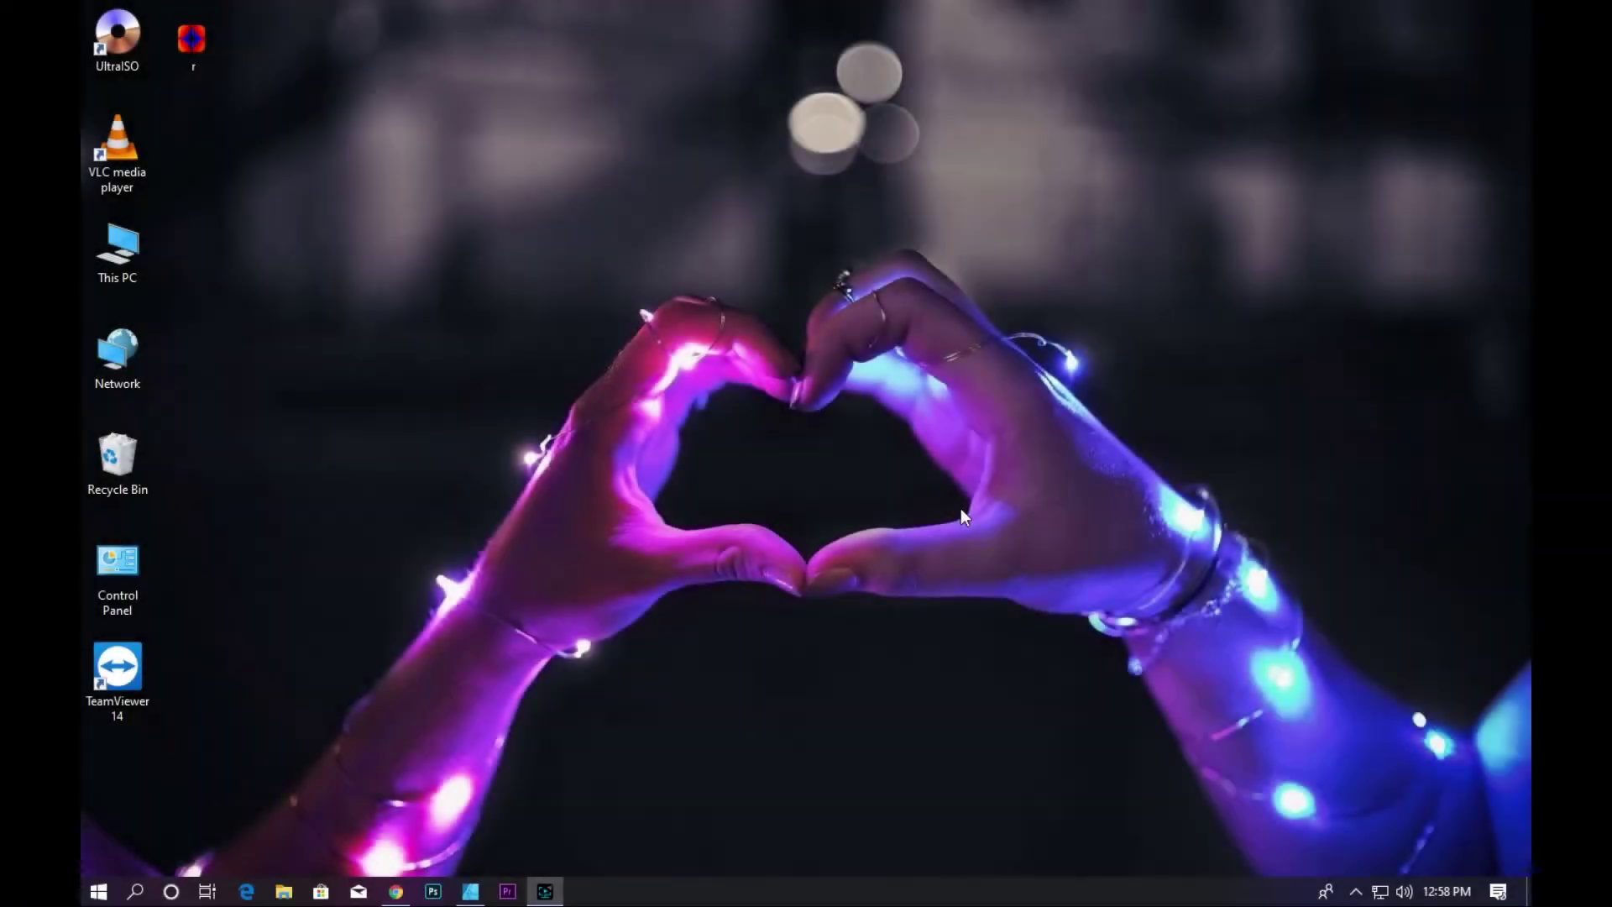
- Launch Affinity Designer from the Windows taskbar to reach its welcome screen
click(470, 891)
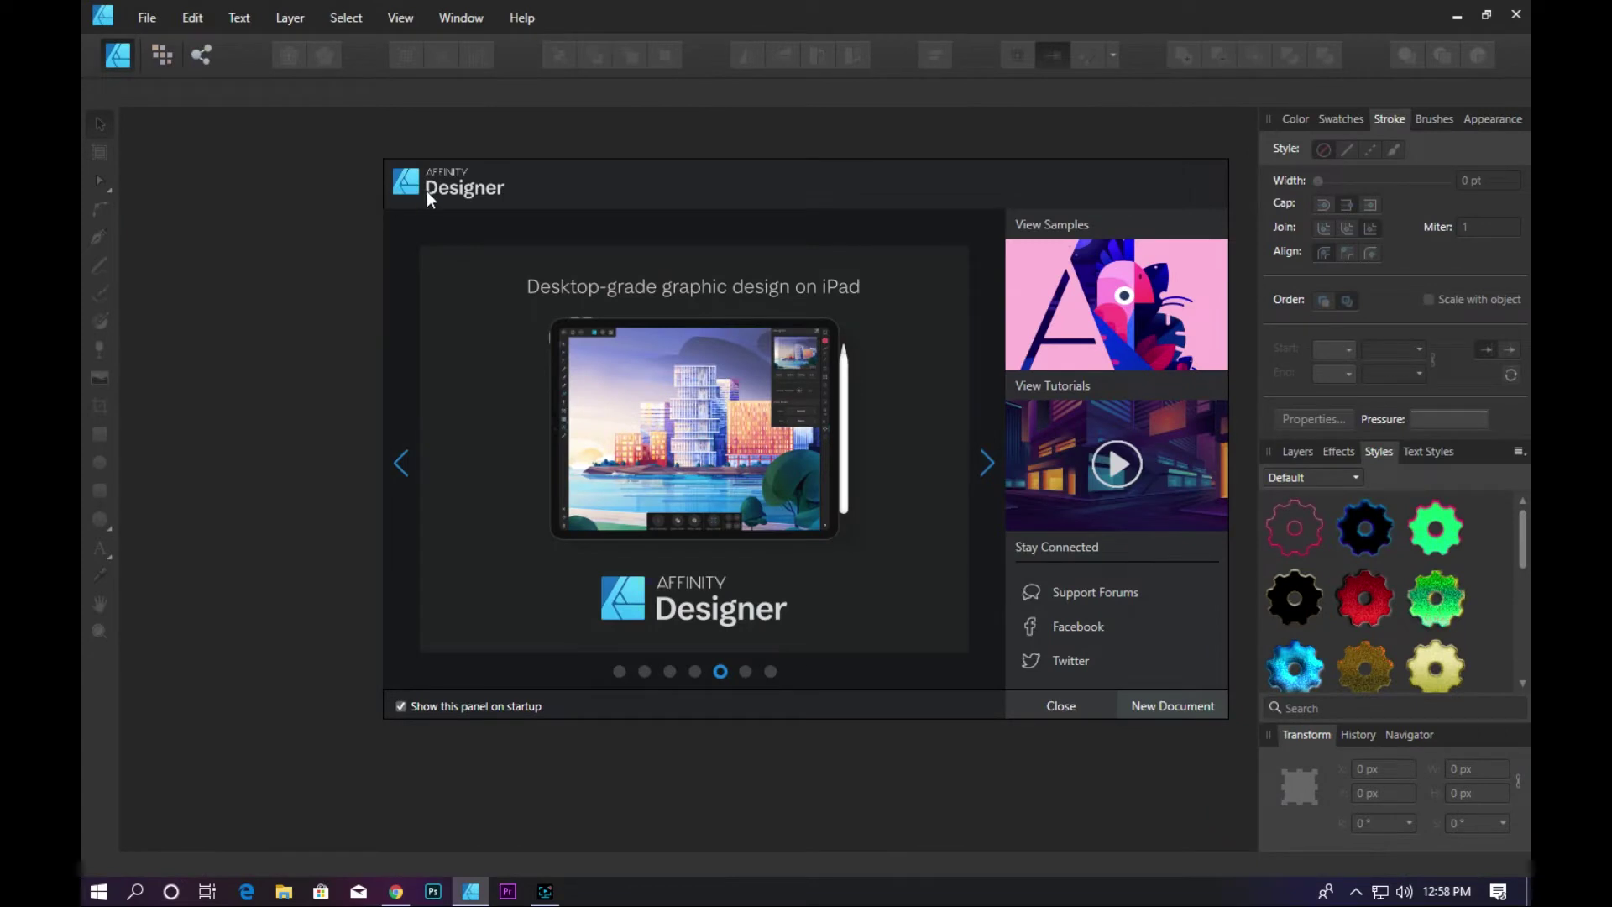
- Dismiss the welcome screen and create a blank 1279×800 px Web document
click(1076, 700)
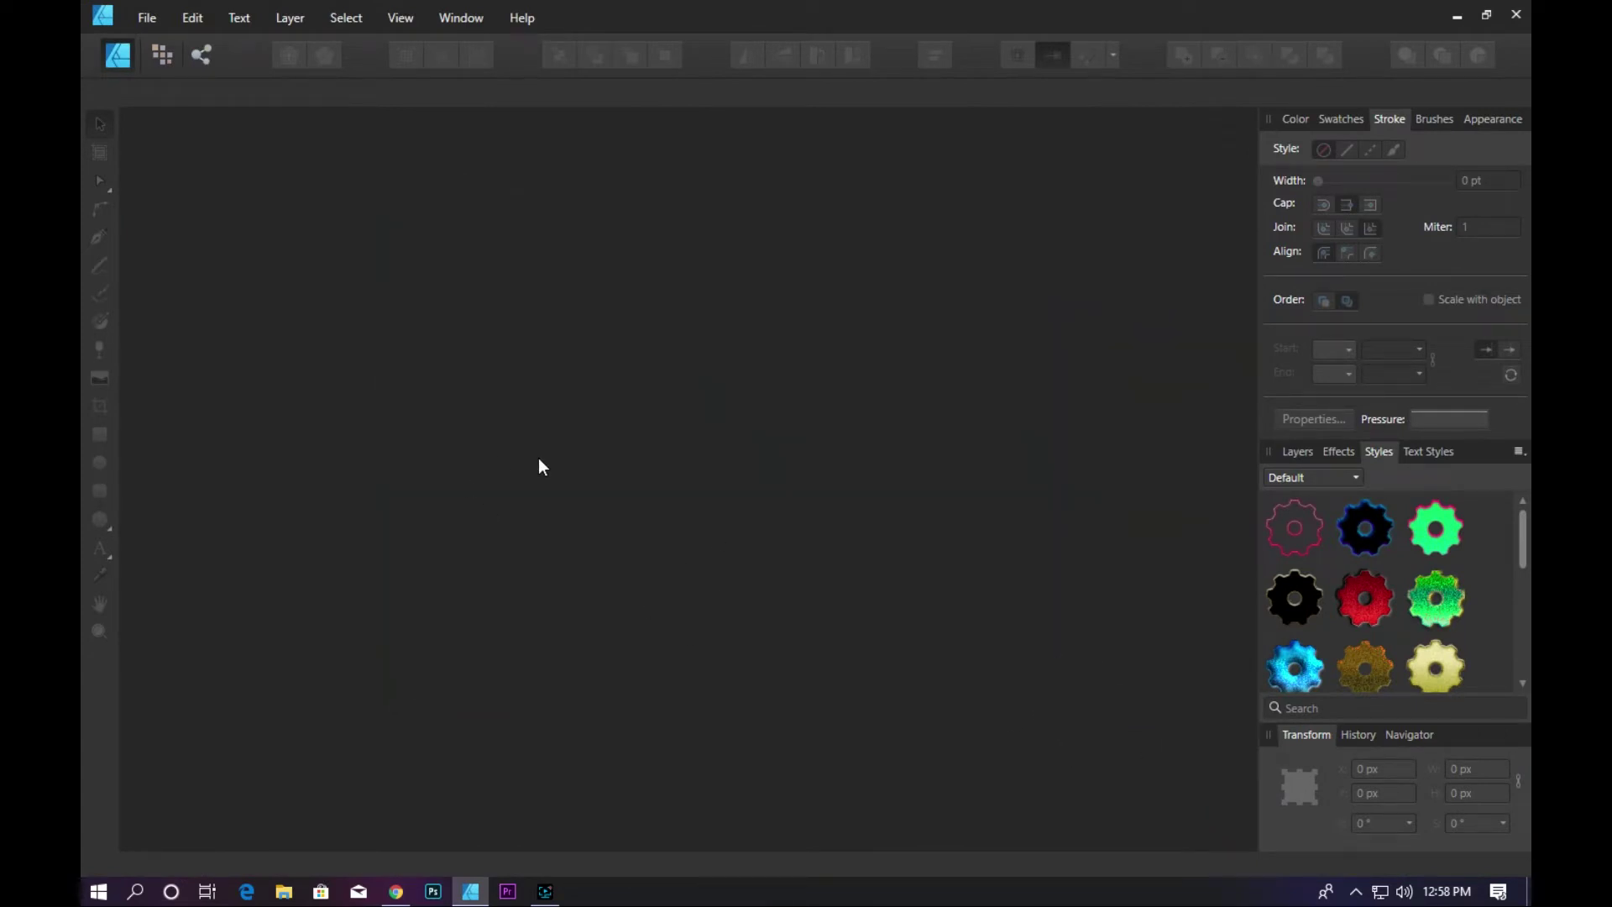
click(150, 18)
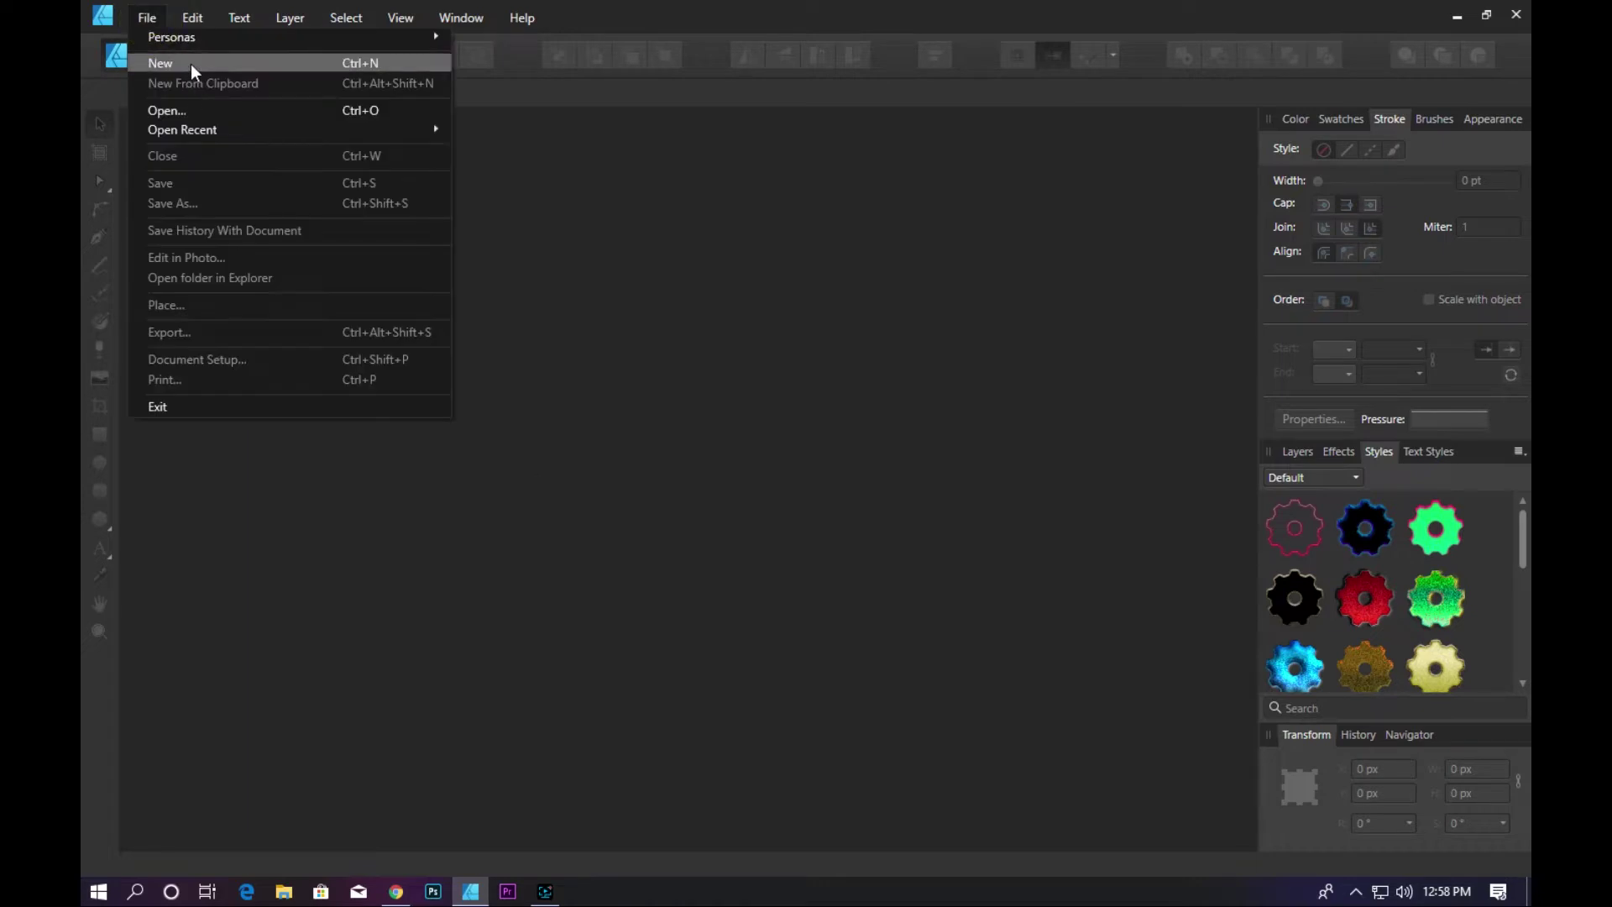
click(190, 64)
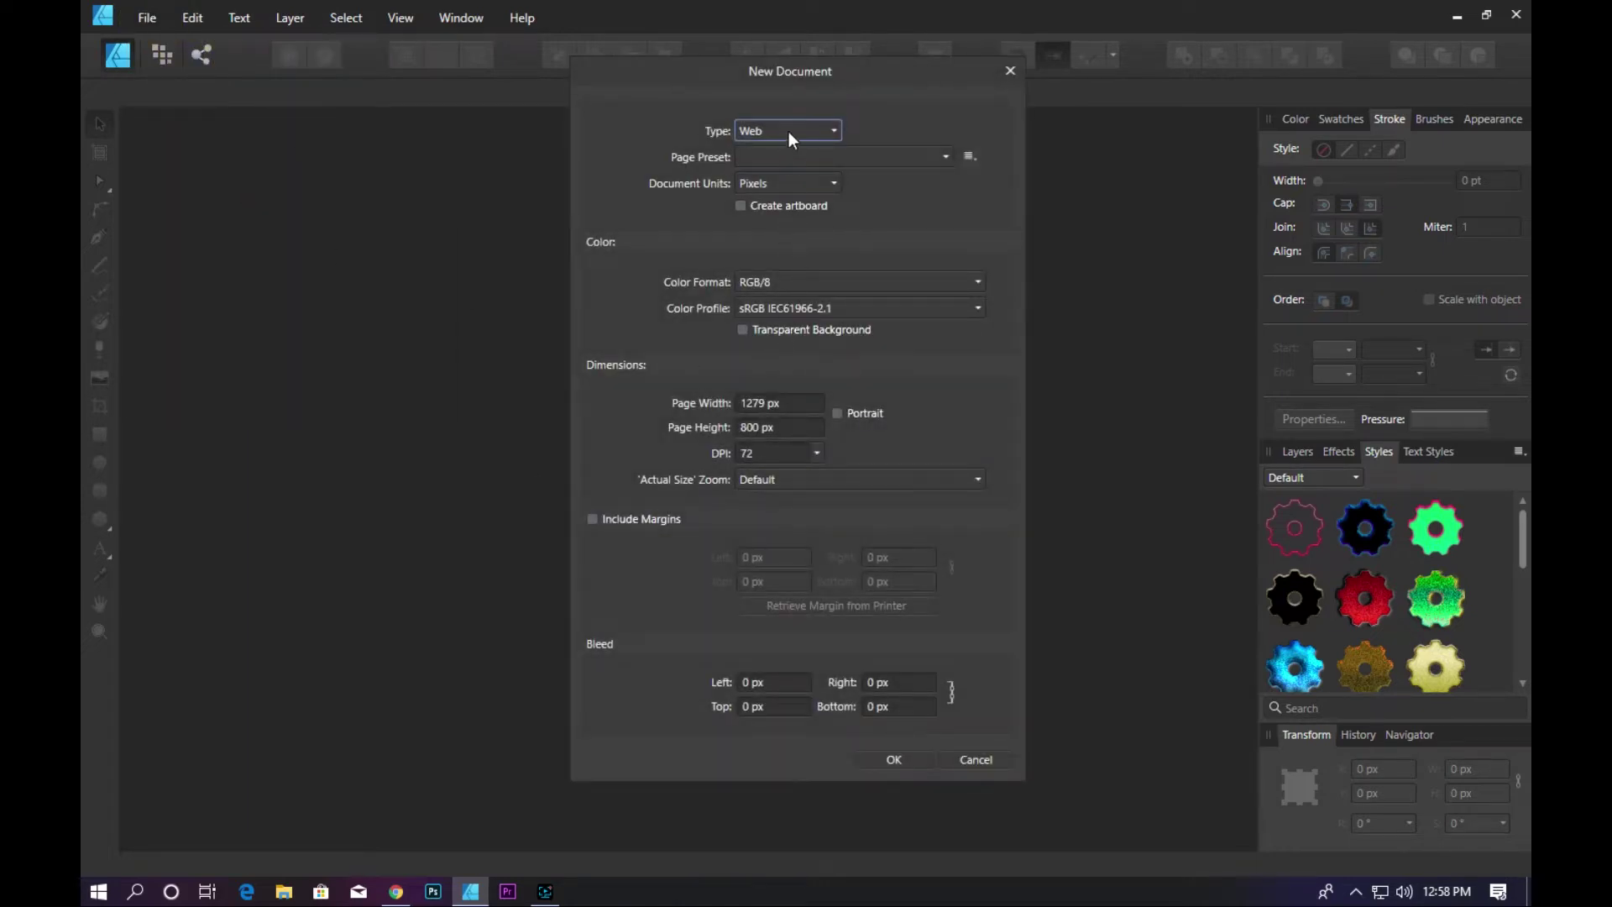
click(790, 156)
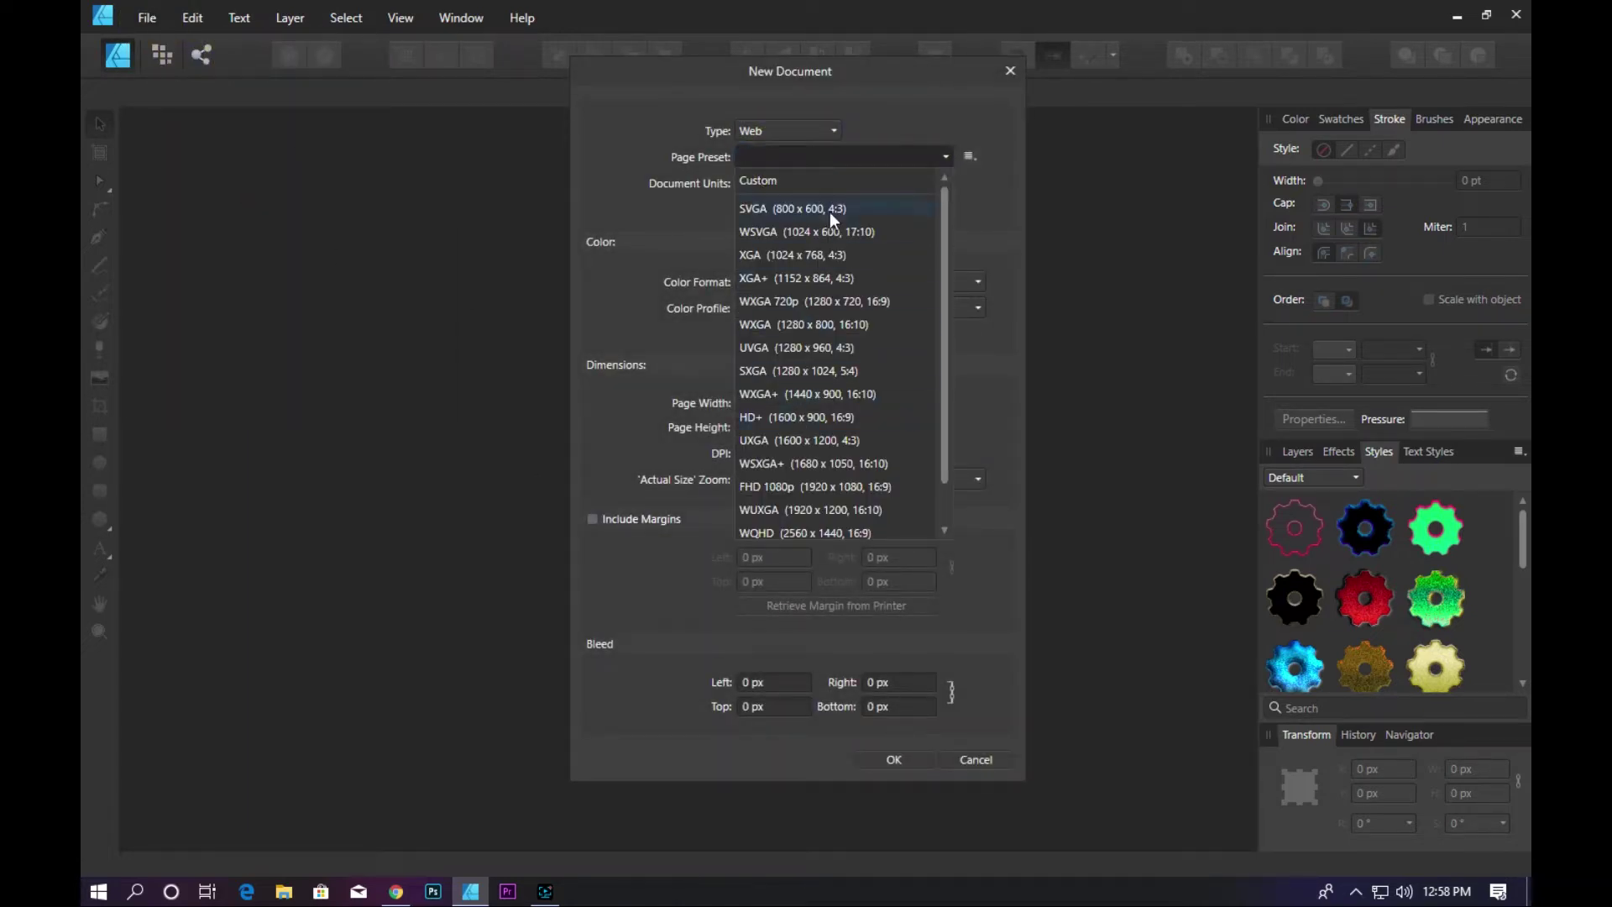
click(885, 121)
click(794, 136)
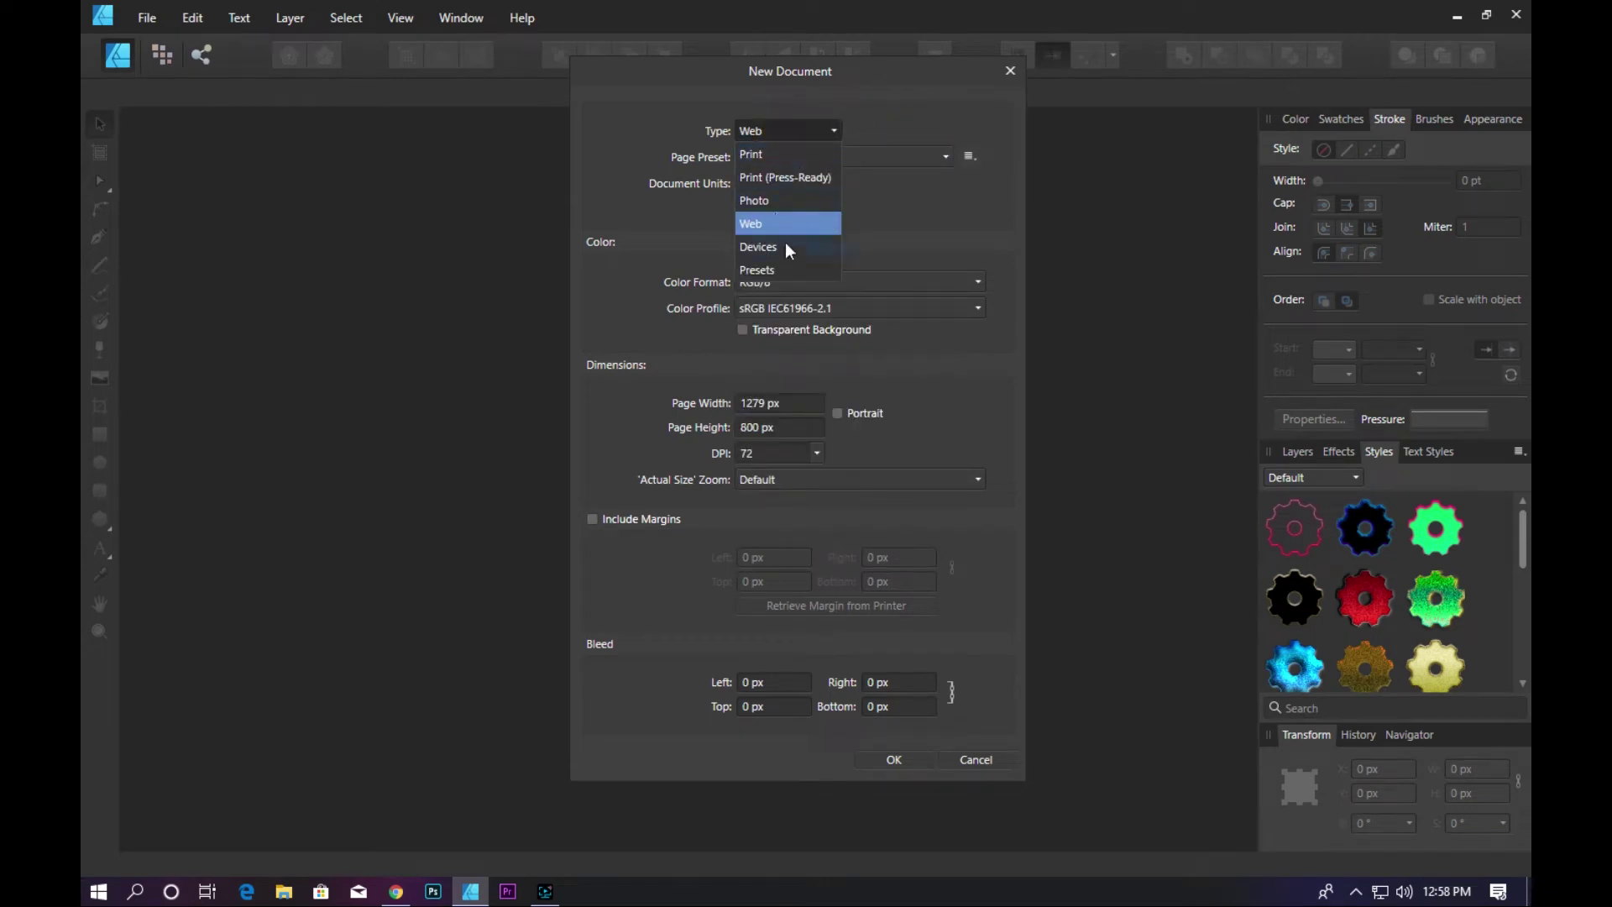
click(884, 94)
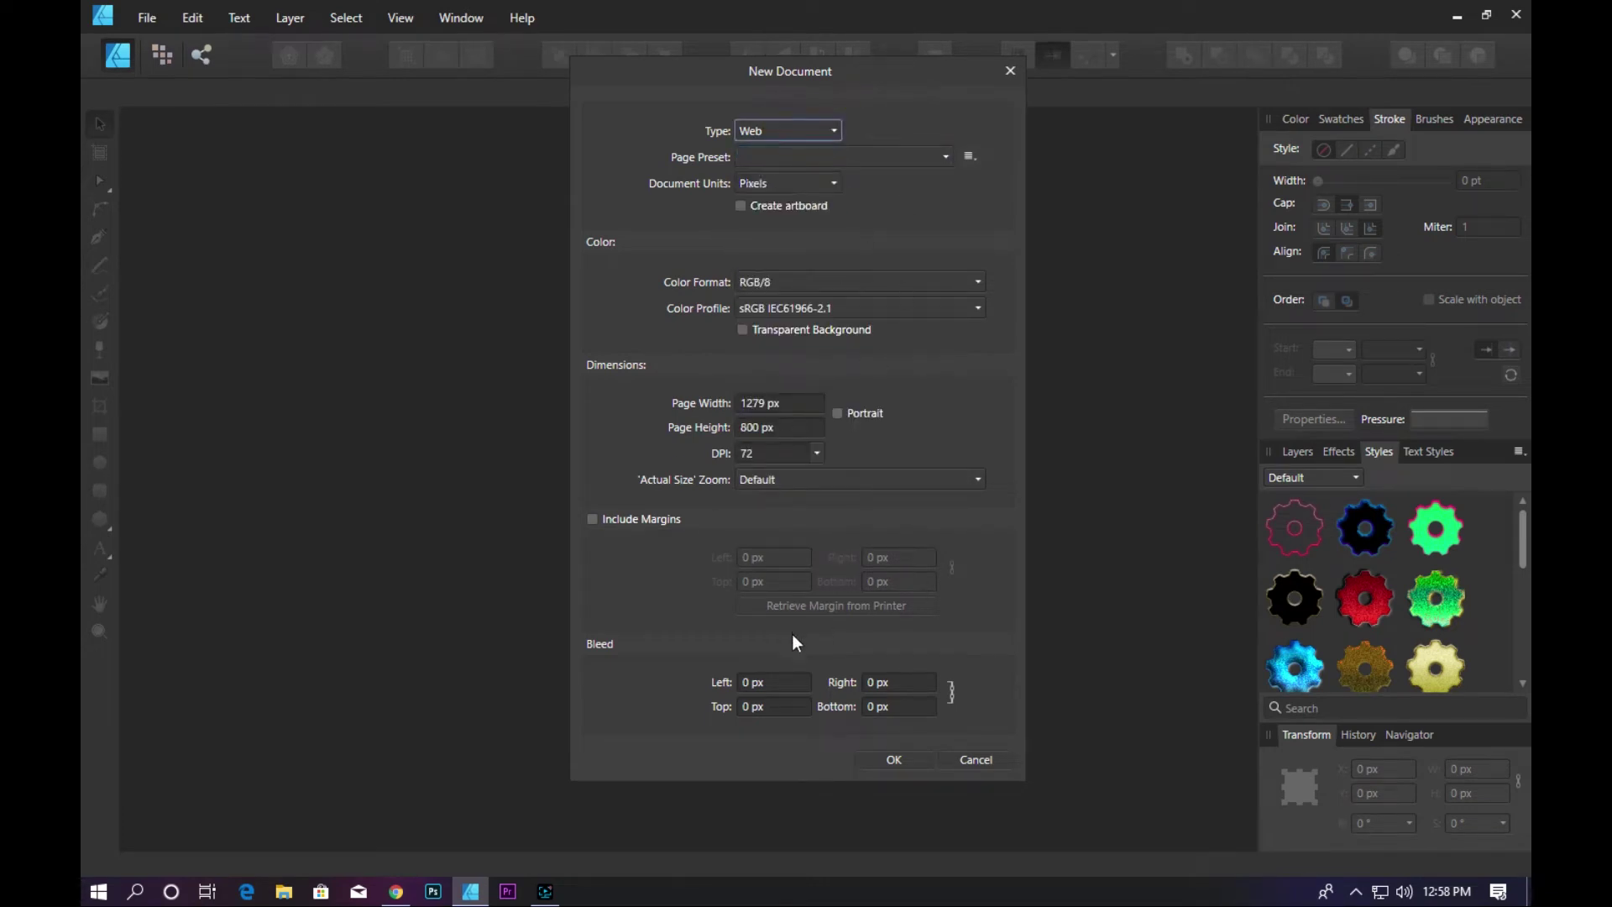
click(919, 758)
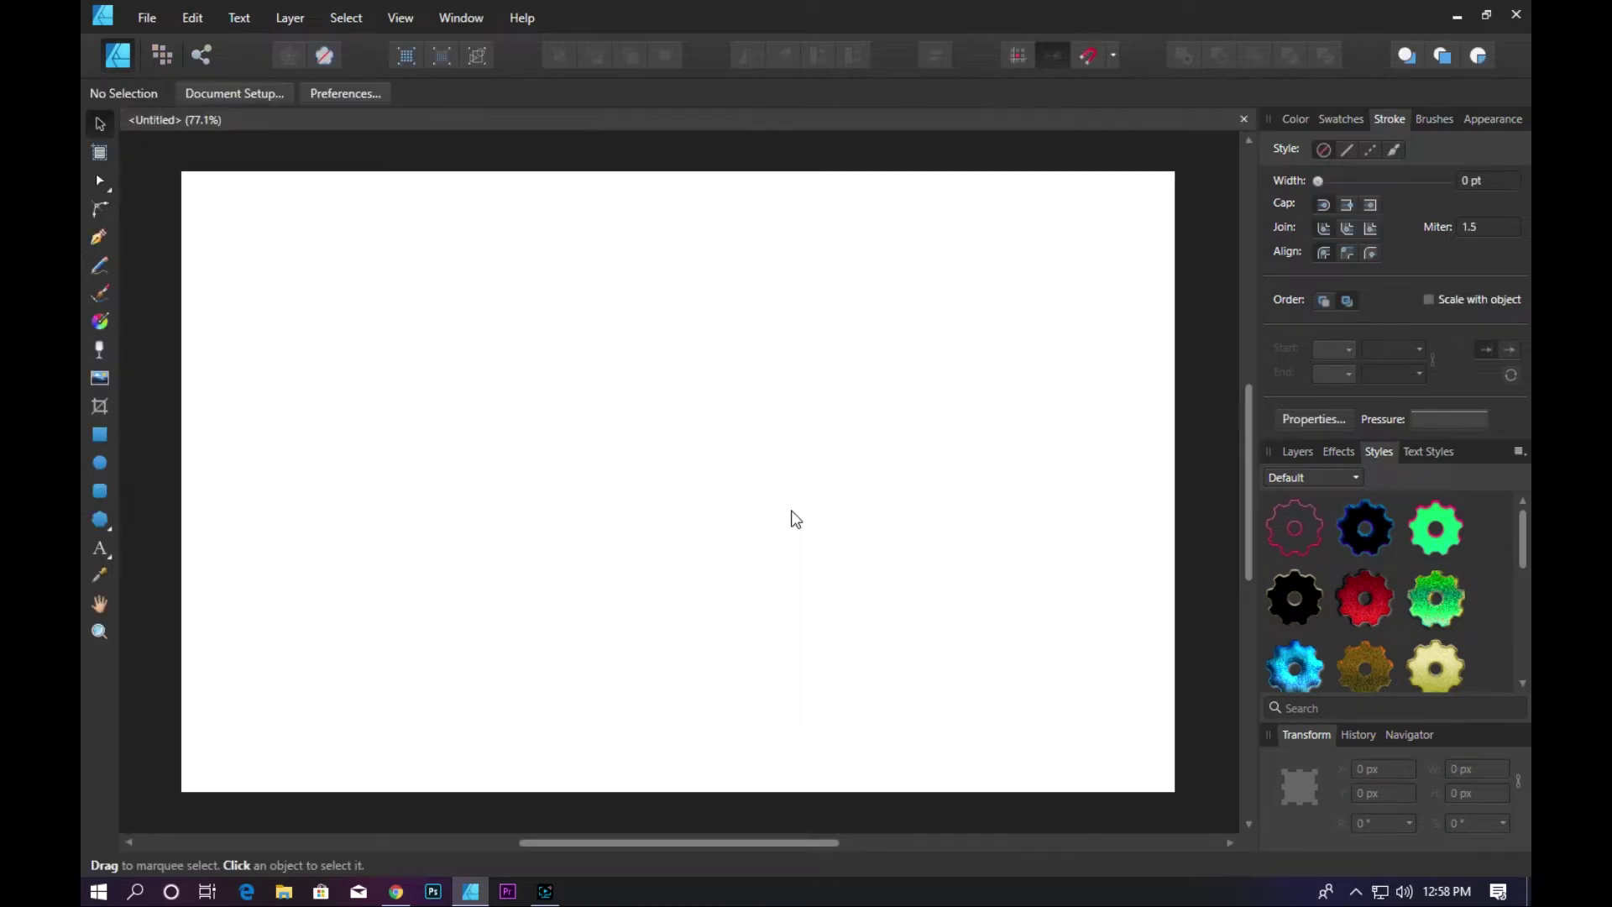
- Draw a 199×199 px light grey circle with the Ellipse tool
scroll(563, 467, up, 1)
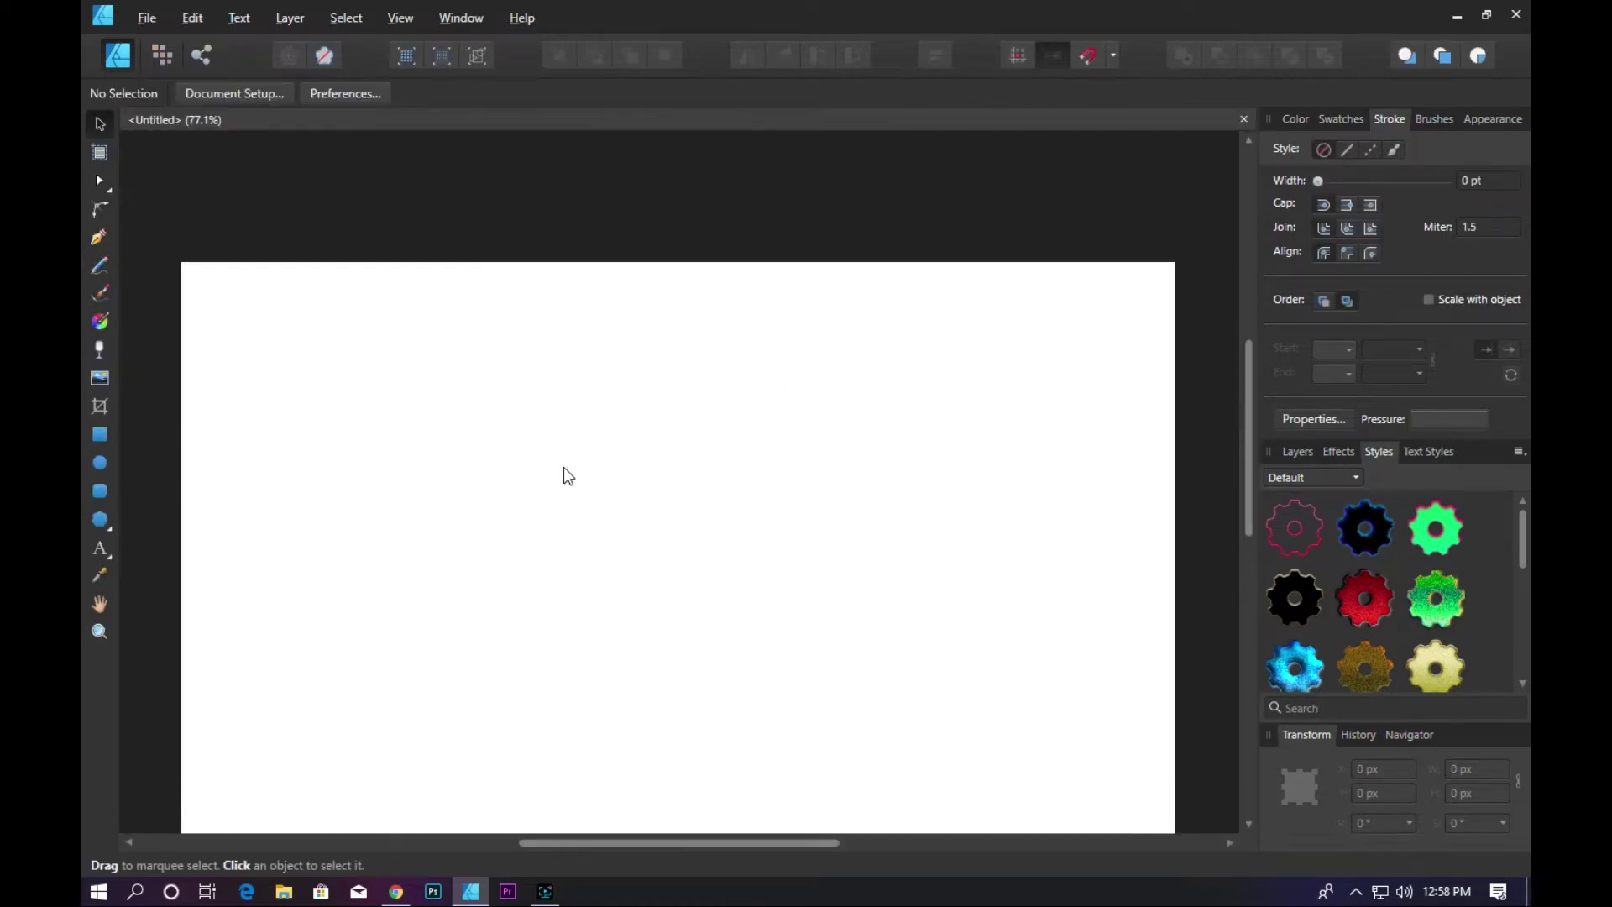
scroll(563, 466, down, 1)
scroll(563, 472, up, 1)
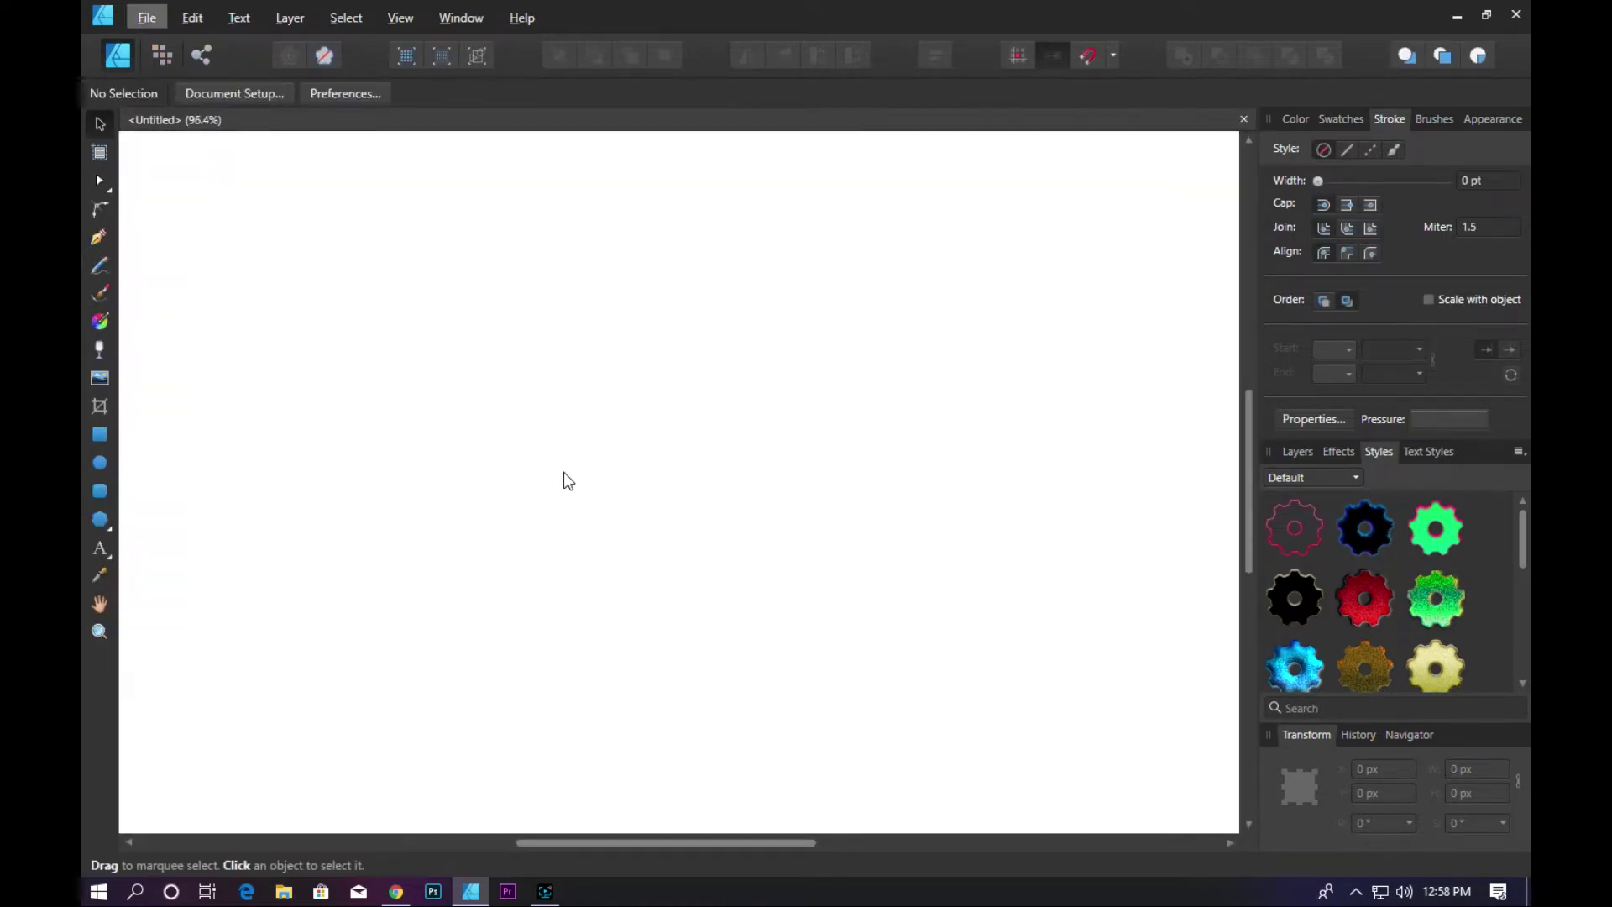
scroll(562, 472, down, 1)
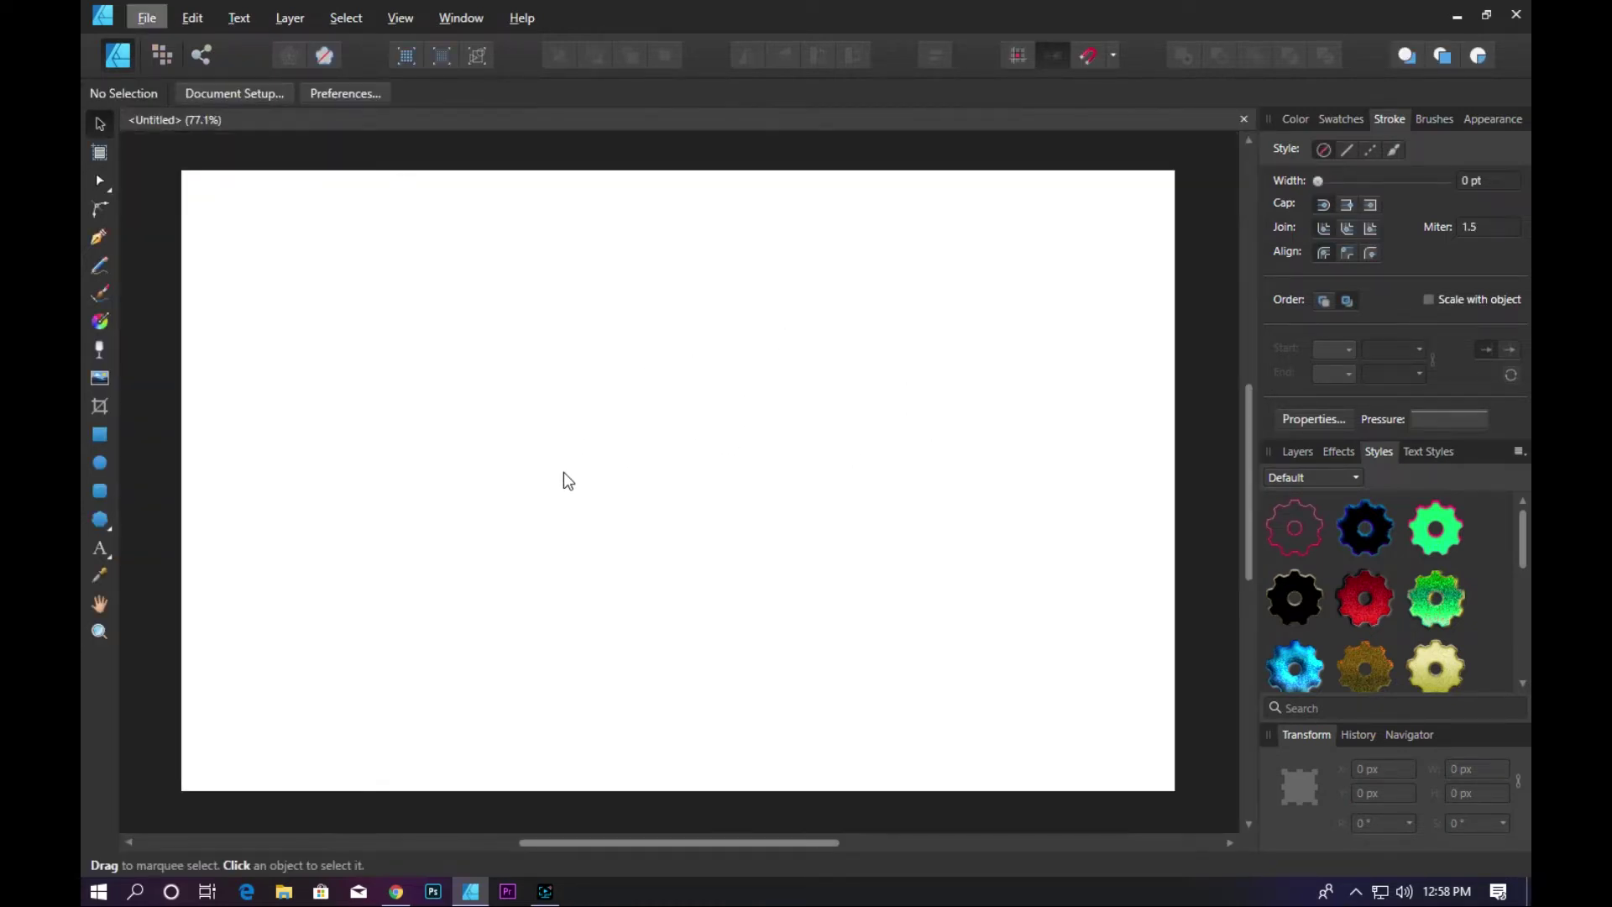
click(99, 464)
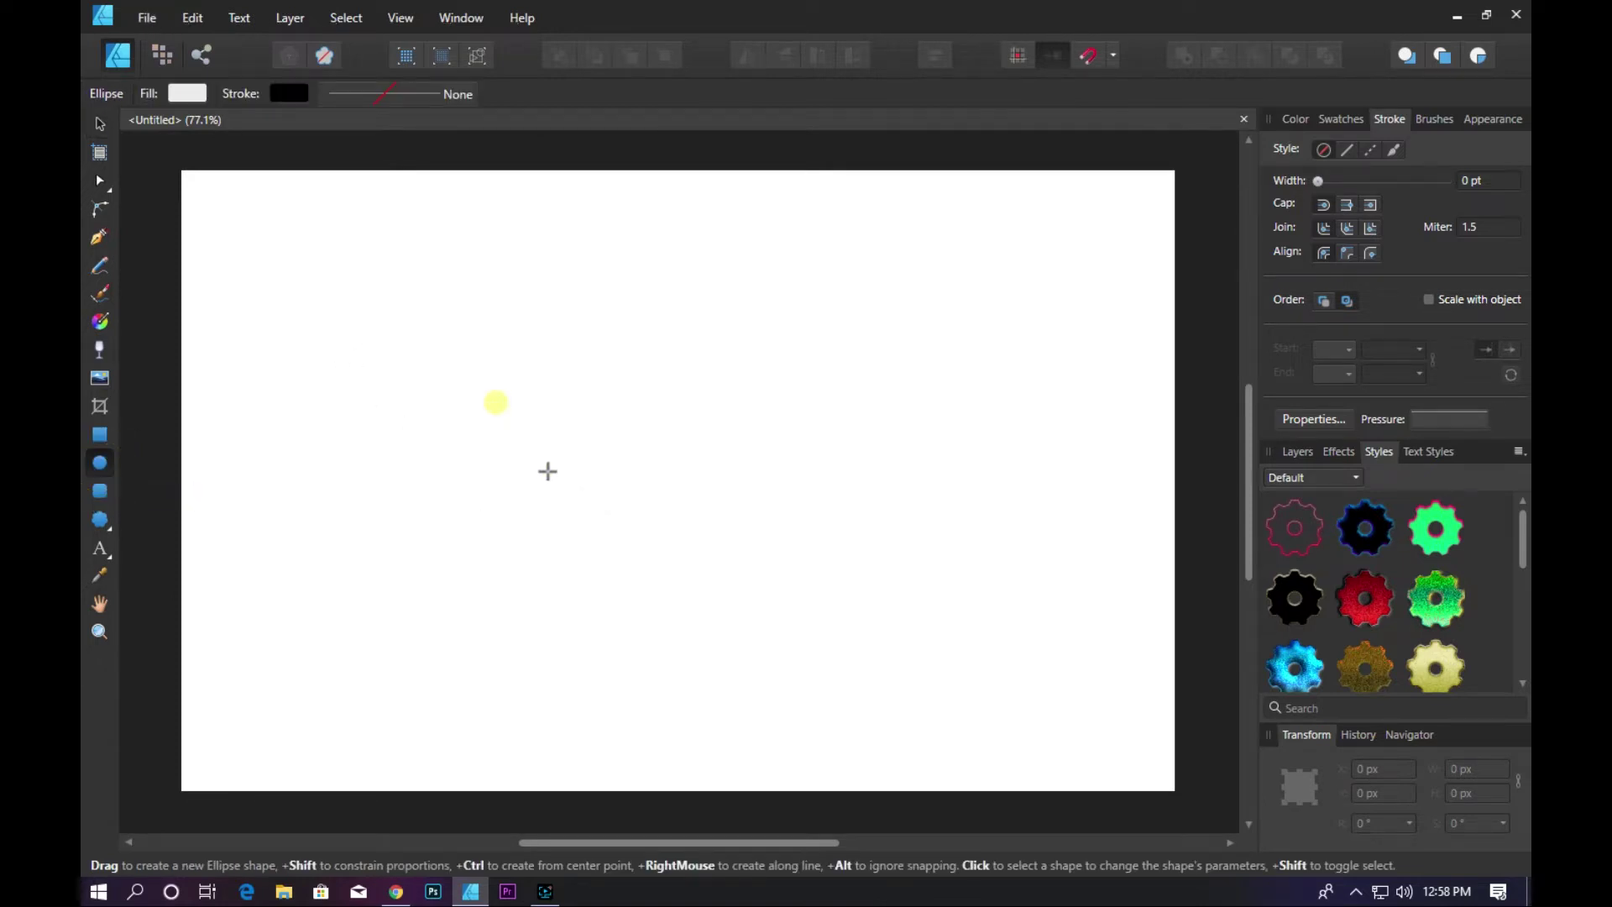
drag(548, 471, 642, 568)
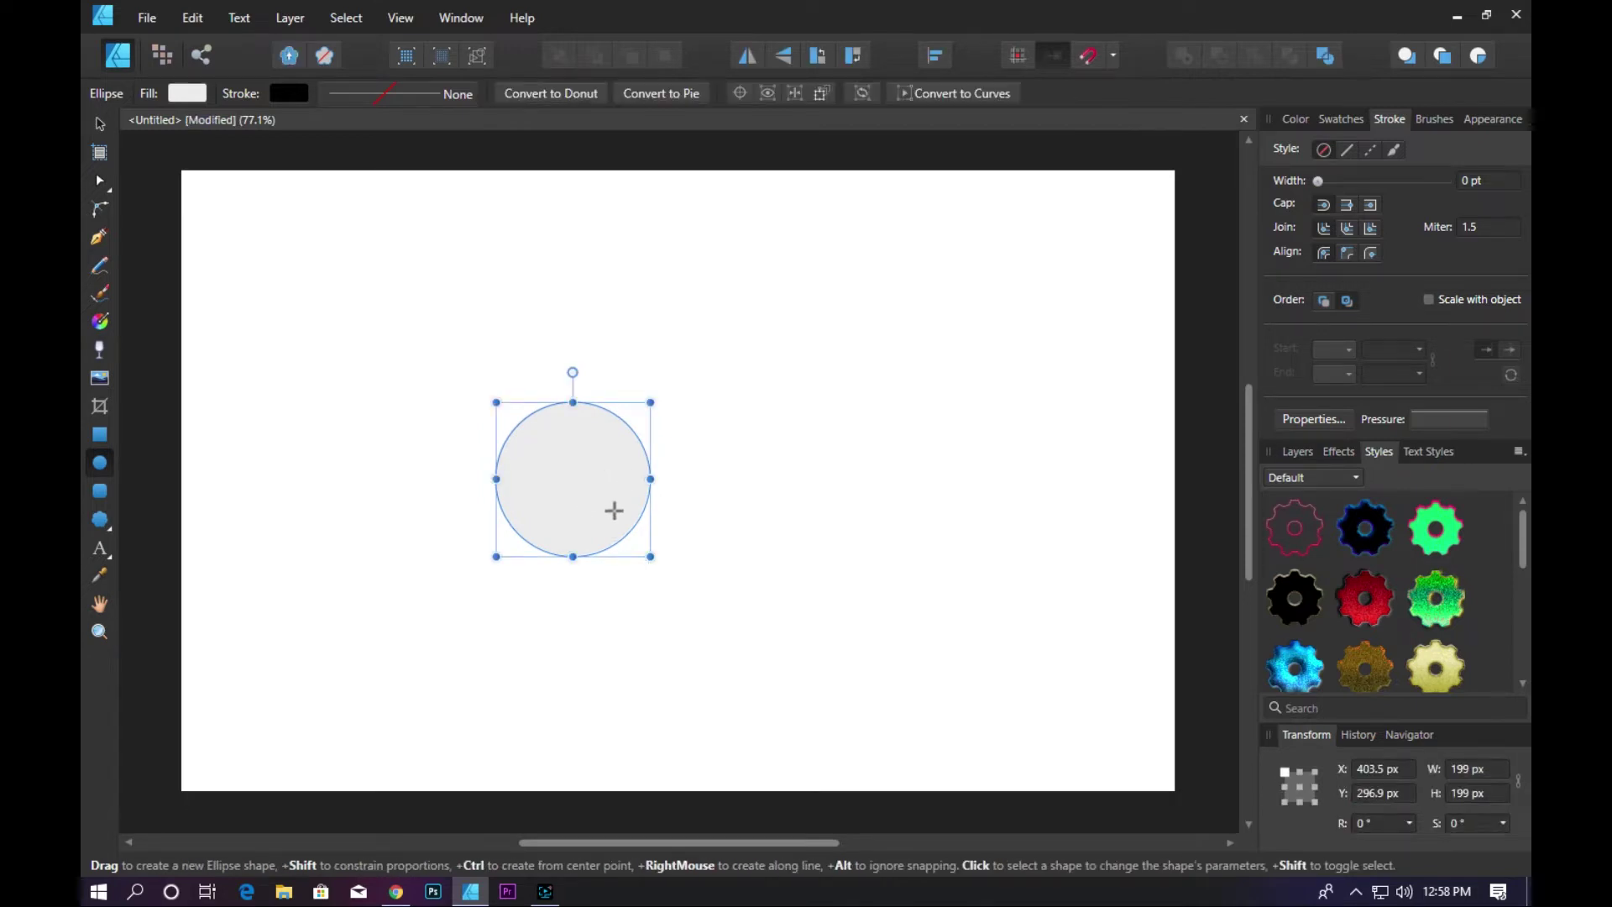
- Move the circle up and to the left of the page centre
click(99, 124)
click(257, 210)
drag(613, 497, 509, 434)
scroll(518, 432, up, 2)
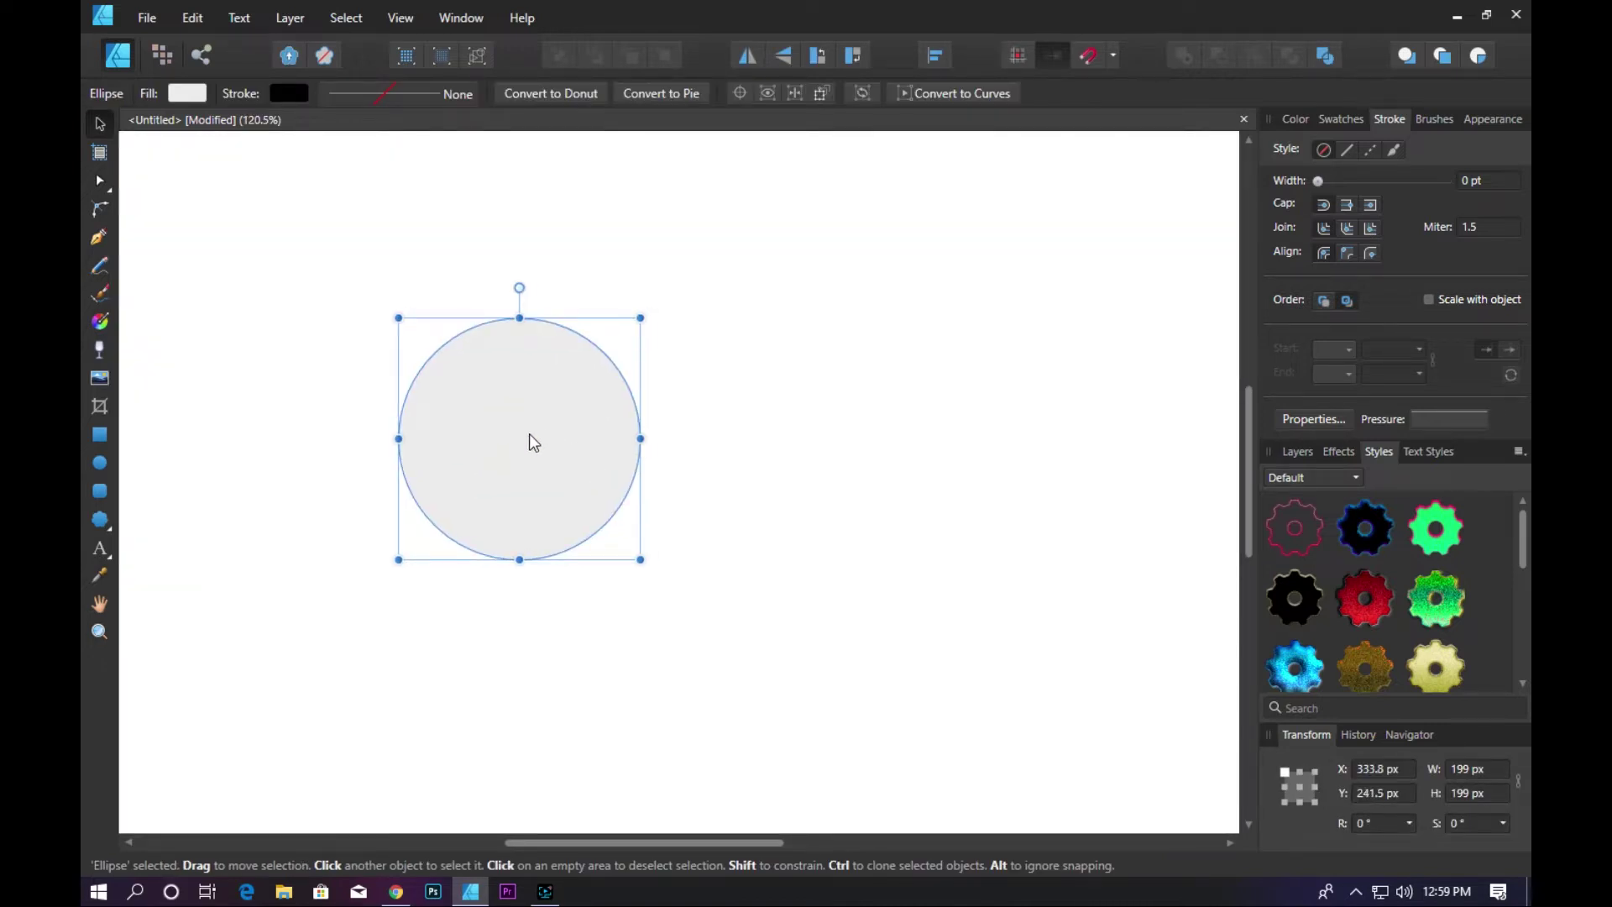
- Lay a diagonal linear gradient across the circle and colour its start stop teal
click(101, 322)
mouse_move(496, 416)
mouse_down()
mouse_move(555, 460)
mouse_move(572, 502)
mouse_up()
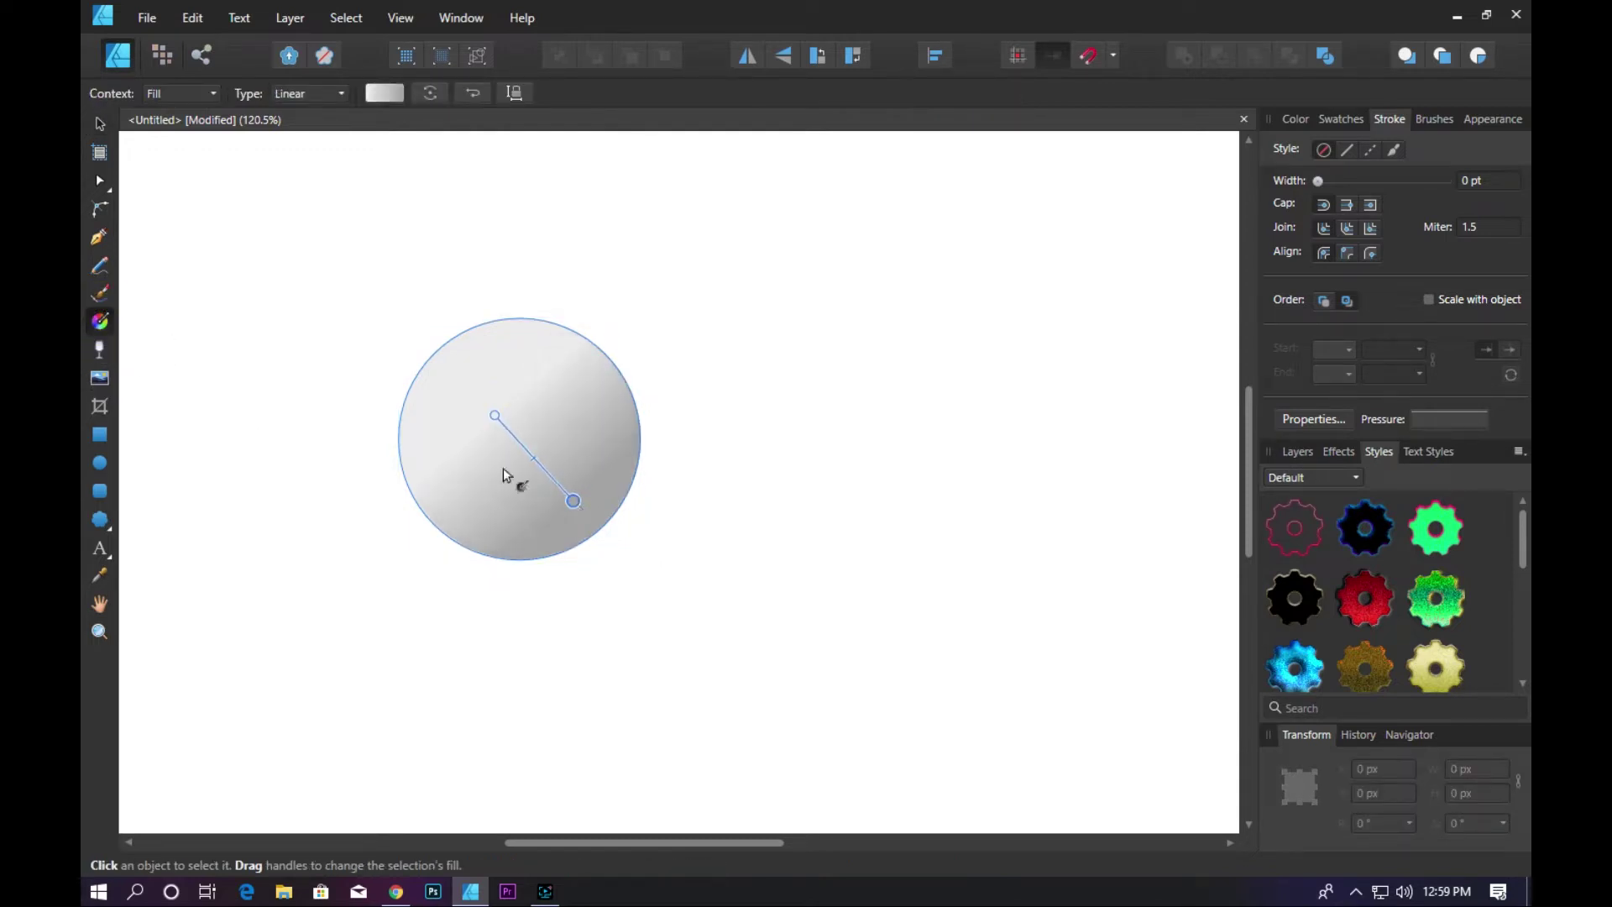
drag(493, 418, 476, 394)
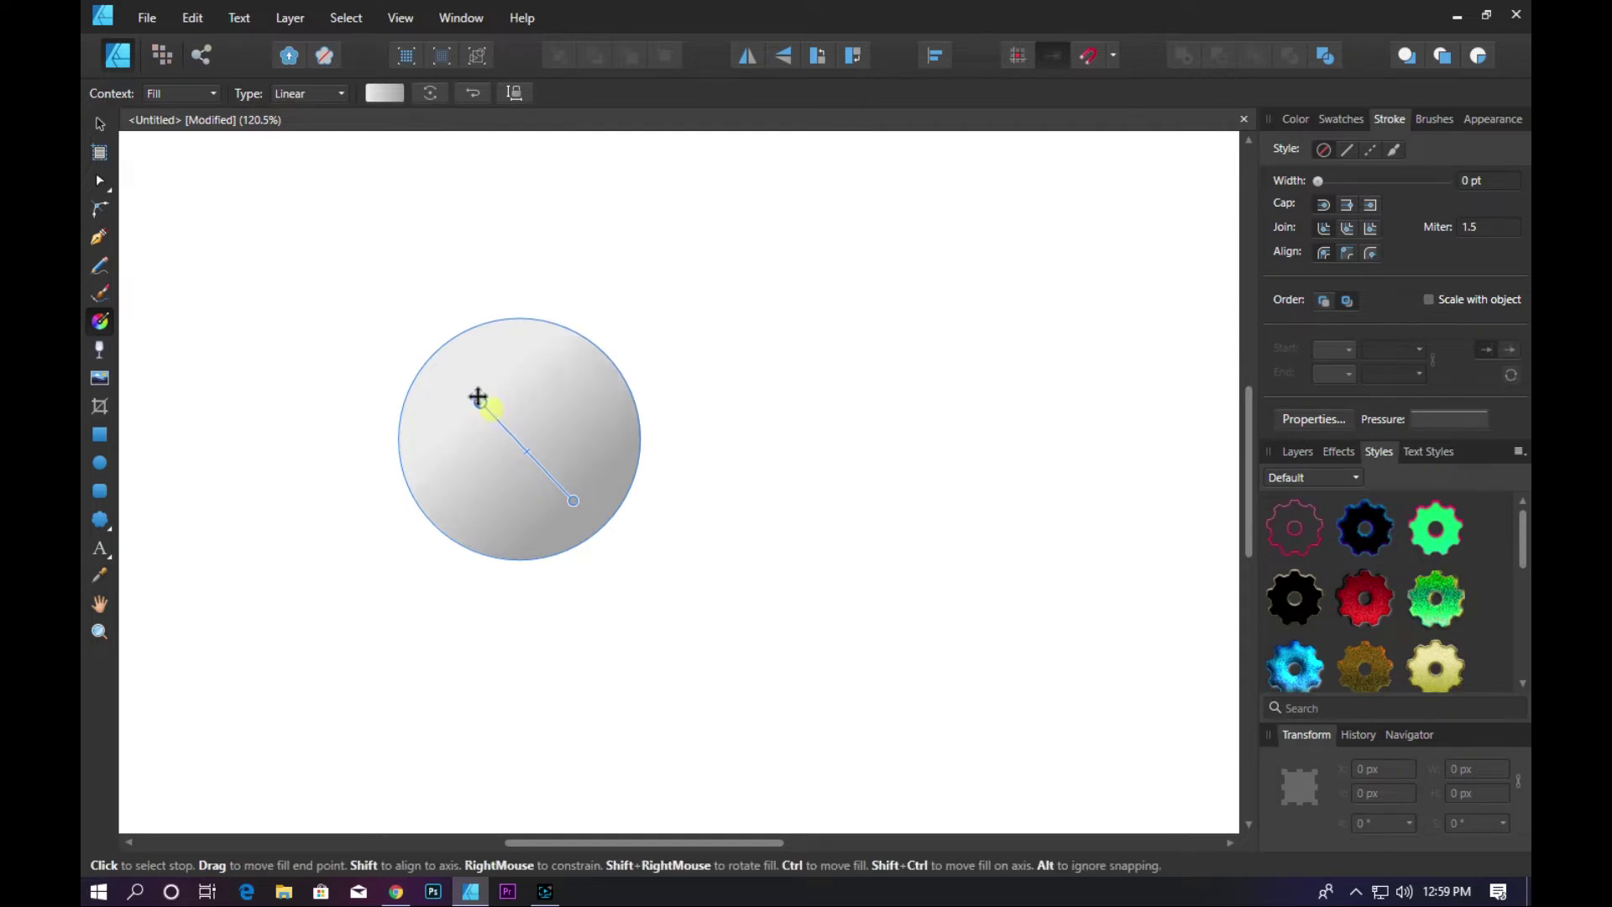
click(573, 502)
click(1296, 119)
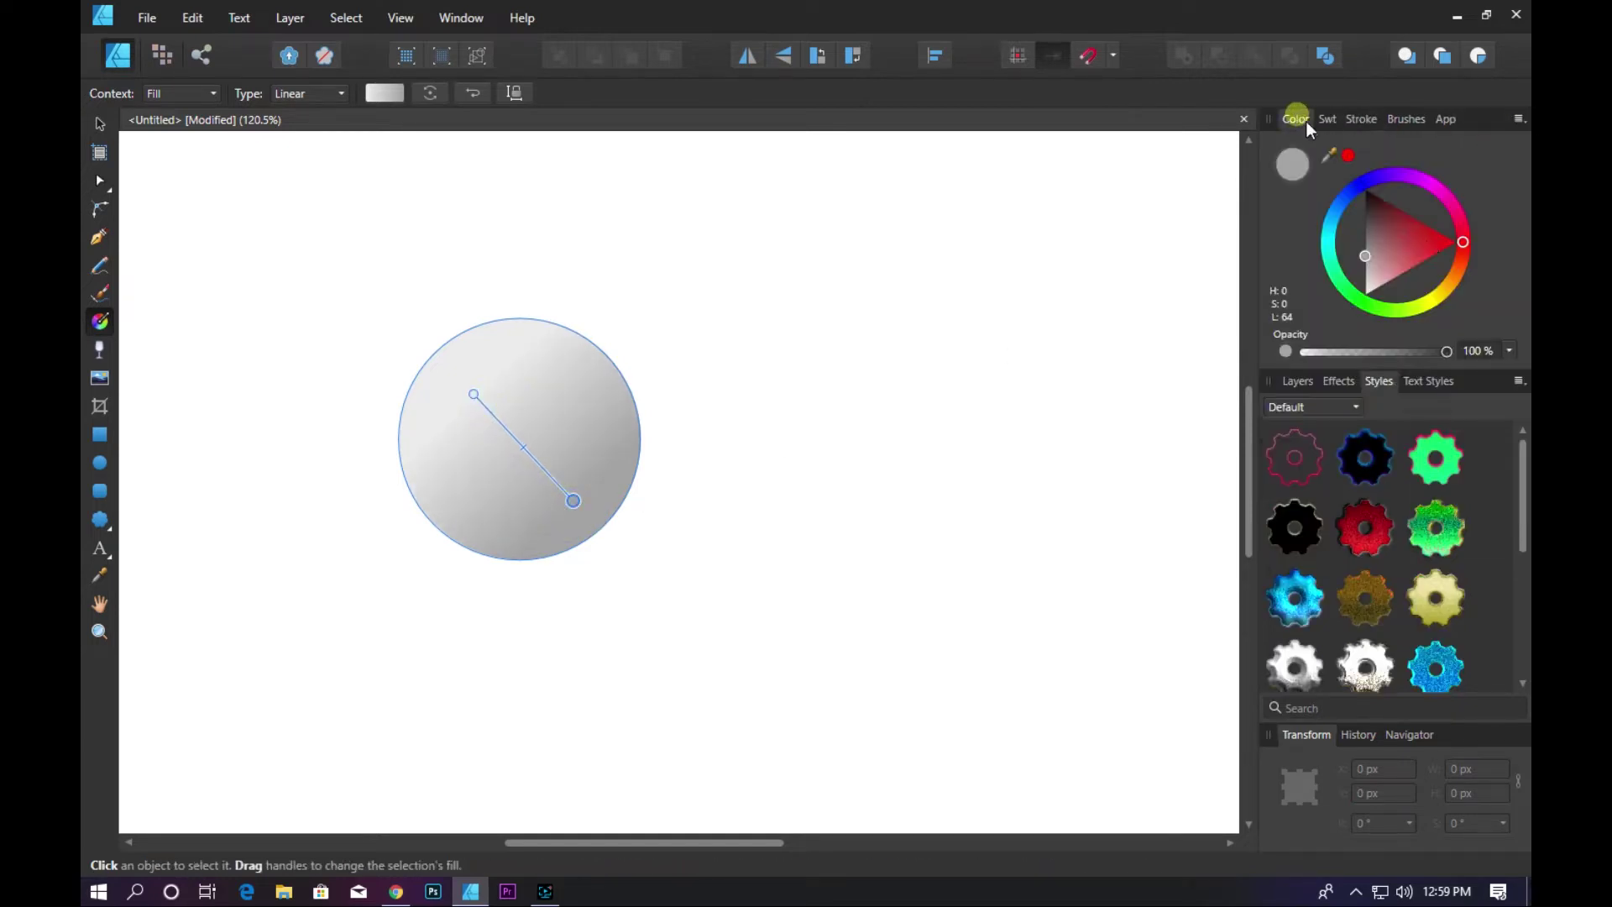
click(474, 395)
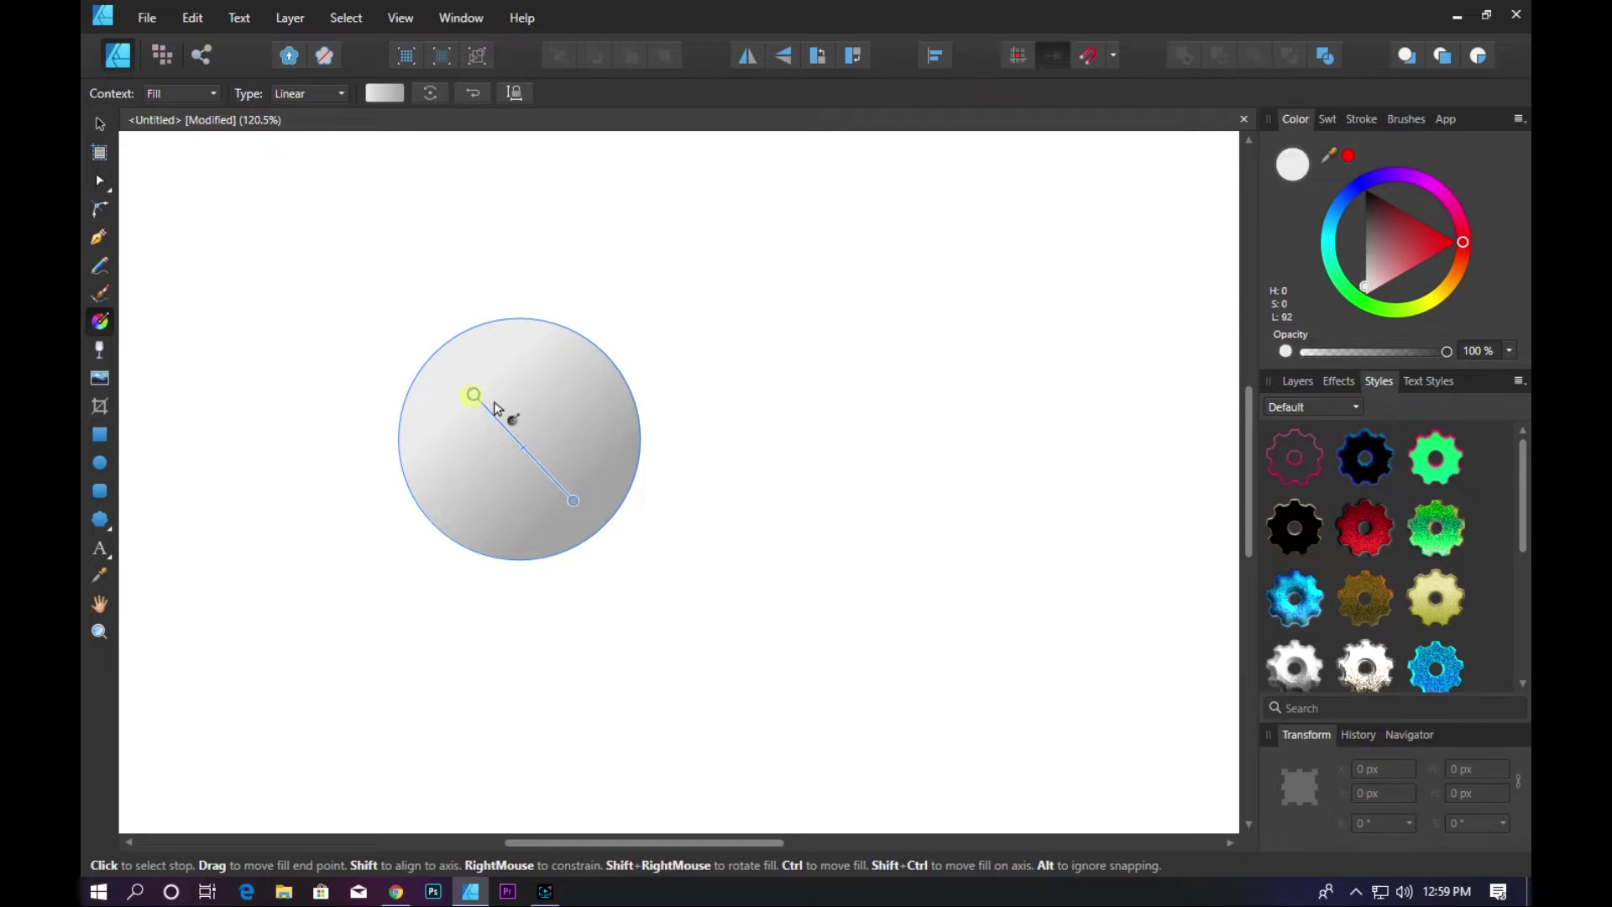
mouse_move(1379, 209)
mouse_down()
mouse_move(1418, 225)
mouse_move(1364, 240)
mouse_move(1330, 222)
mouse_up()
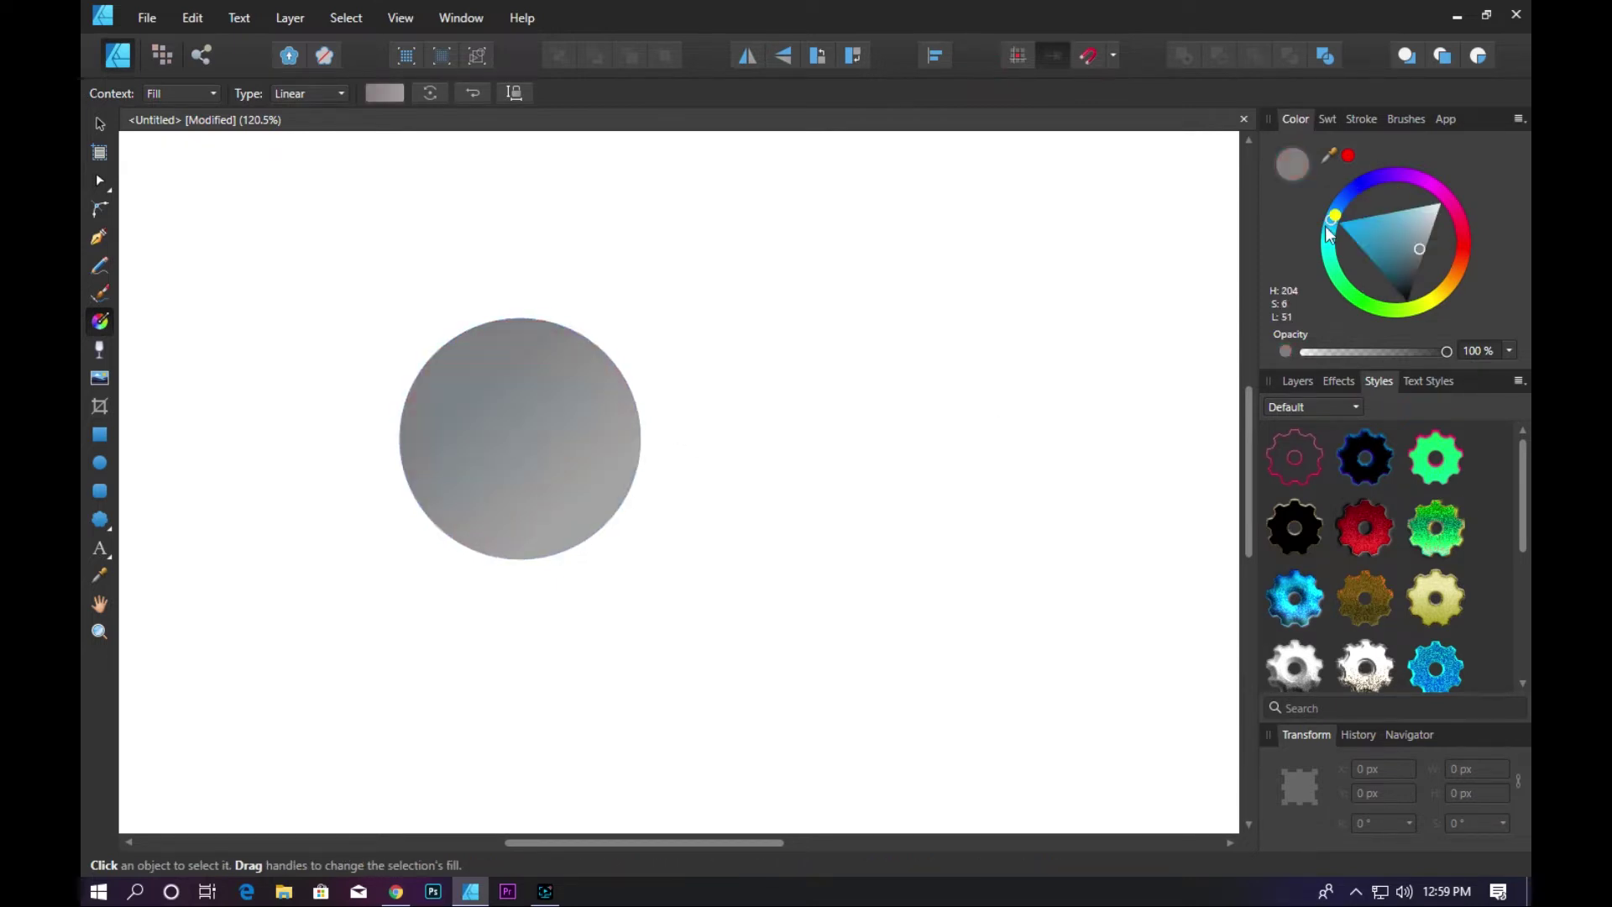
drag(1419, 247, 1359, 224)
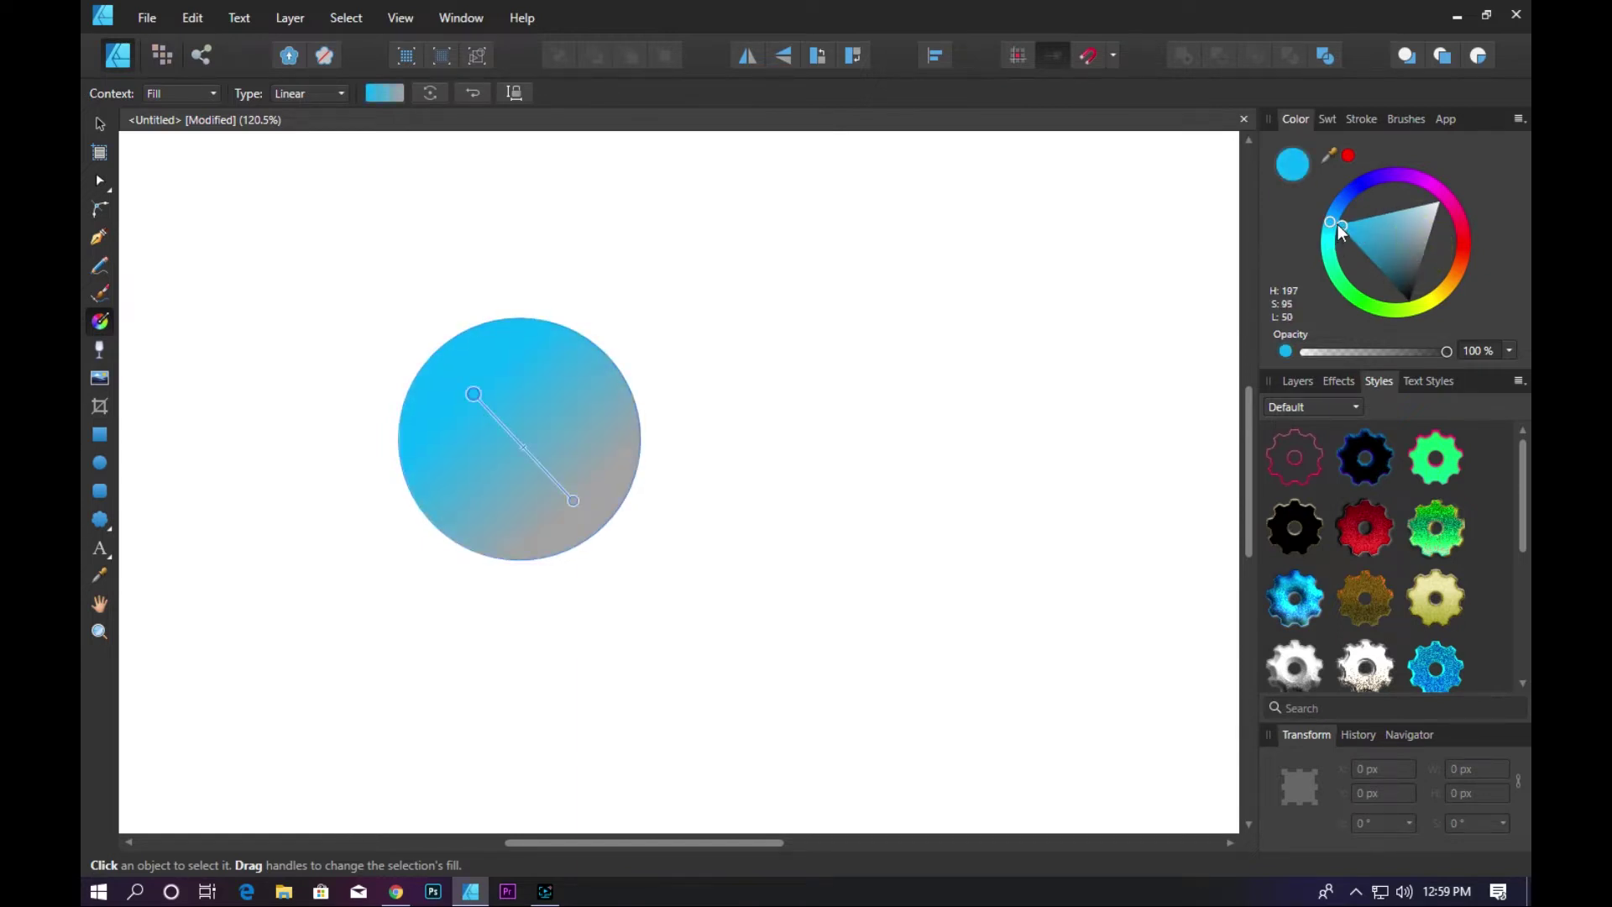
mouse_move(1338, 224)
mouse_down()
mouse_move(1336, 248)
mouse_move(1363, 246)
mouse_up()
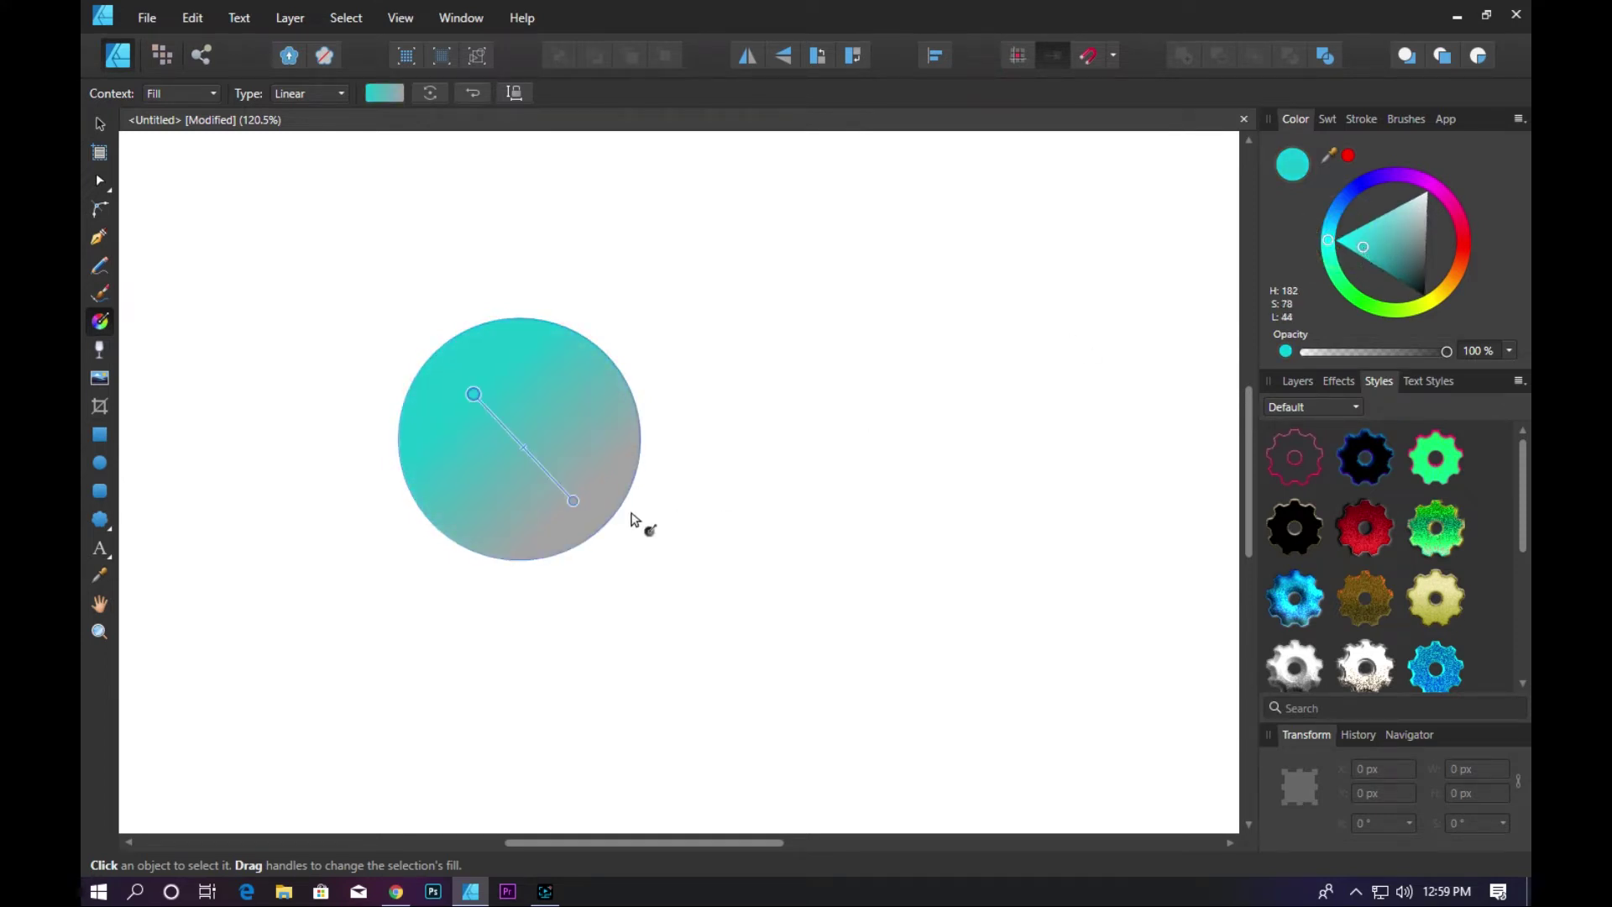
- Colour the gradient's end stop purple and fine-tune its endpoints and midpoint
click(573, 501)
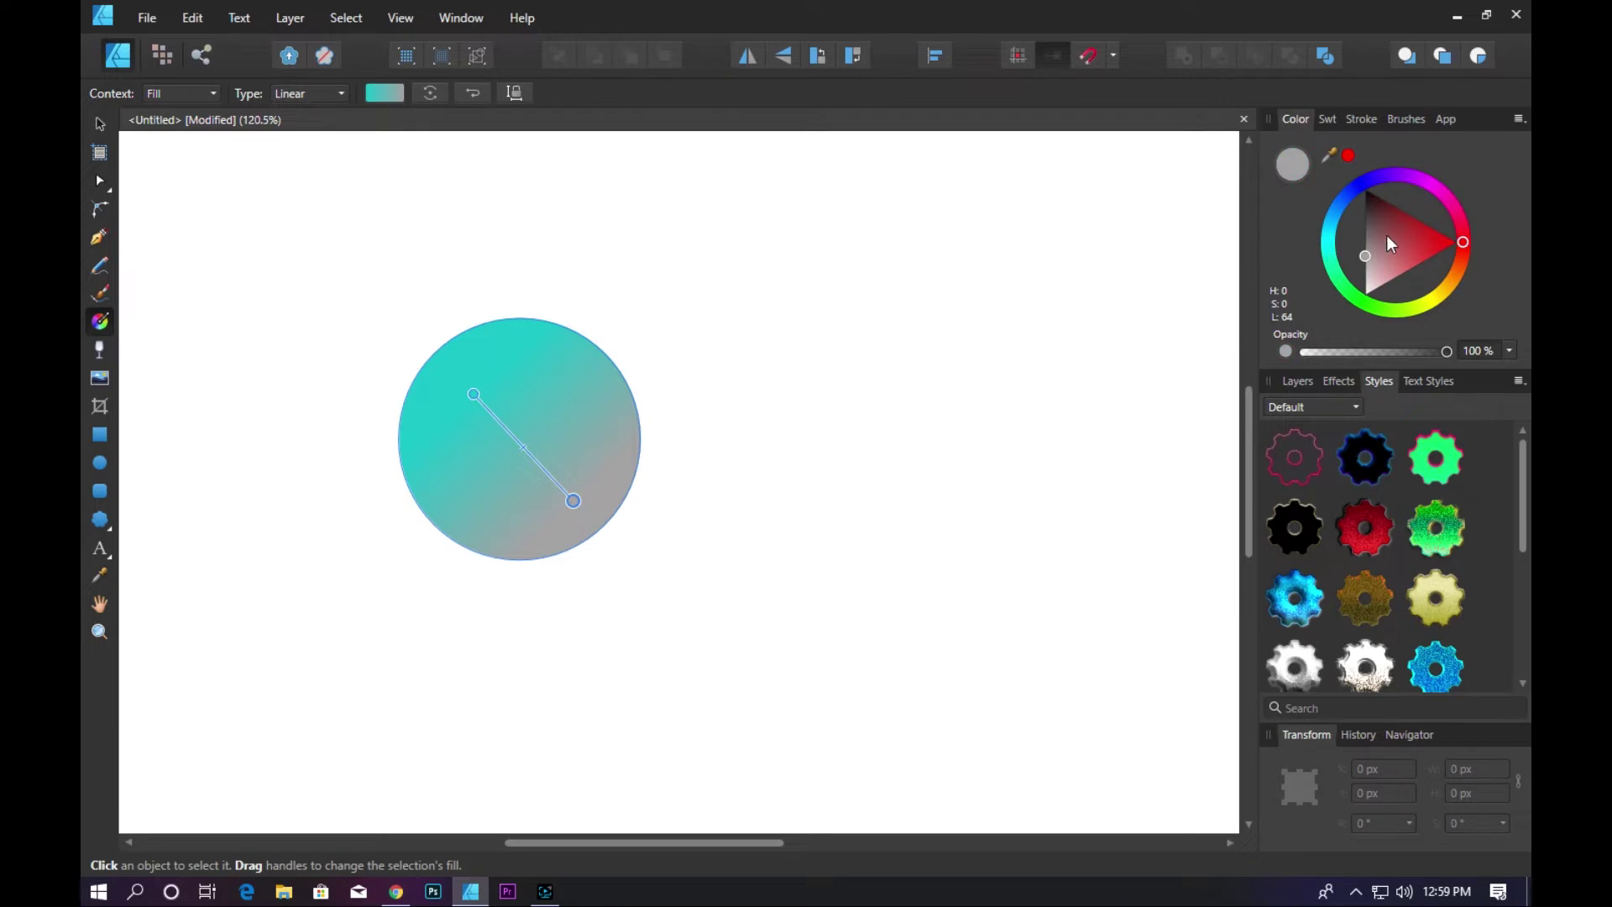
mouse_move(1388, 243)
mouse_down()
mouse_move(1363, 234)
mouse_move(1373, 190)
mouse_move(1339, 214)
mouse_move(1389, 179)
mouse_up()
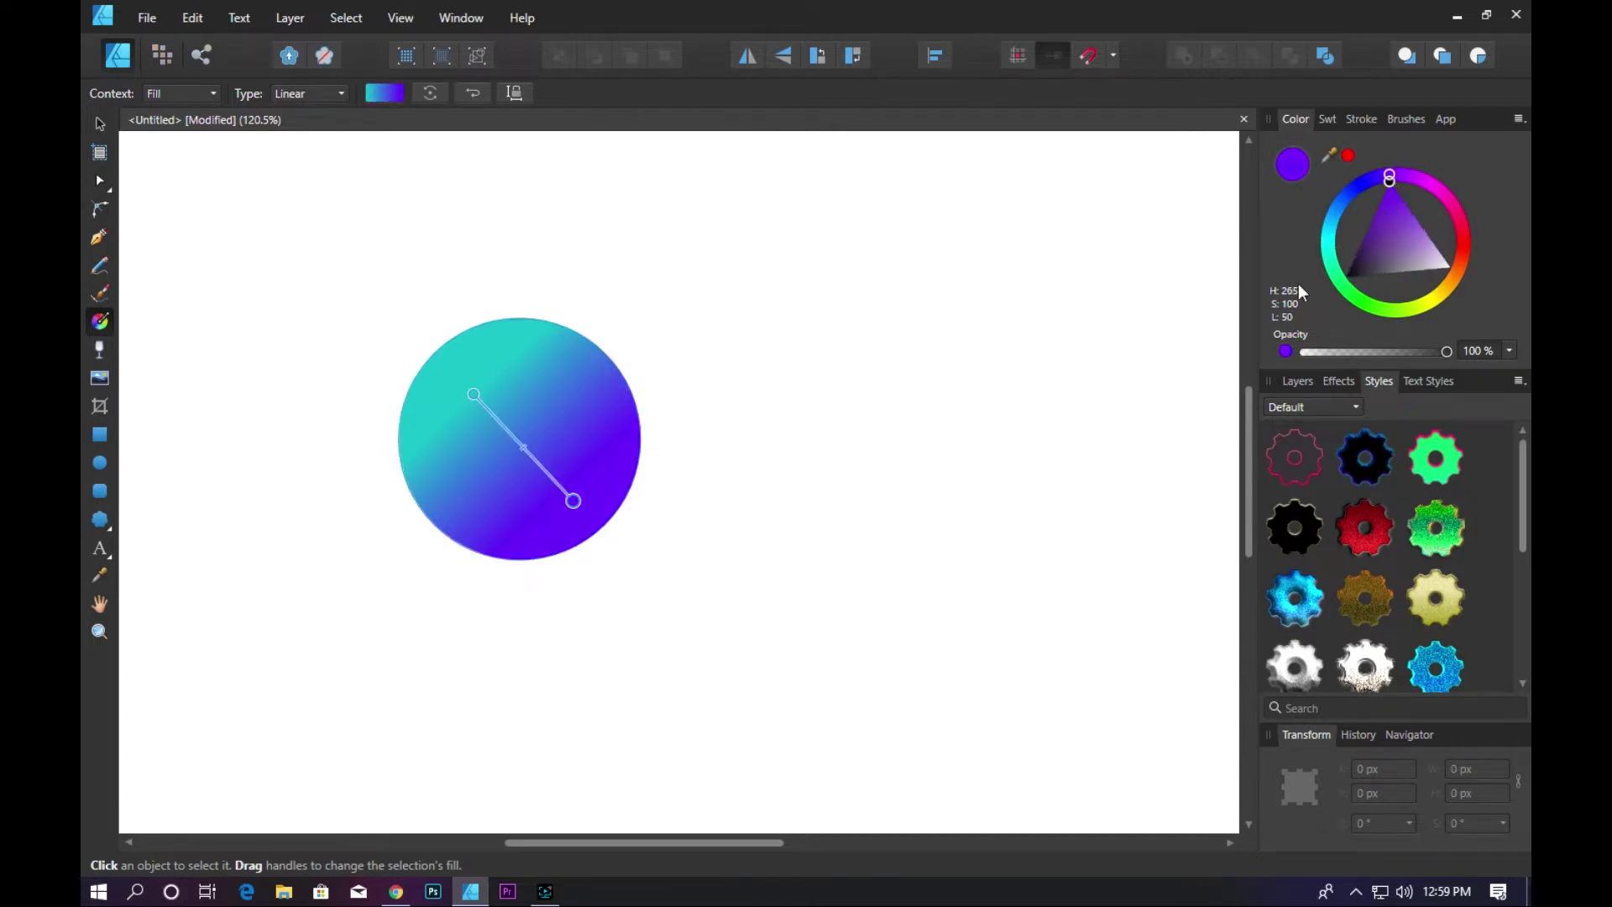
drag(472, 394, 468, 384)
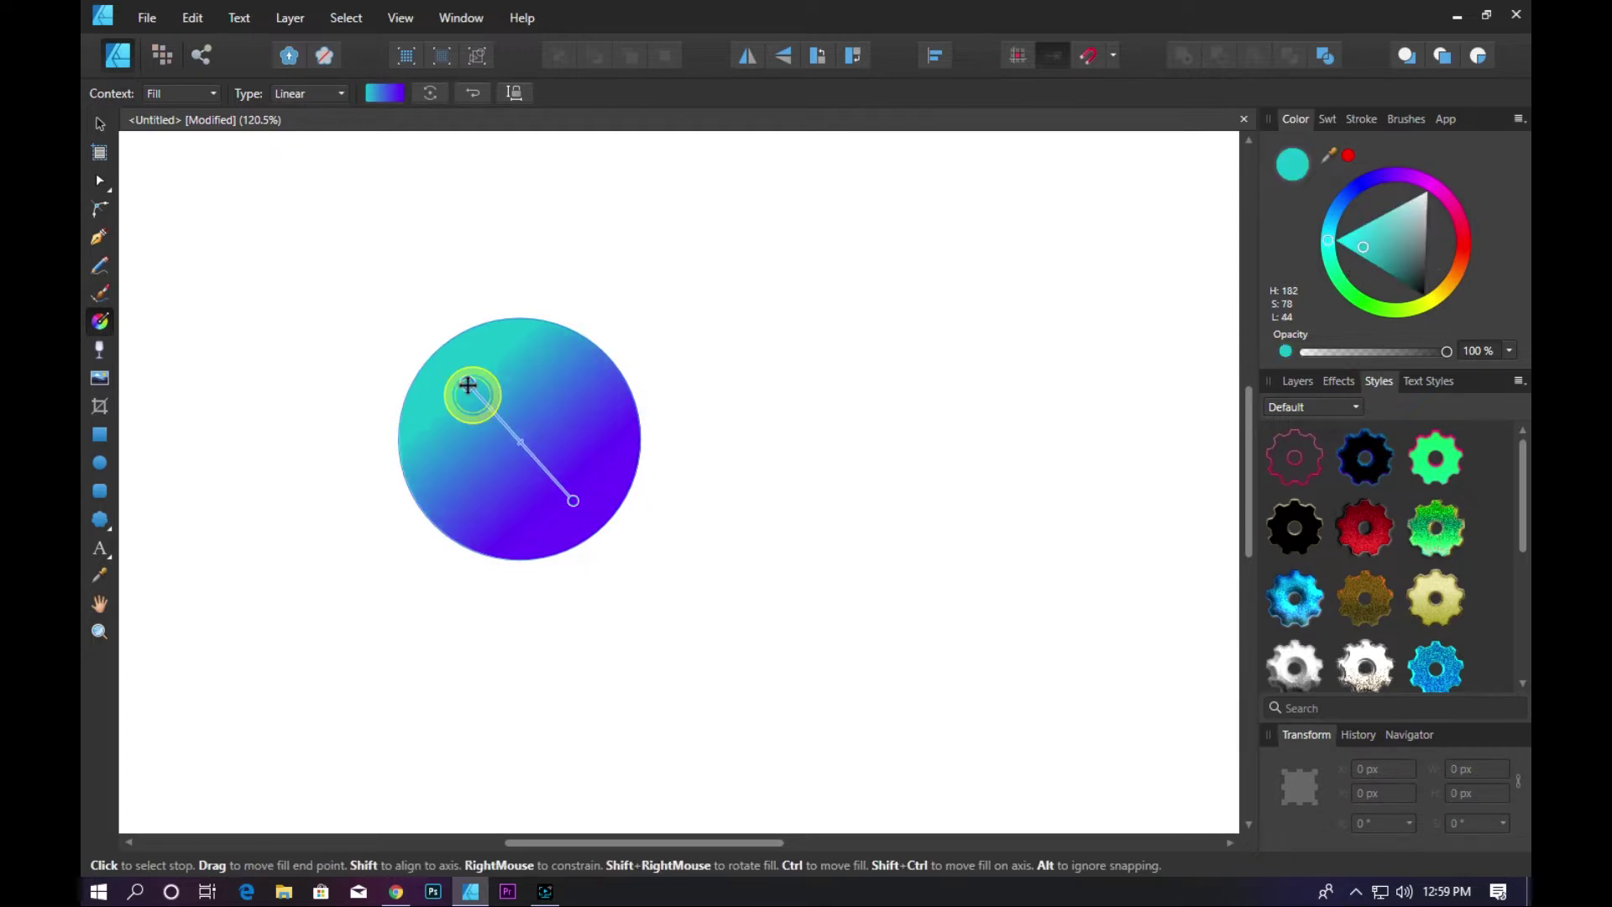
drag(584, 513, 597, 532)
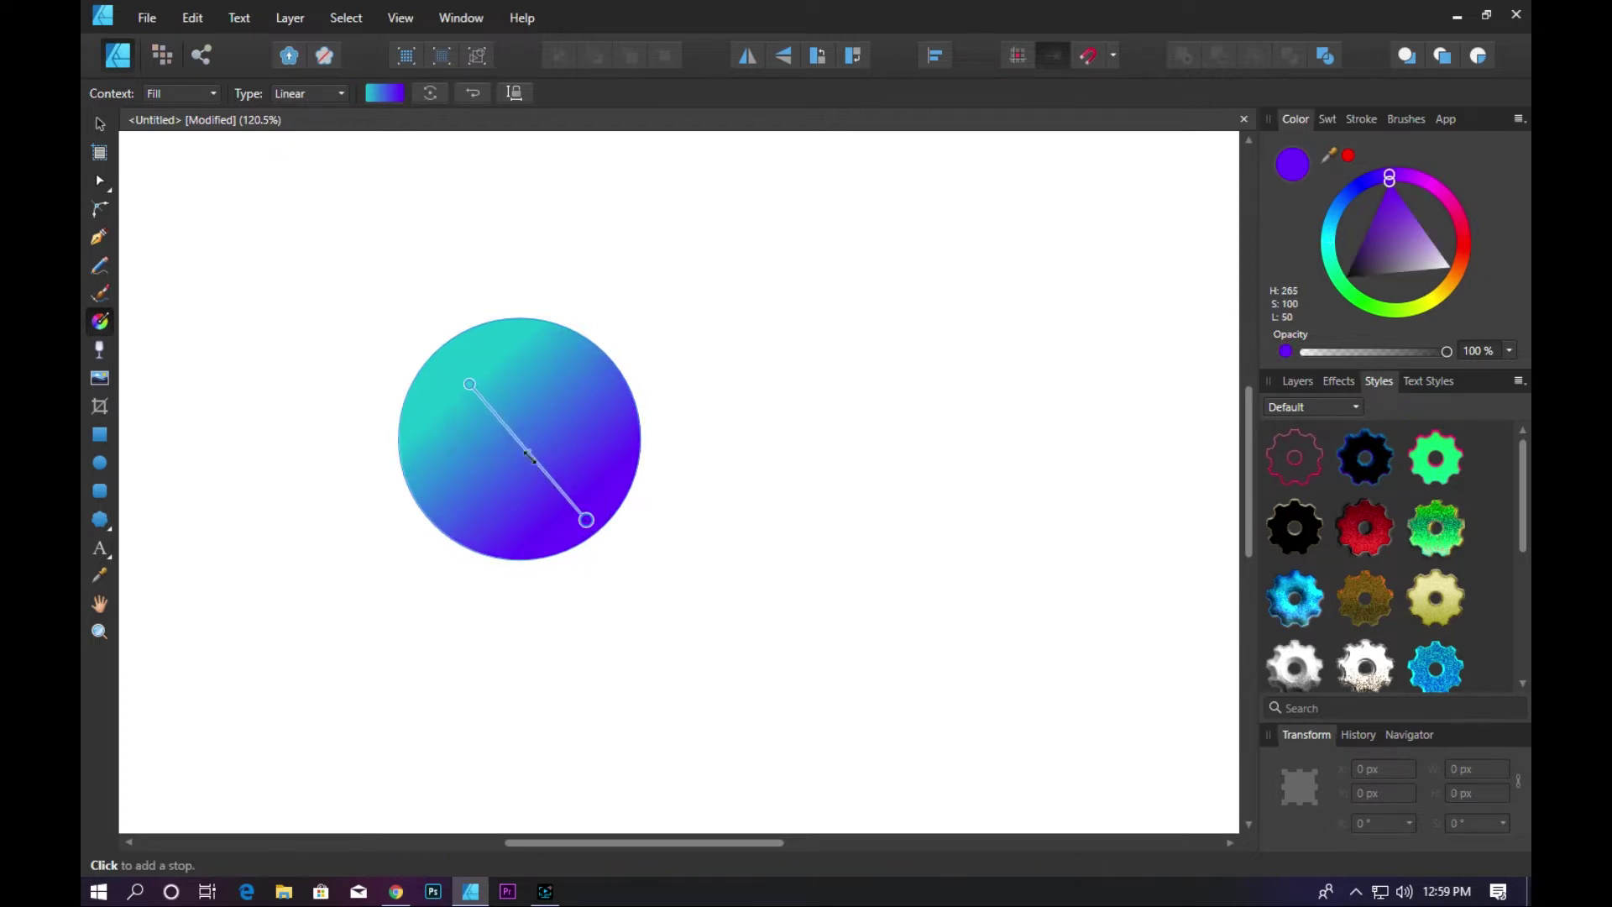
drag(529, 450, 535, 461)
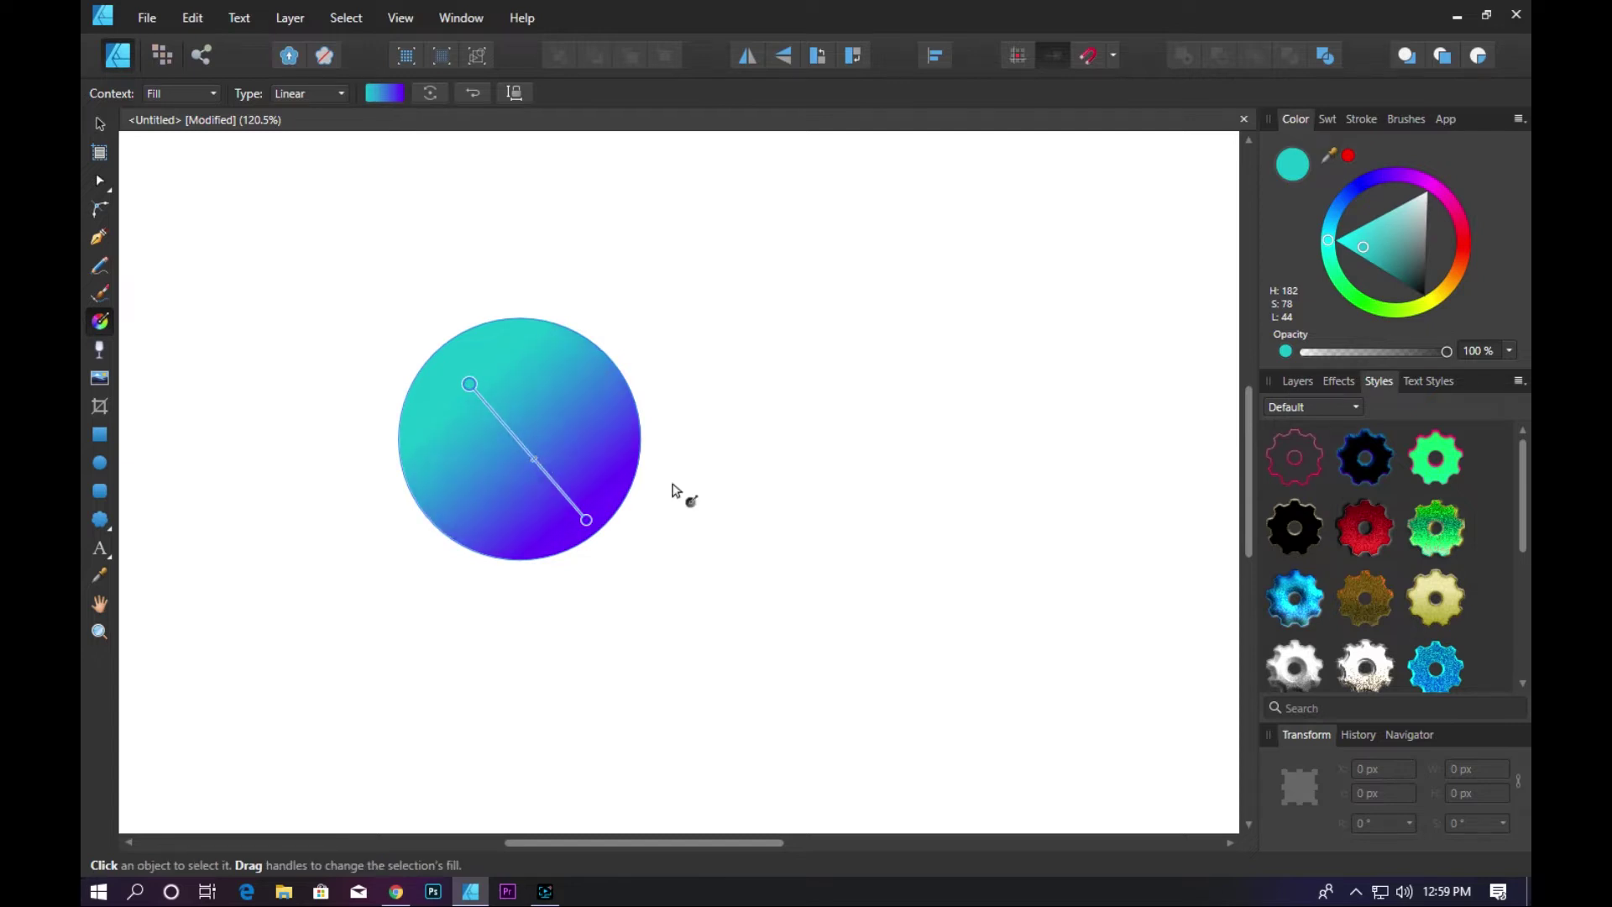
click(588, 517)
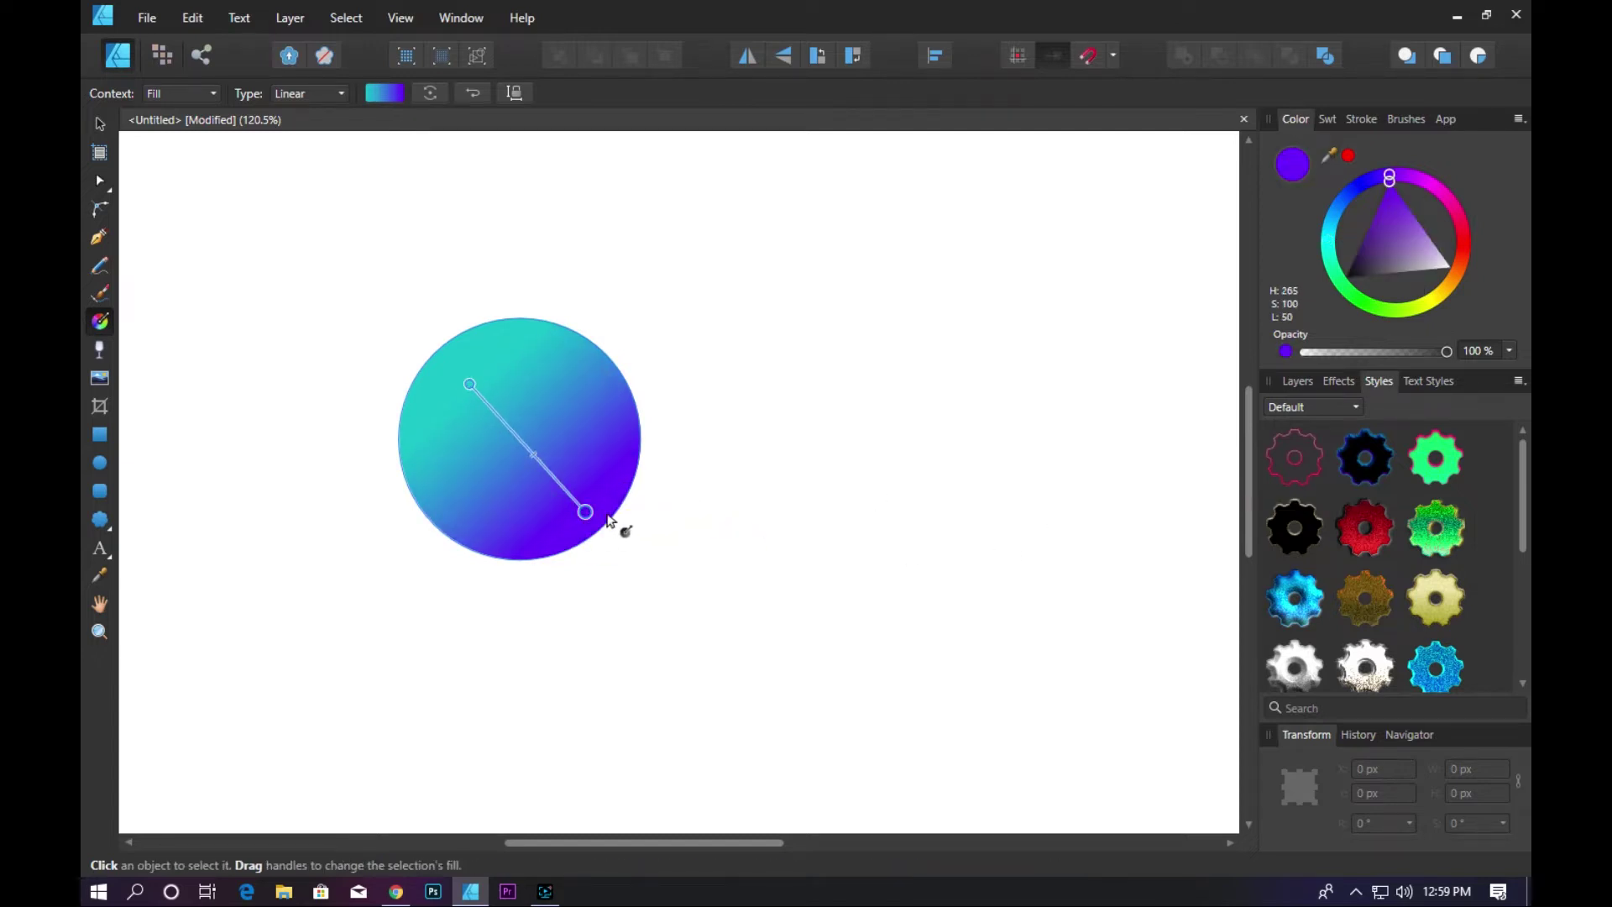
drag(583, 511, 576, 514)
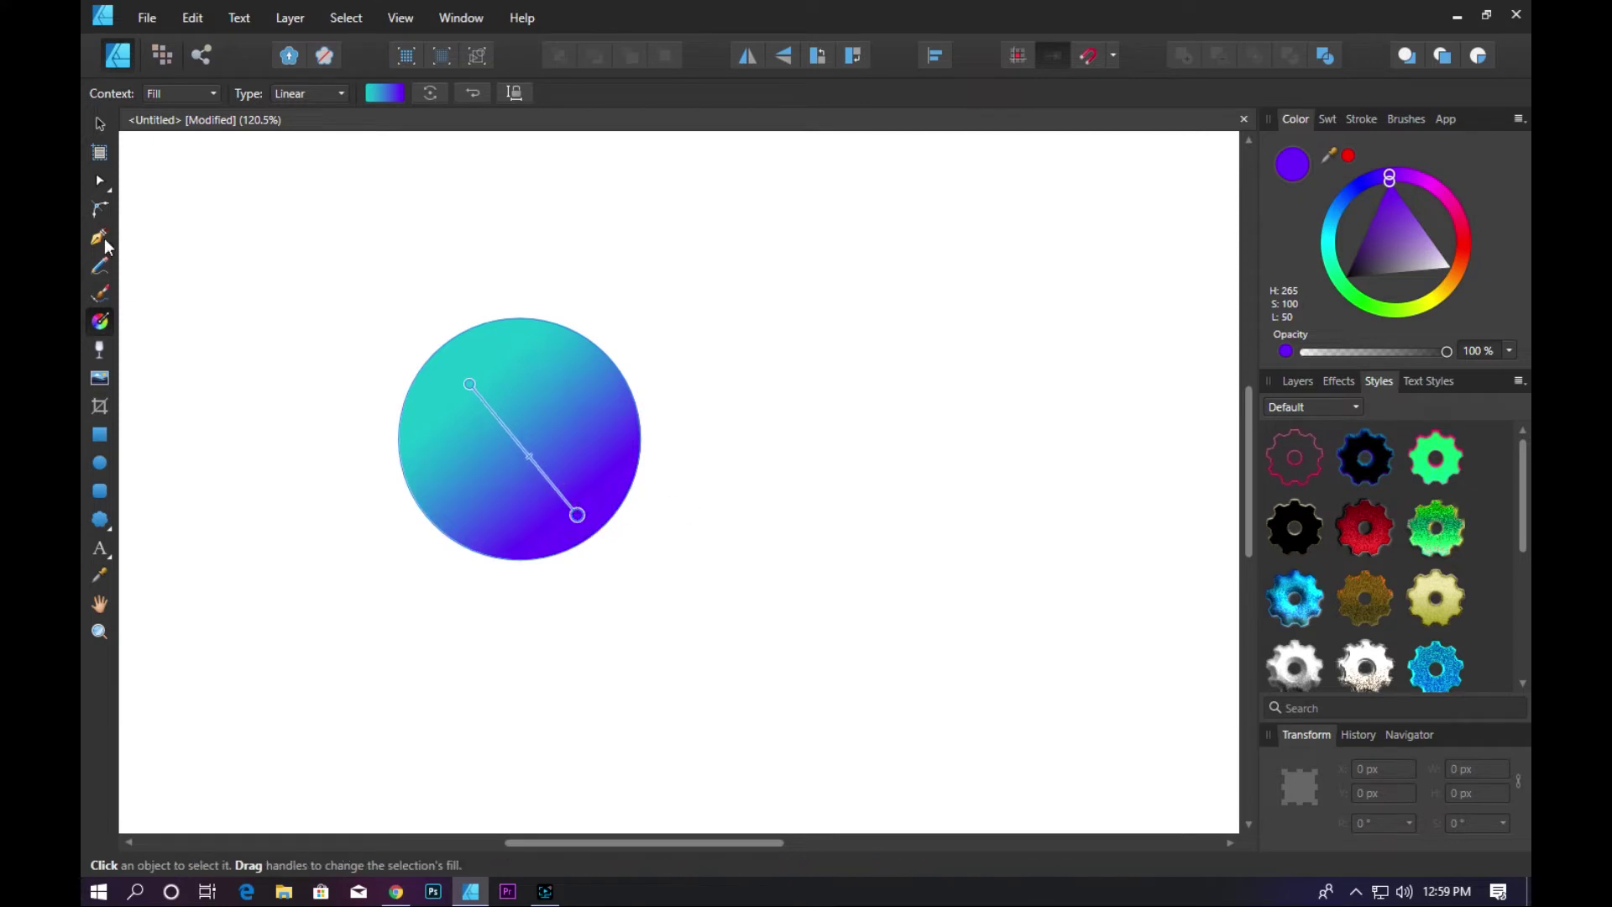
click(98, 126)
click(291, 222)
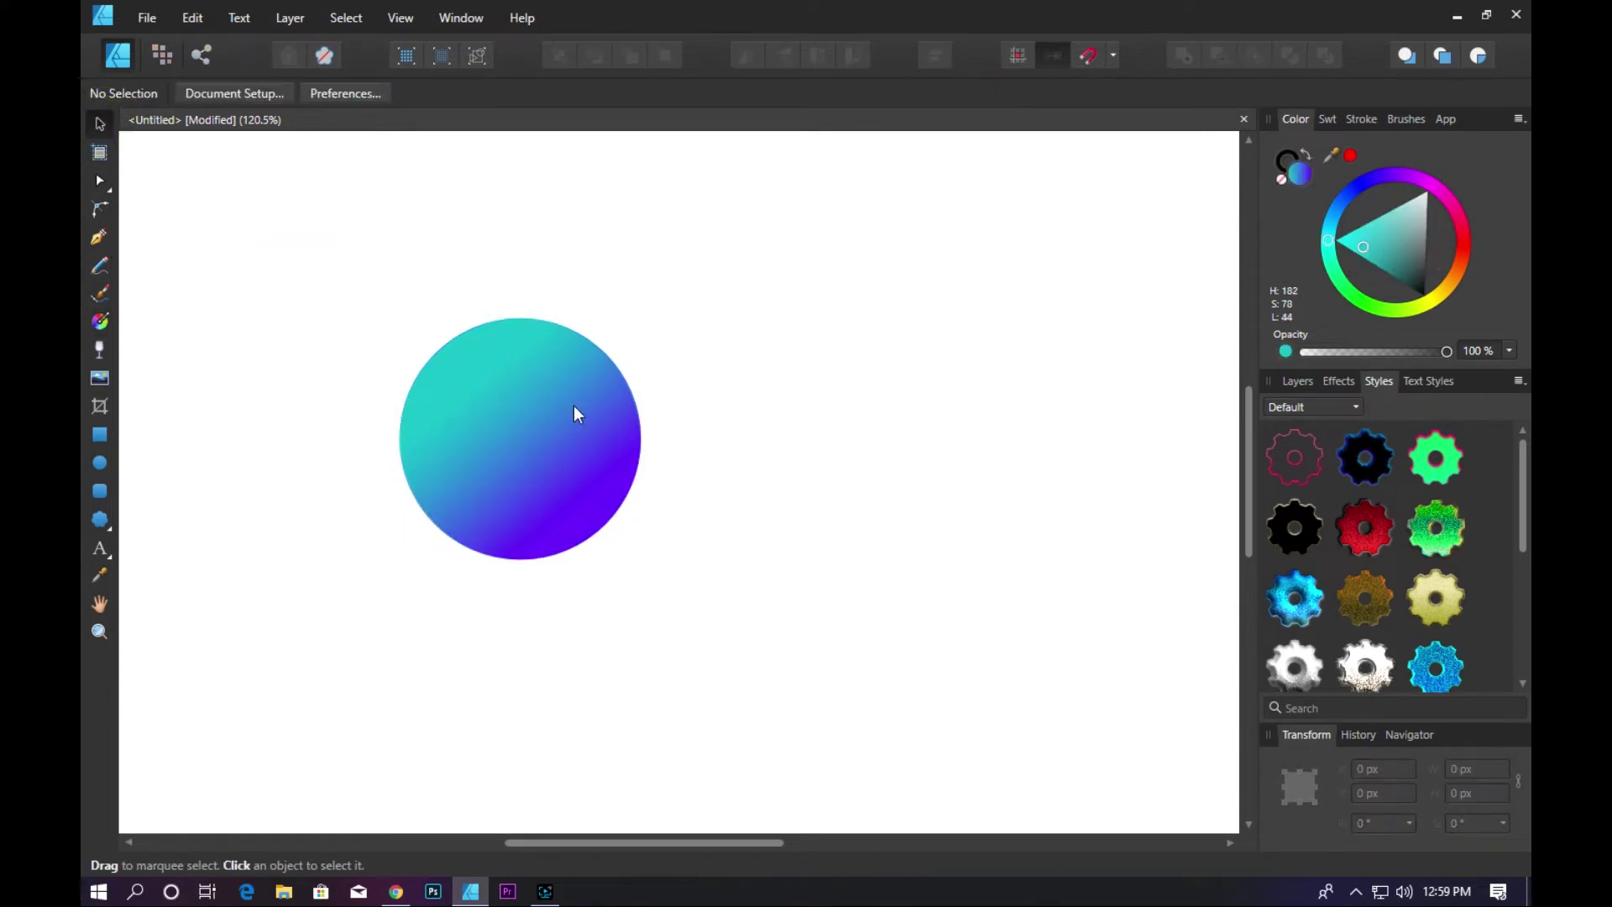
- Draw a thin upright rectangle, about 18×78 px, right of the circle
click(101, 461)
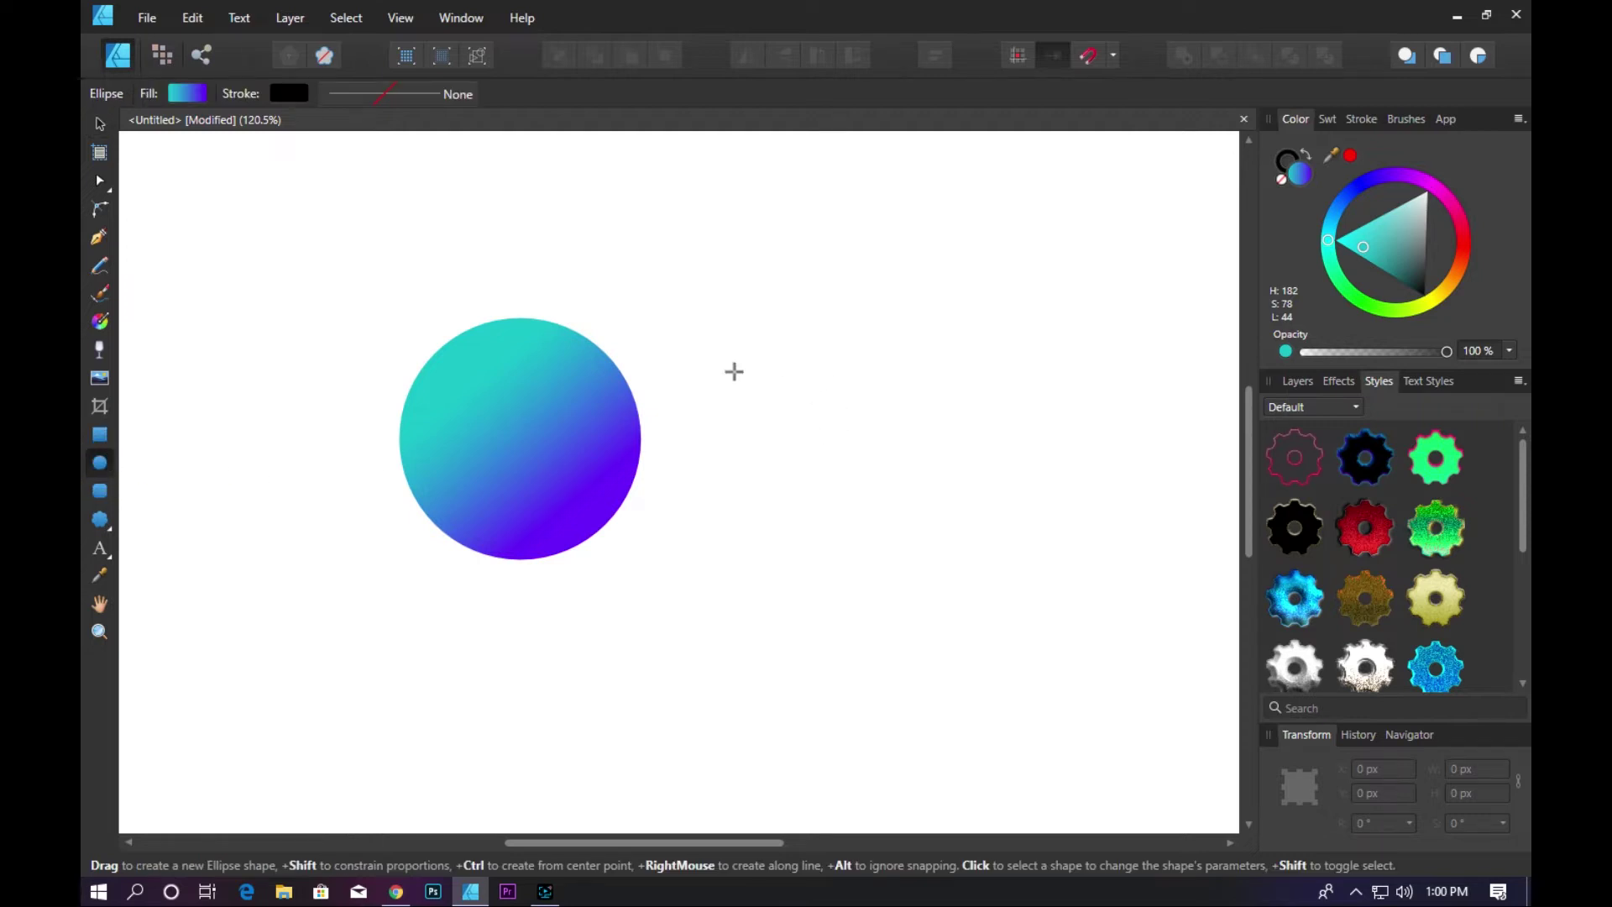
click(99, 435)
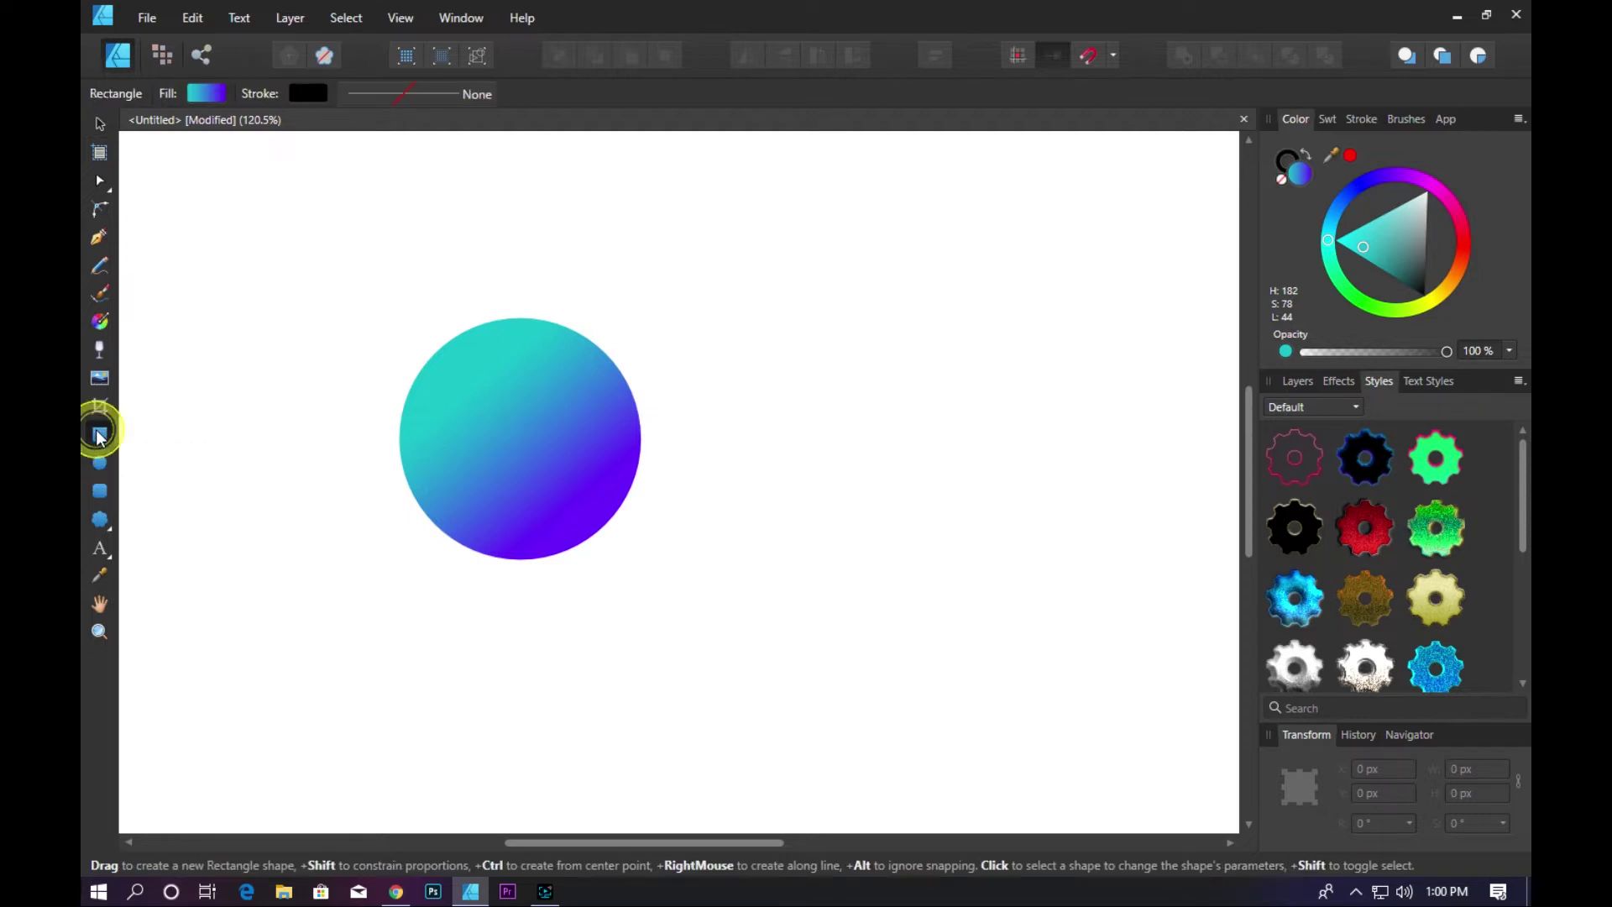
drag(760, 379, 785, 478)
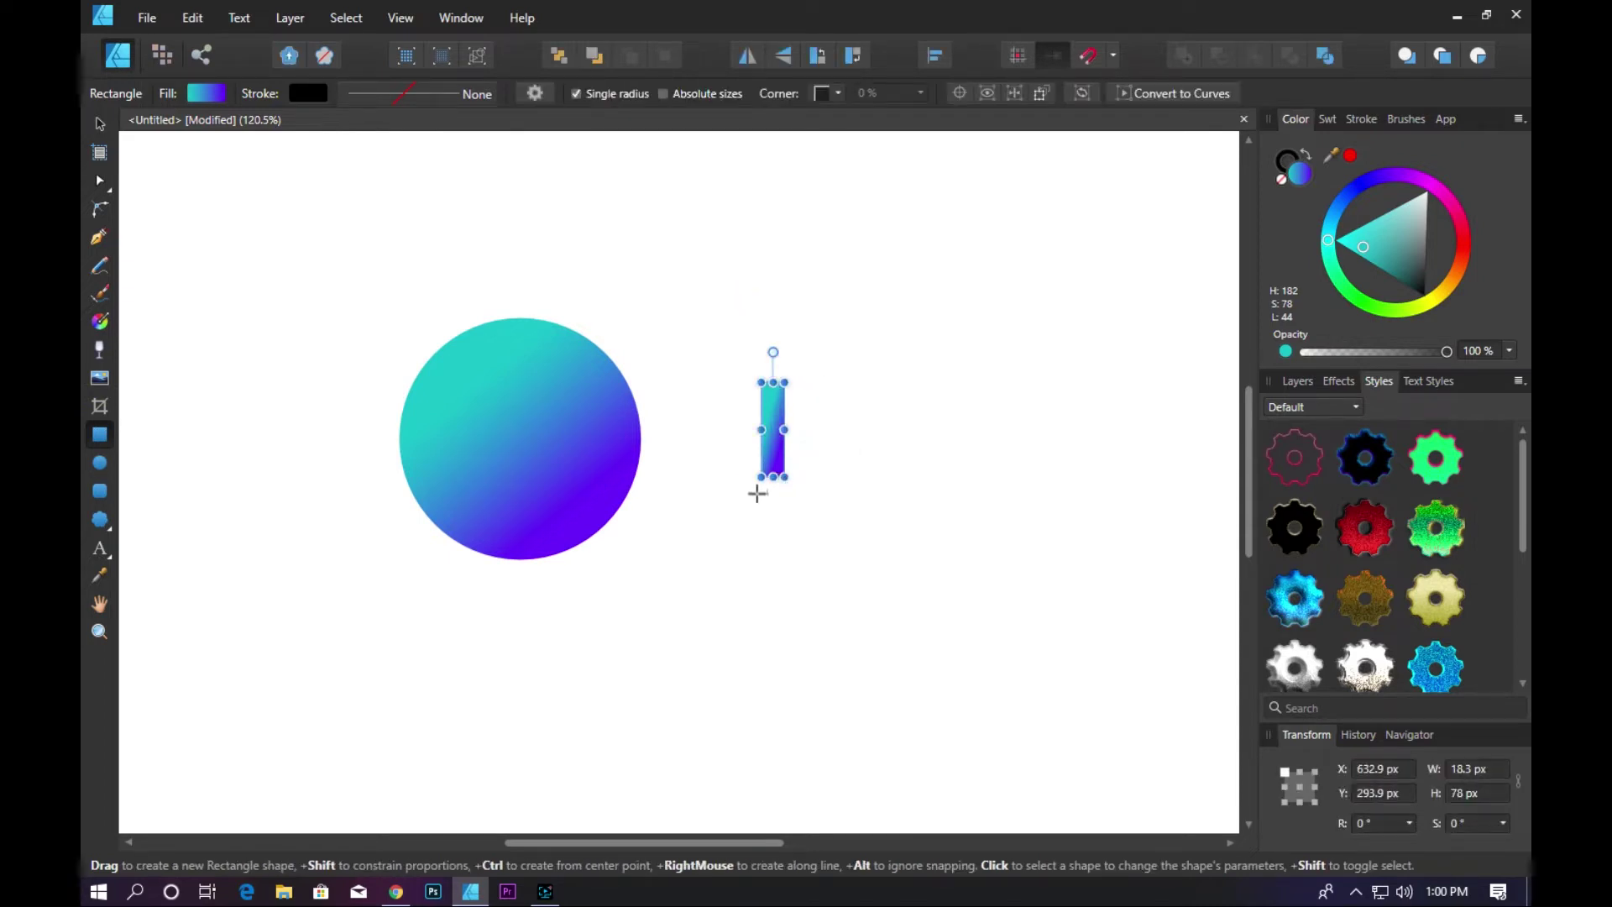
click(98, 126)
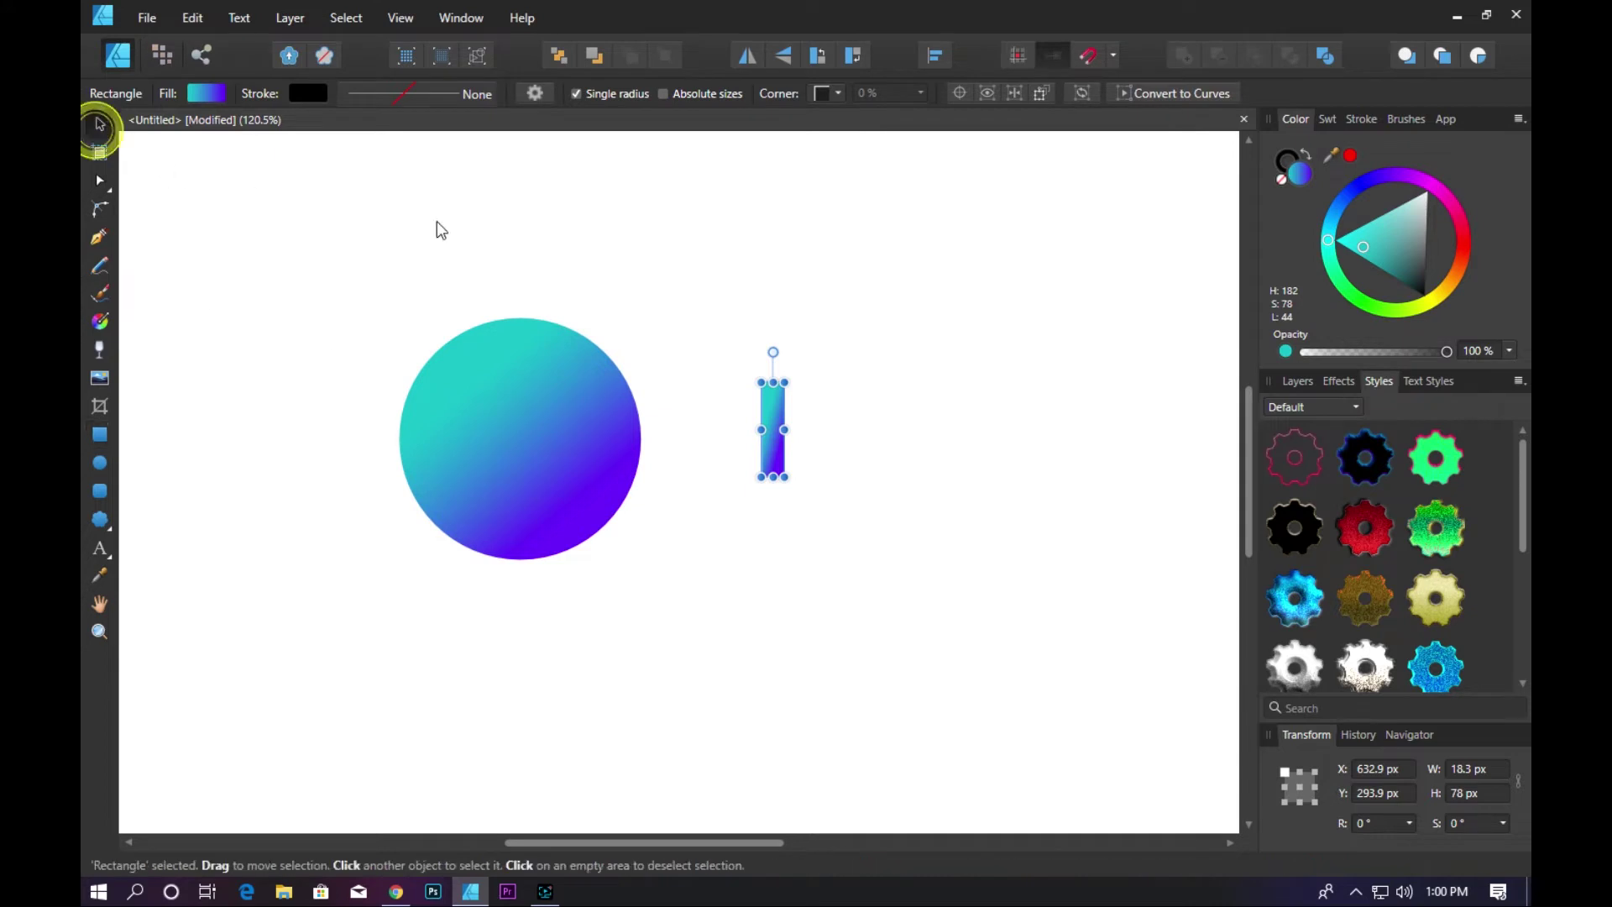
click(550, 228)
click(781, 418)
scroll(787, 411, up, 3)
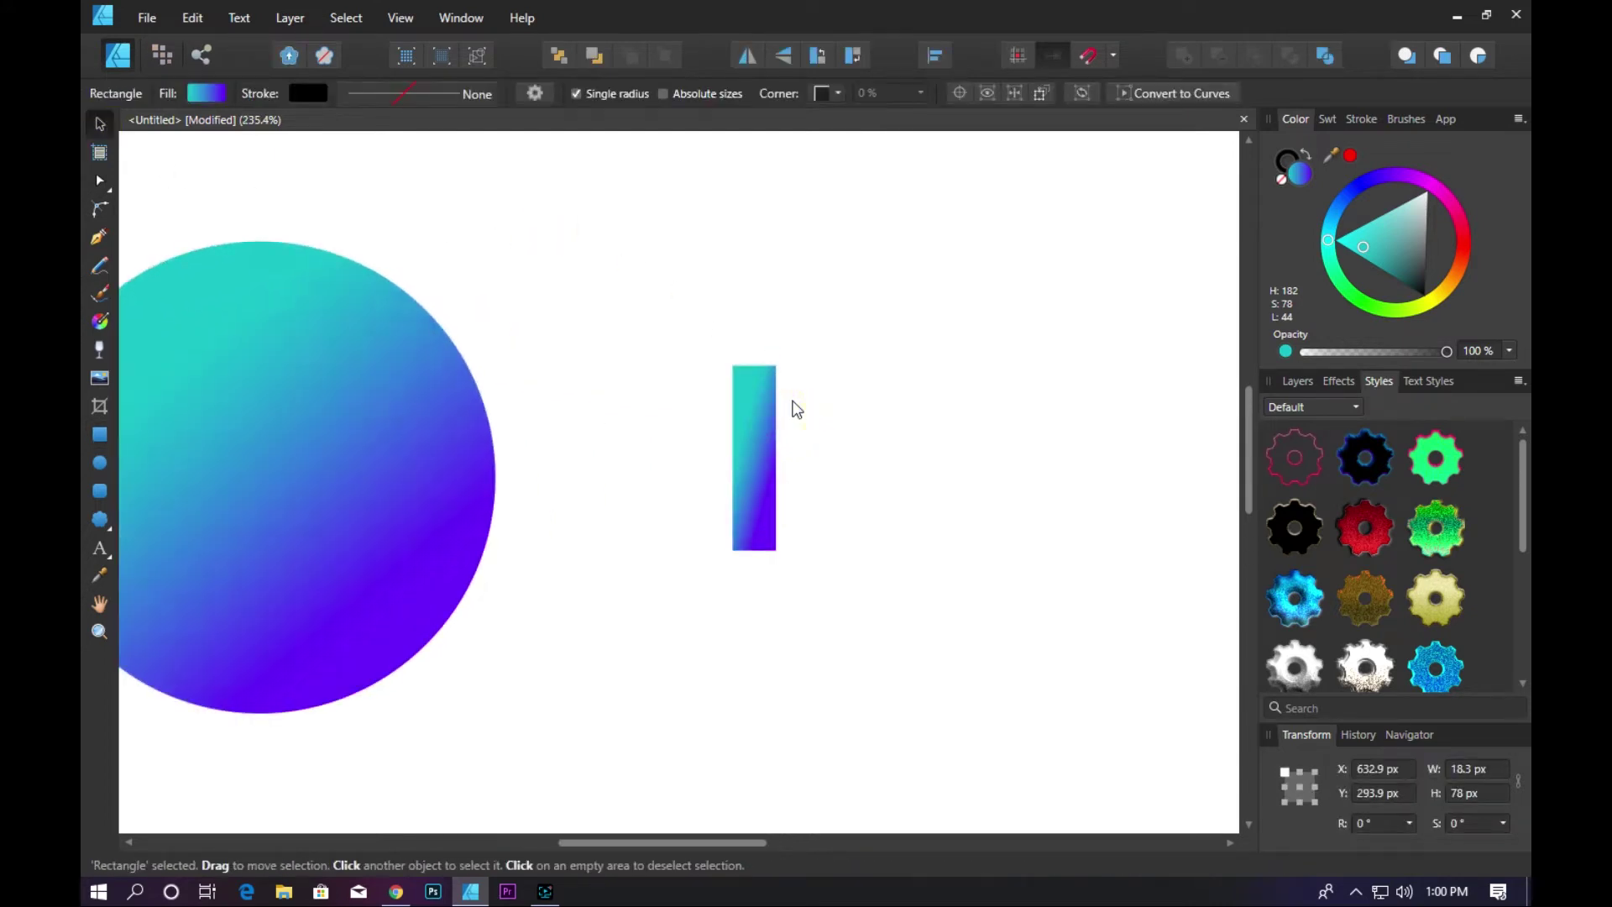
scroll(755, 437, up, 1)
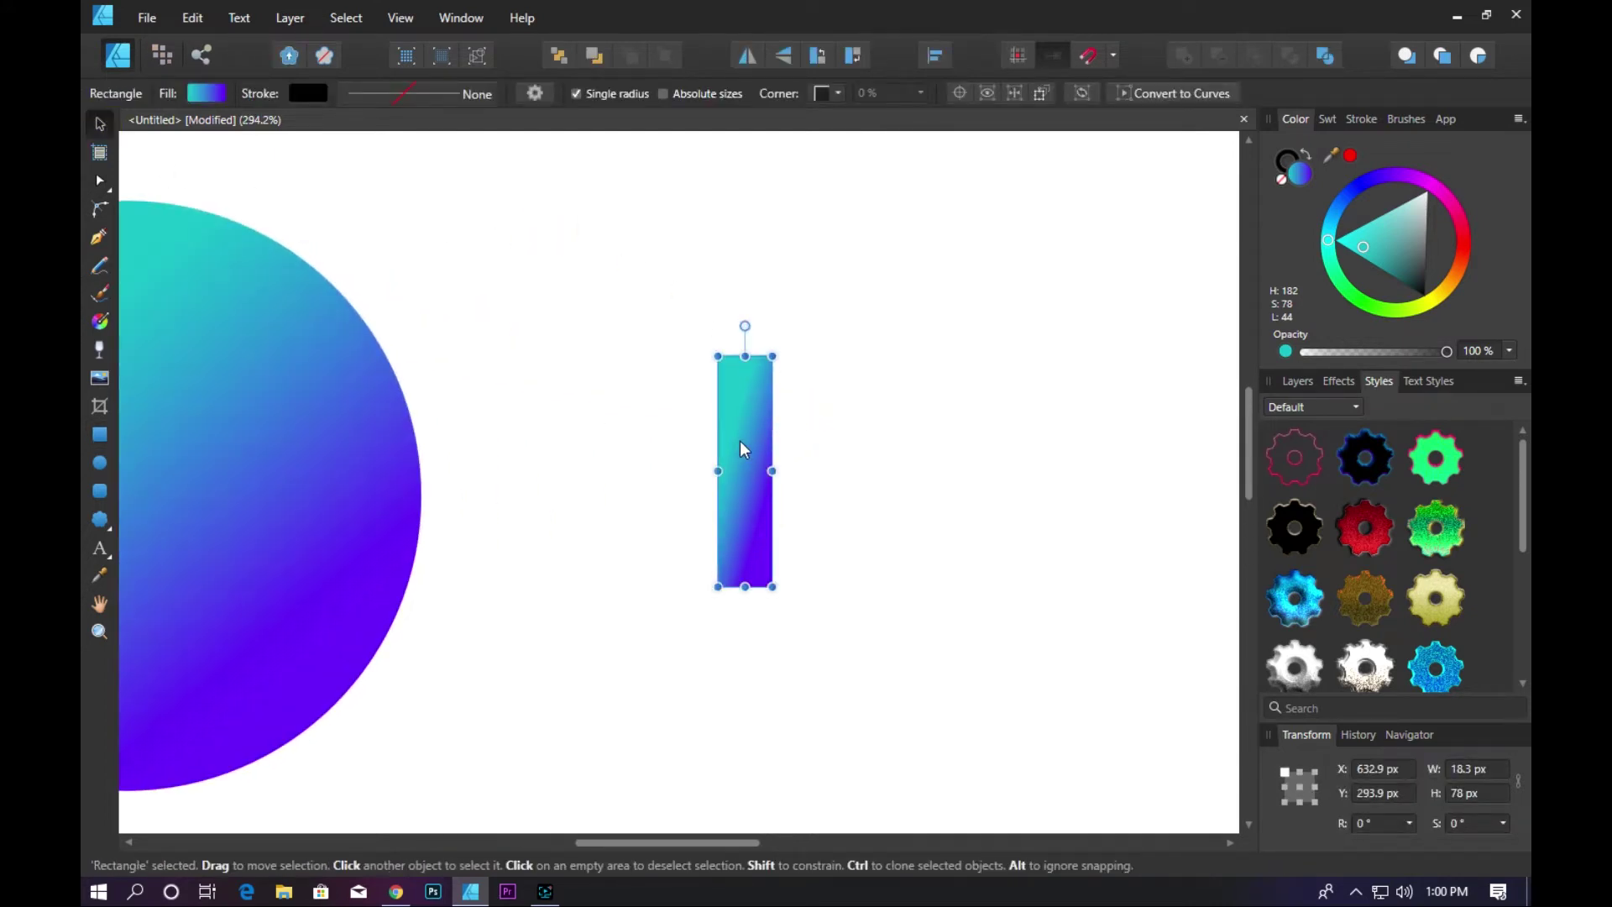
click(741, 444)
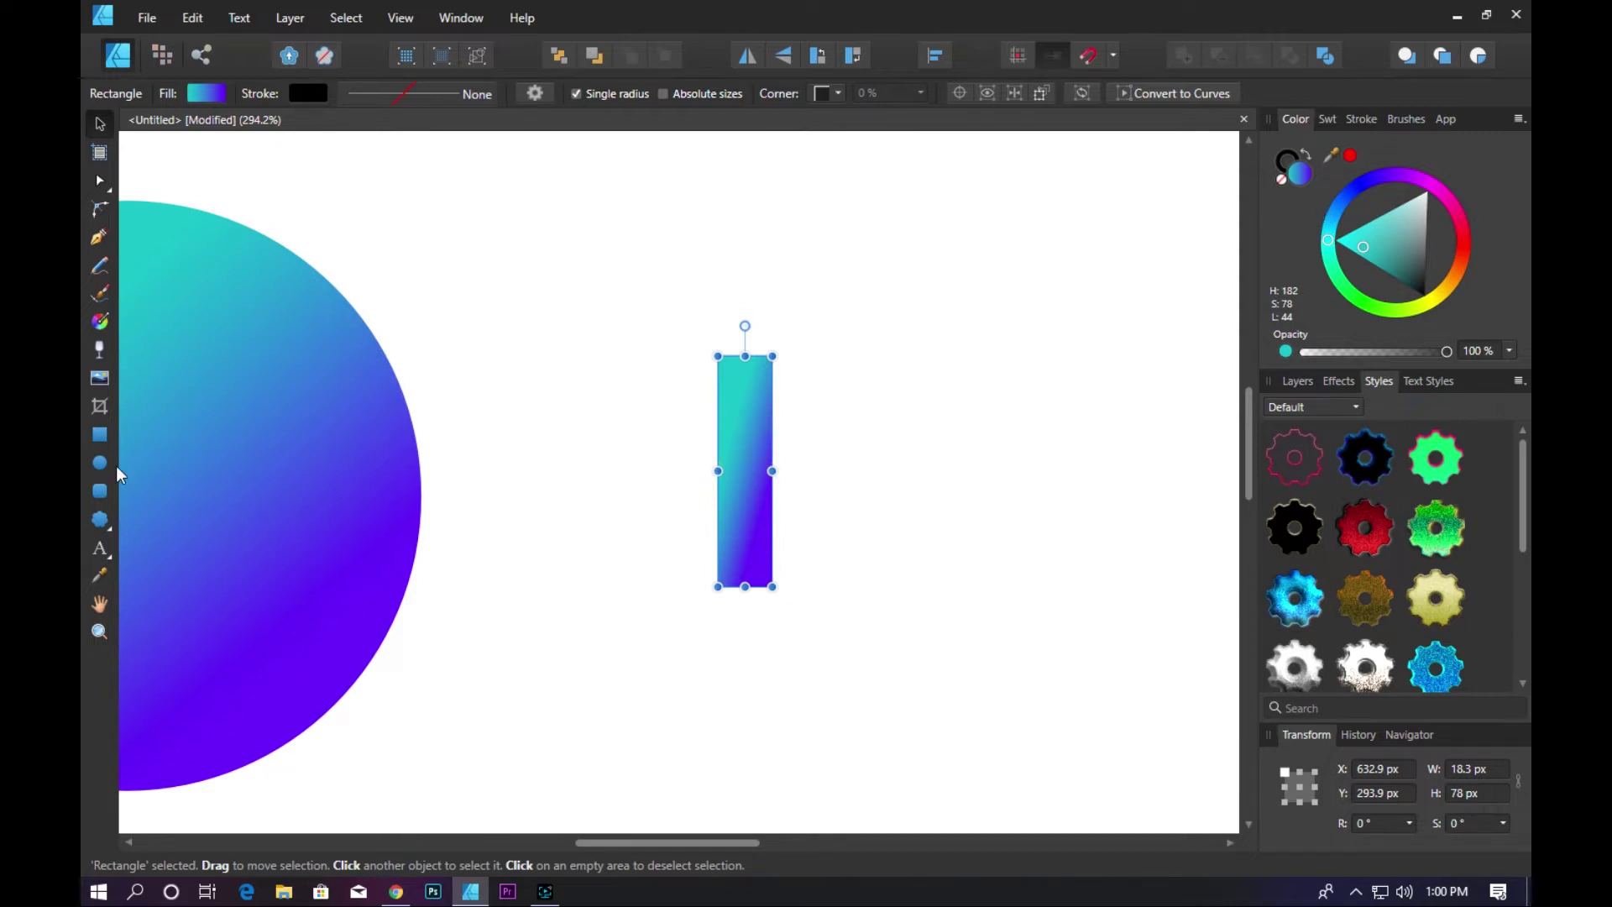
- Run the bar's gradient vertically and make its top stop bright magenta-purple
click(100, 323)
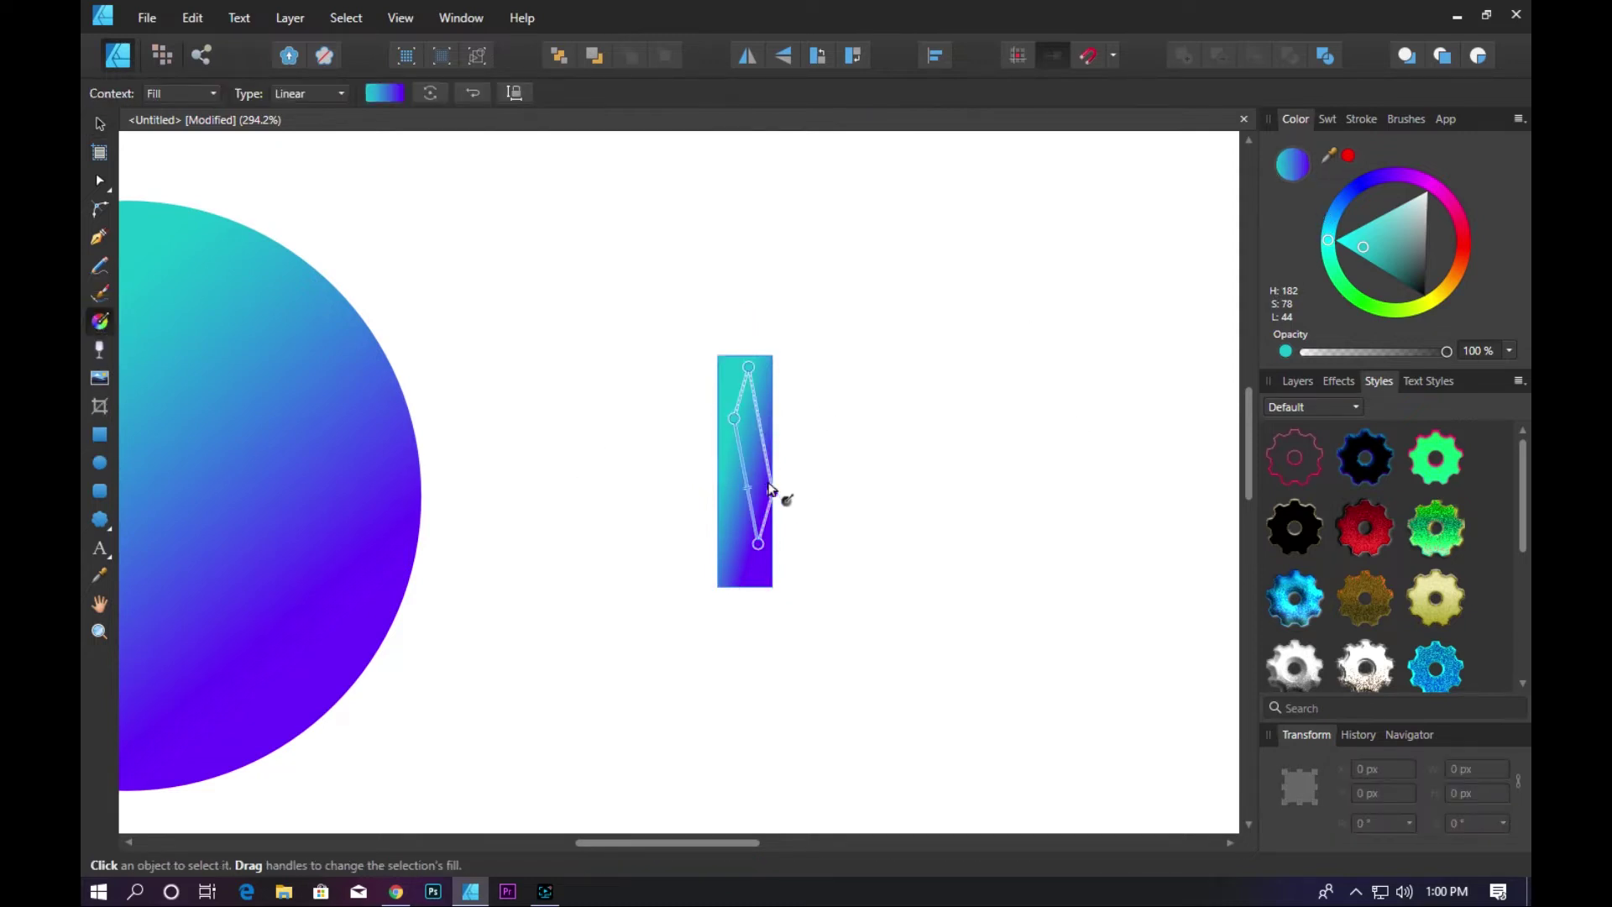
drag(773, 489, 806, 512)
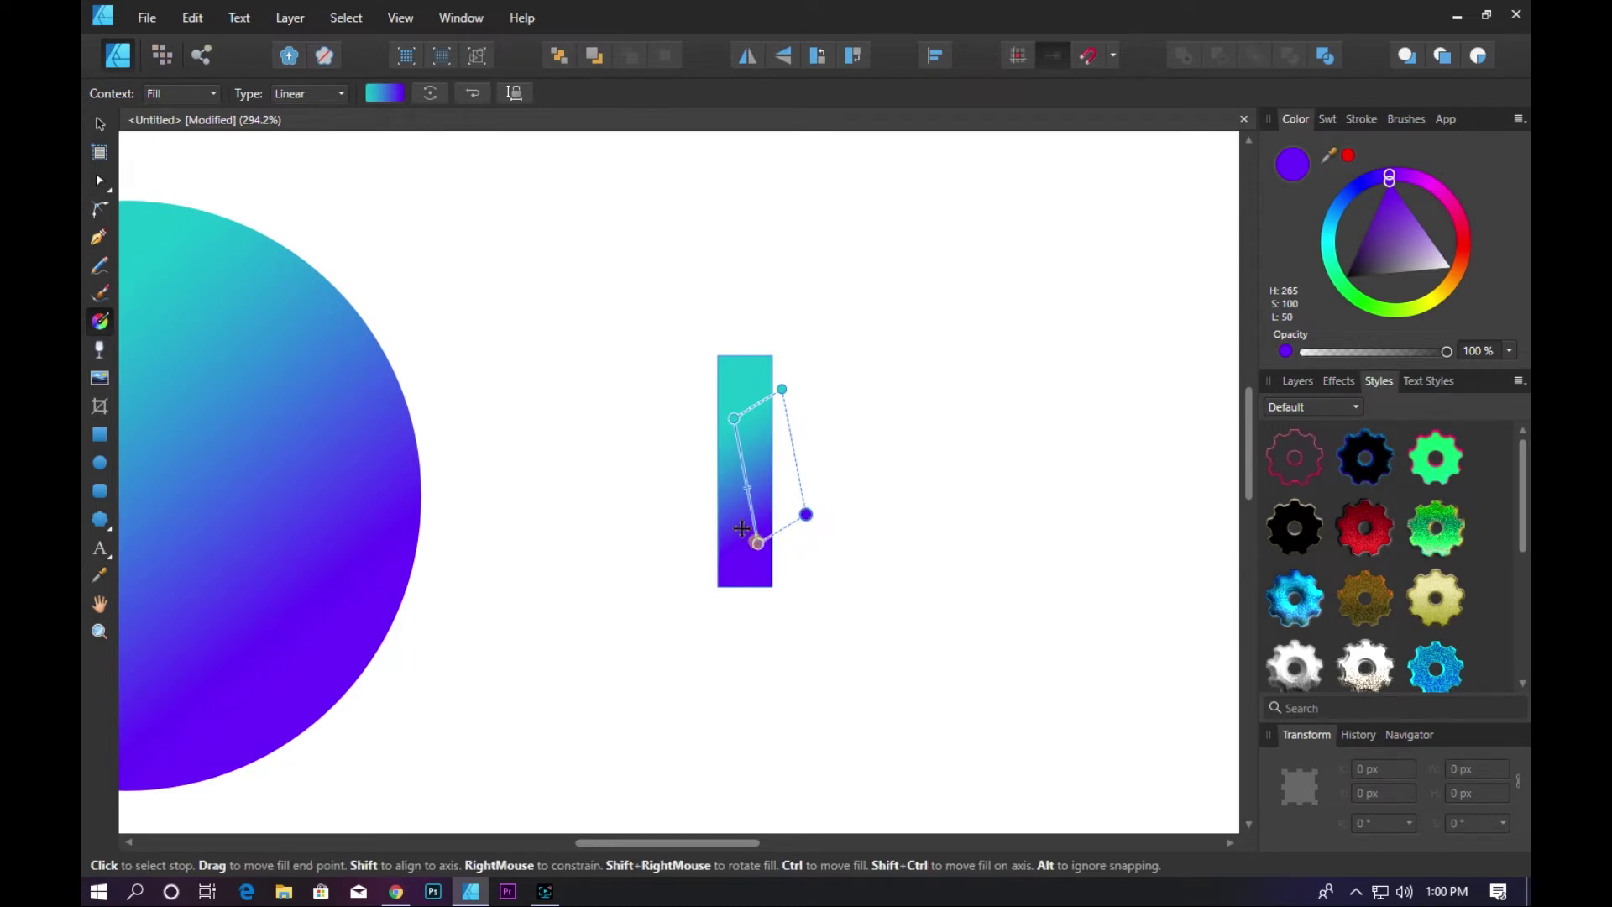
mouse_move(758, 543)
mouse_down()
mouse_move(724, 489)
mouse_move(810, 533)
mouse_up()
mouse_move(788, 385)
mouse_down()
mouse_move(757, 392)
mouse_move(715, 470)
mouse_move(748, 385)
mouse_up()
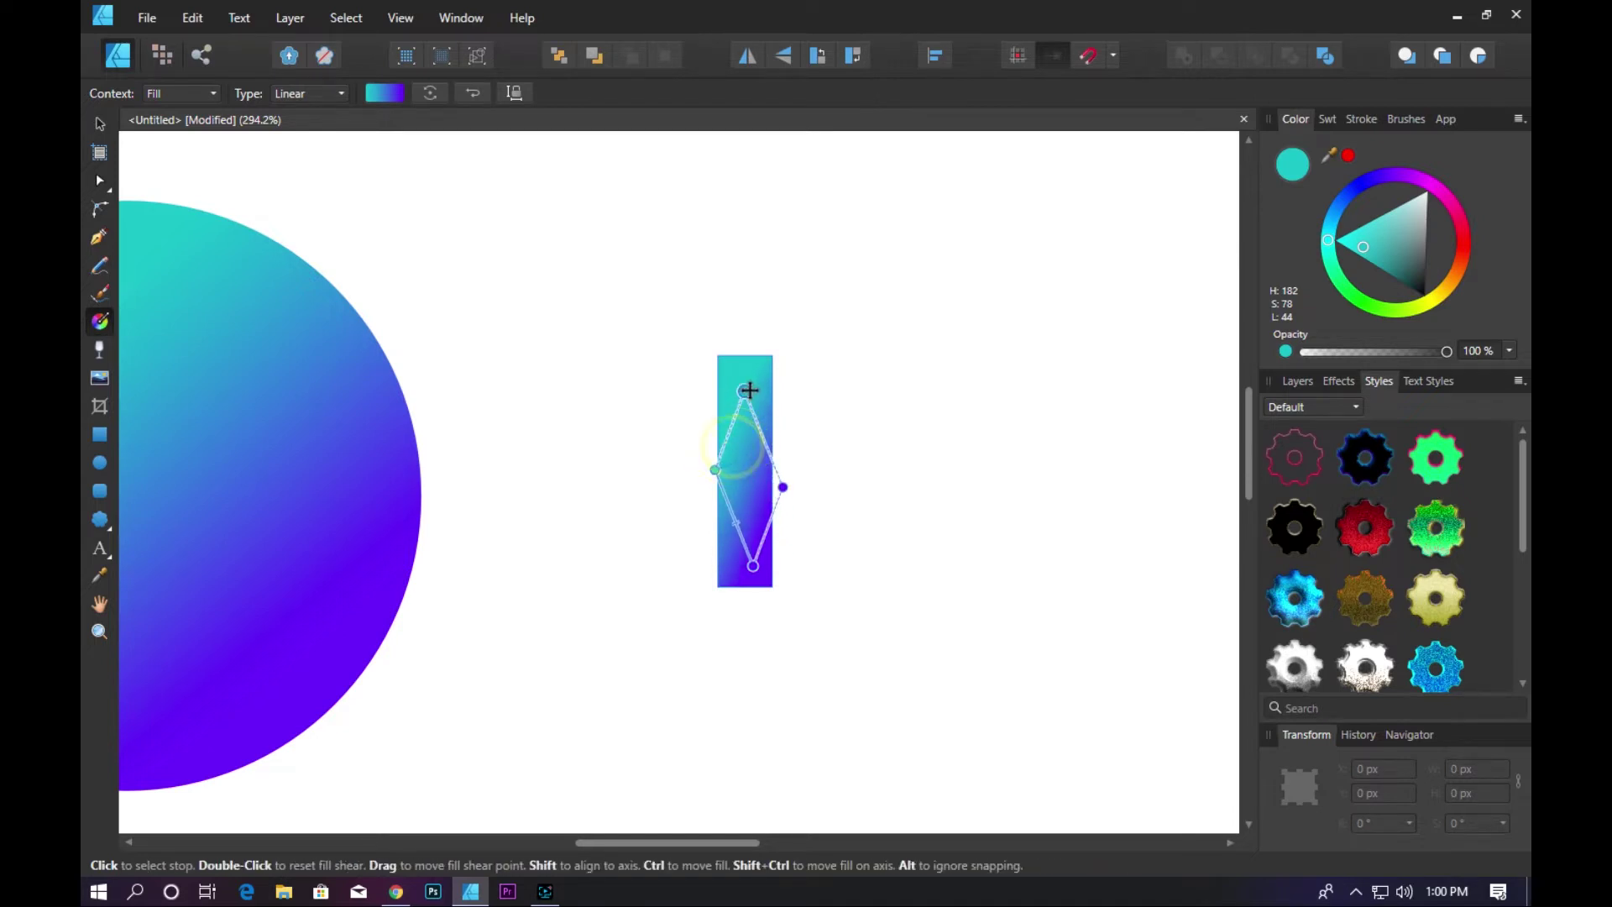
click(792, 482)
click(746, 384)
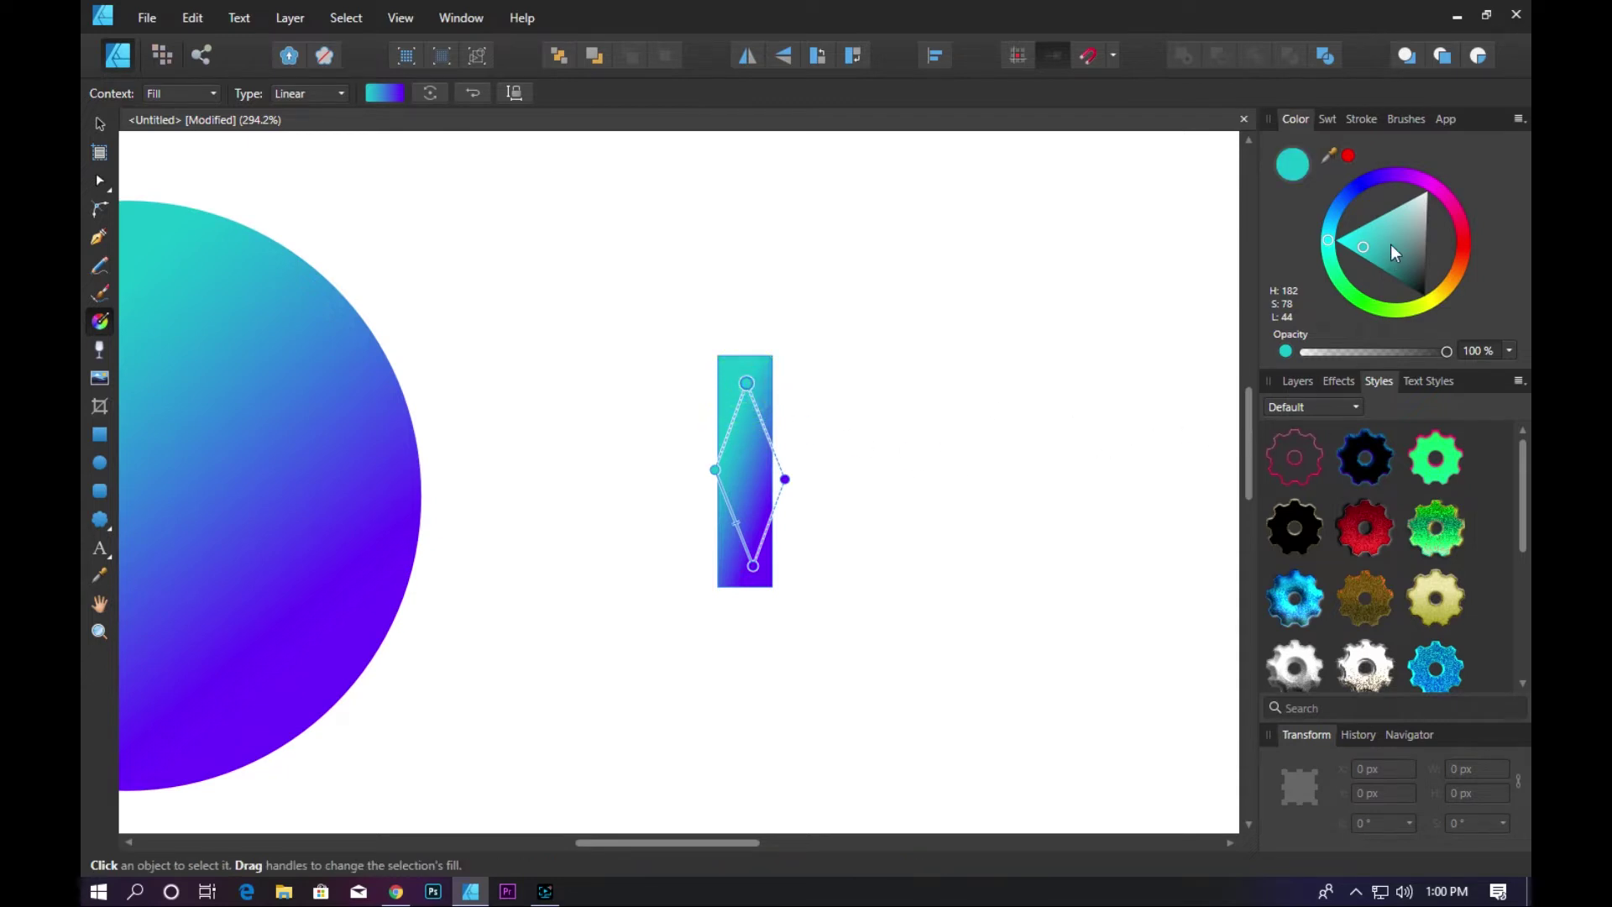
drag(1408, 178, 1412, 171)
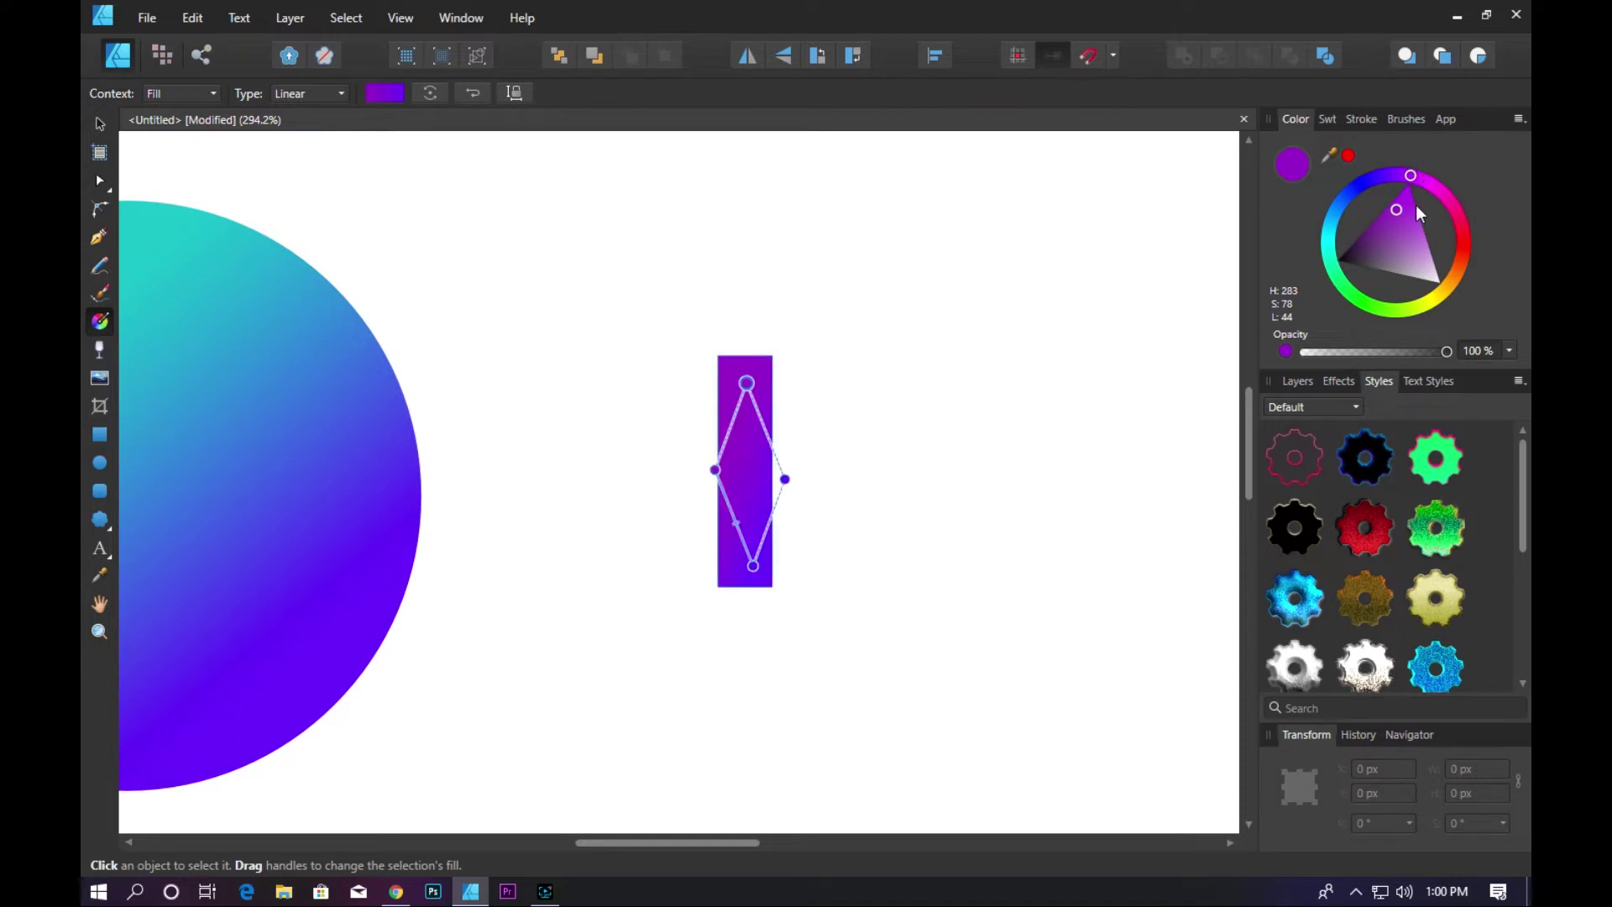
drag(1404, 200, 1409, 190)
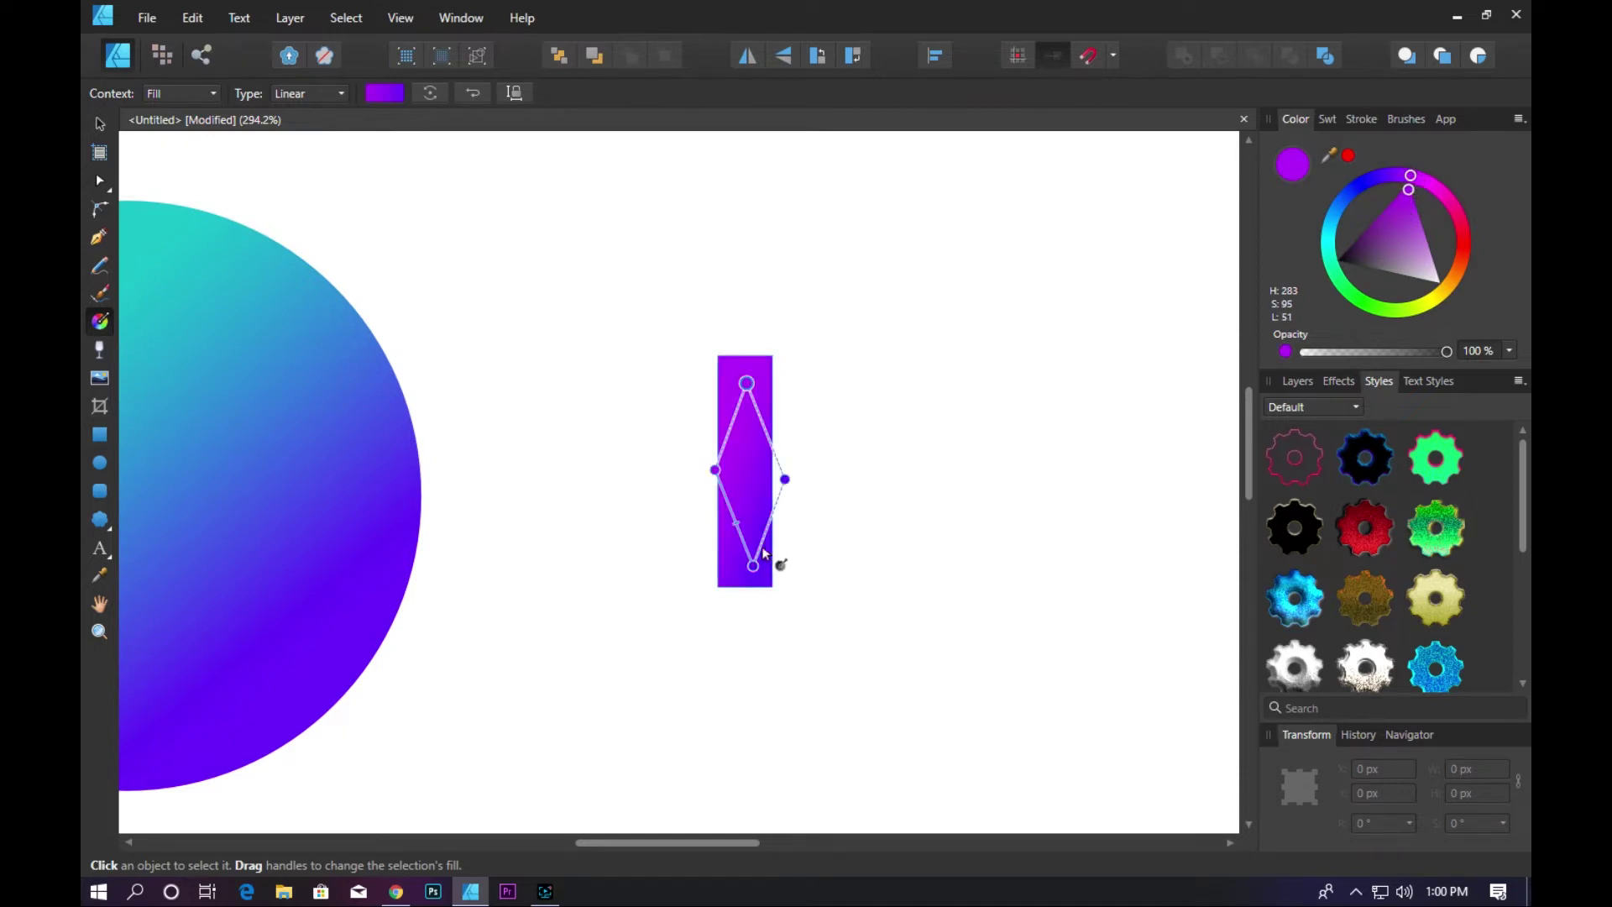
- Darken the bottom stop to deep violet and brighten the middle stop toward magenta
click(753, 565)
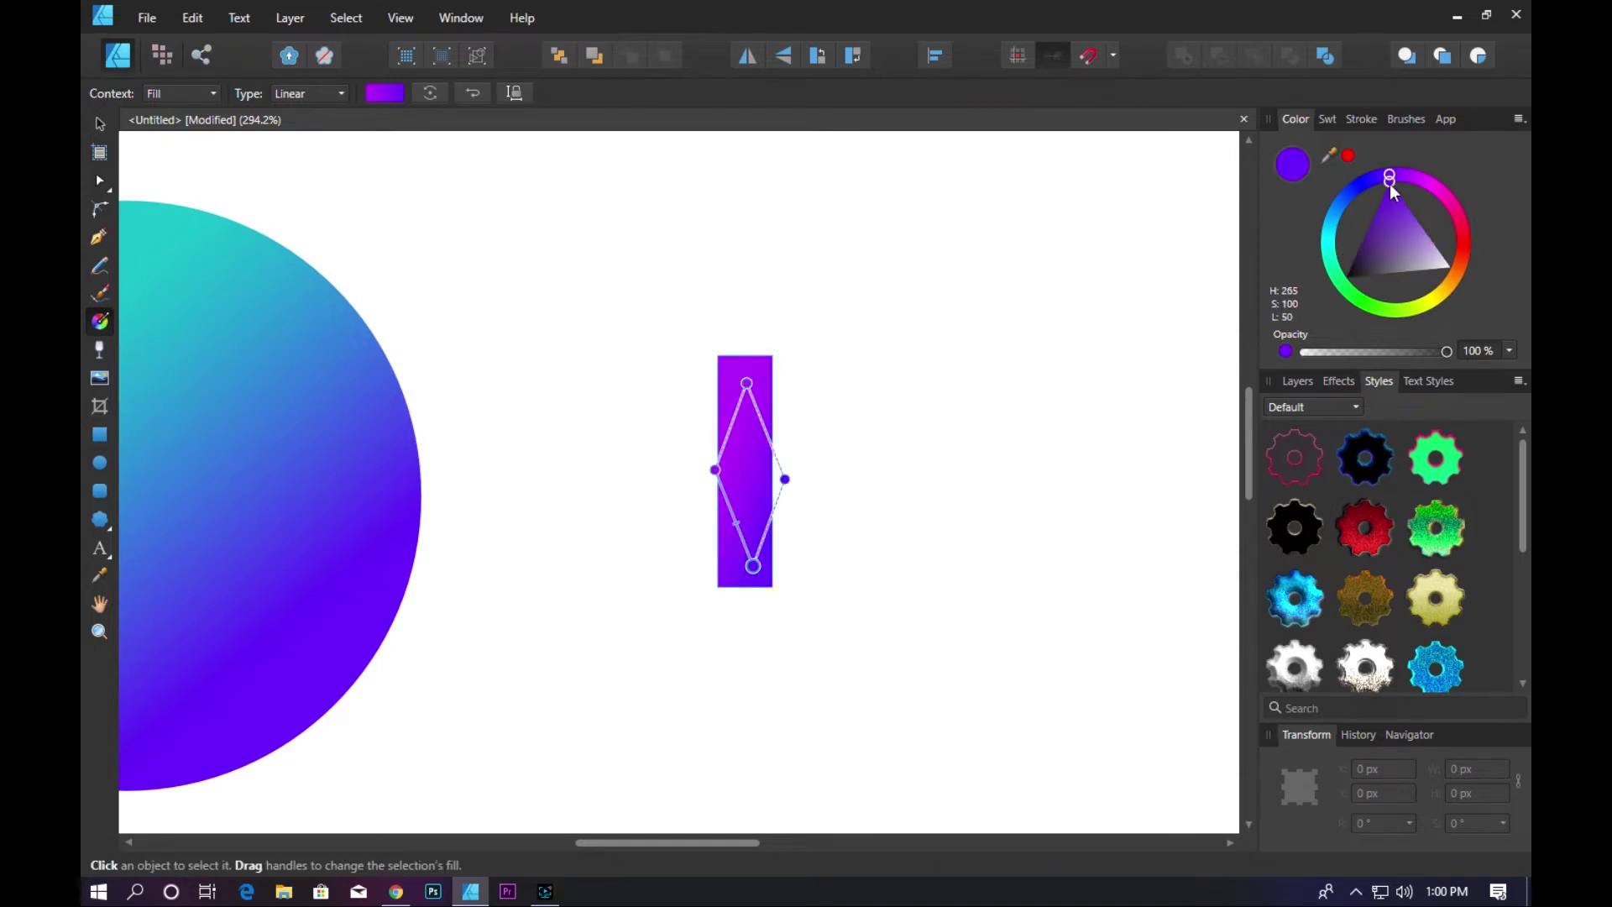
drag(1390, 175, 1384, 174)
drag(1384, 231, 1385, 198)
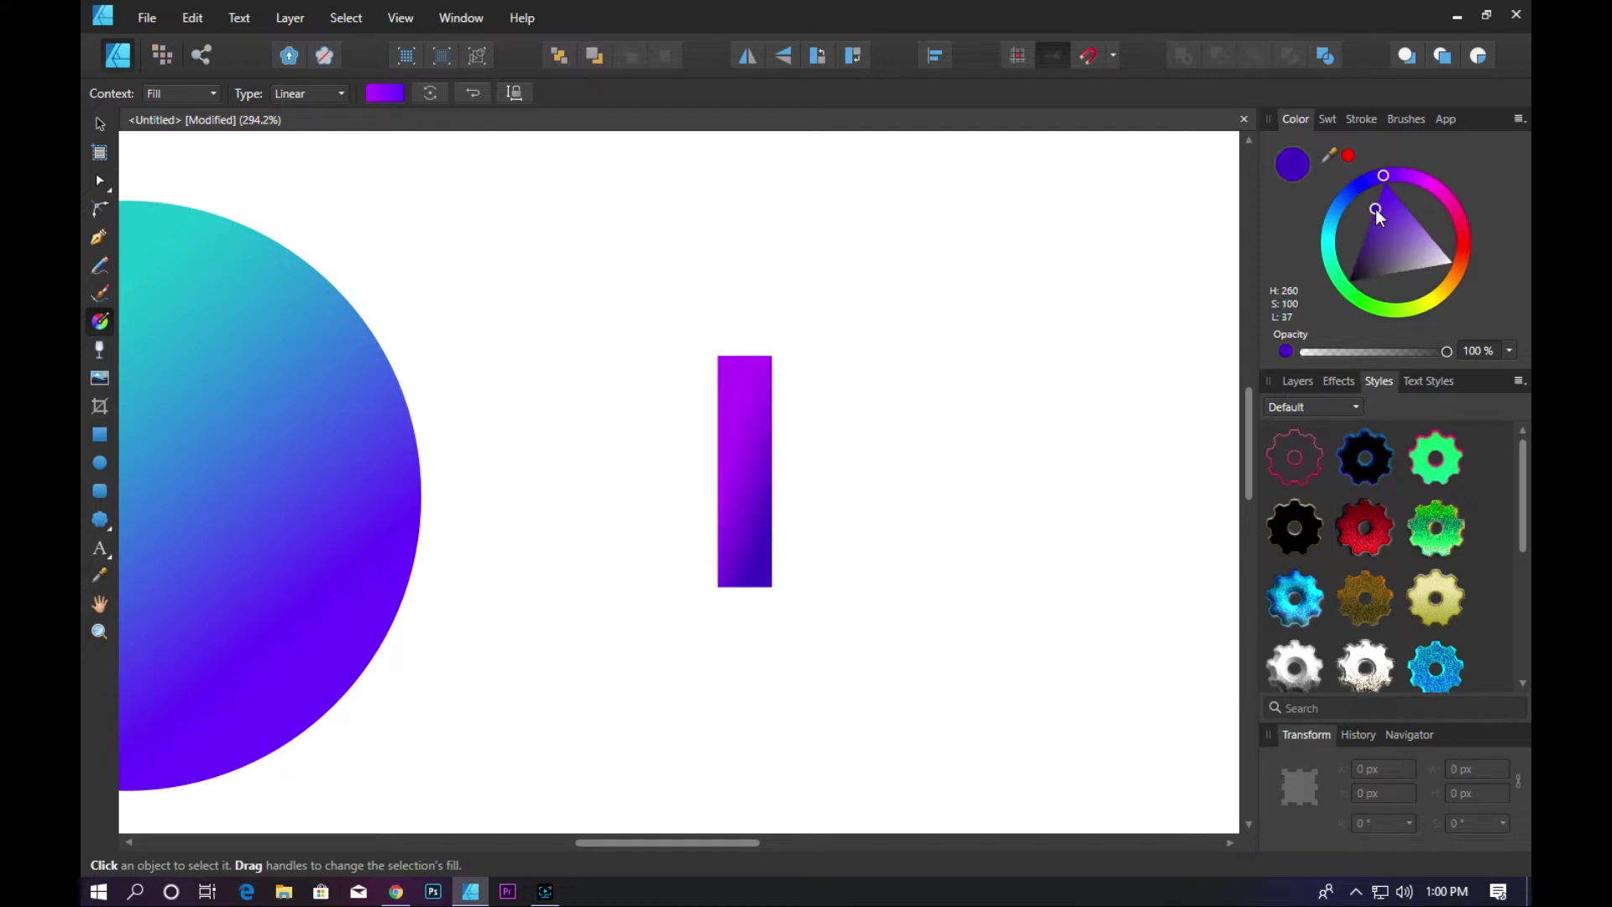
drag(1376, 208, 1375, 210)
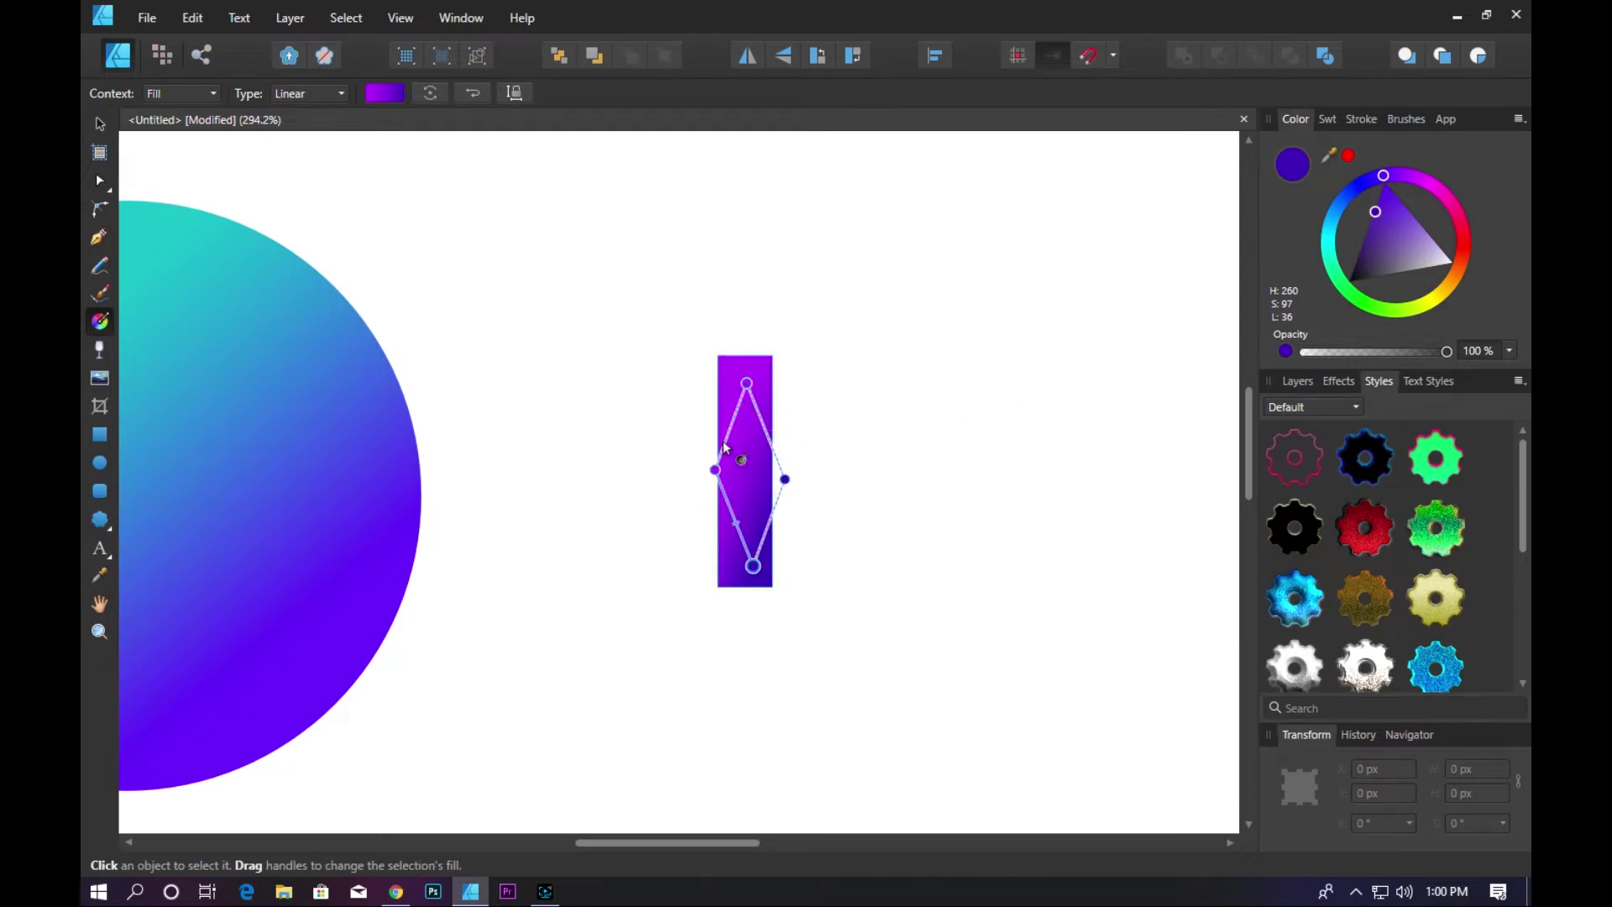
click(713, 469)
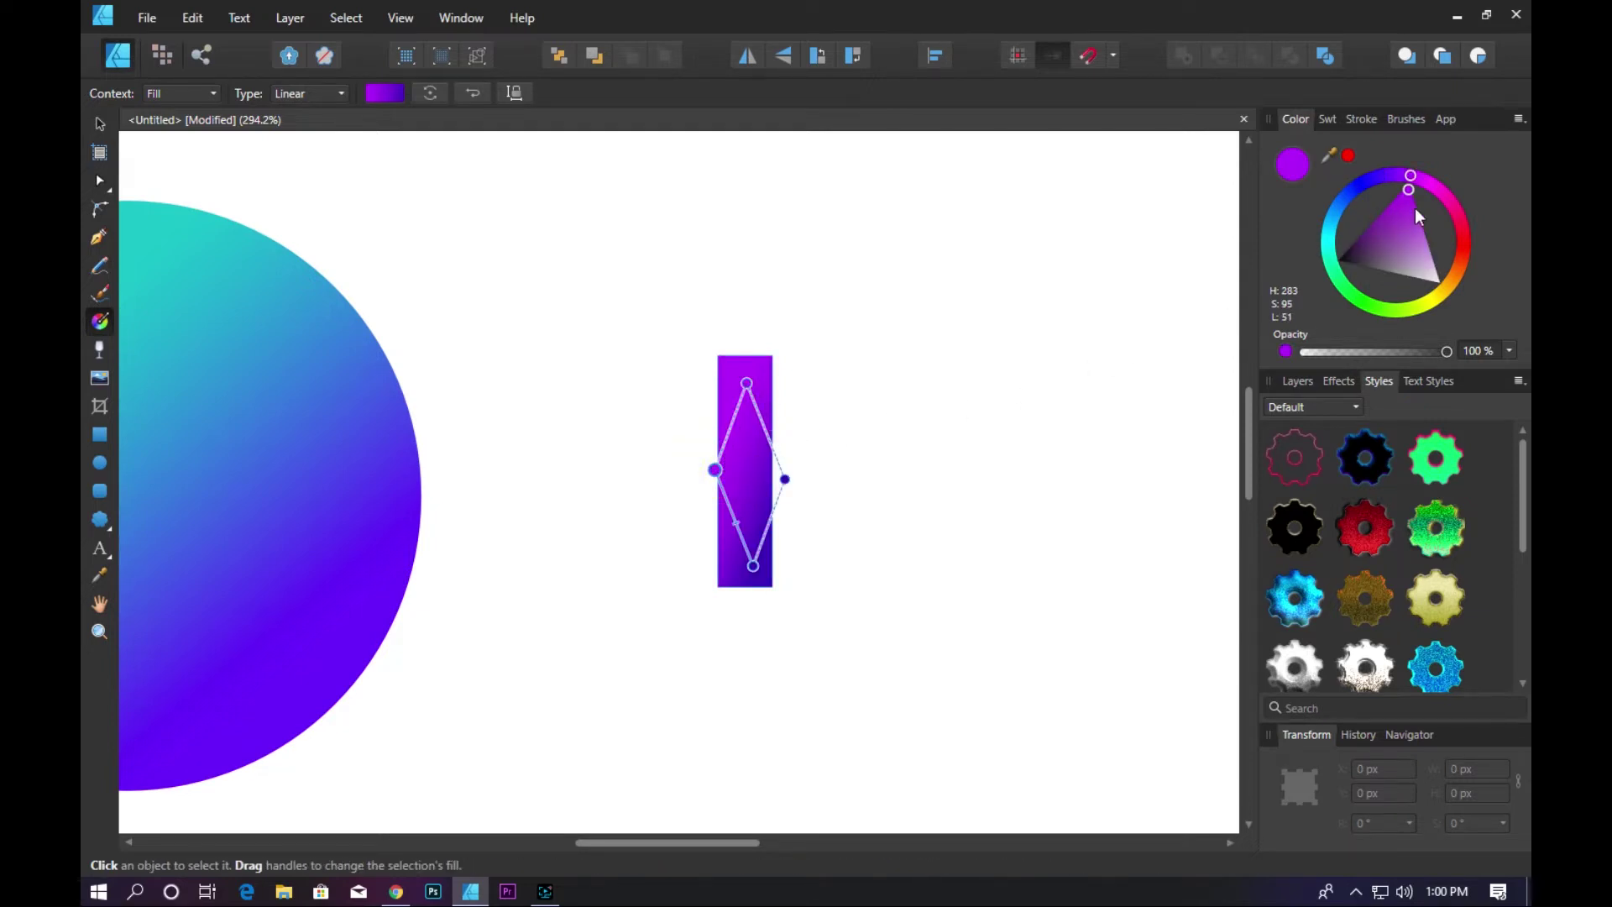
drag(1416, 212, 1422, 173)
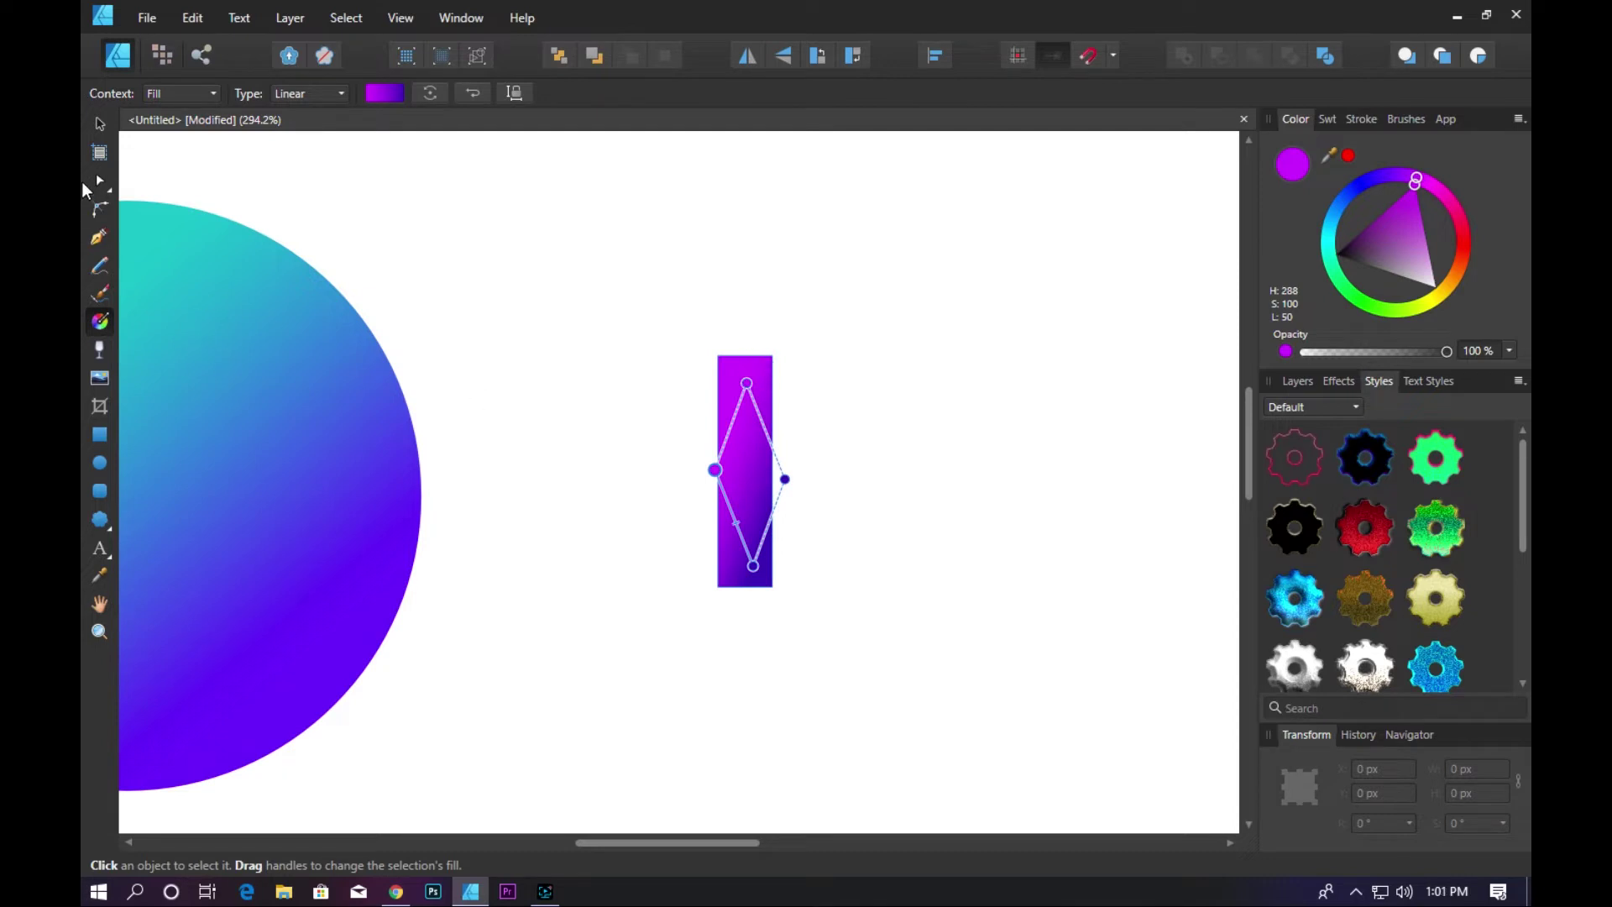
- Shrink the bar from its top-left corner to about 16.6×75.6 px
click(99, 126)
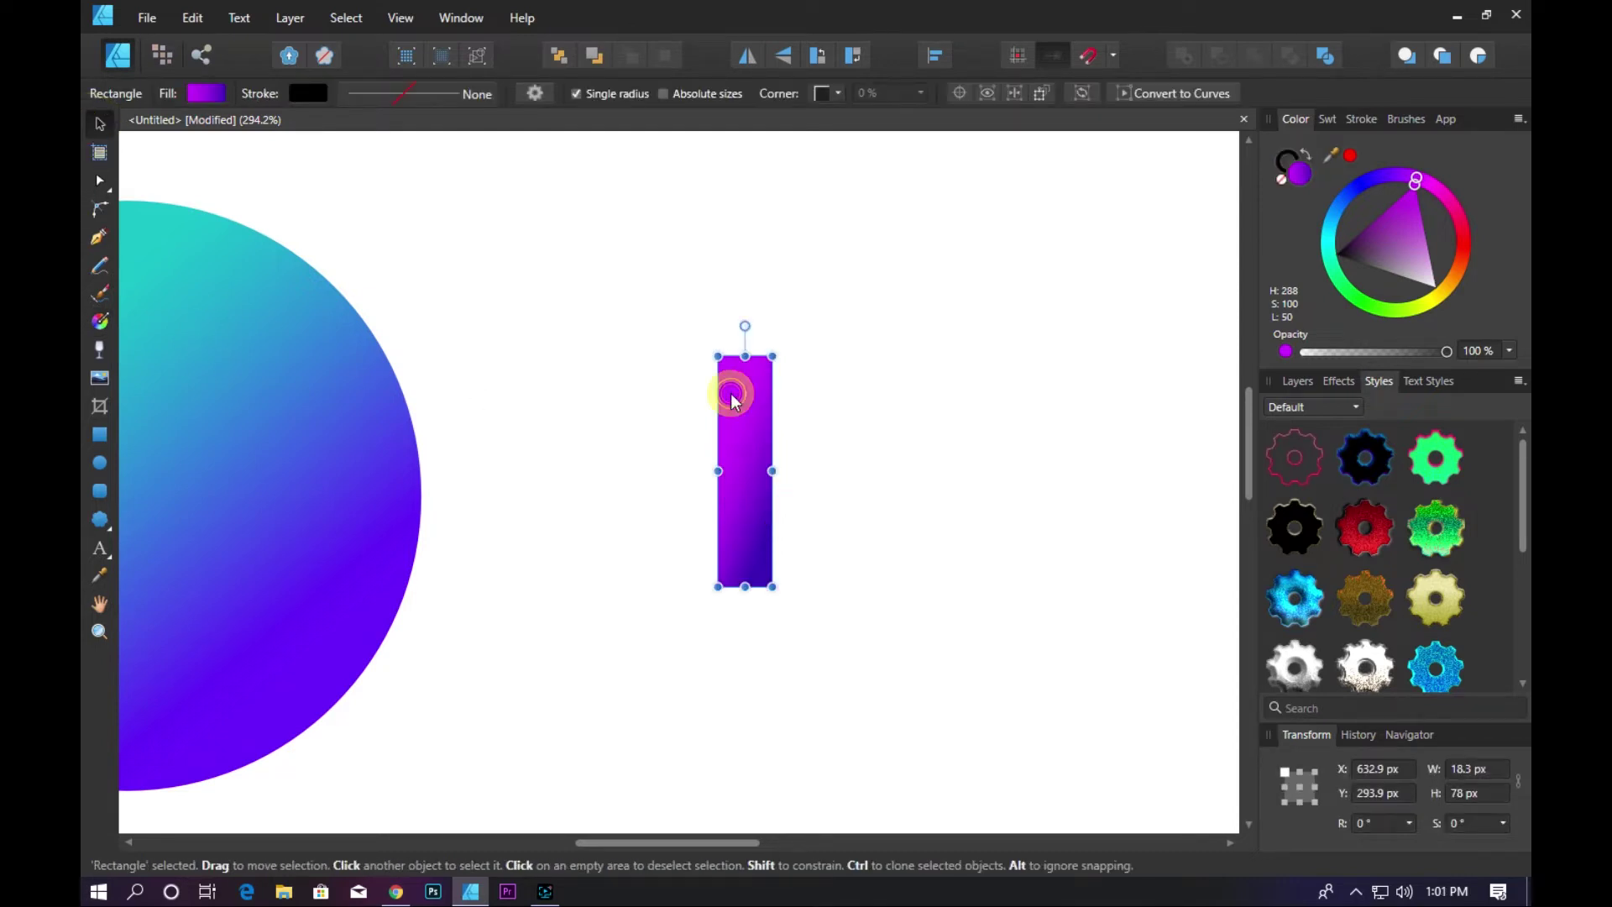
drag(718, 356, 722, 365)
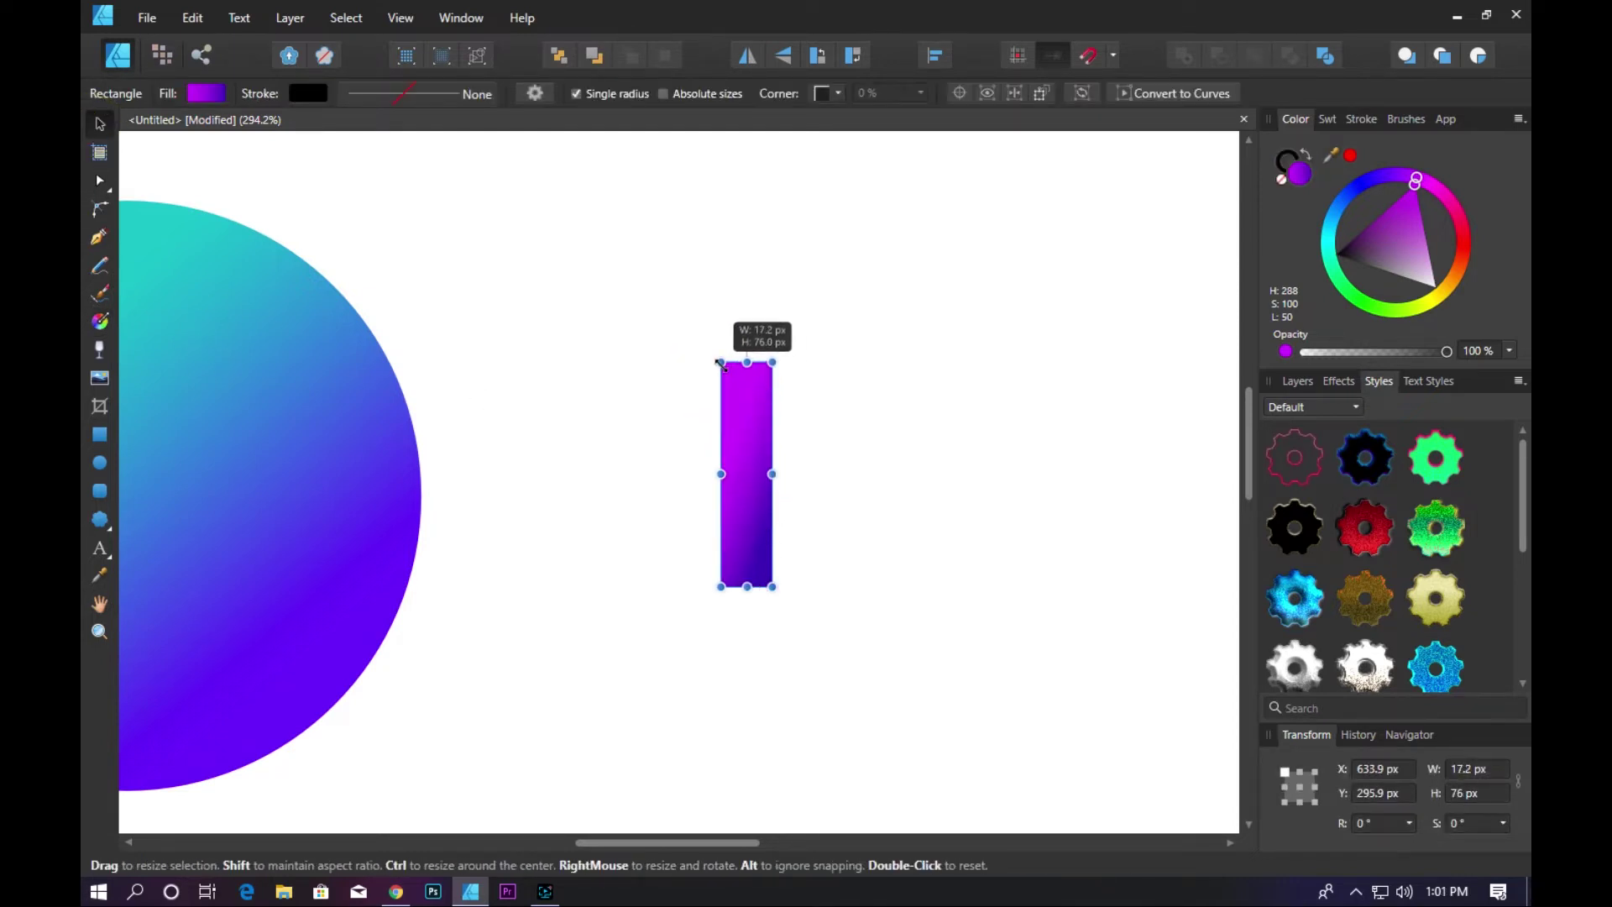
click(823, 370)
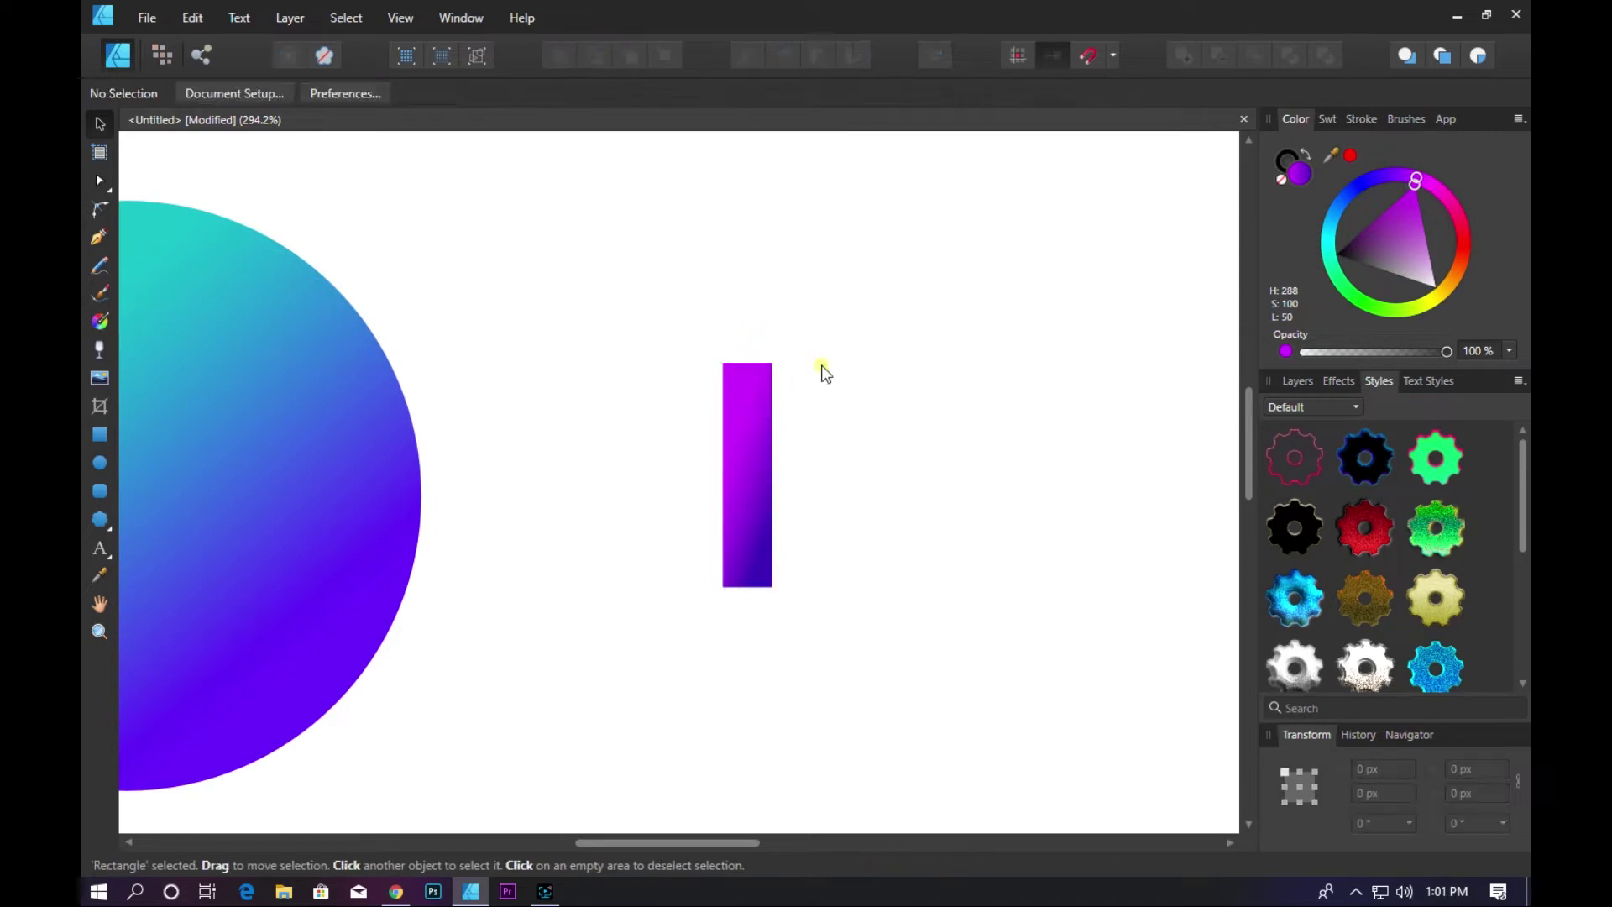
click(744, 413)
- Switch to the Node tool from the toolbar flyout and select the bar
click(100, 153)
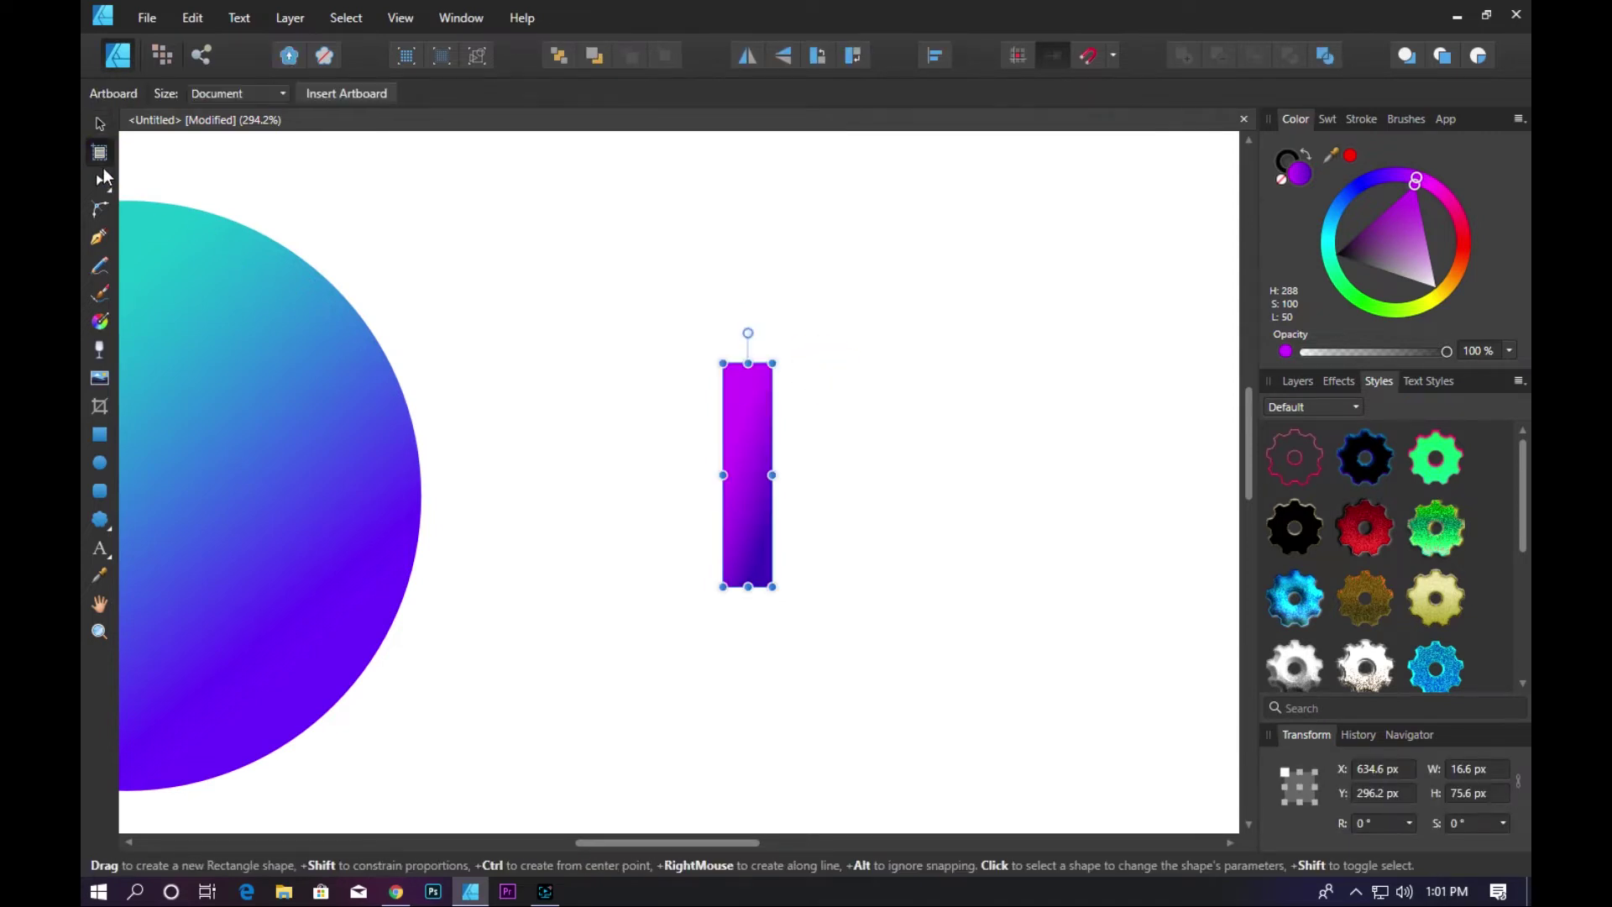
click(722, 363)
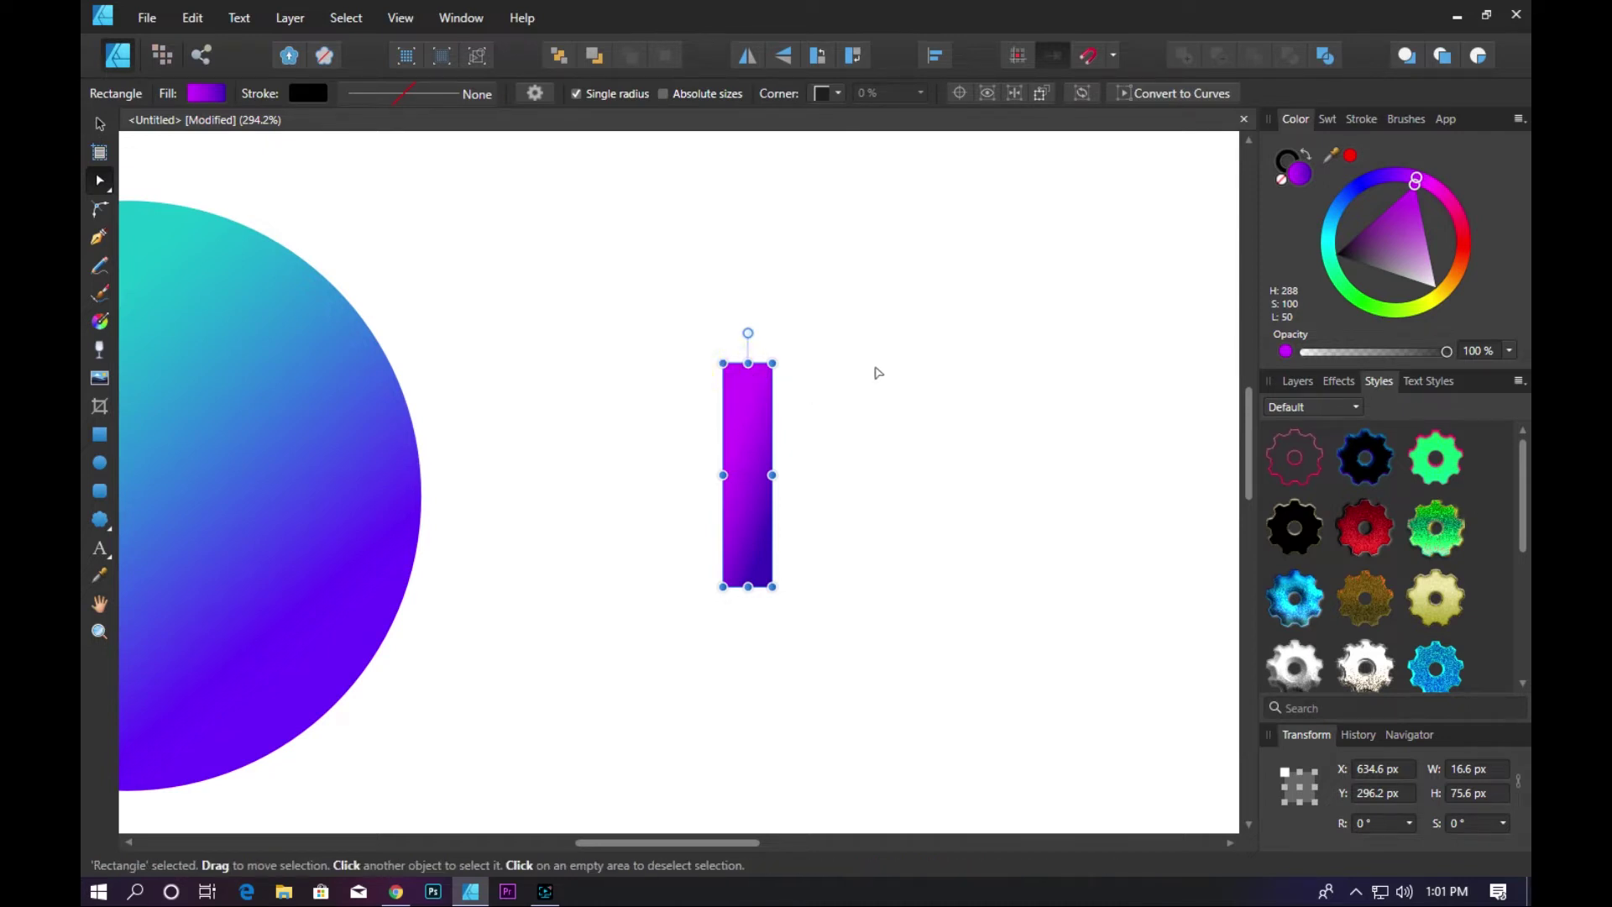
click(752, 428)
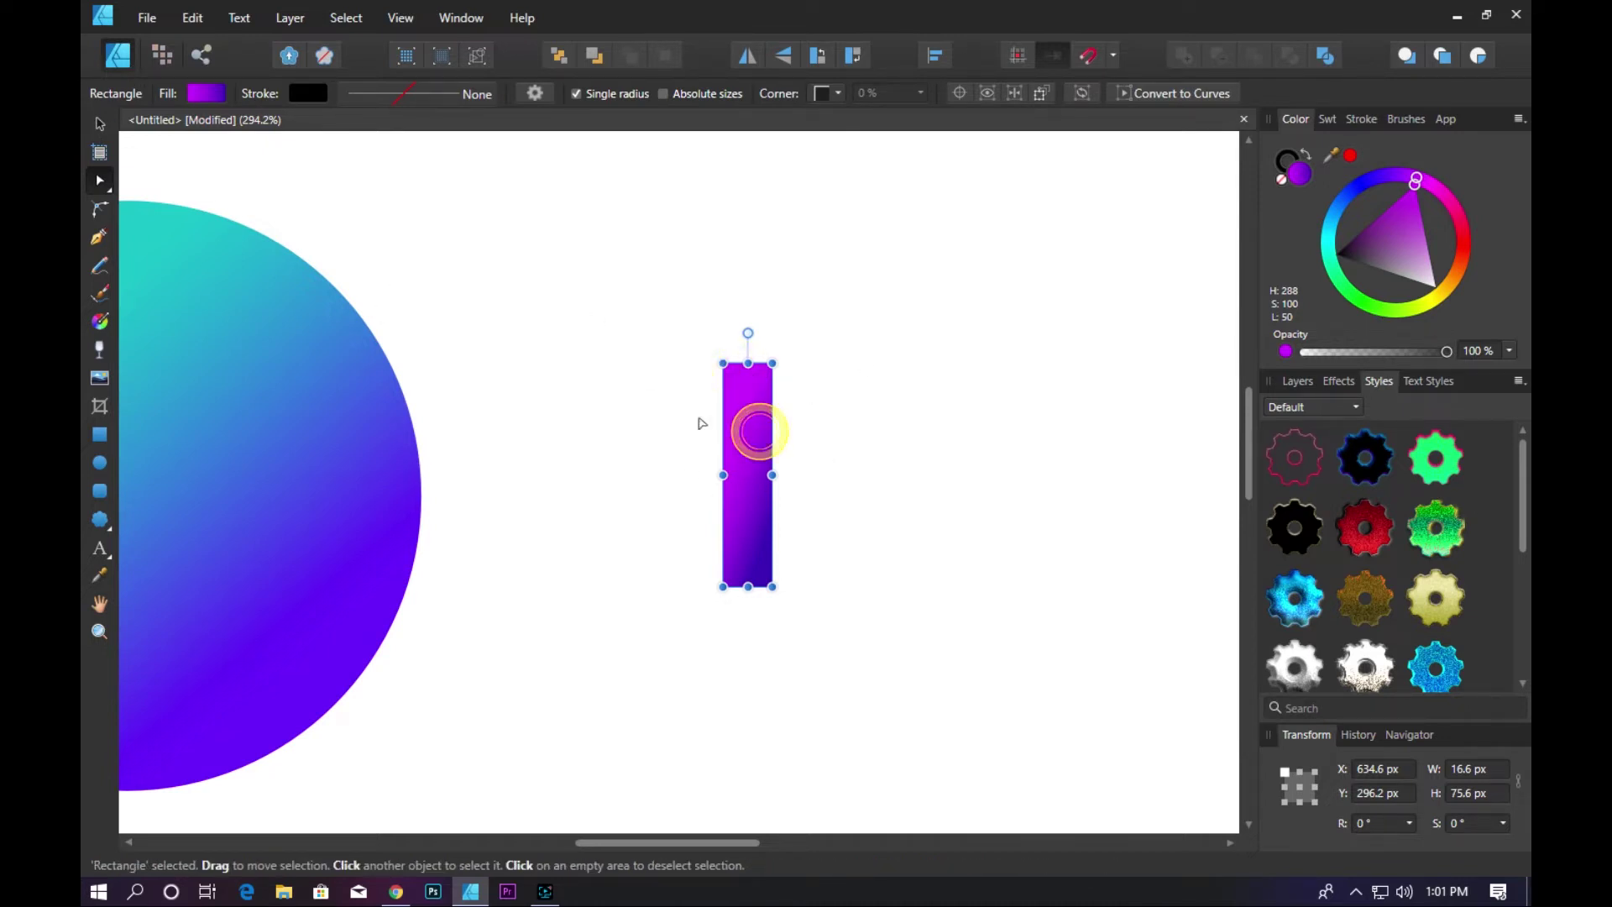
click(98, 127)
drag(101, 181, 200, 187)
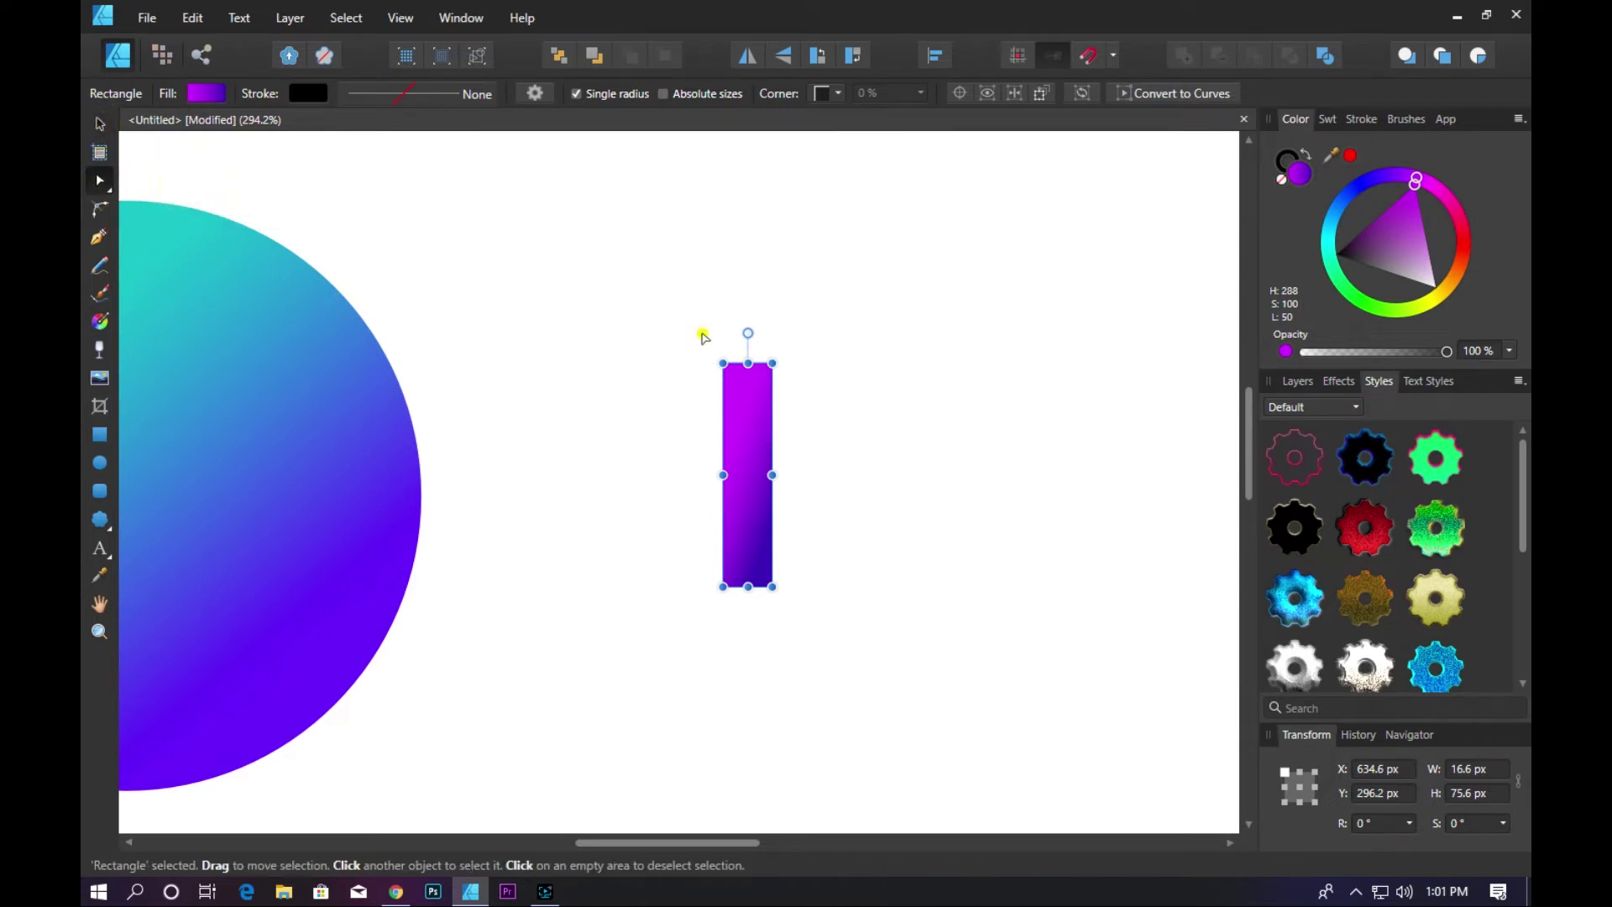
drag(702, 335, 828, 637)
click(748, 425)
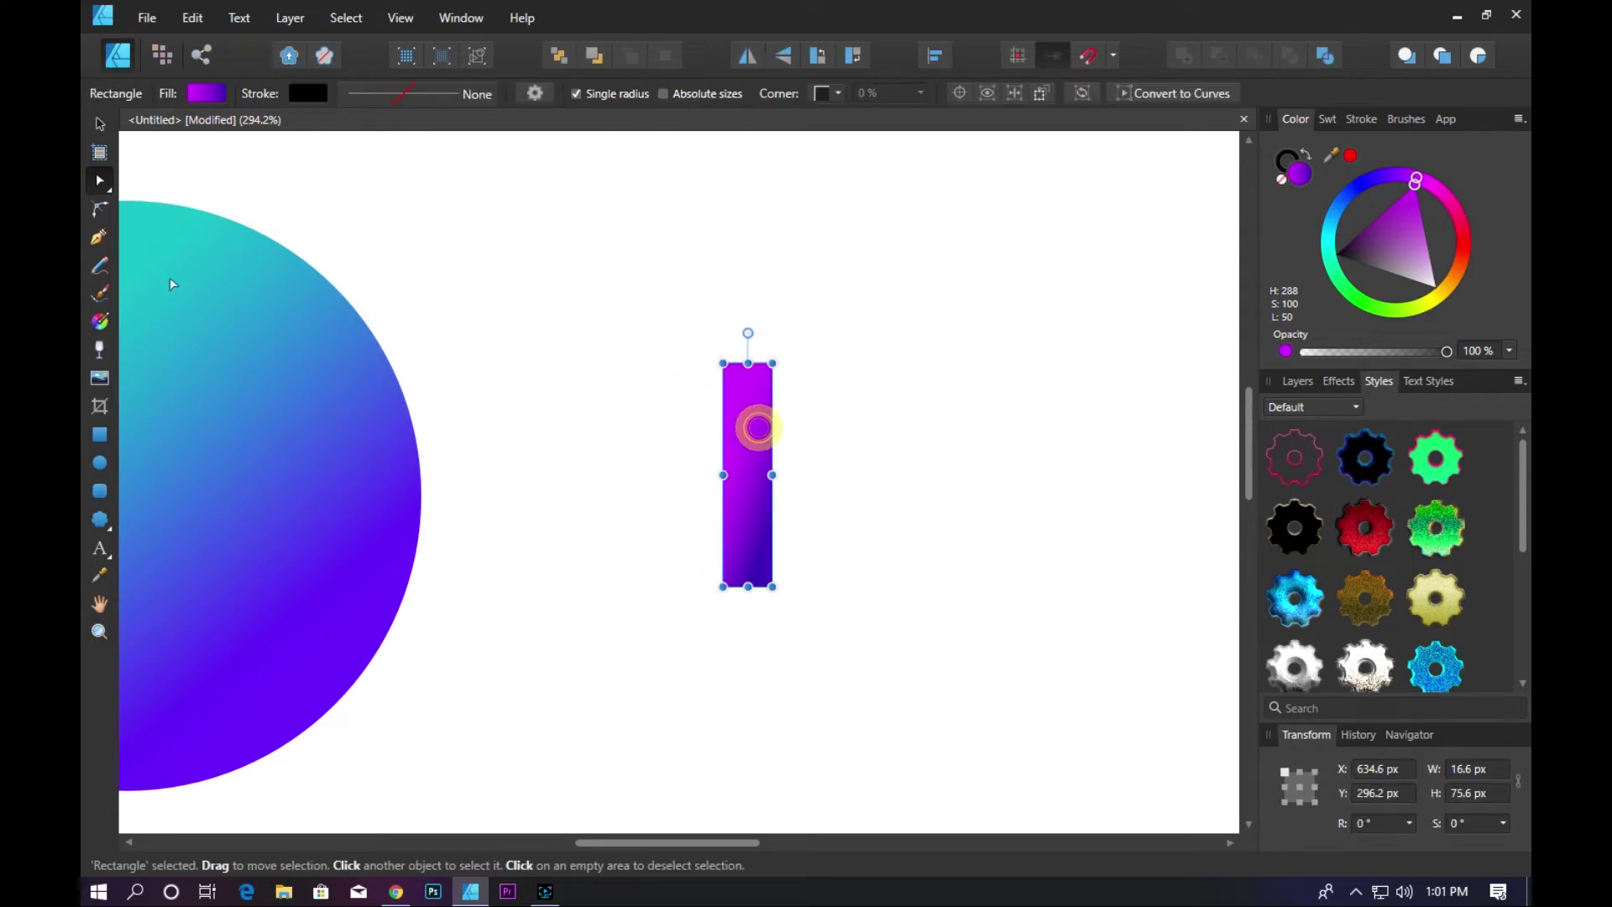
- Round all four corners of the bar into a pill, then slide it left toward the circle
key(c)
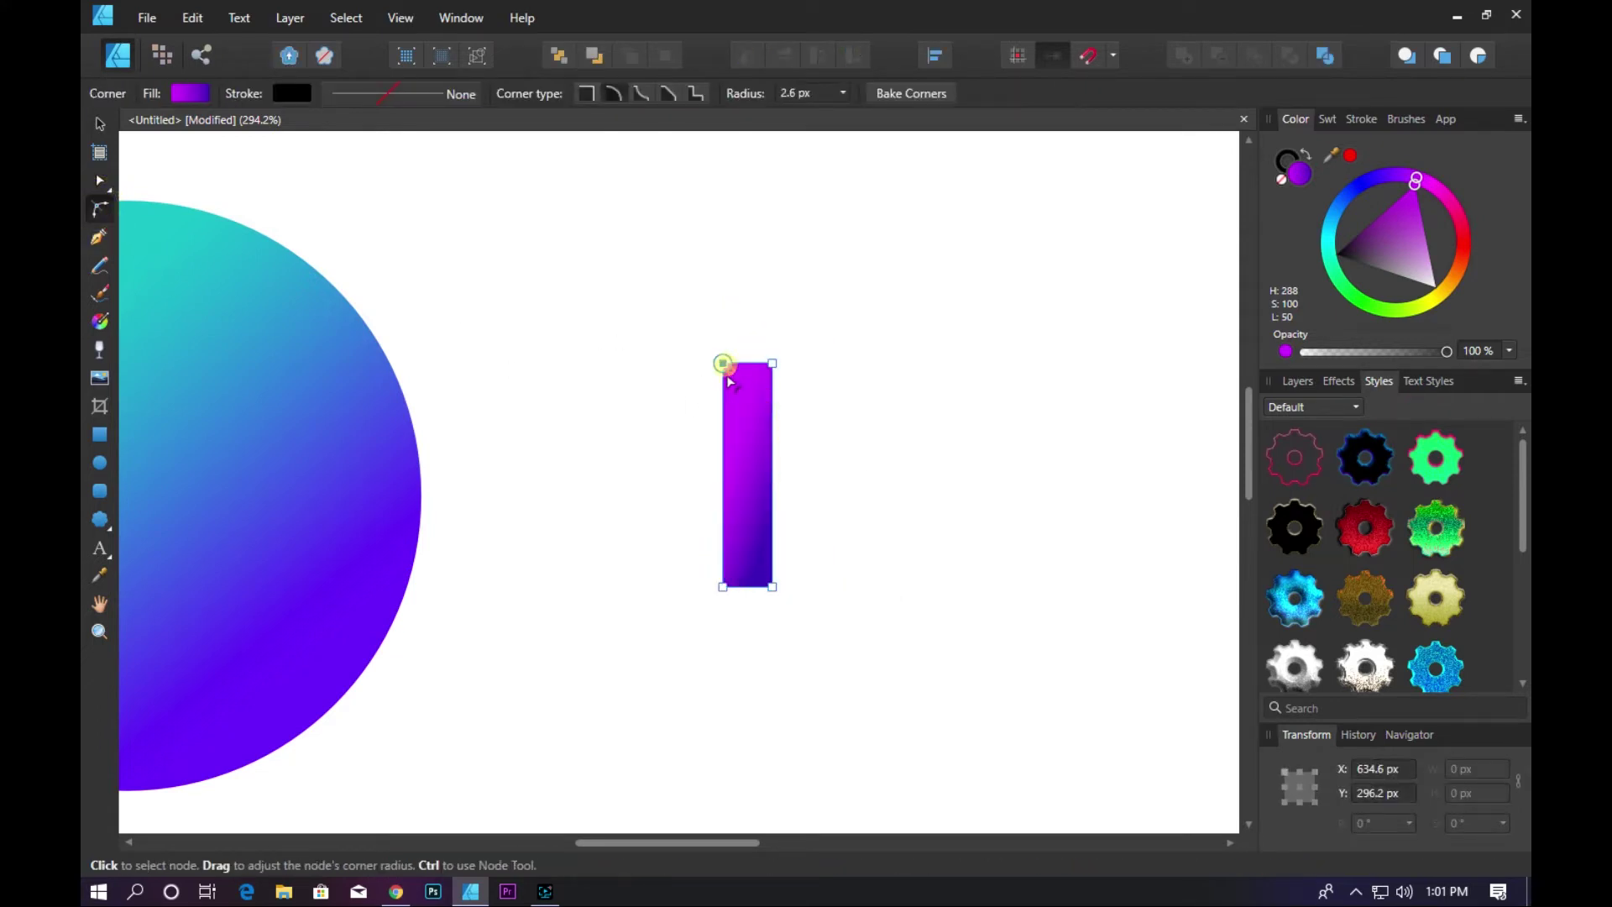
drag(723, 364, 789, 598)
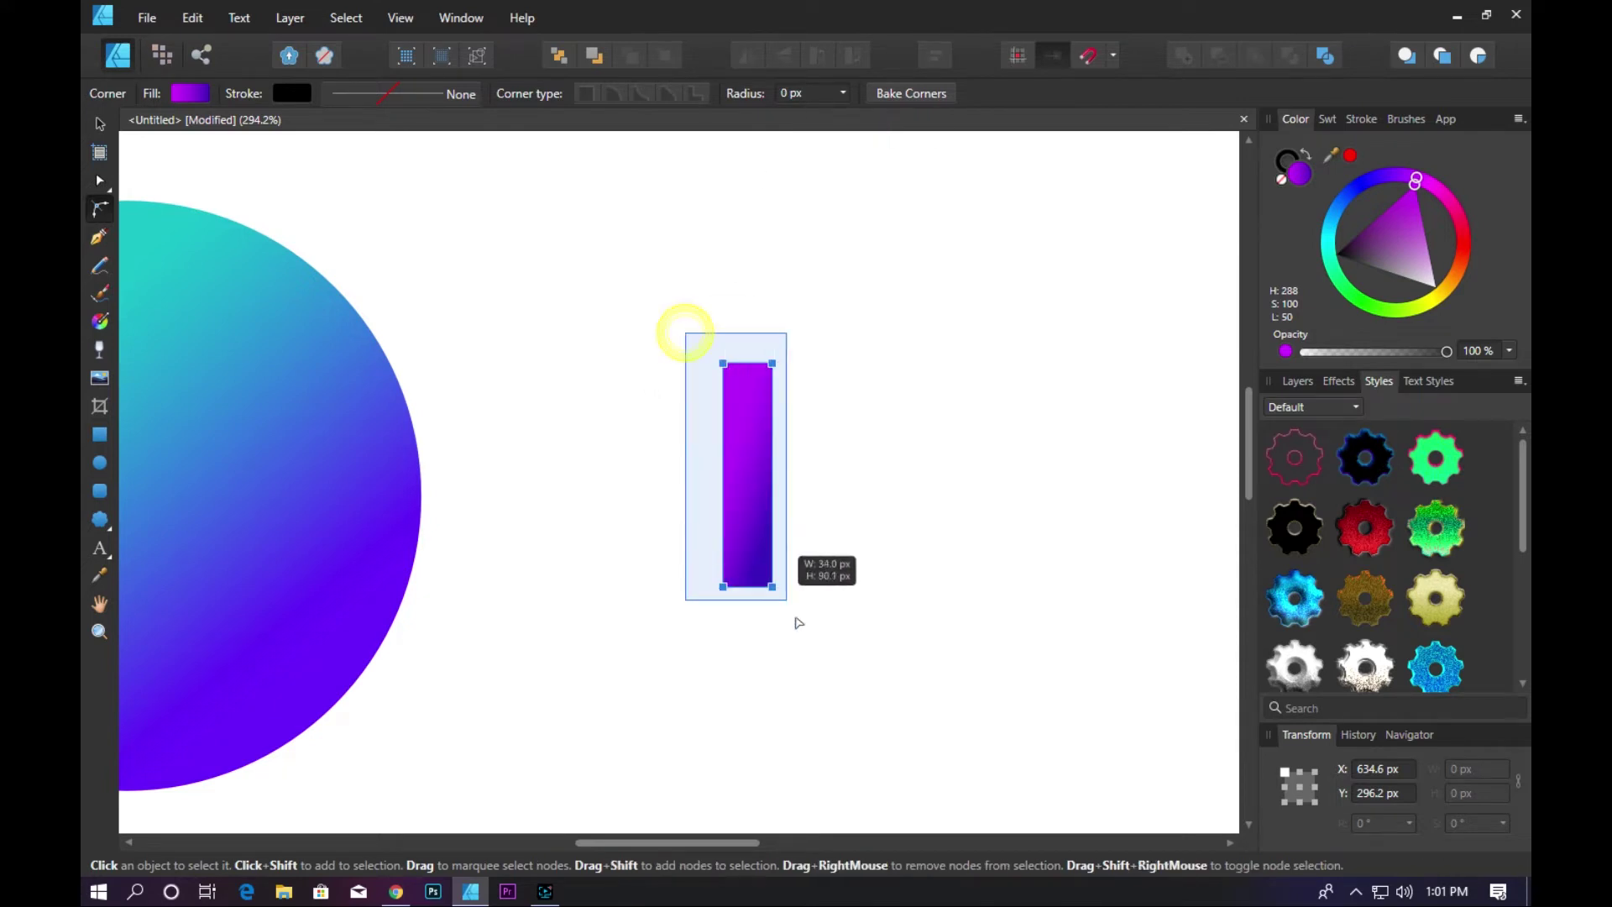
drag(723, 363, 766, 458)
click(462, 260)
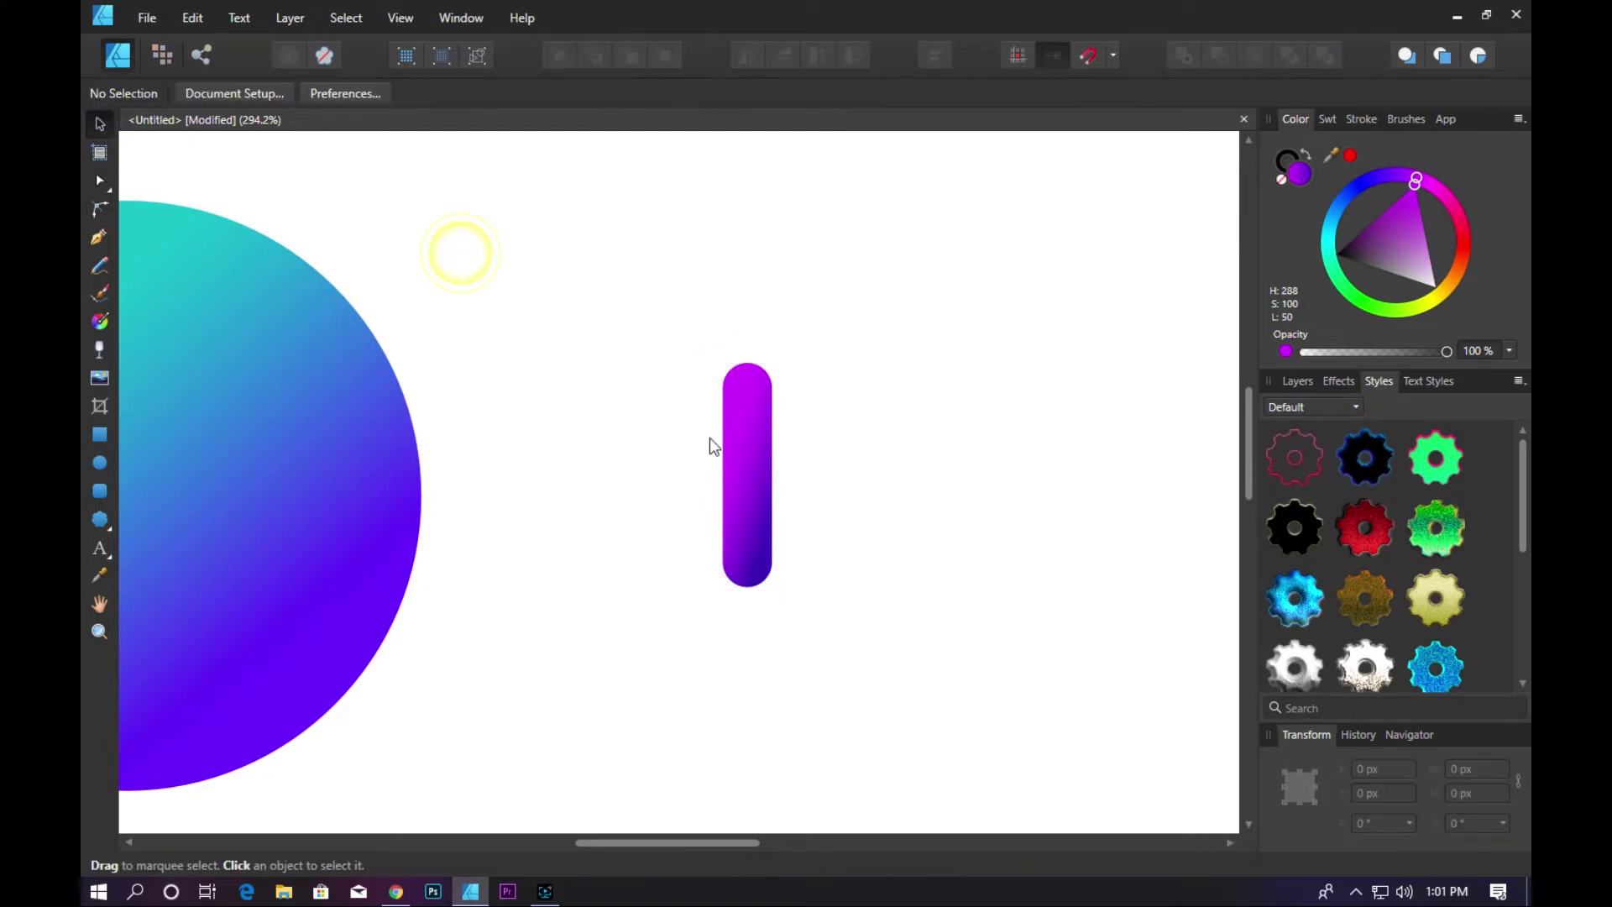
drag(741, 457, 608, 420)
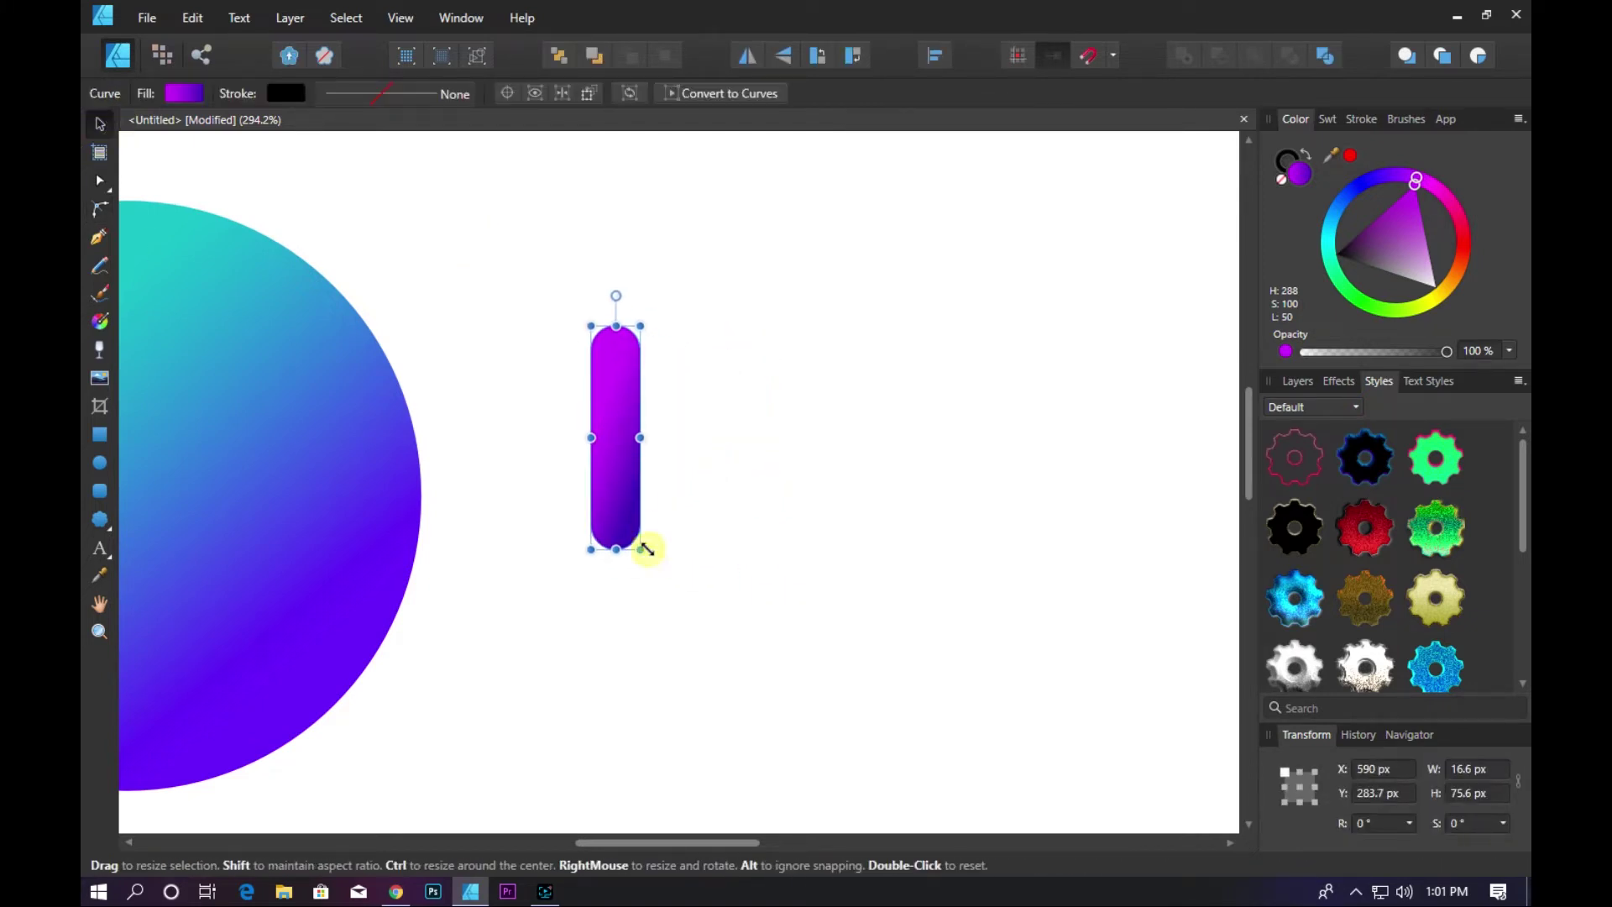
- Duplicate the capsule beside itself and stretch the copy taller, to about 106 px
drag(628, 489, 633, 506)
click(722, 457)
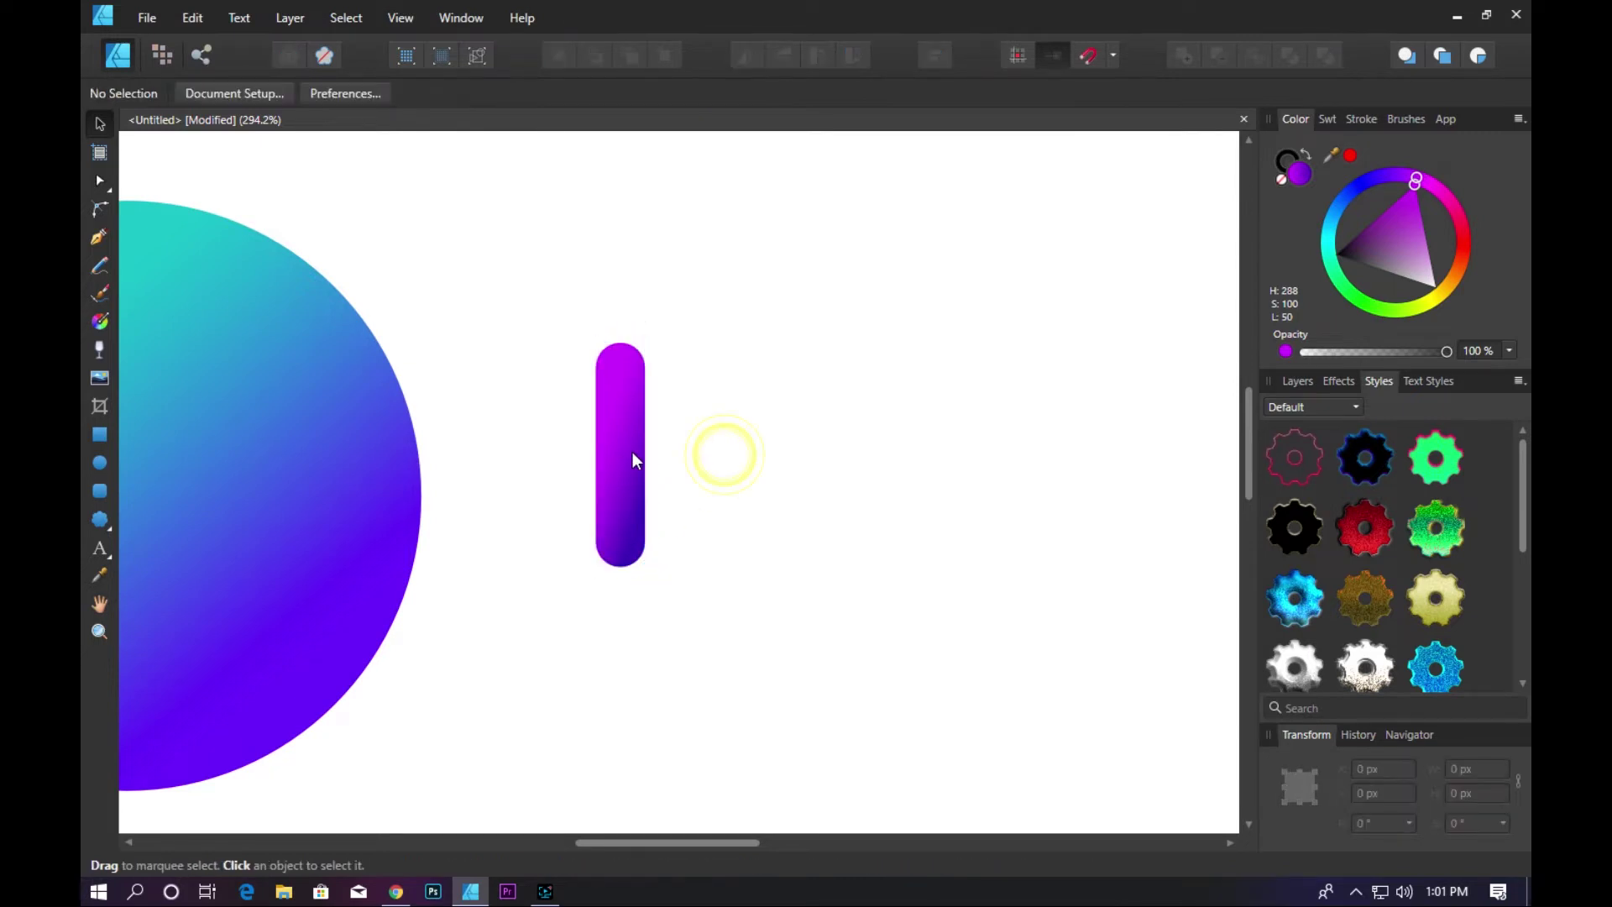
drag(627, 439, 693, 424)
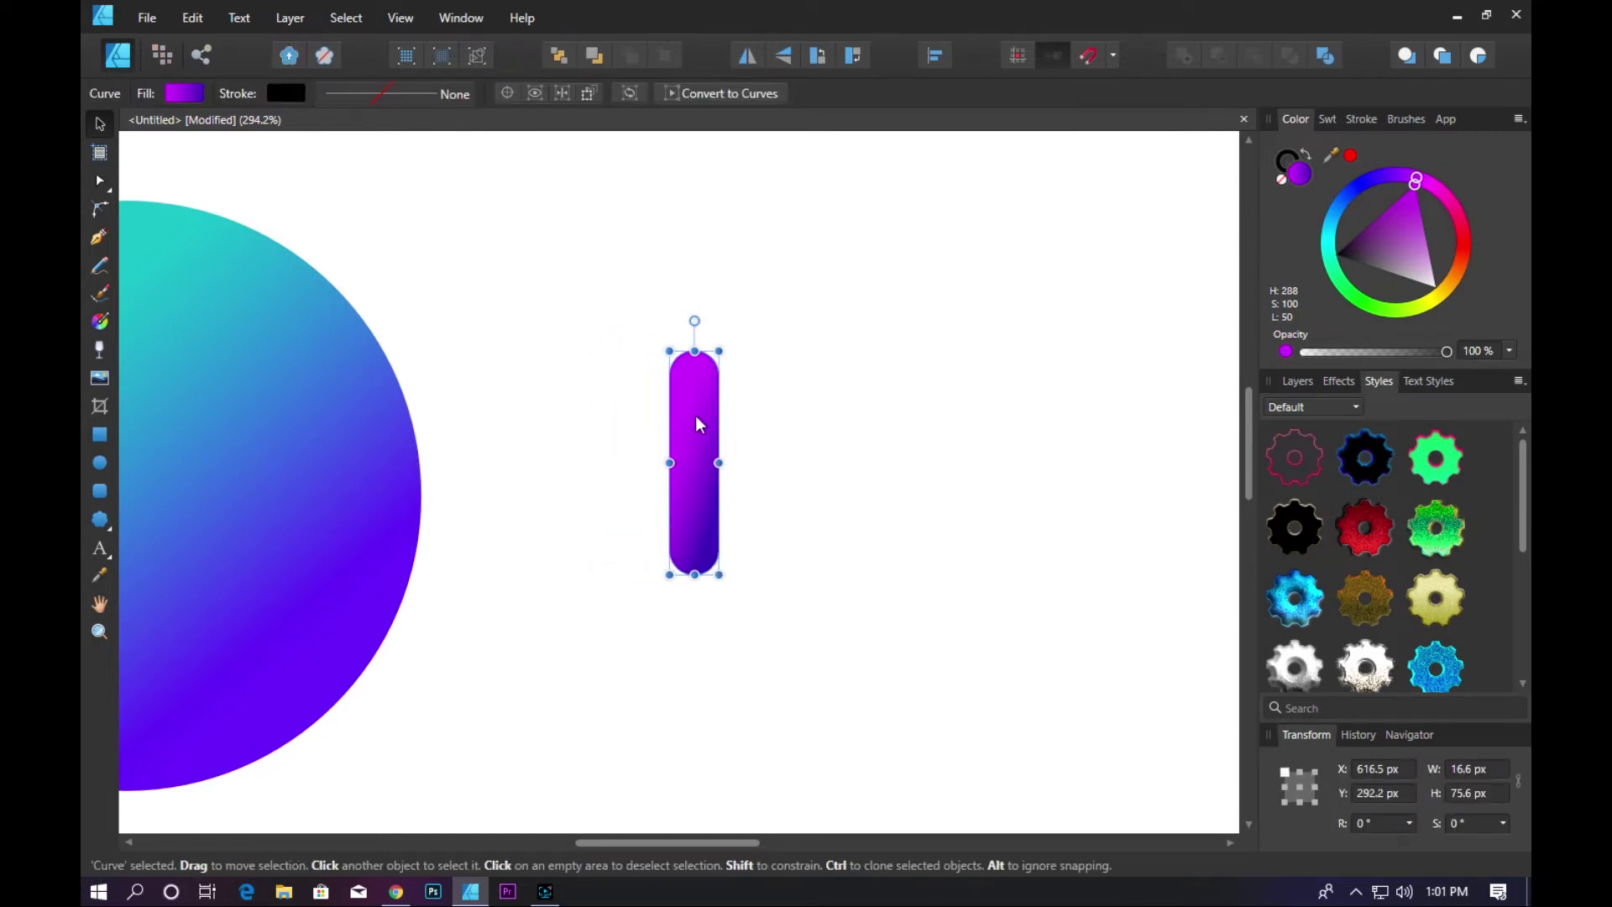
key(ctrl+z)
ctrl+drag(623, 417, 690, 420)
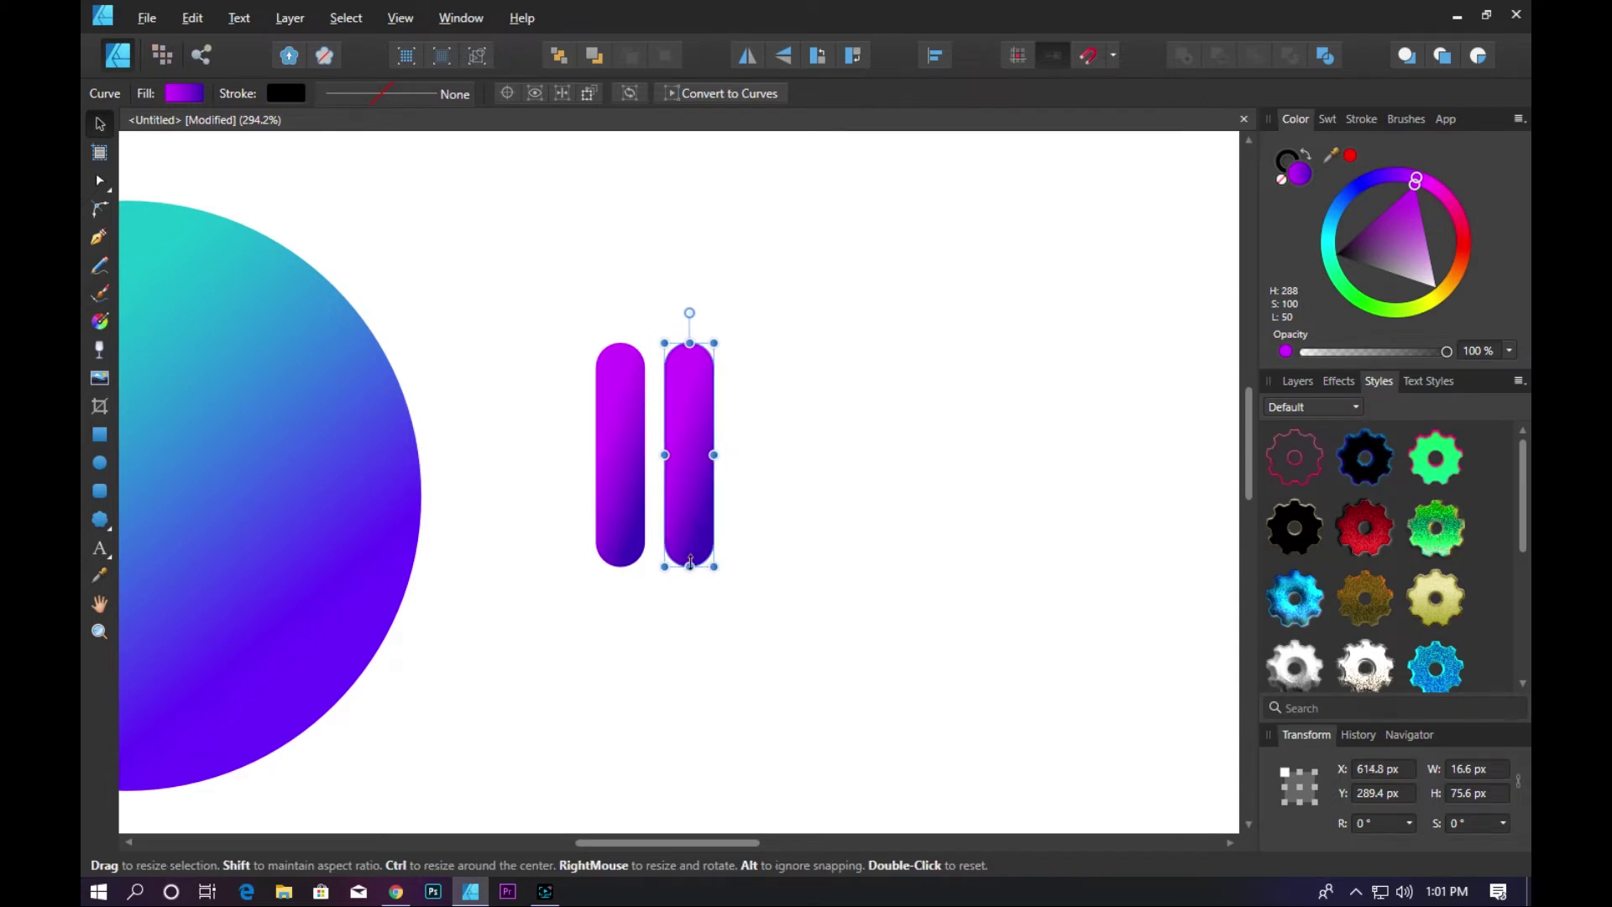
drag(690, 565, 689, 608)
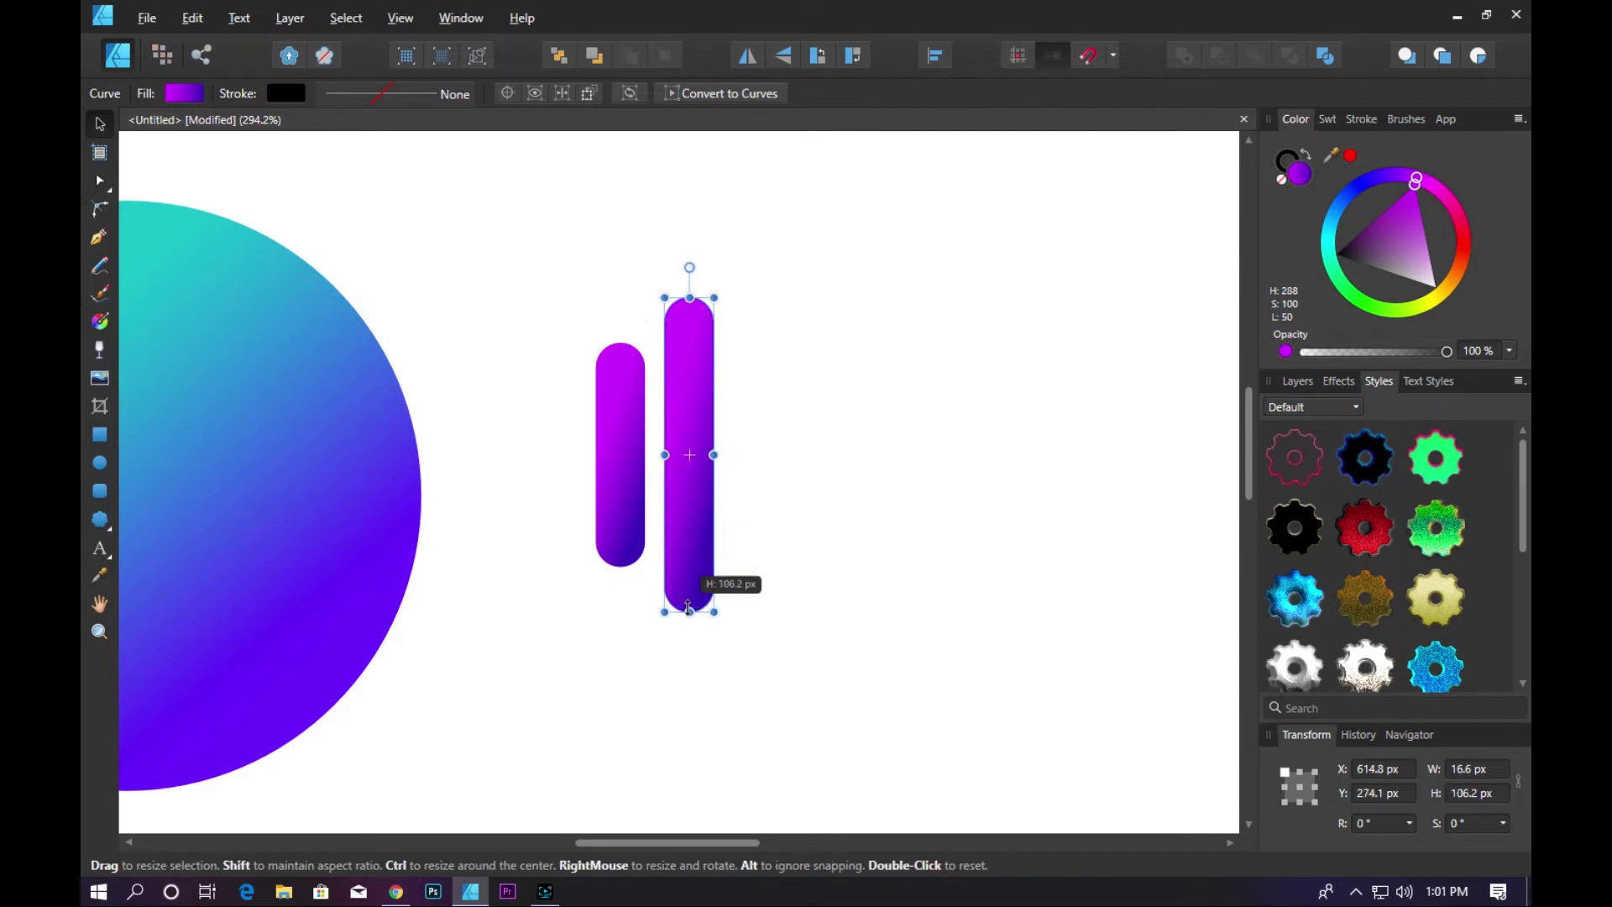
- Place another copy of the left capsule on the right of the tall one
click(780, 335)
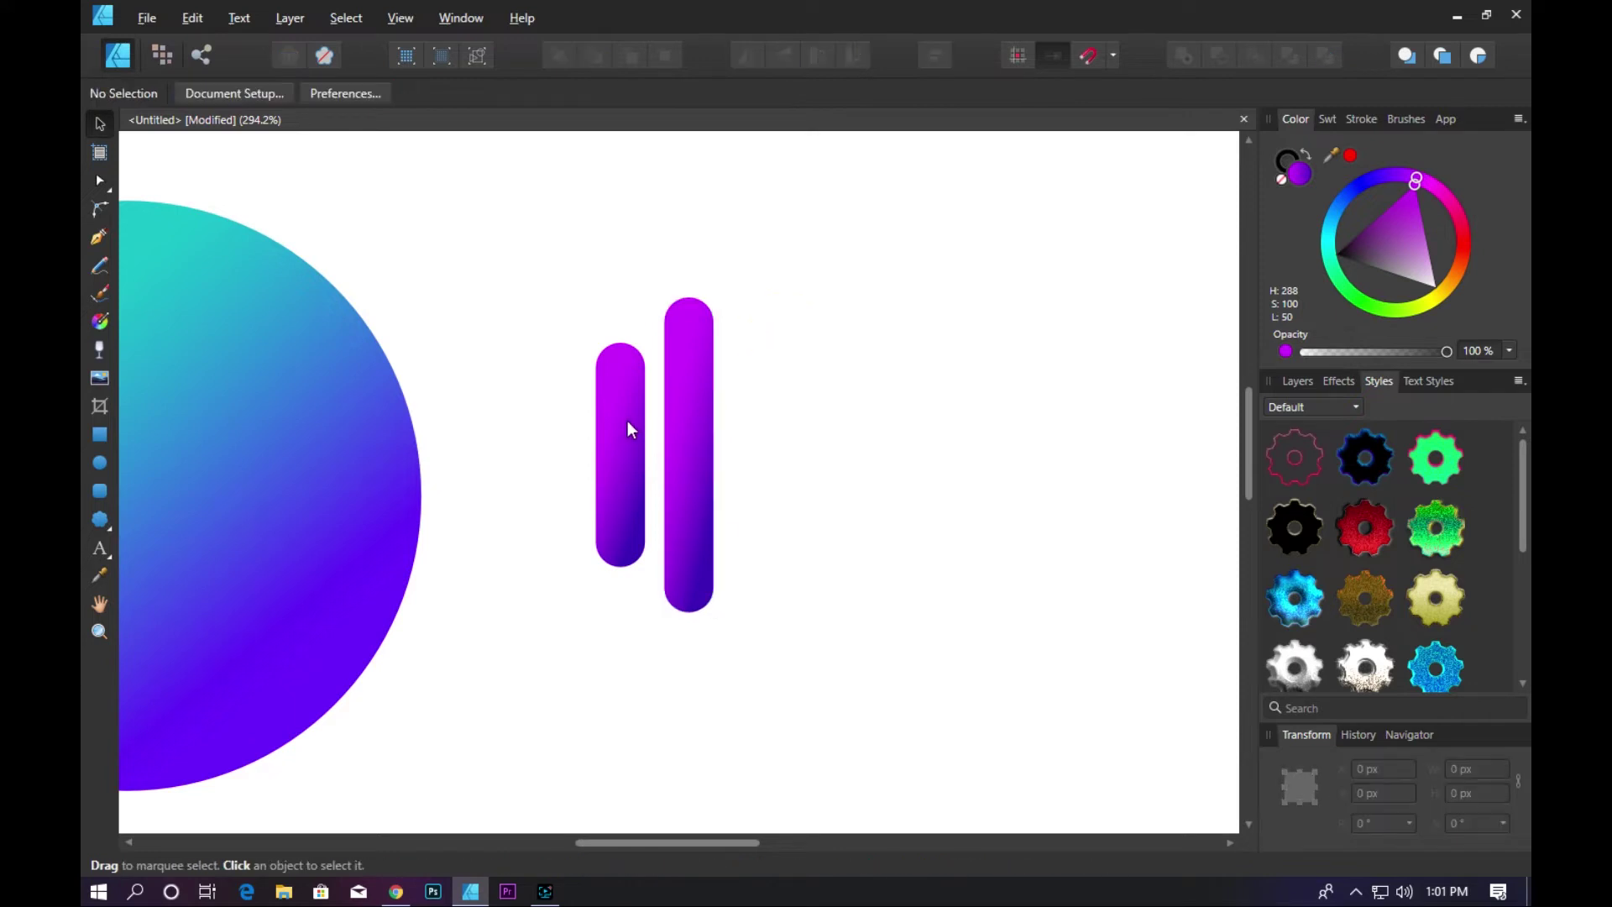
ctrl+drag(628, 421, 766, 418)
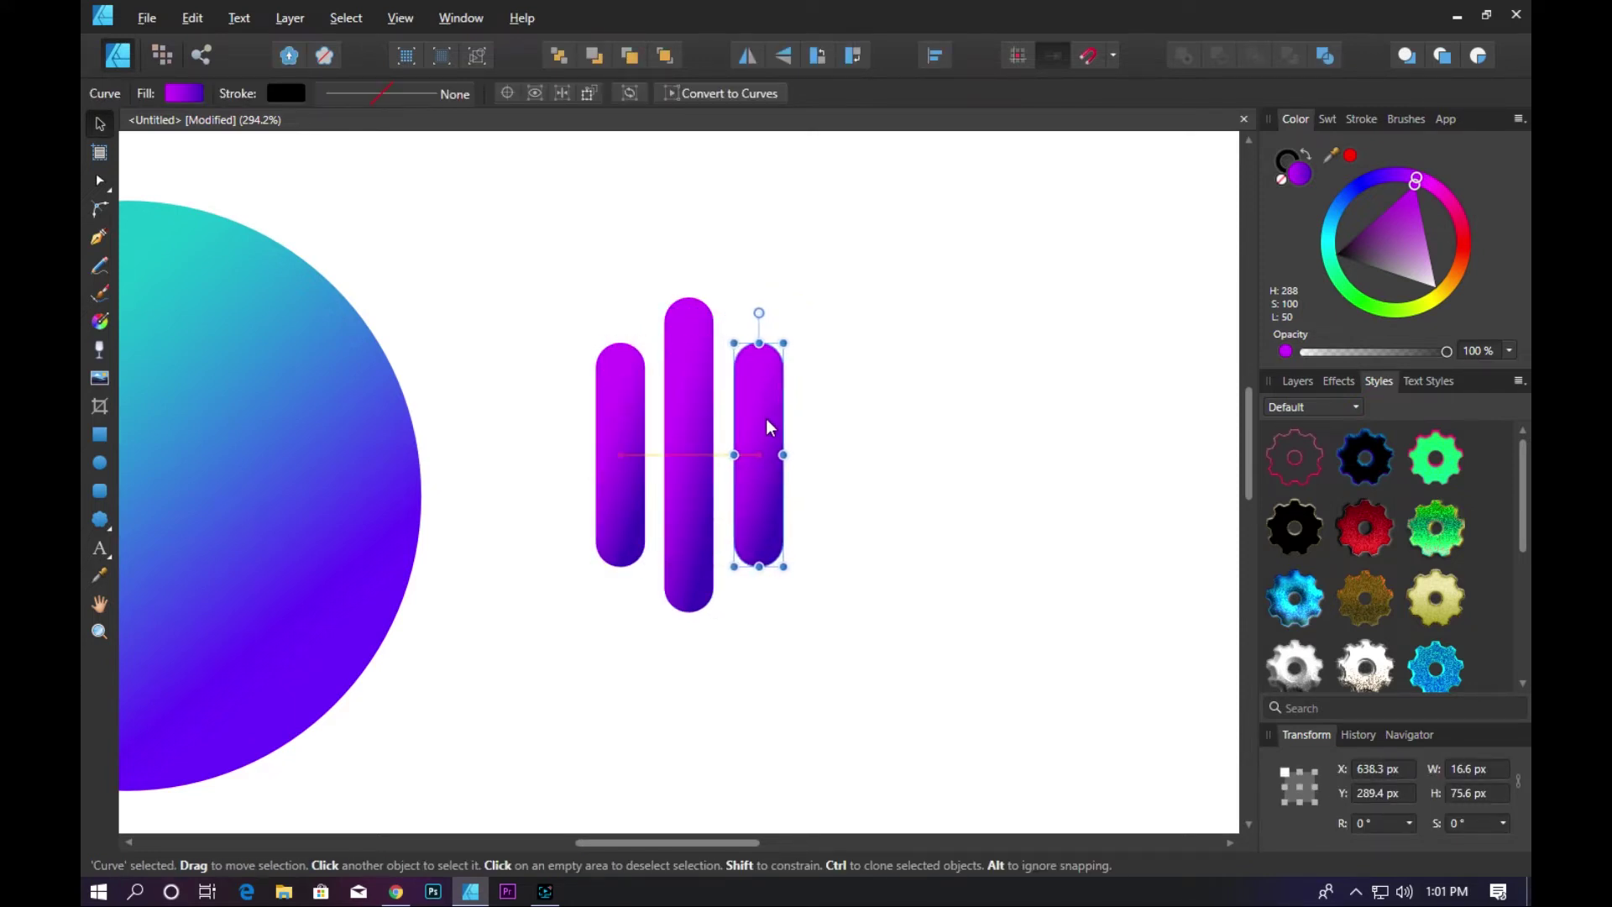
click(832, 436)
- Shorten all three capsules together and shift the group right and down
scroll(640, 467, down, 3)
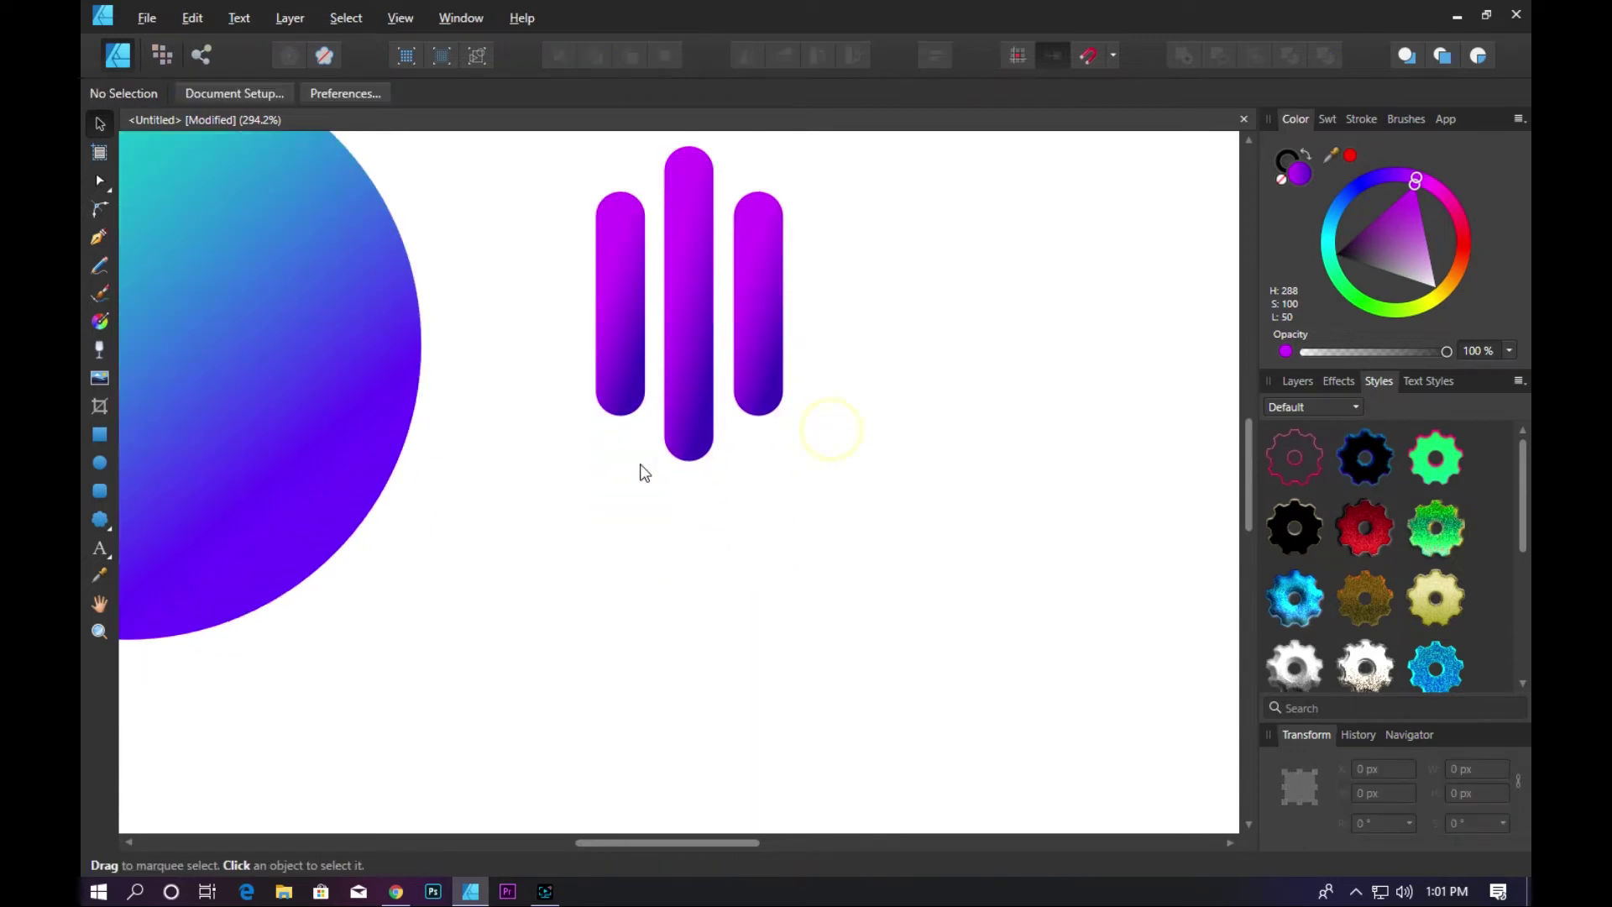
key(alt)
scroll(721, 384, down, 5)
scroll(719, 351, up, 3)
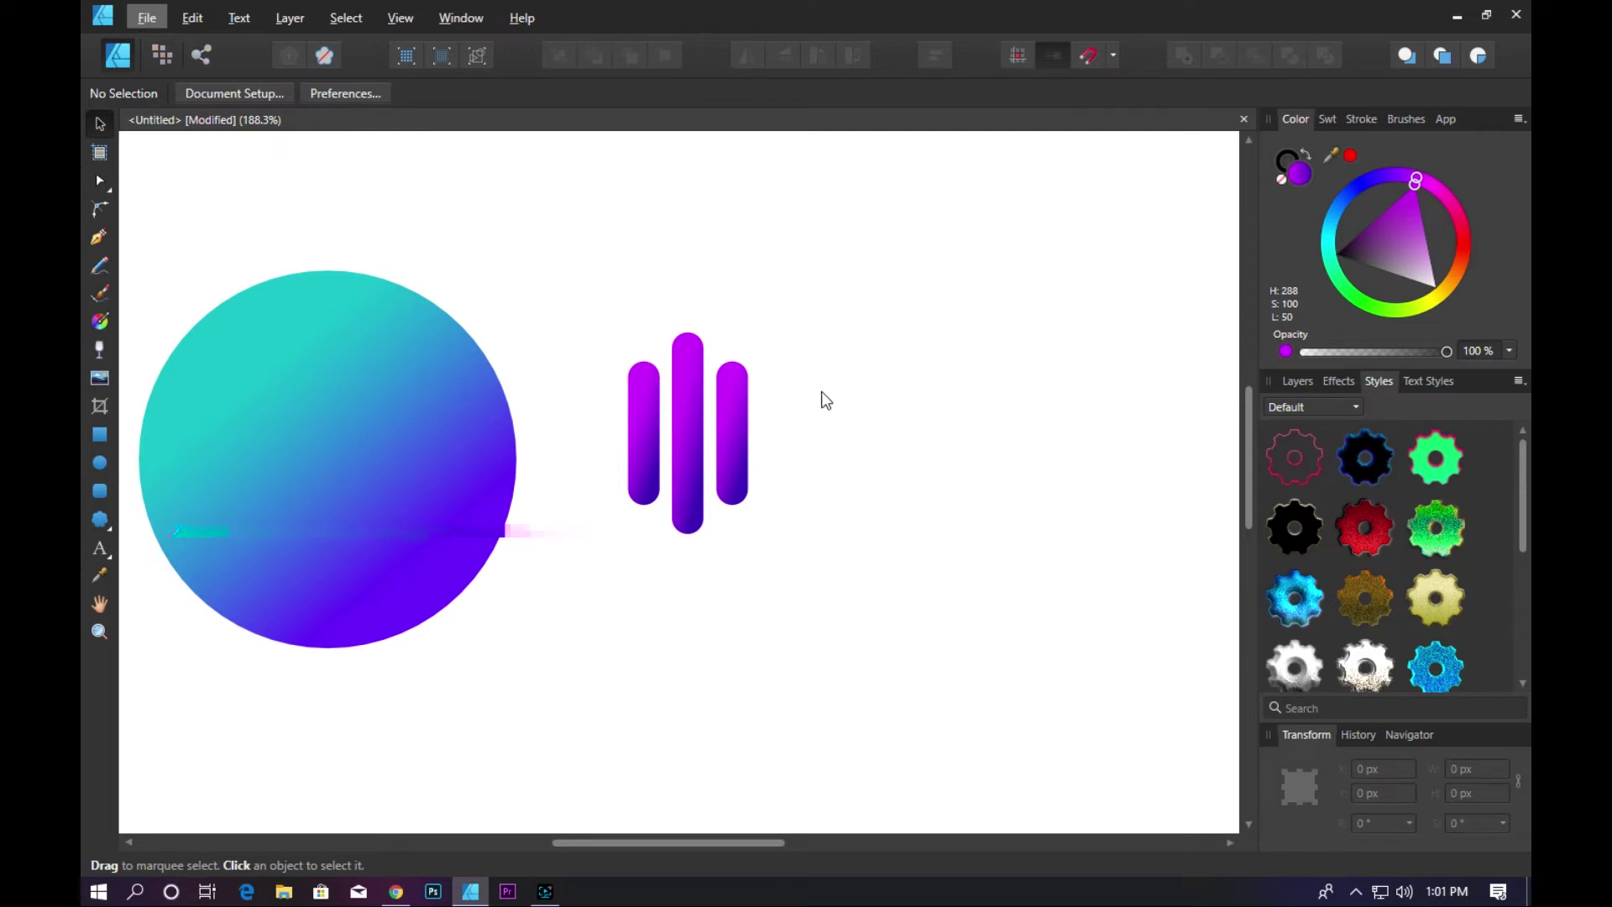
scroll(805, 403, up, 2)
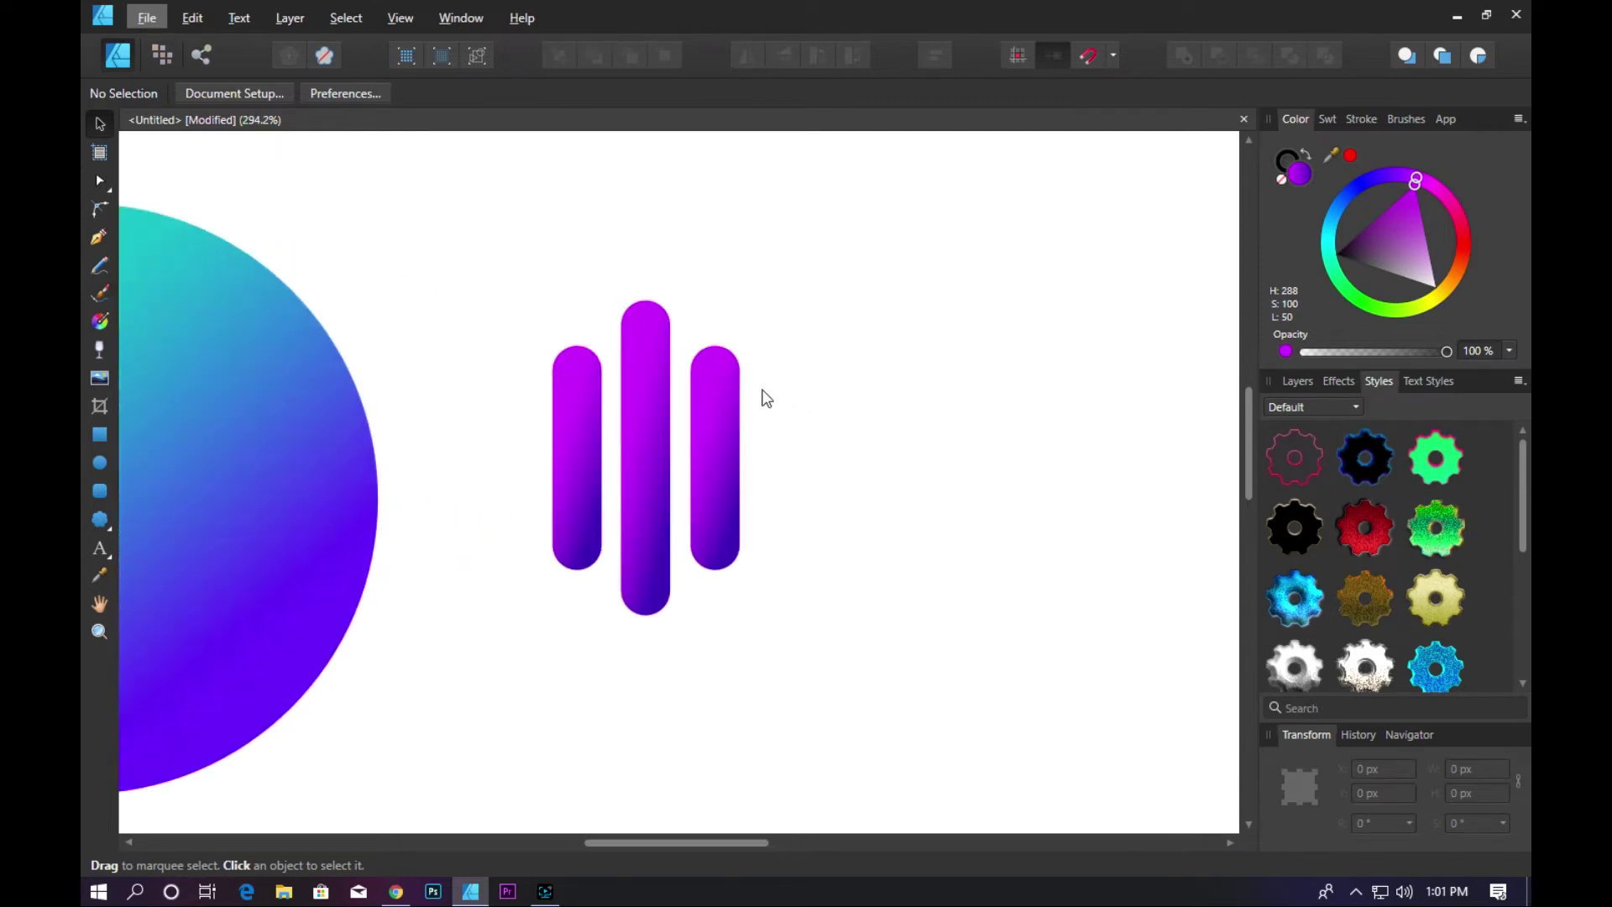
click(594, 440)
shift+click(641, 479)
shift+click(725, 493)
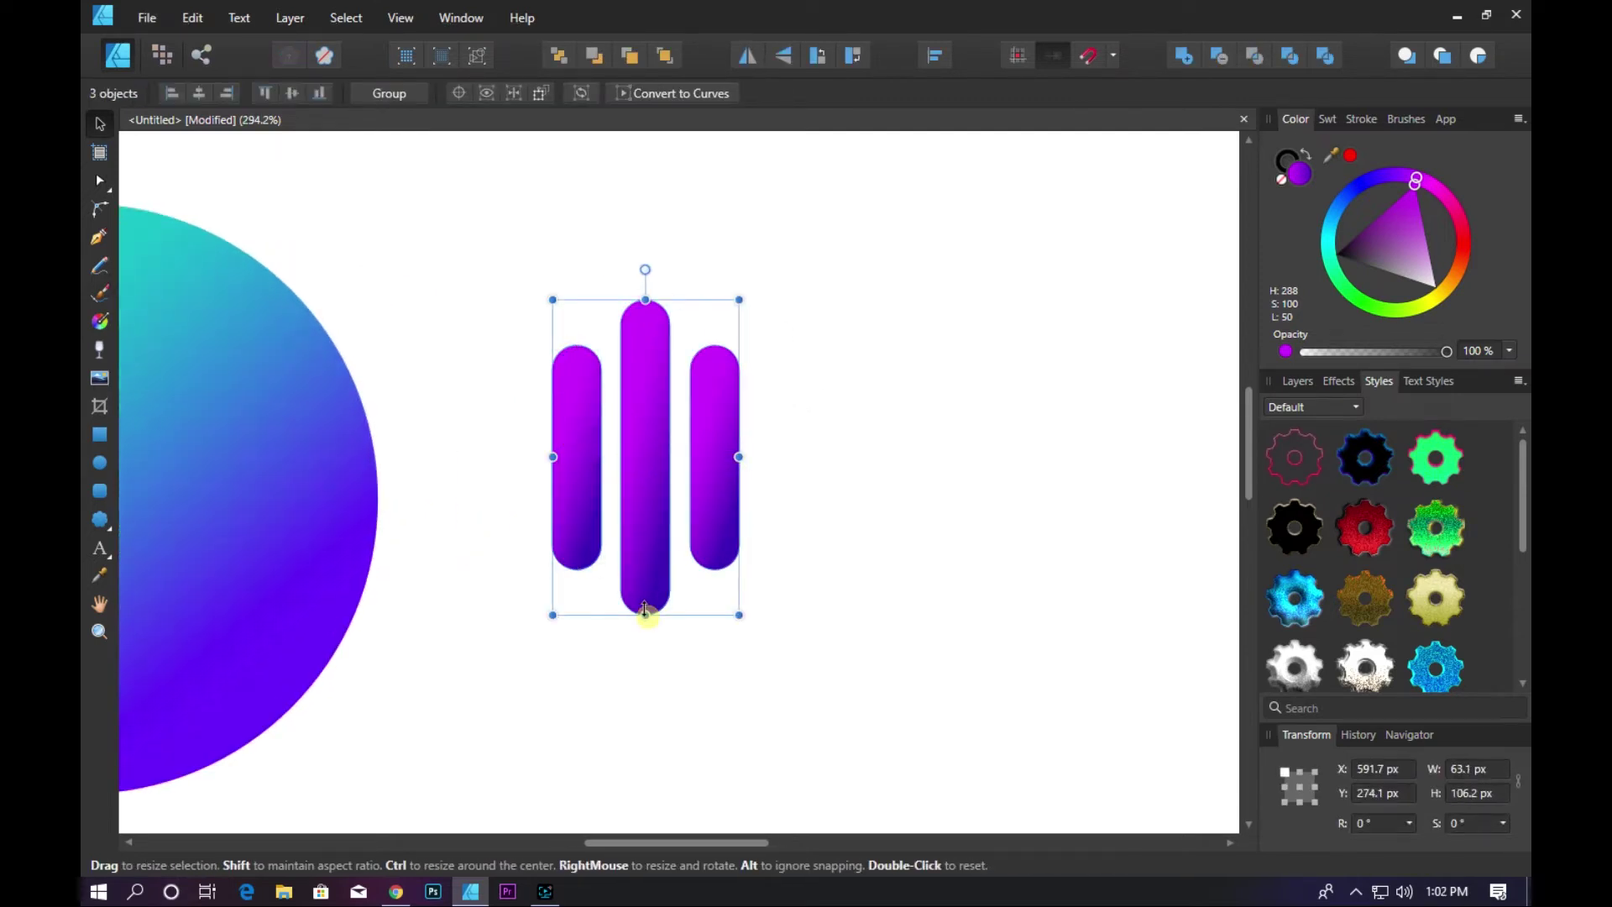
drag(645, 612, 645, 547)
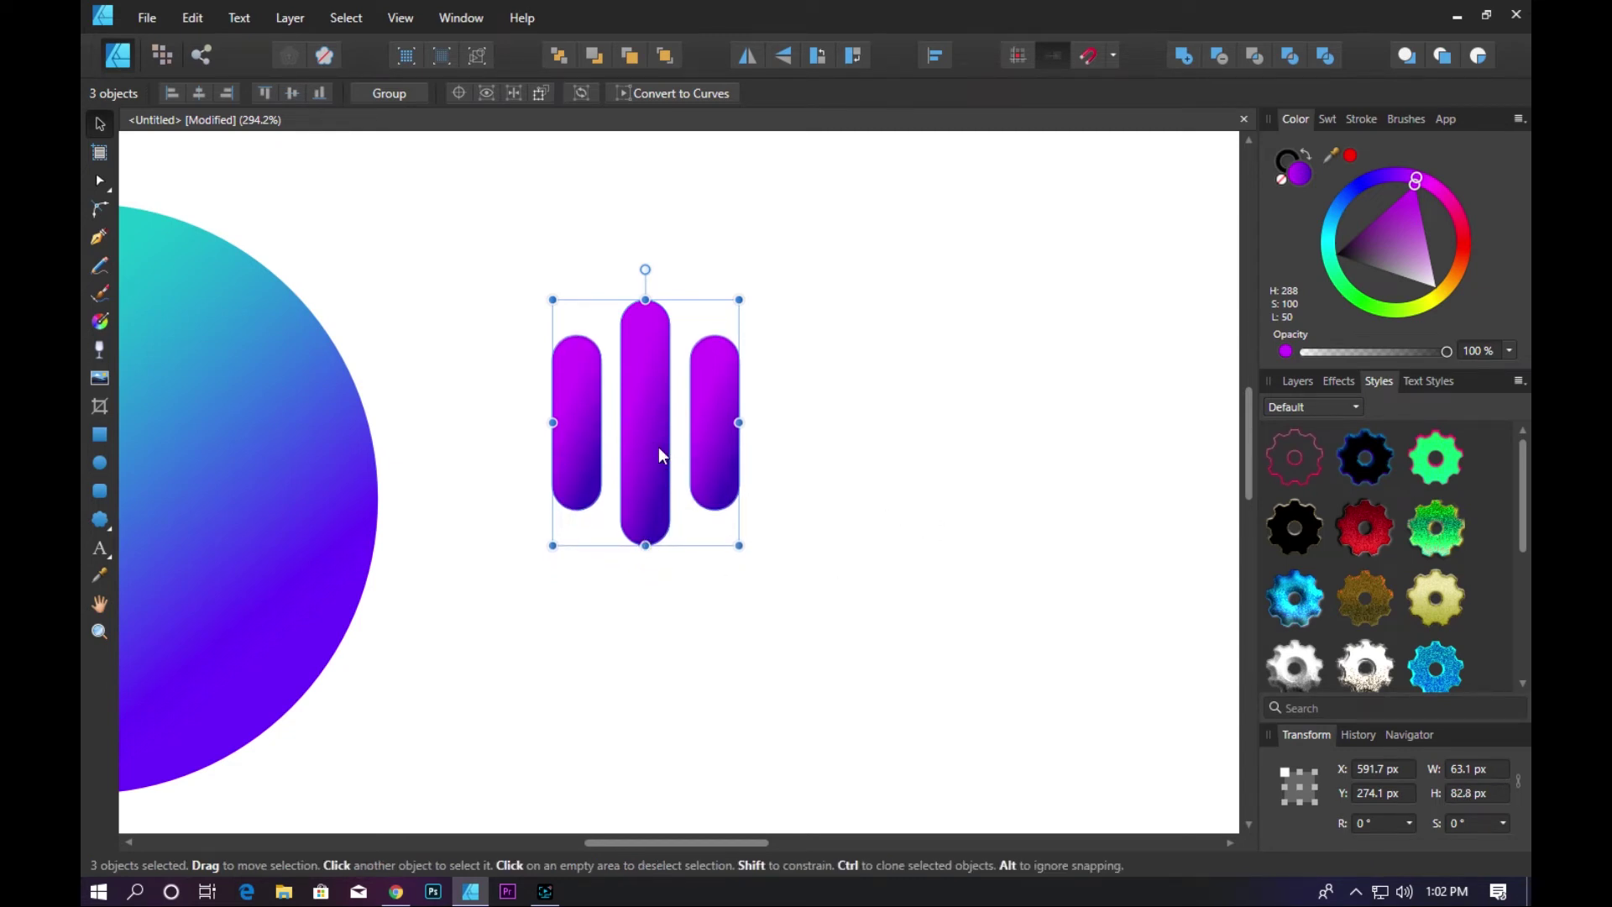
drag(658, 446, 707, 469)
click(879, 428)
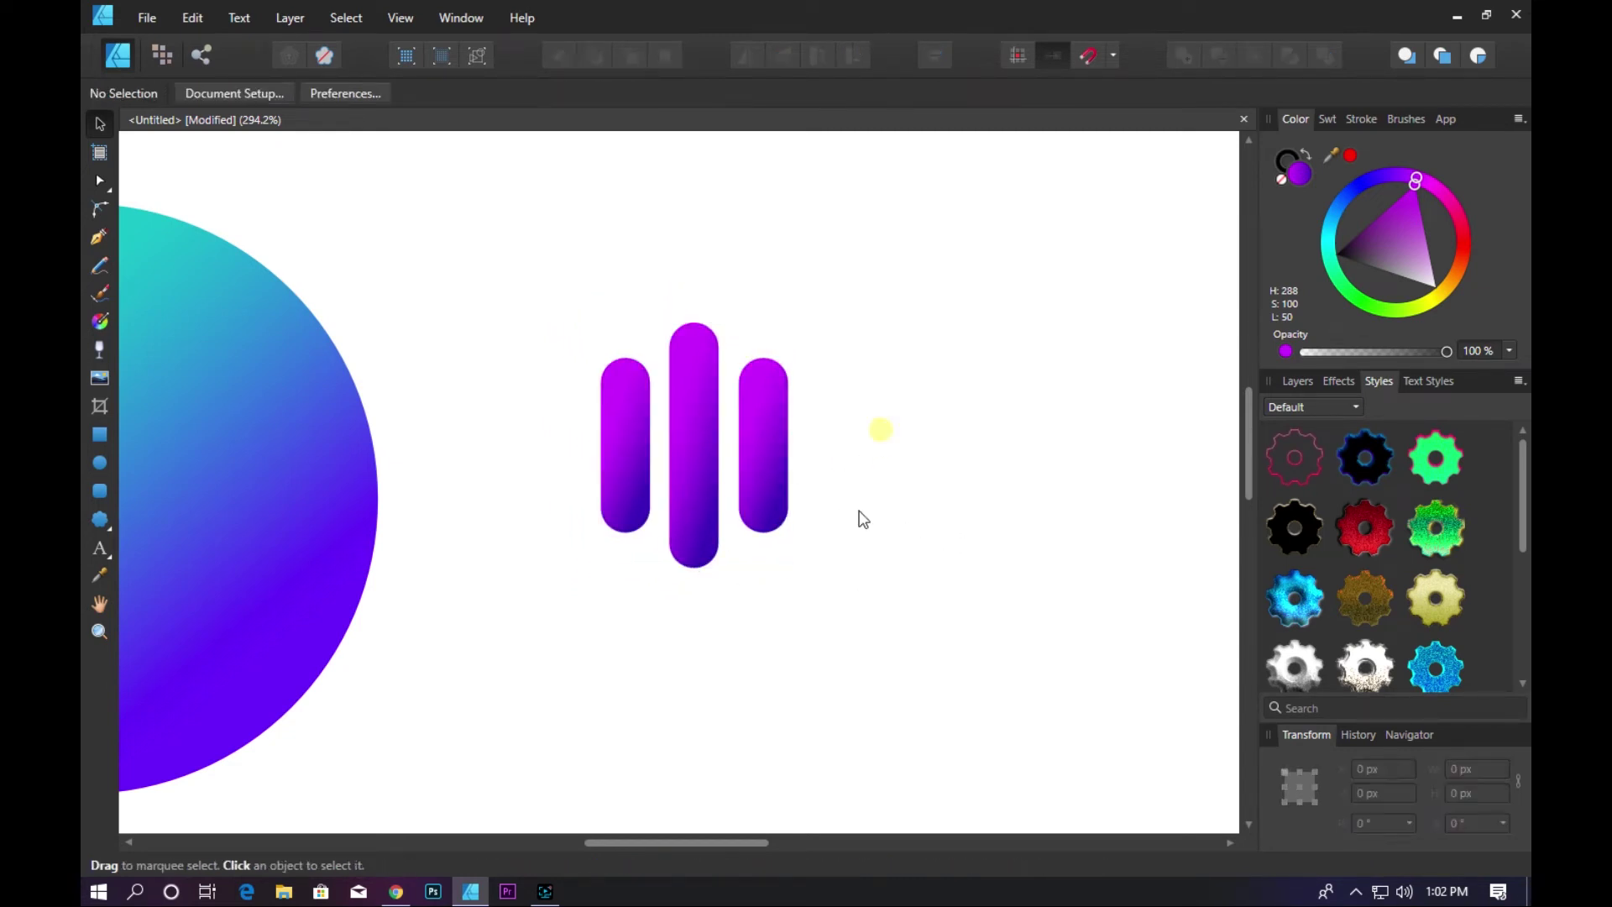
- Nudge the middle capsule with arrow keys so it sits evenly between the outer two
click(691, 538)
key(Right)
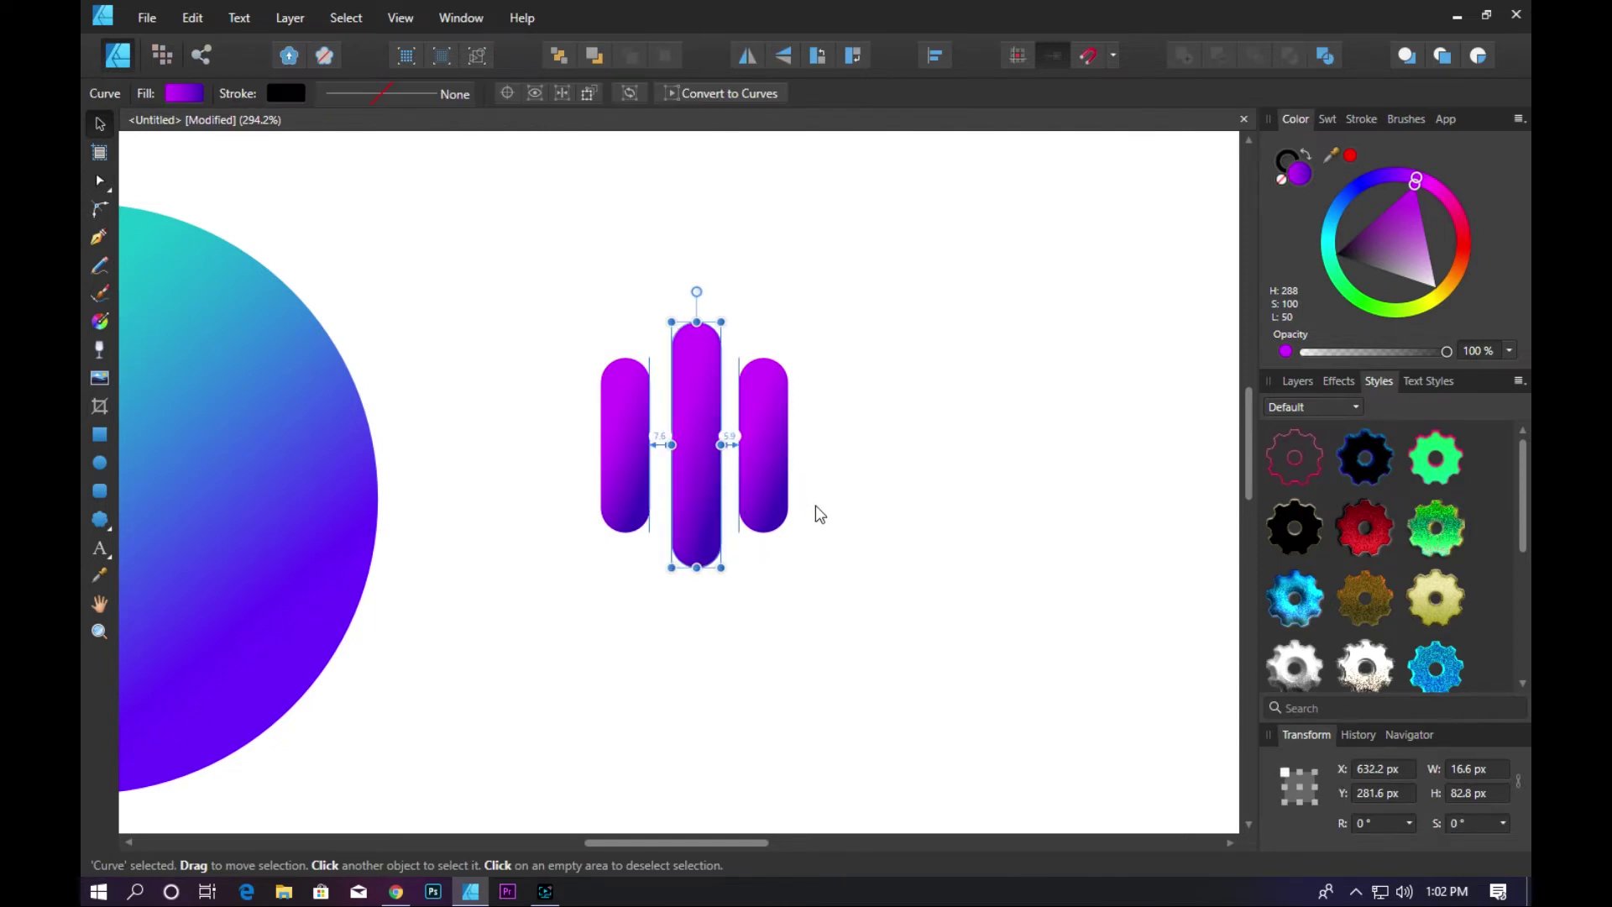
click(839, 437)
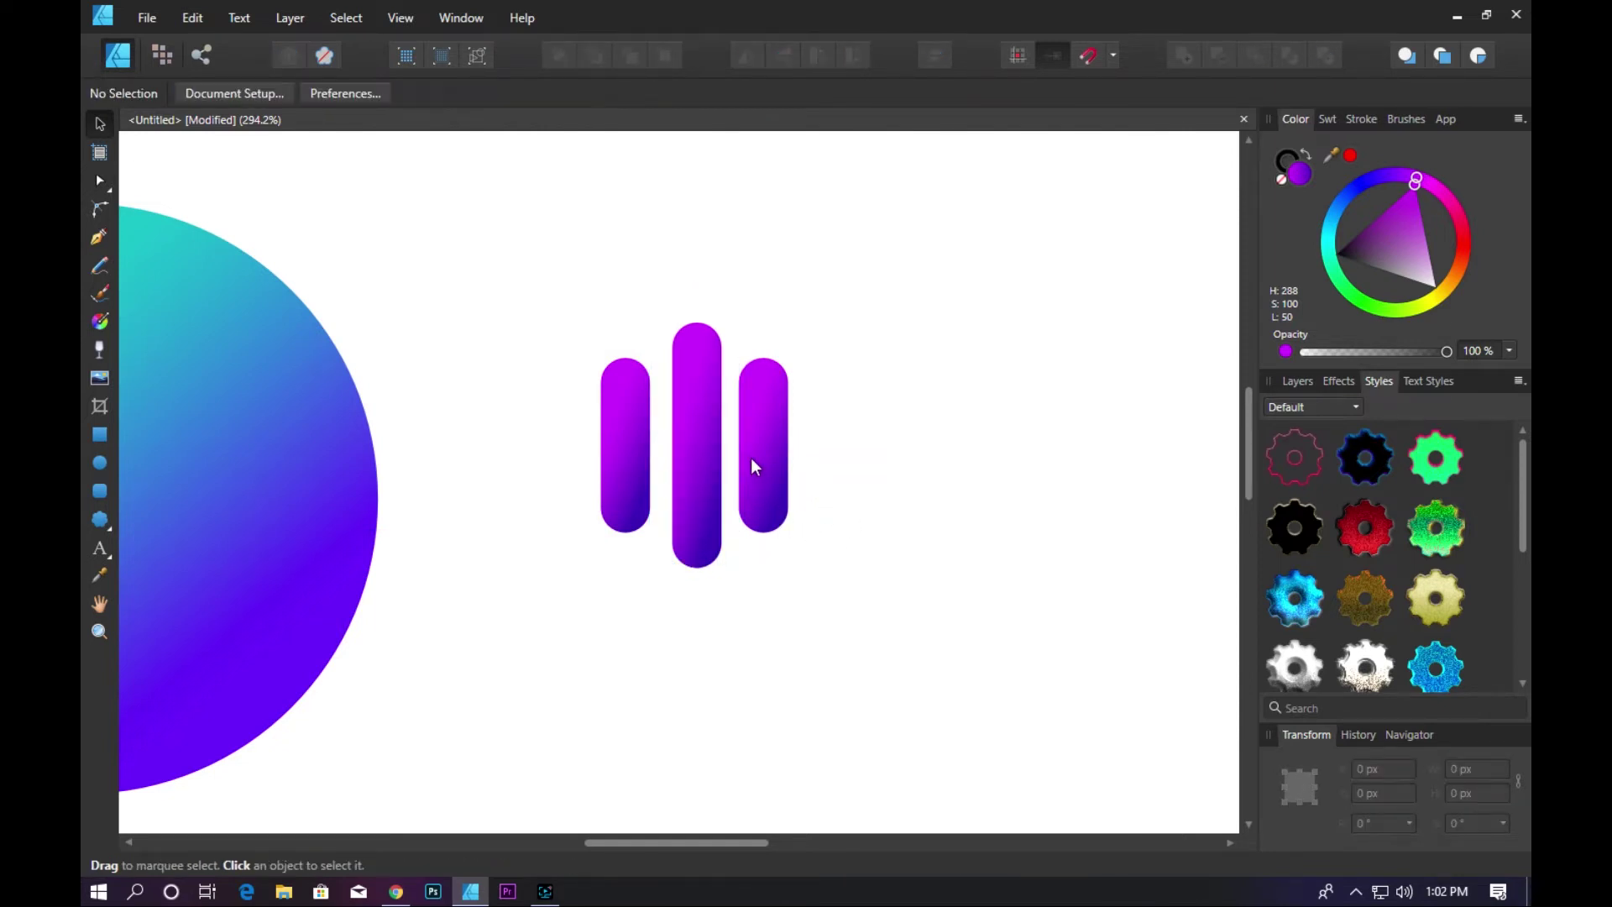
scroll(751, 457, down, 2)
scroll(697, 506, down, 2)
scroll(705, 504, down, 2)
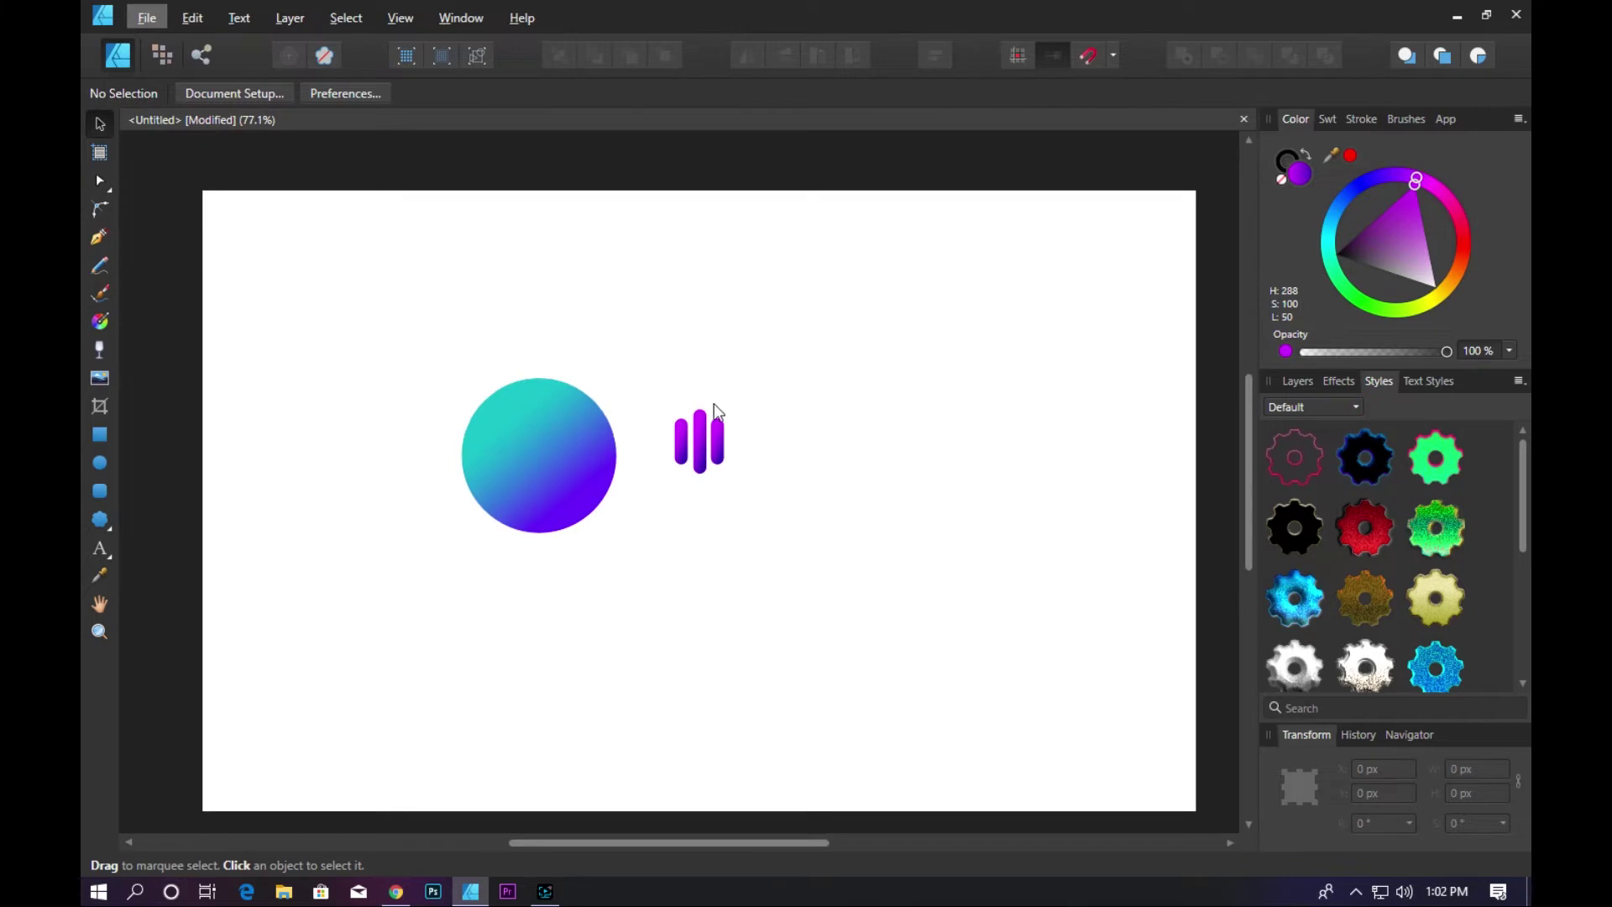
scroll(713, 403, up, 8)
click(644, 541)
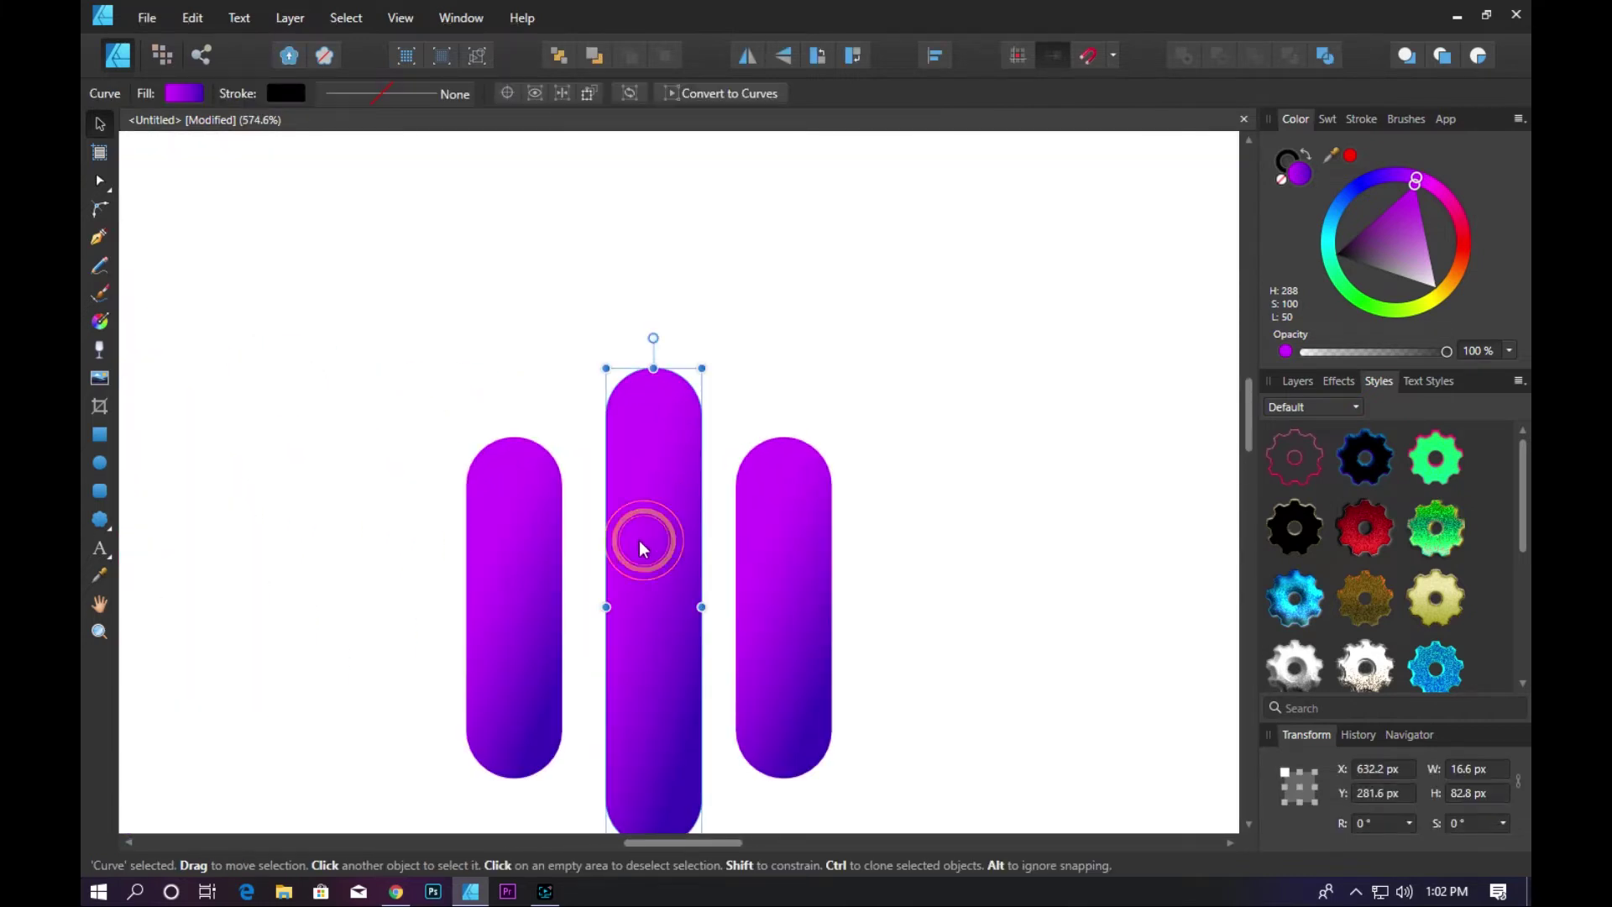
key(Left)
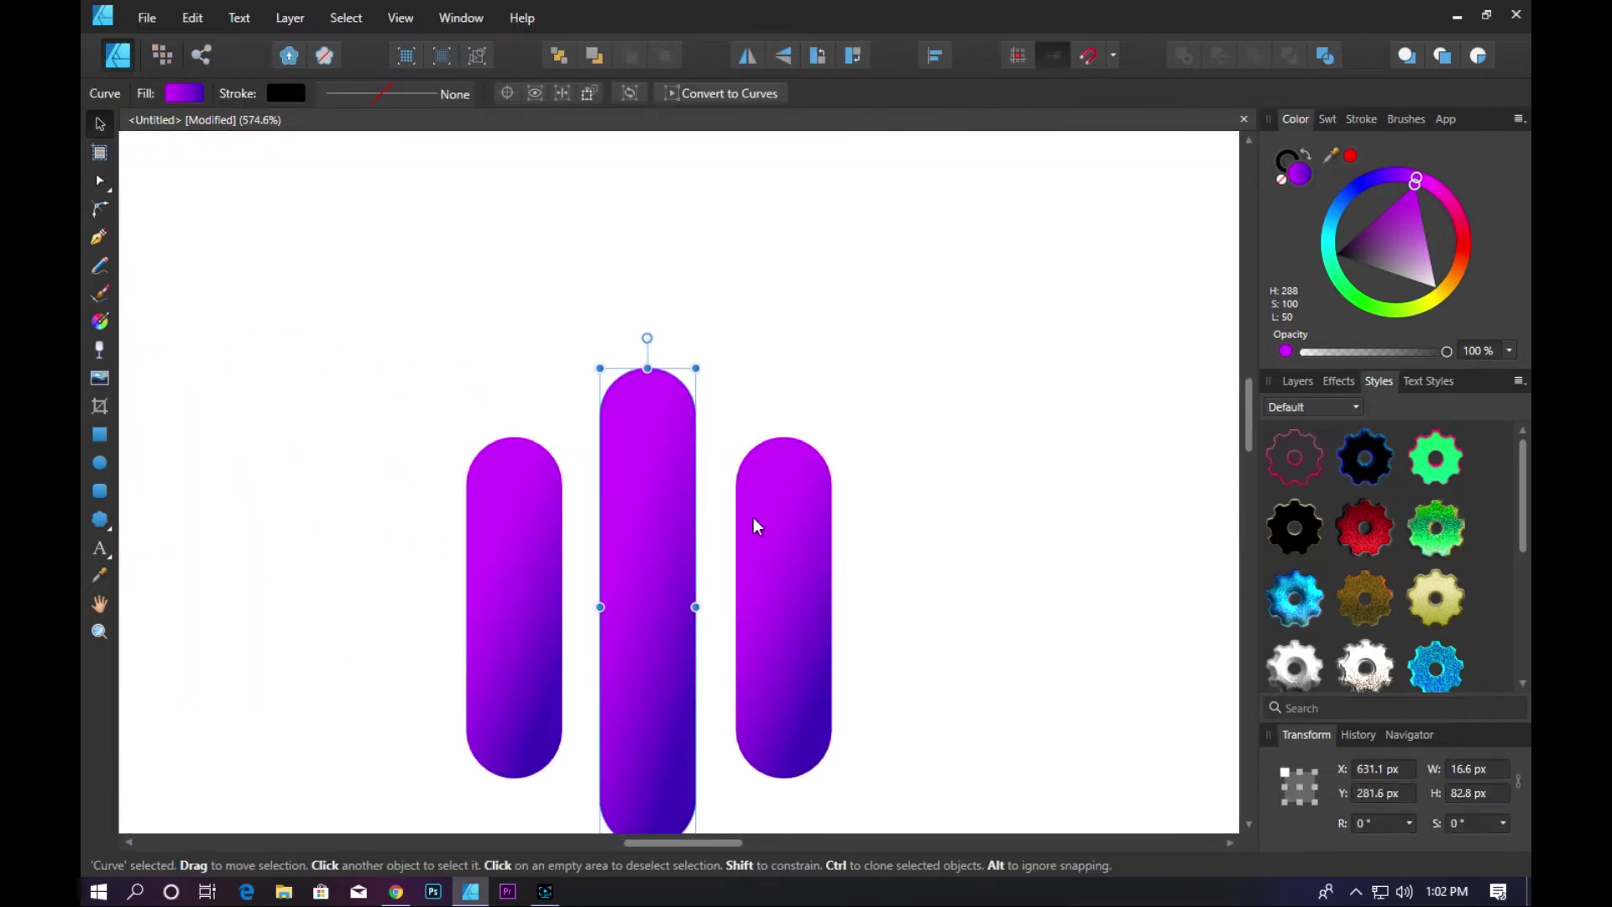
click(902, 459)
scroll(612, 385, down, 2)
scroll(556, 469, down, 2)
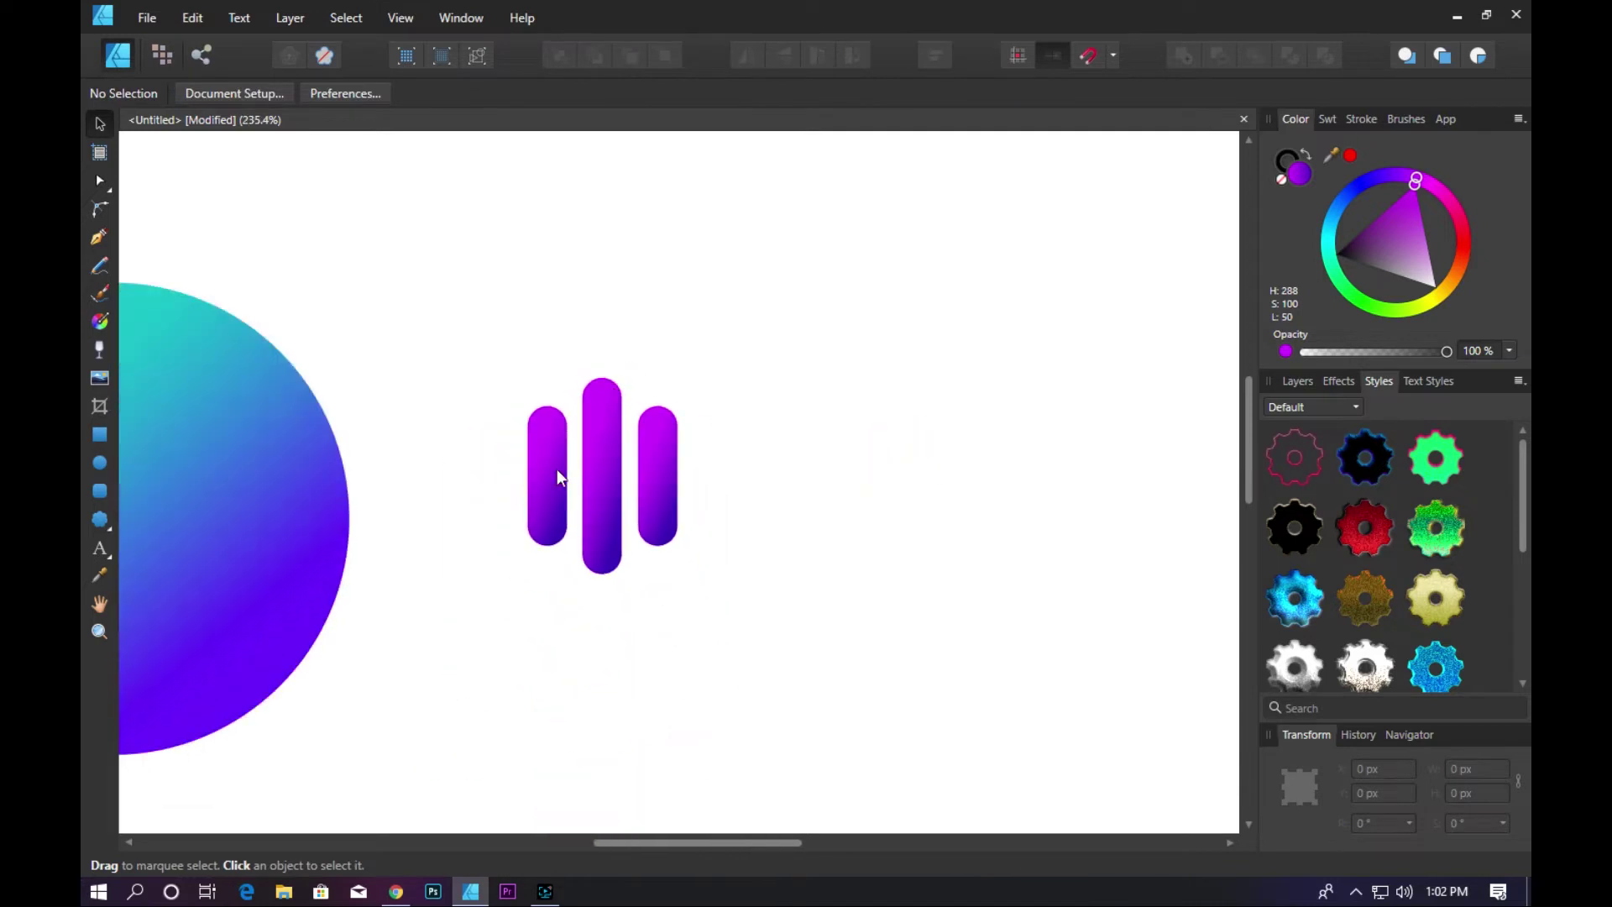
scroll(662, 588, down, 2)
scroll(598, 492, up, 4)
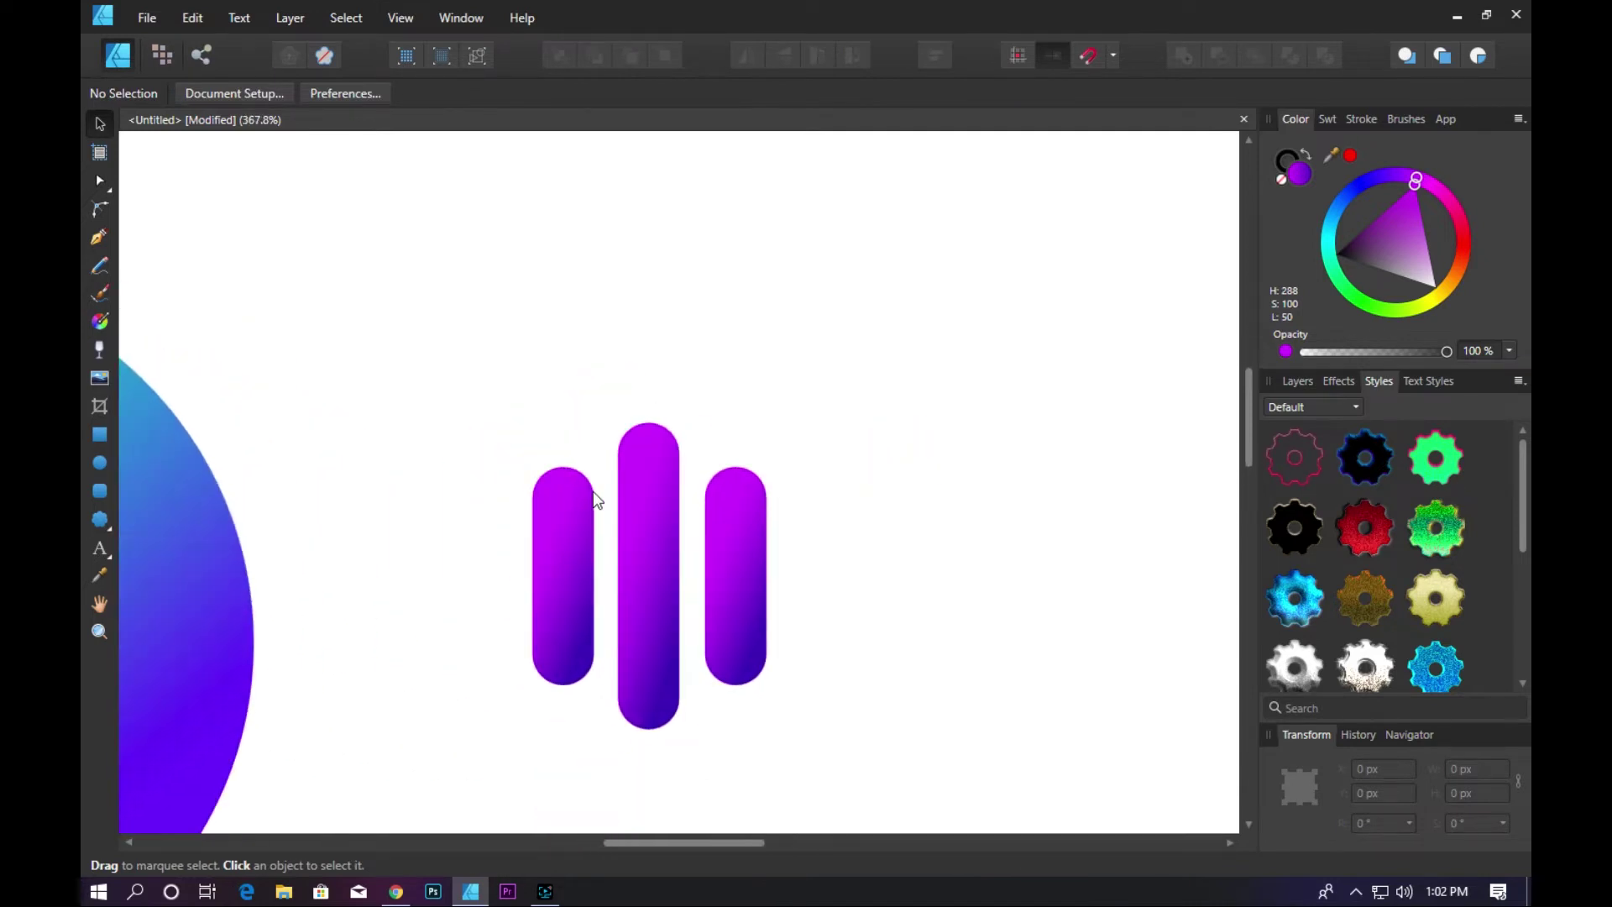
- Draw a roughly 91 px magenta-filled circle and place it just right of the three bars
click(100, 463)
mouse_move(718, 242)
mouse_down()
mouse_move(915, 482)
mouse_move(1052, 576)
mouse_up()
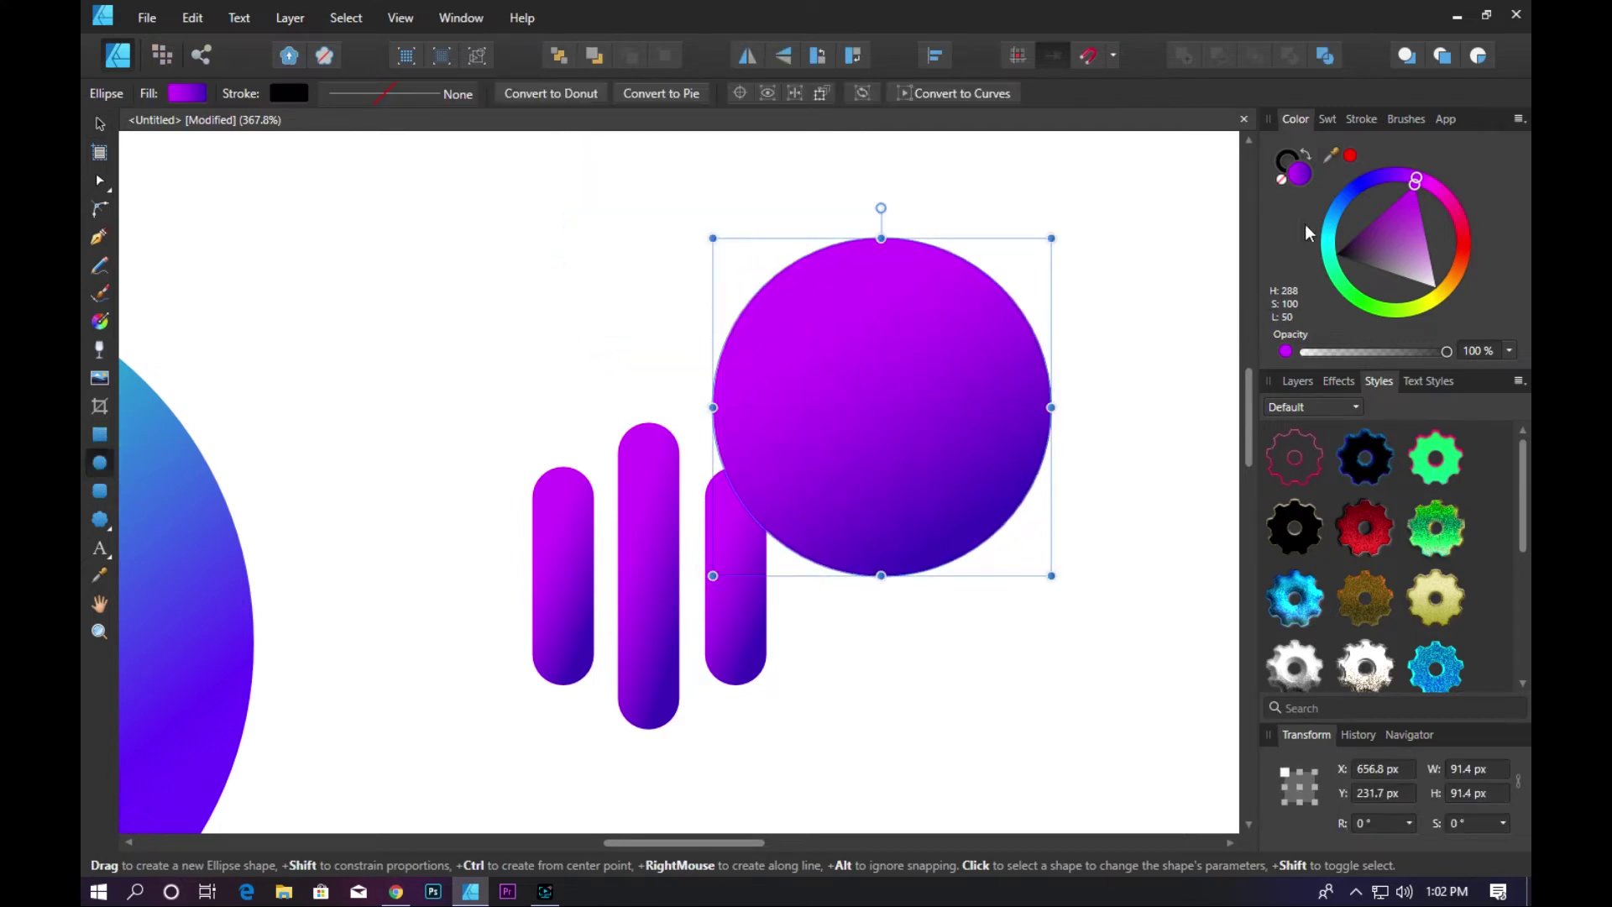
click(1285, 179)
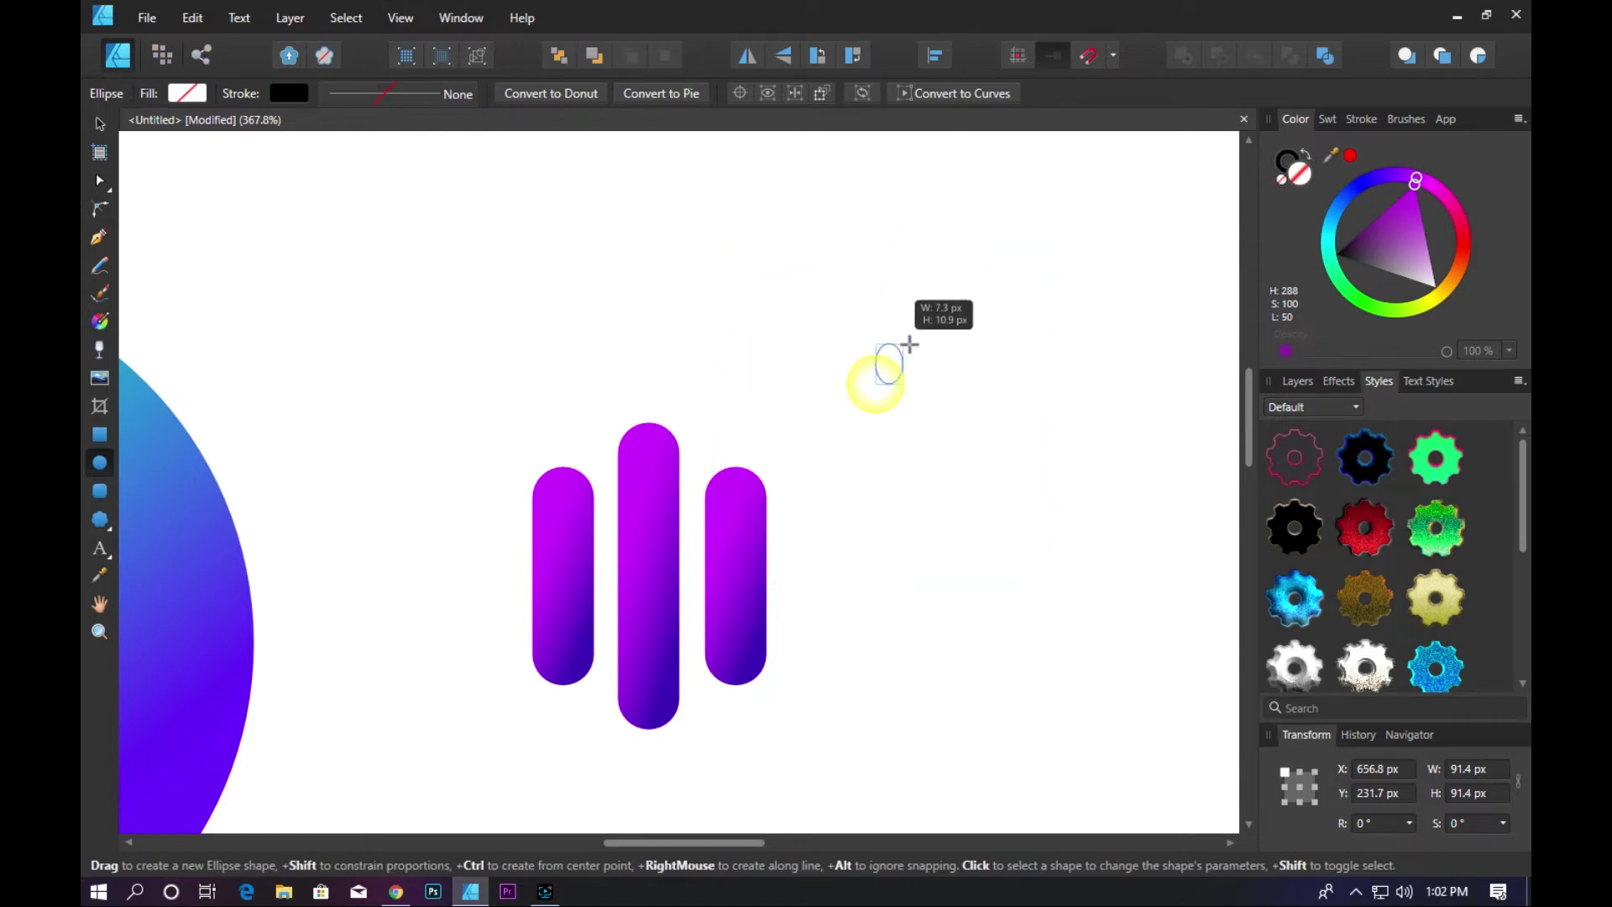
drag(875, 384, 909, 347)
click(799, 259)
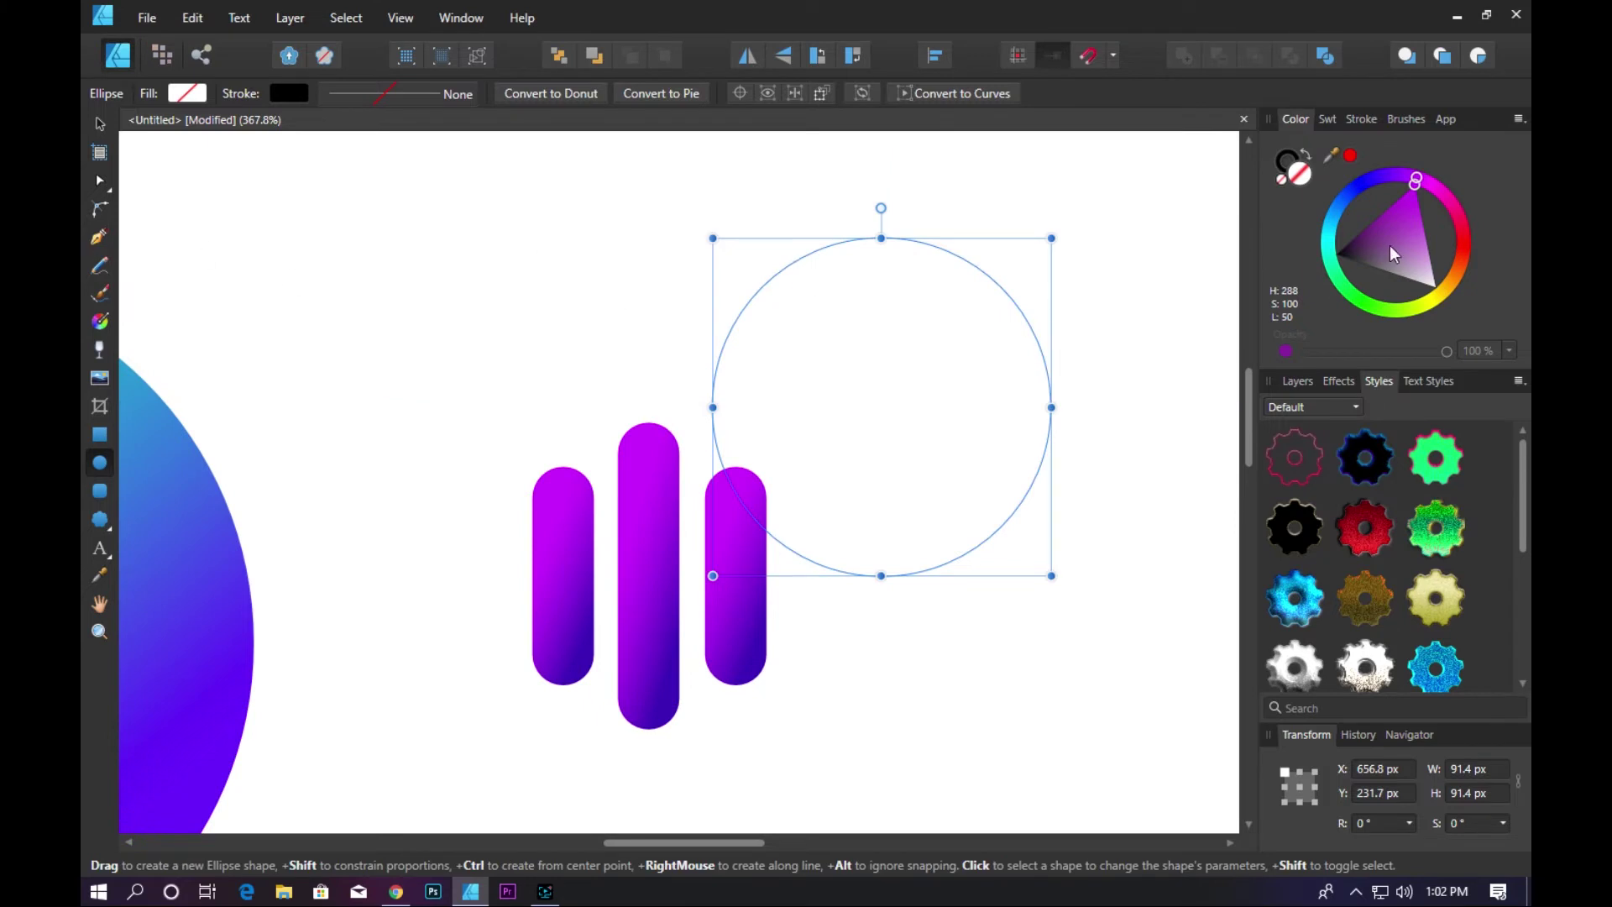
mouse_move(1384, 255)
mouse_down()
mouse_move(1438, 263)
mouse_move(1421, 218)
mouse_up()
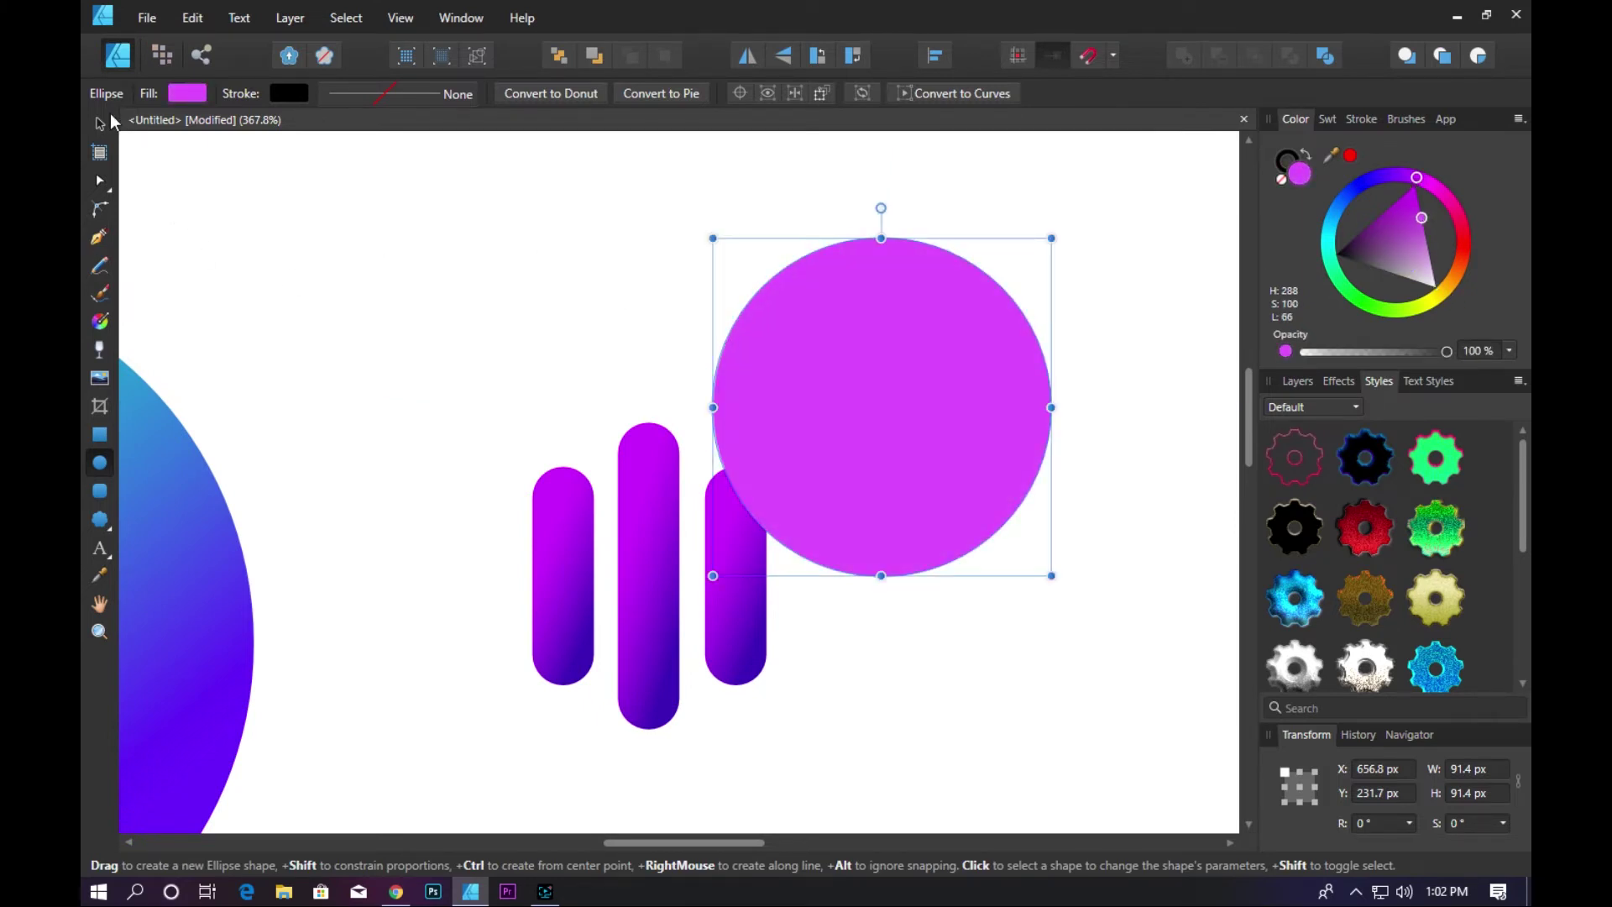
click(303, 206)
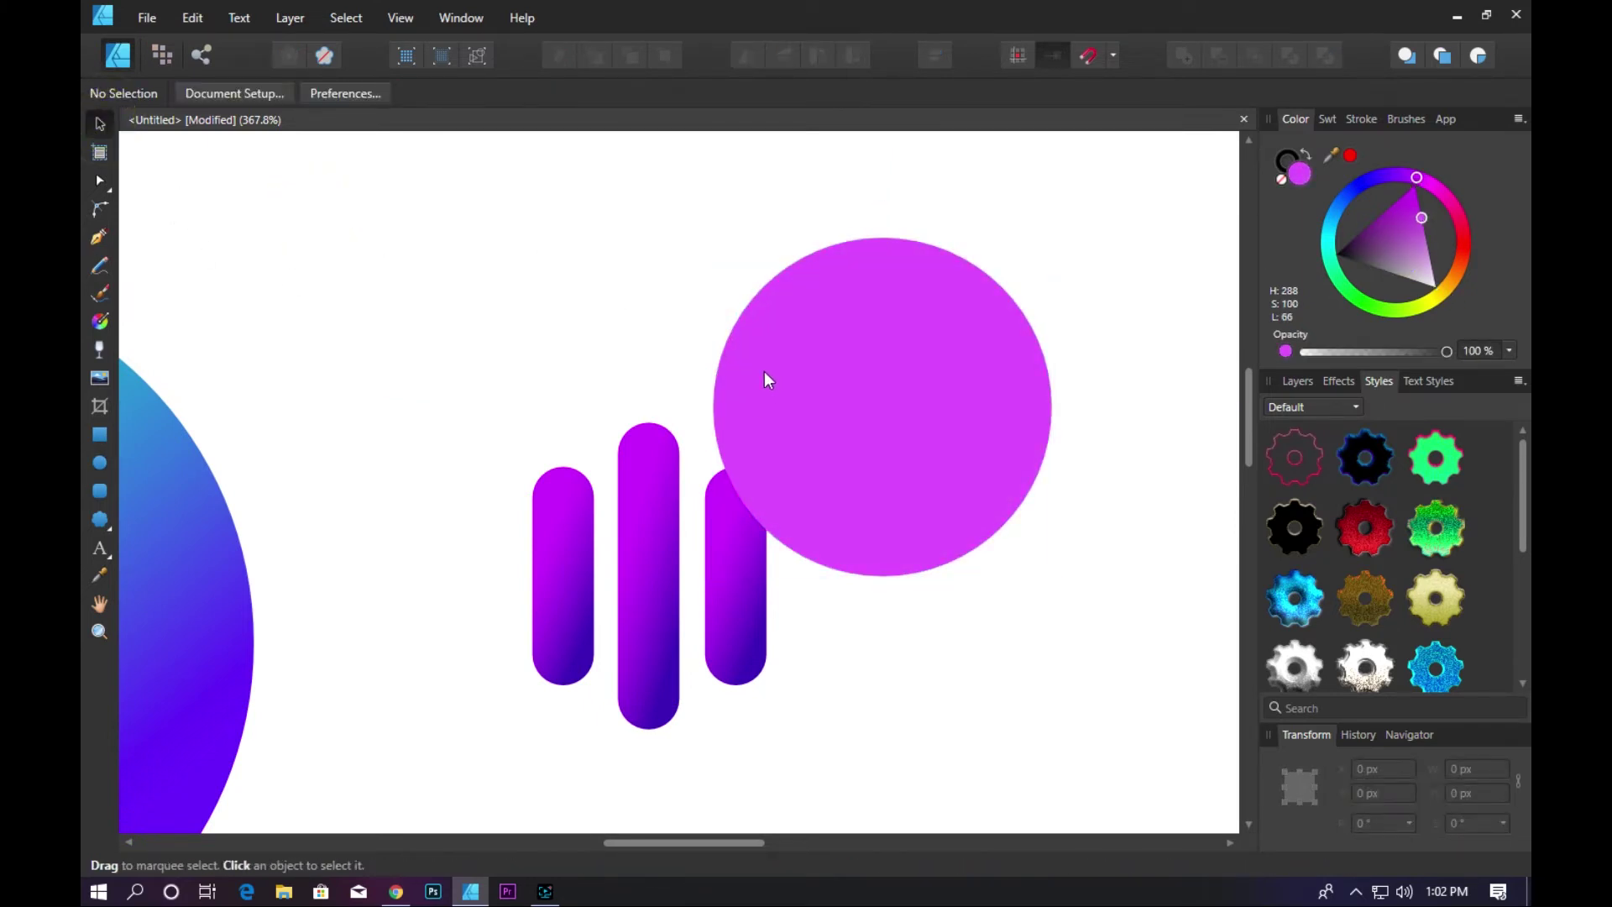
drag(765, 371, 876, 334)
mouse_move(921, 459)
mouse_down()
mouse_move(586, 570)
mouse_move(806, 521)
mouse_move(865, 458)
mouse_up()
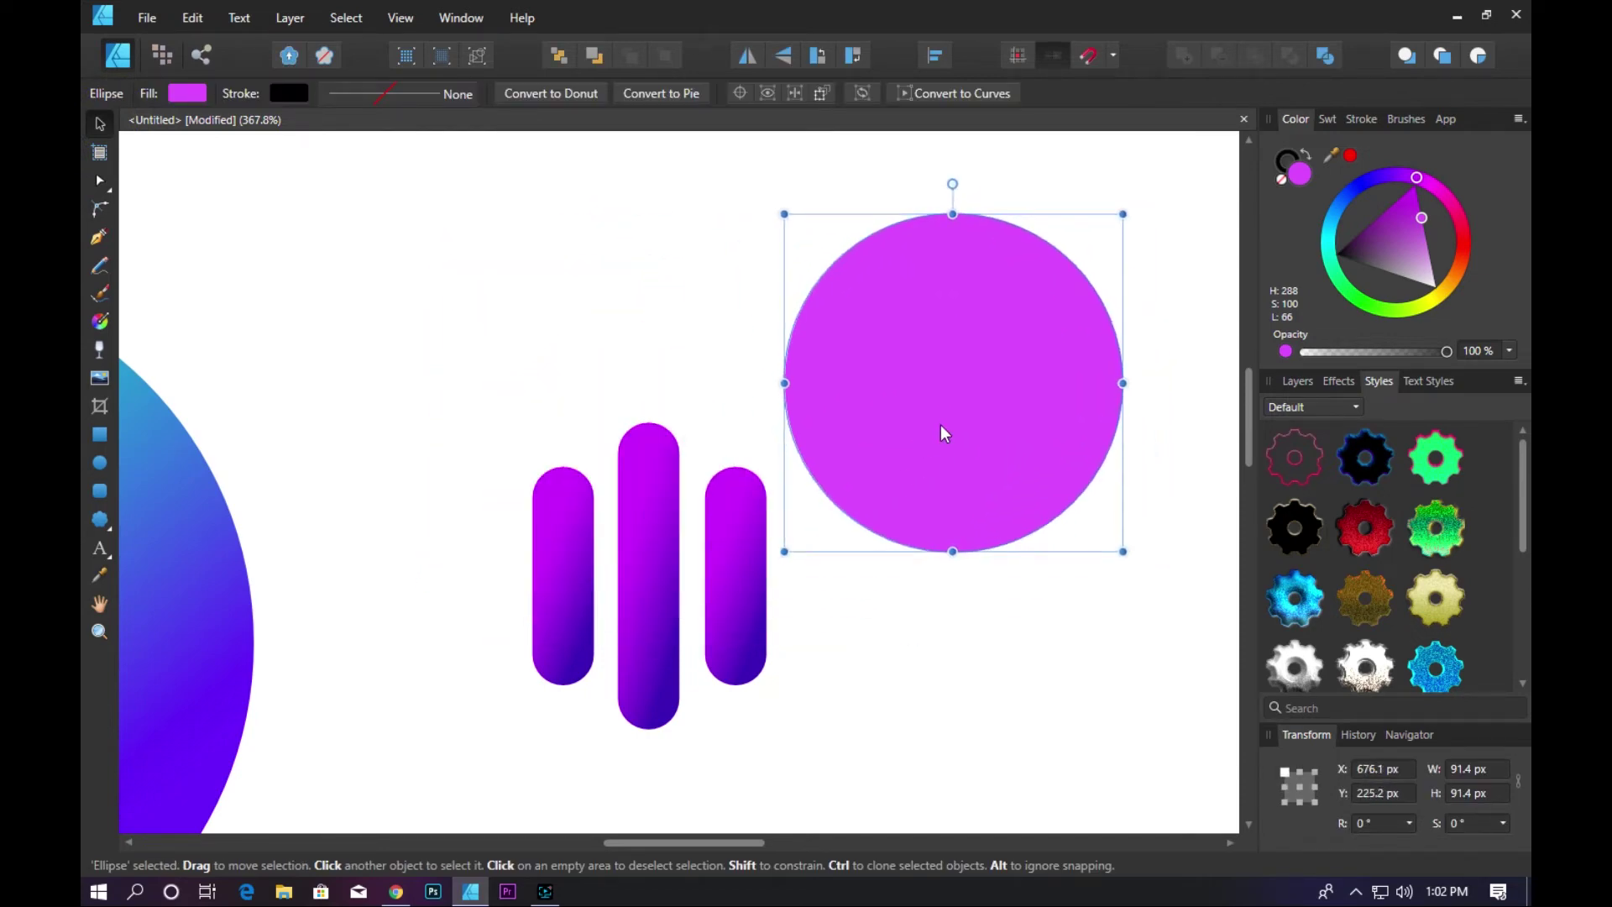
- Shrink the circle copy to about 70 px and nudge it toward the larger circle's centre
drag(974, 289, 979, 321)
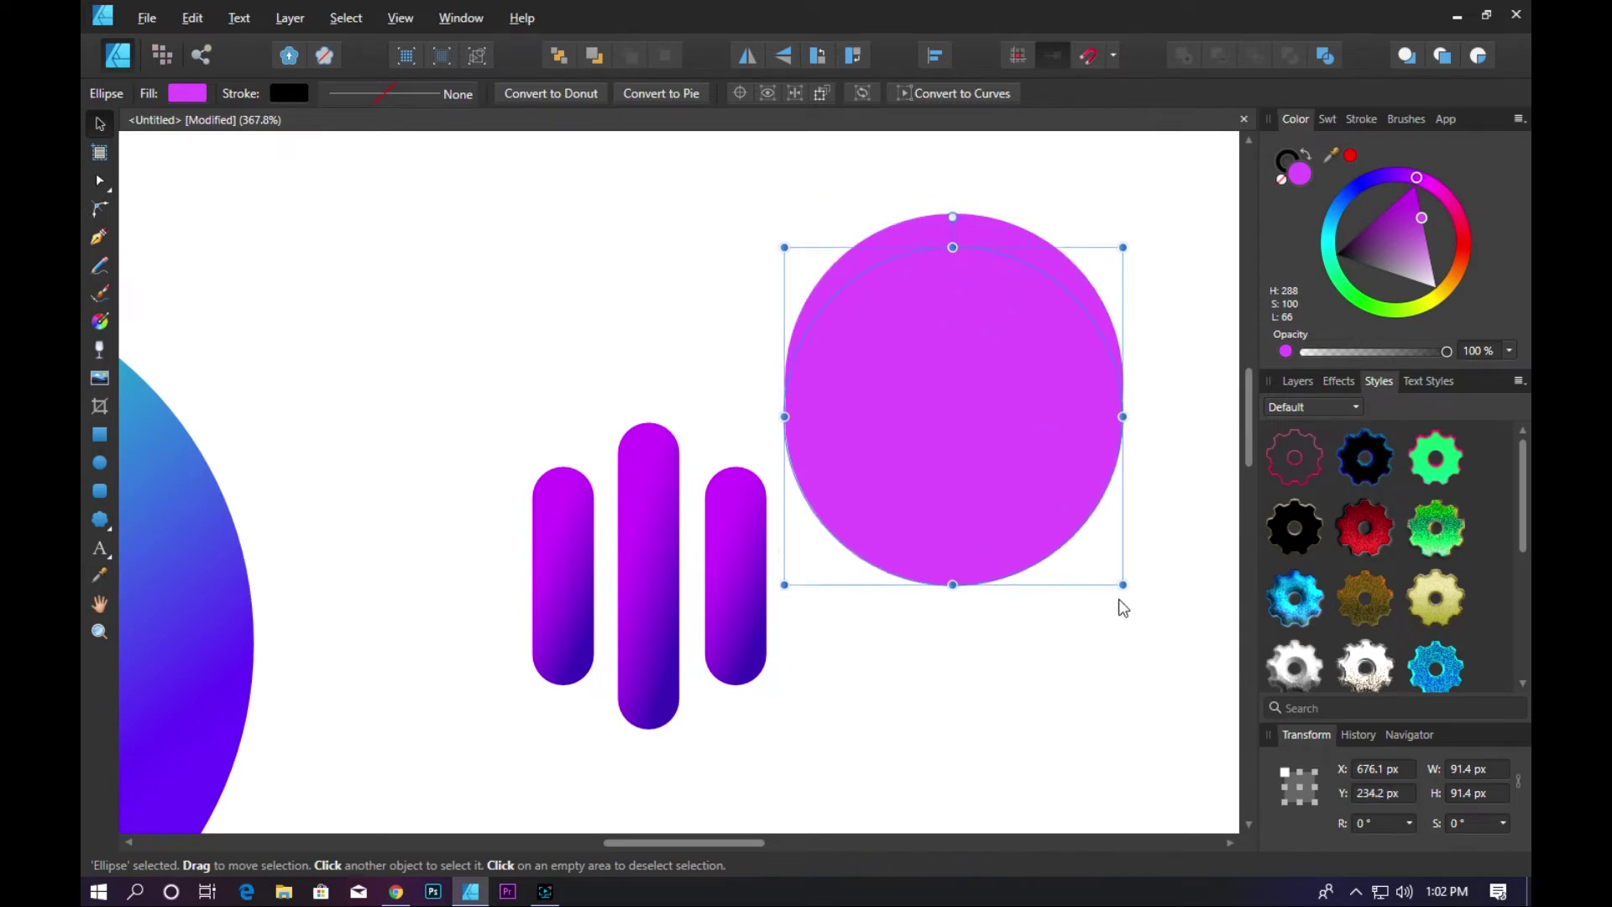
drag(1123, 585, 1096, 542)
drag(952, 419, 972, 407)
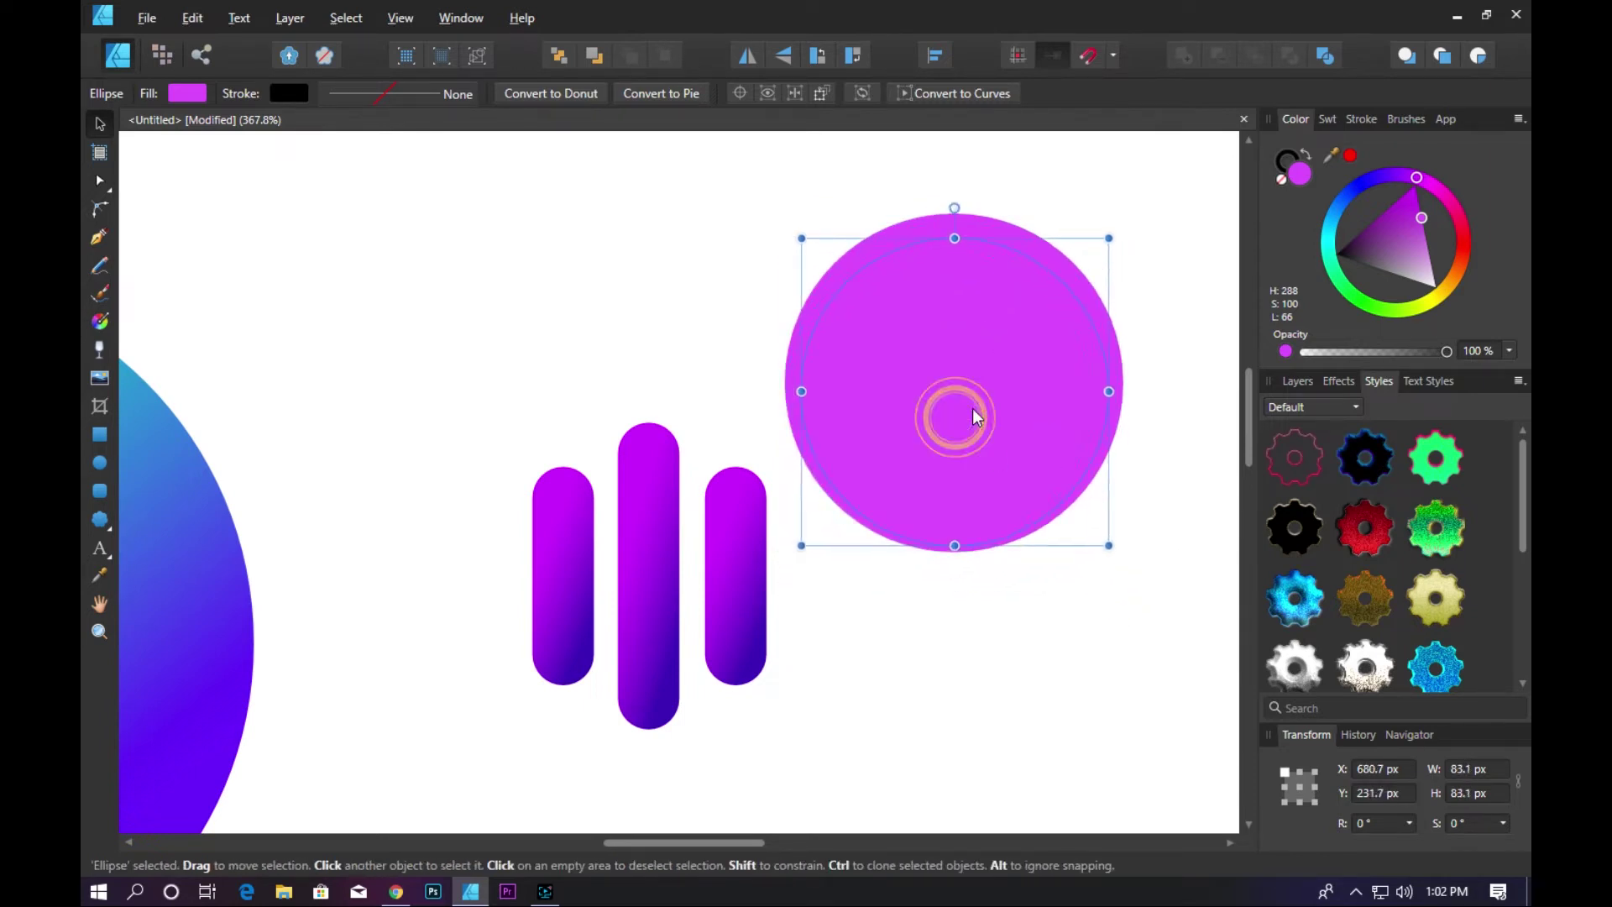
drag(1111, 542, 1077, 505)
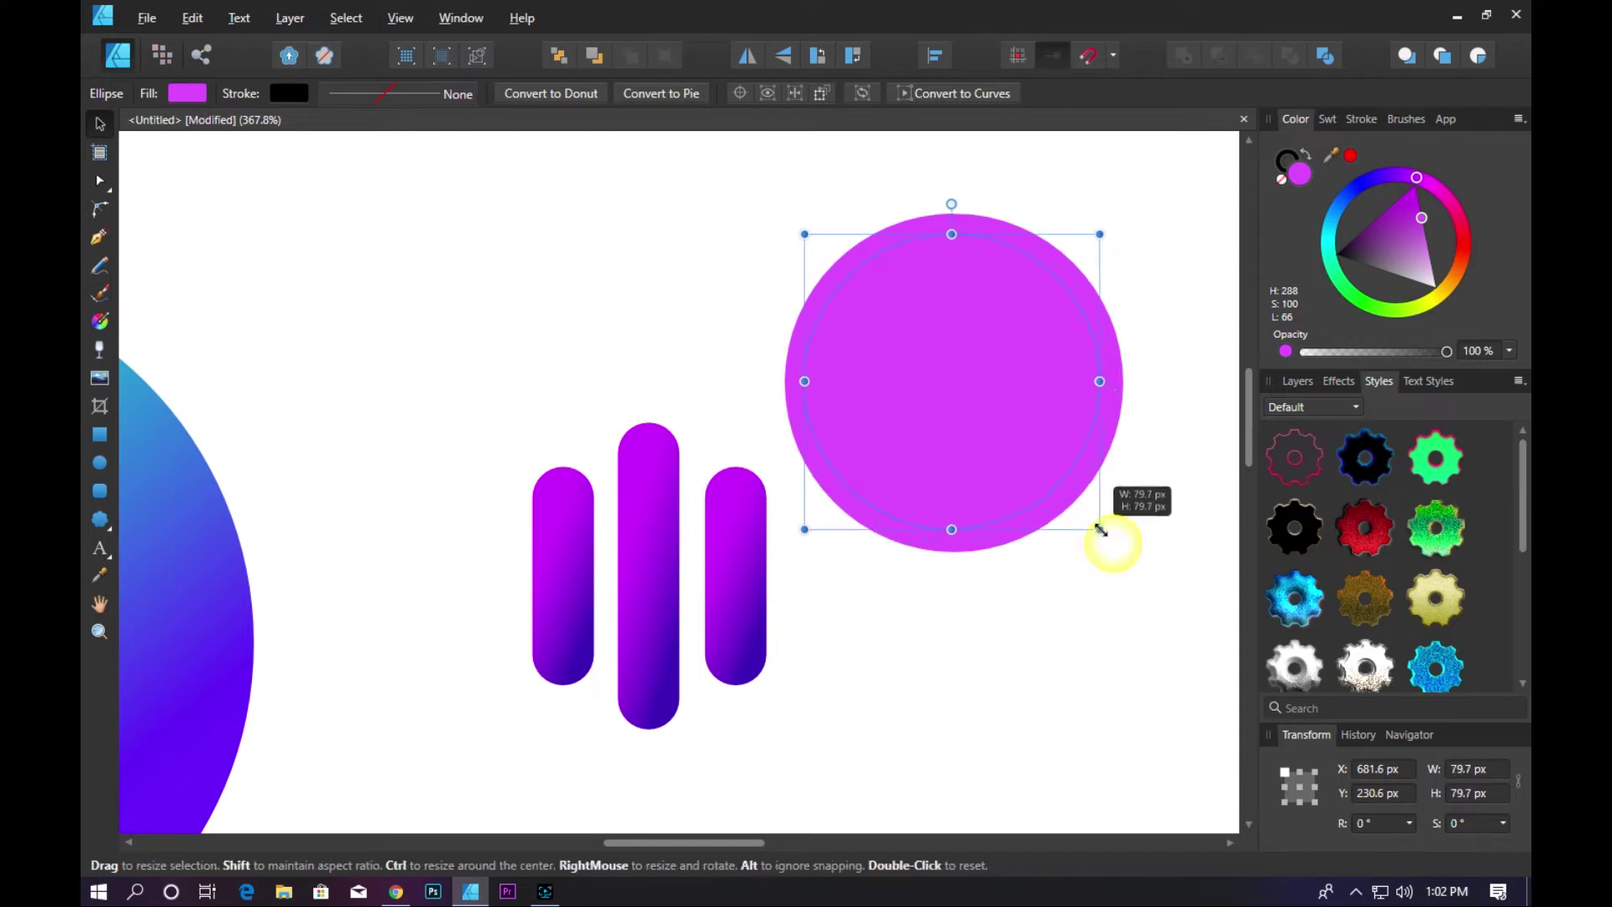
drag(1021, 412, 1038, 445)
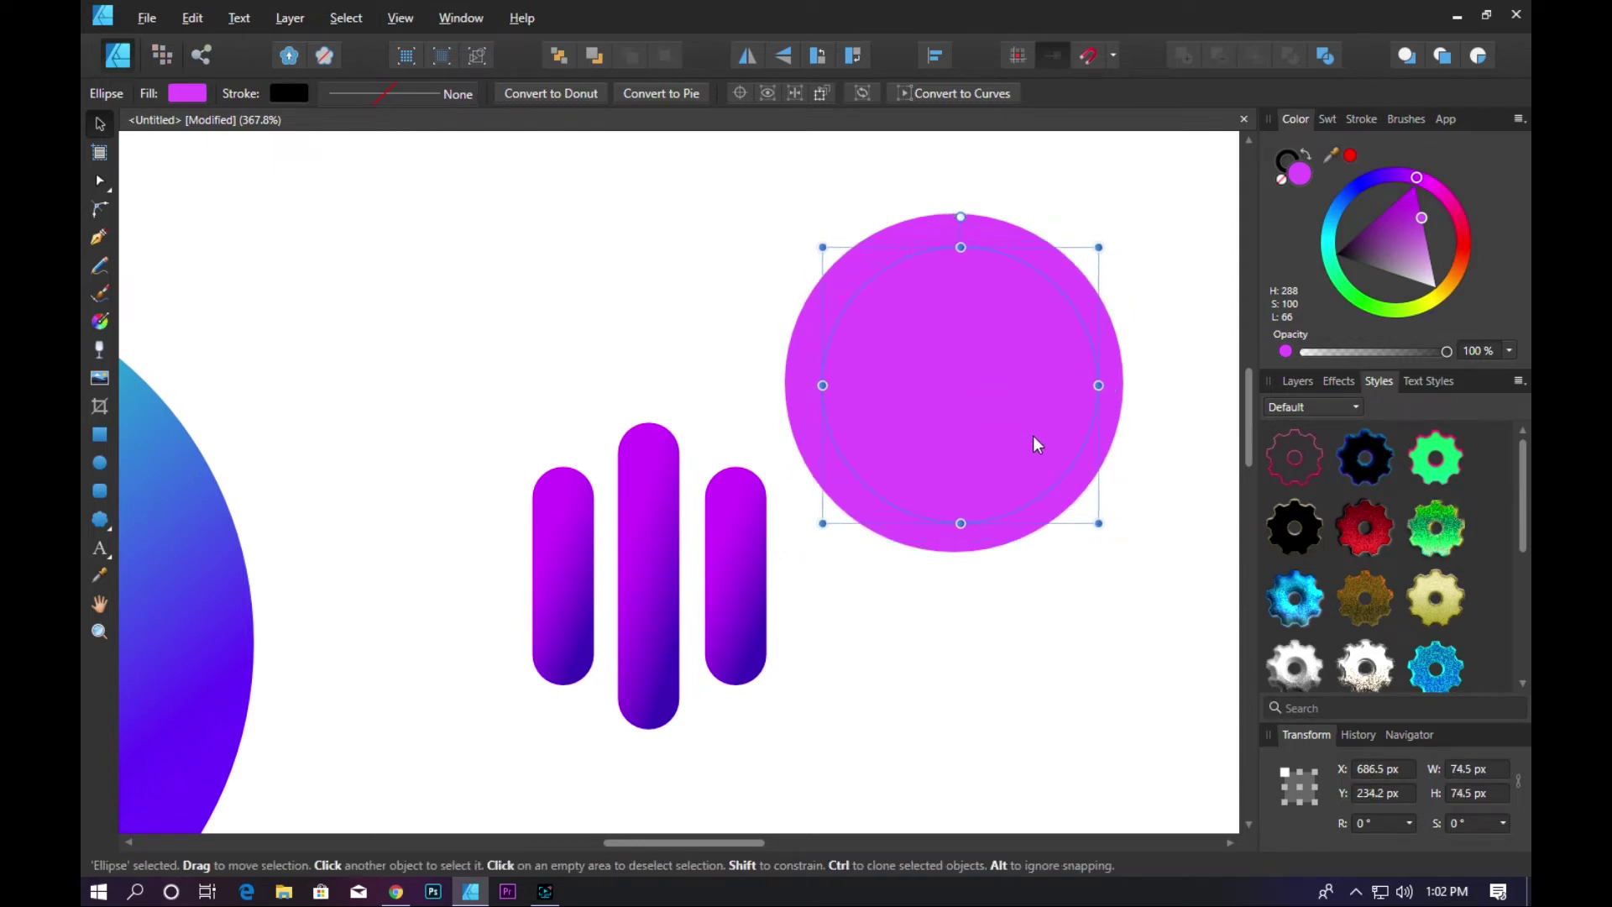
drag(1098, 523, 1067, 492)
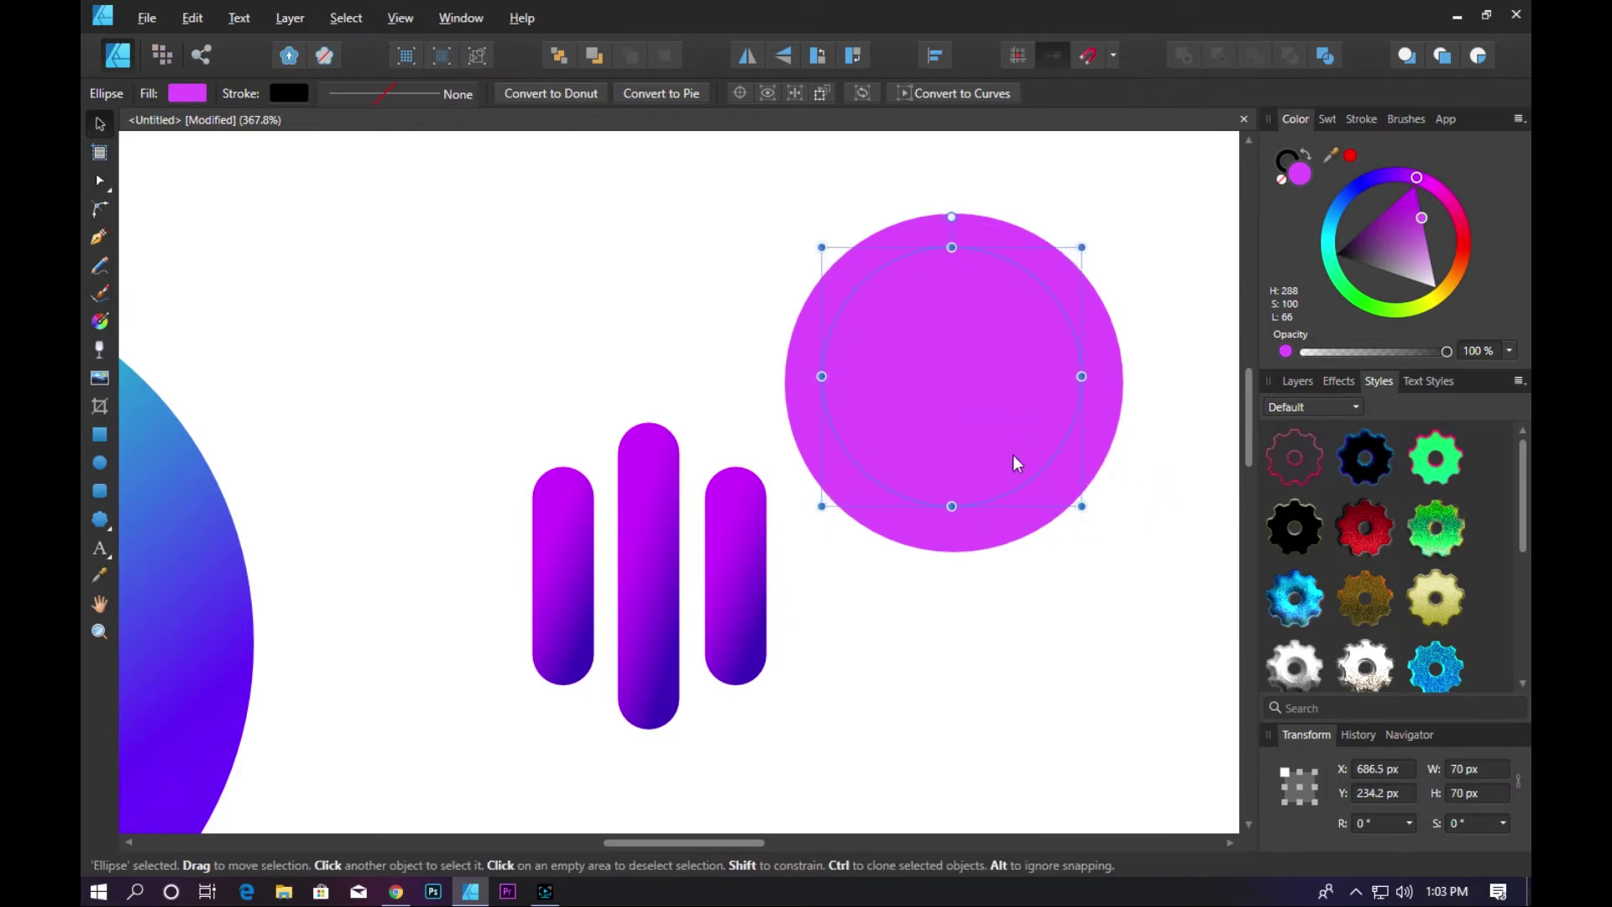
- Select both circles and centre them on each other with Align Middle/Center
click(789, 245)
drag(753, 174, 1100, 544)
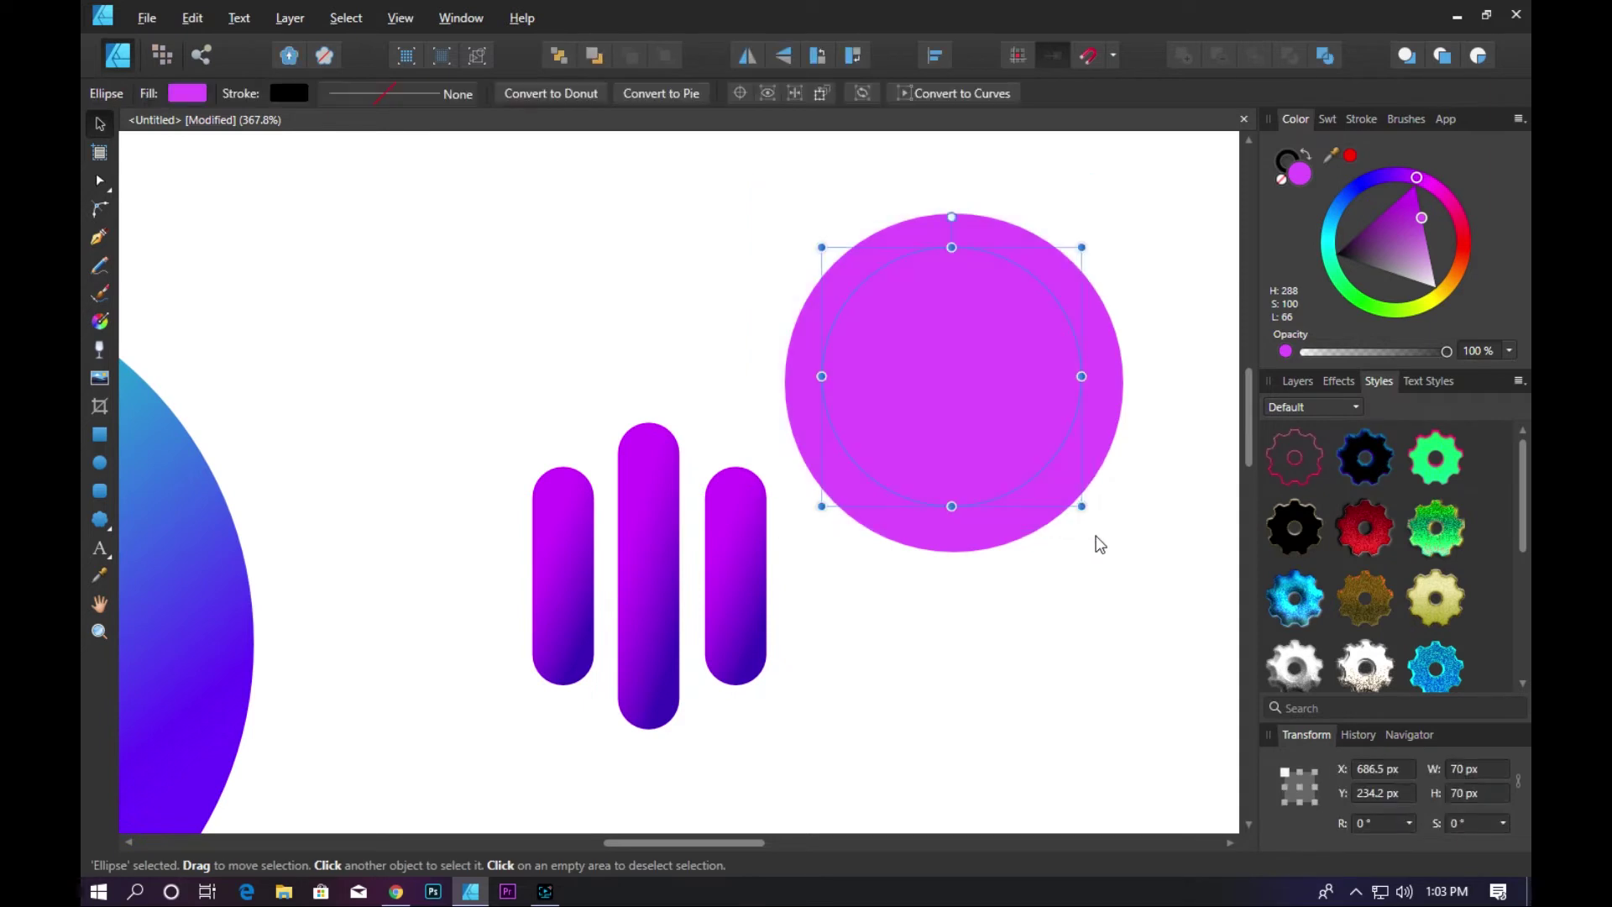
shift+click(1003, 534)
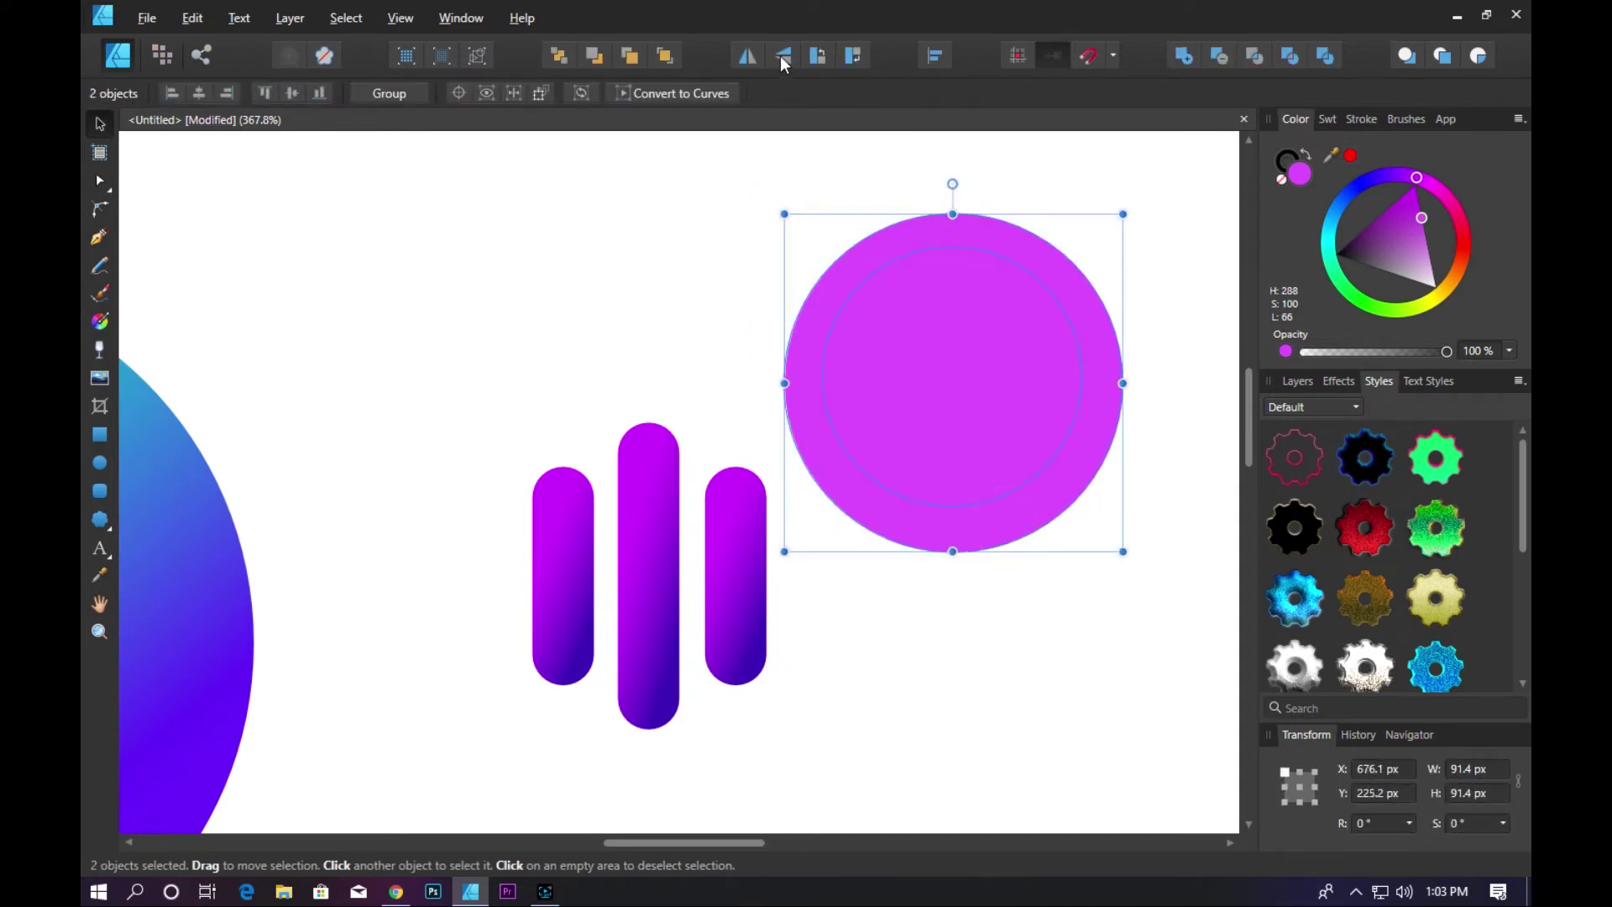
key(a)
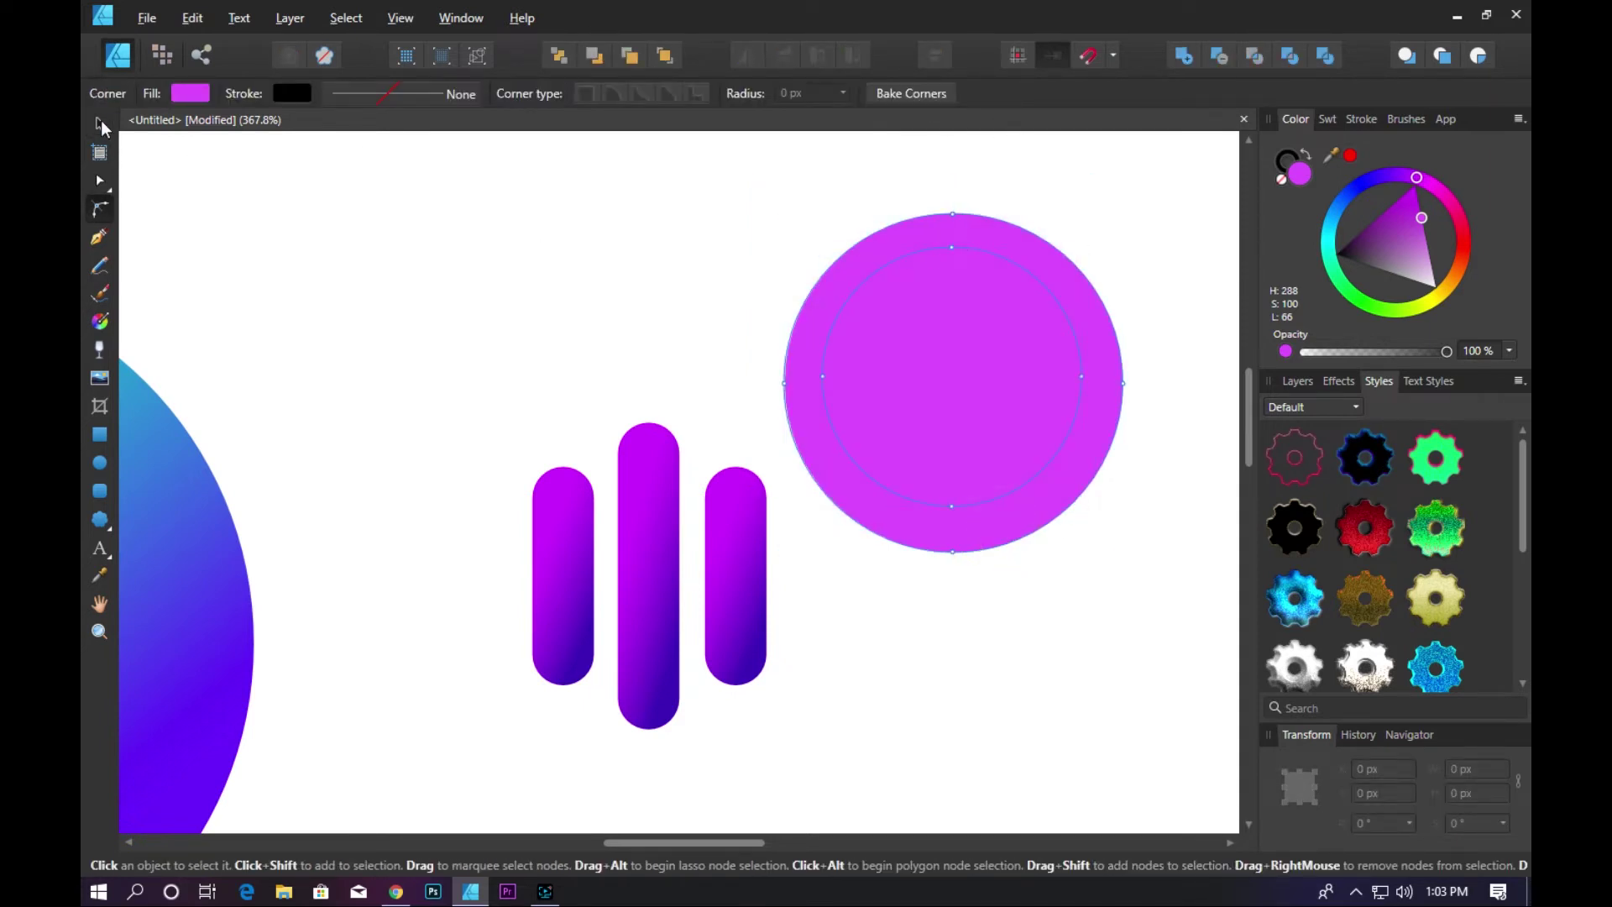
click(101, 124)
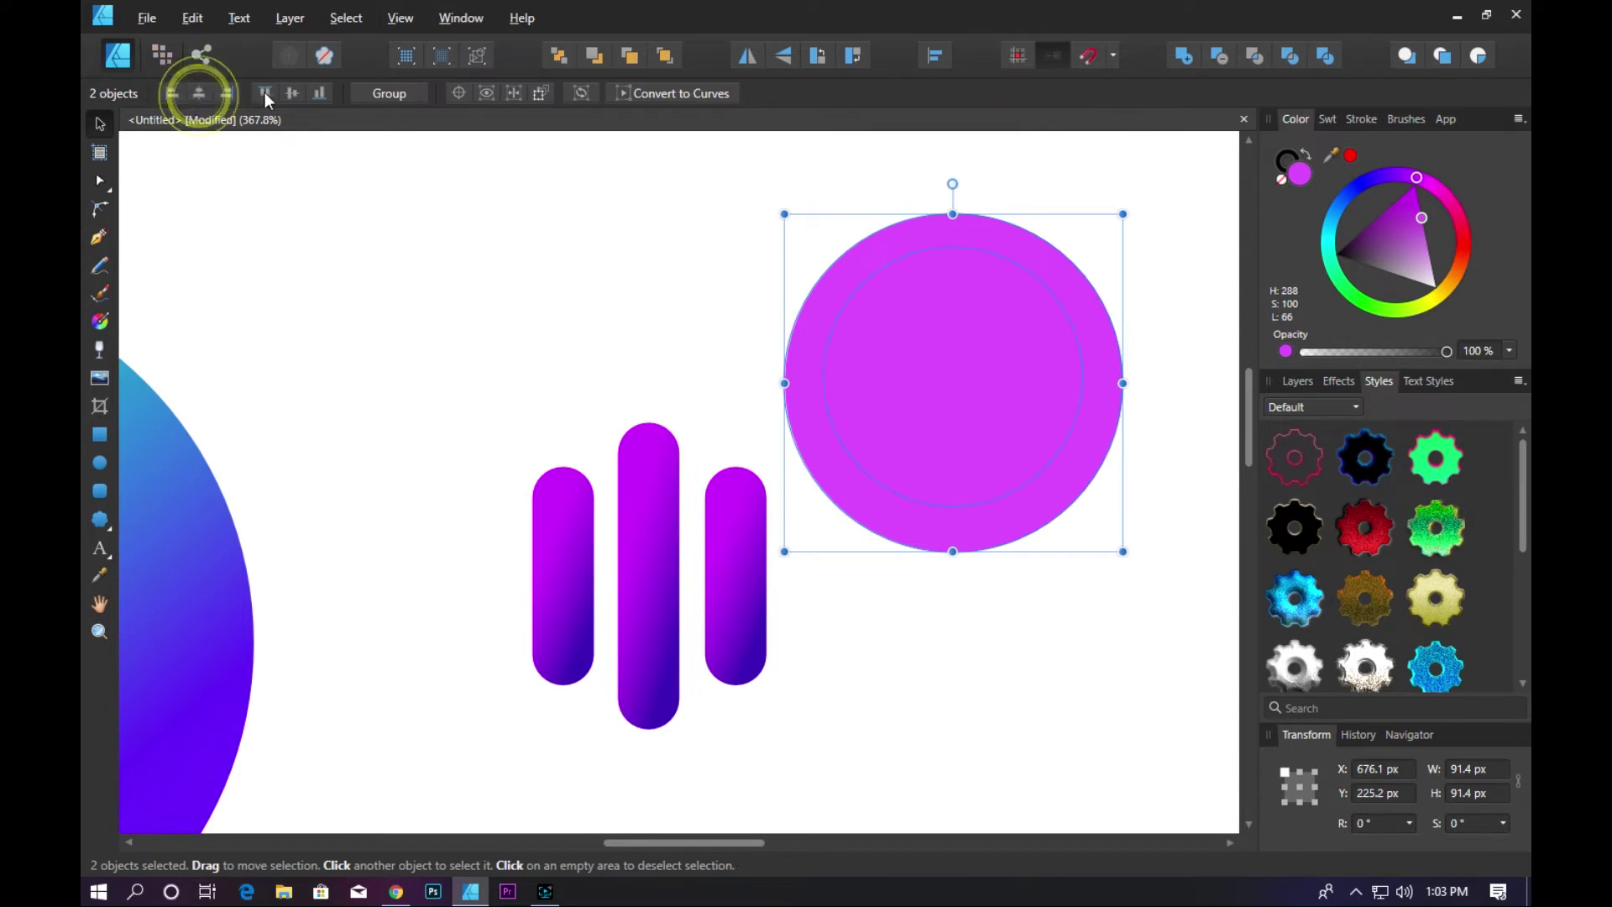
click(289, 93)
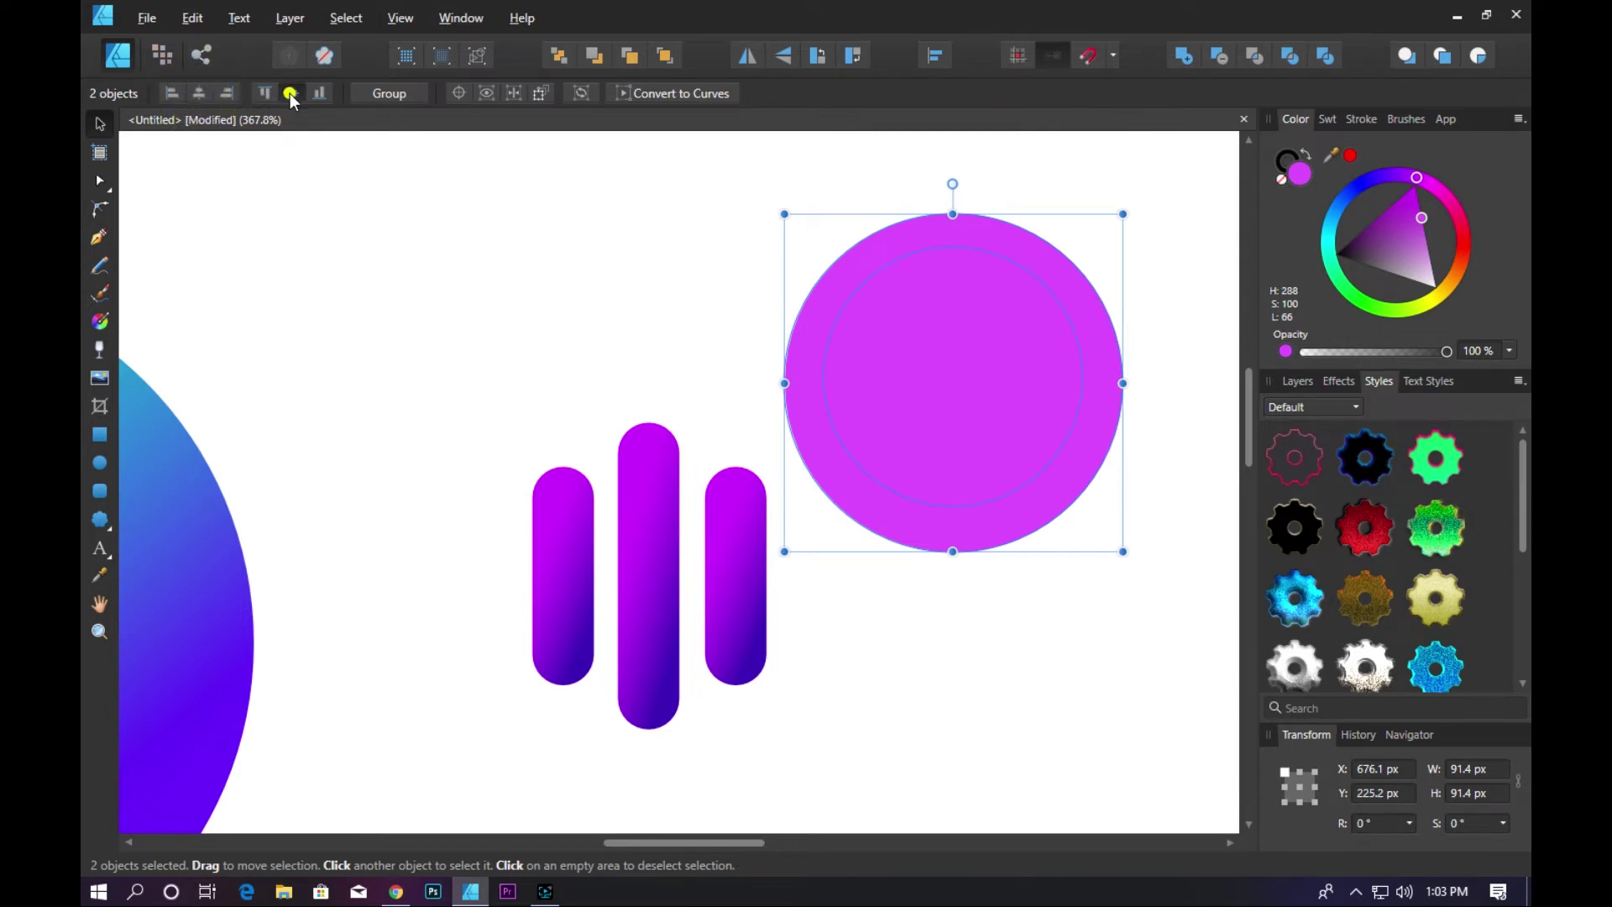
- Recolour the inner circle a pale lilac
click(450, 315)
click(1025, 437)
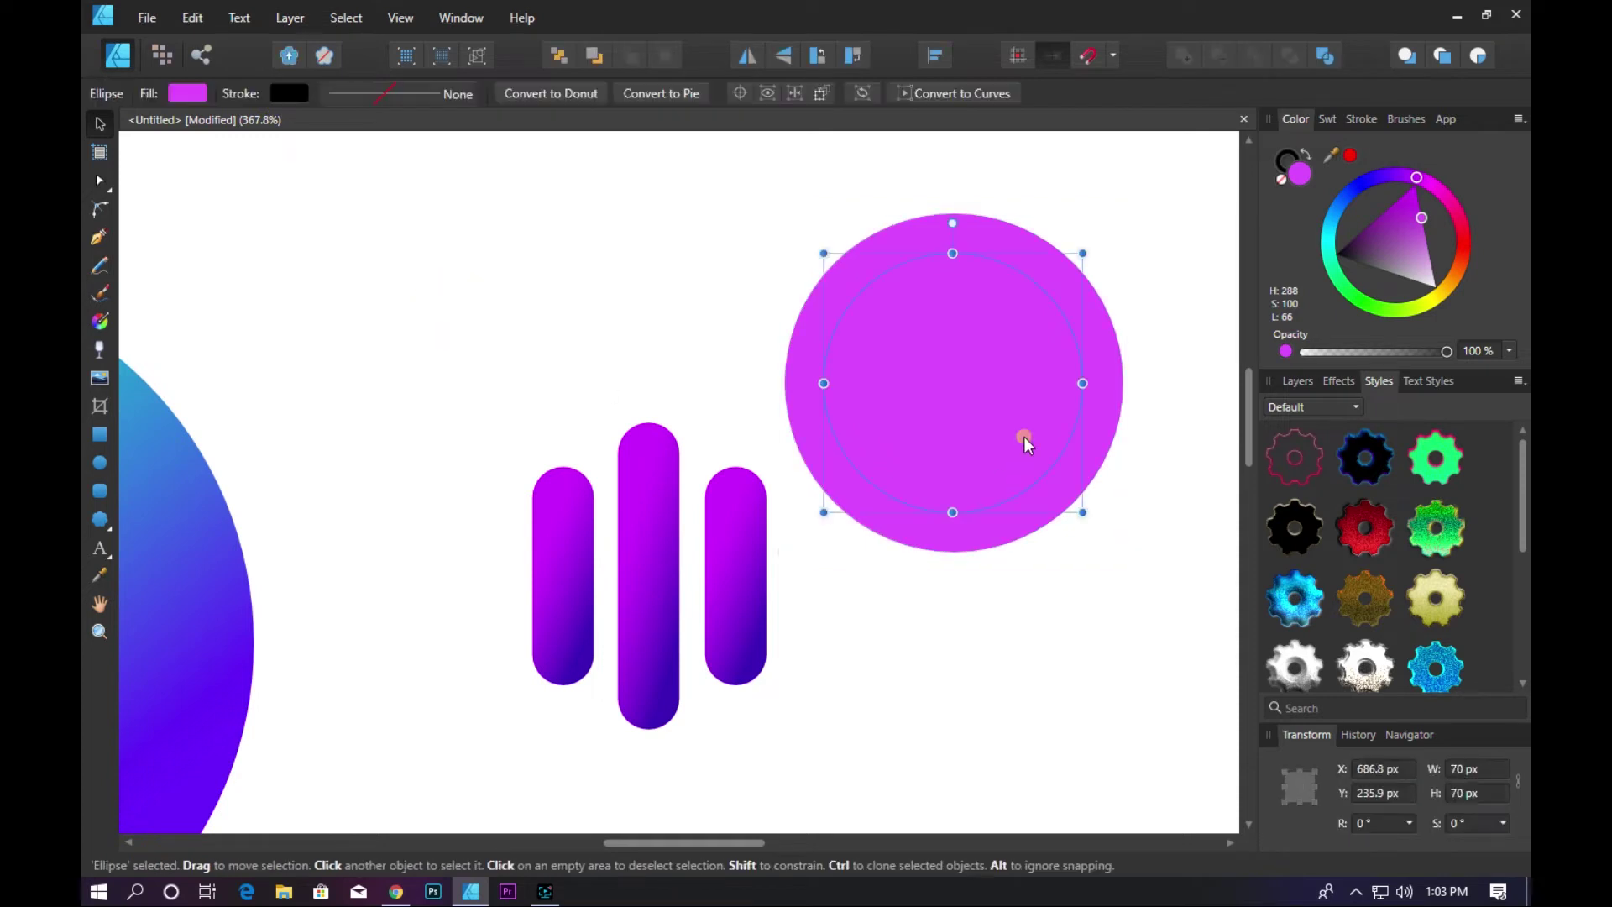
click(1408, 244)
drag(1391, 264, 1426, 260)
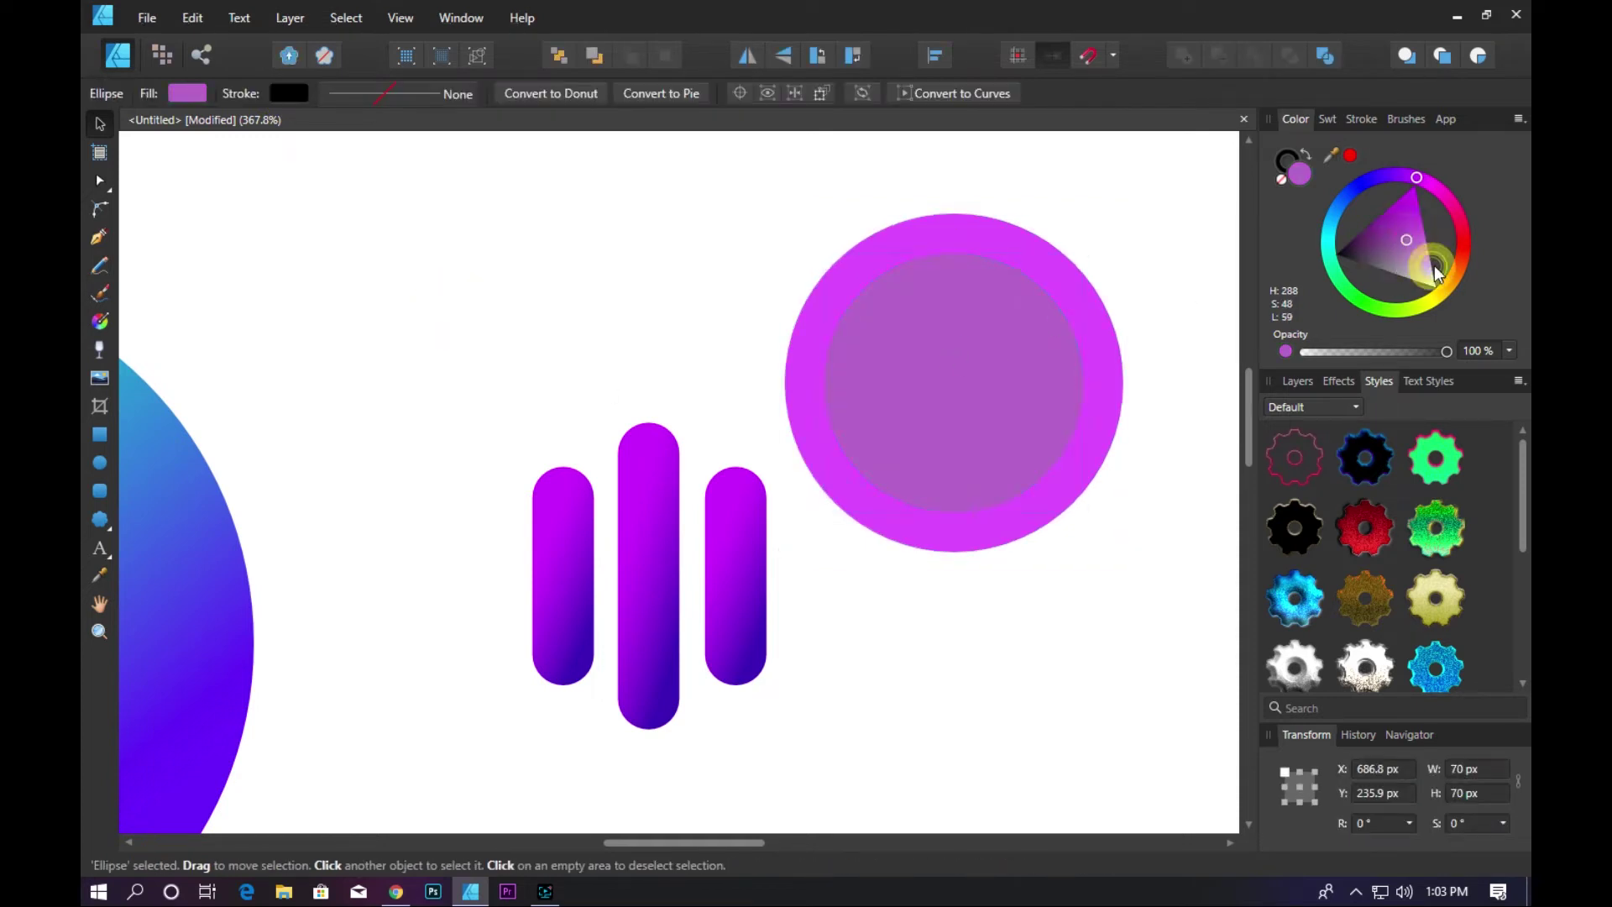
- Shrink the inner circle to about 63 px and select it together with the outer circle
click(1187, 494)
click(954, 372)
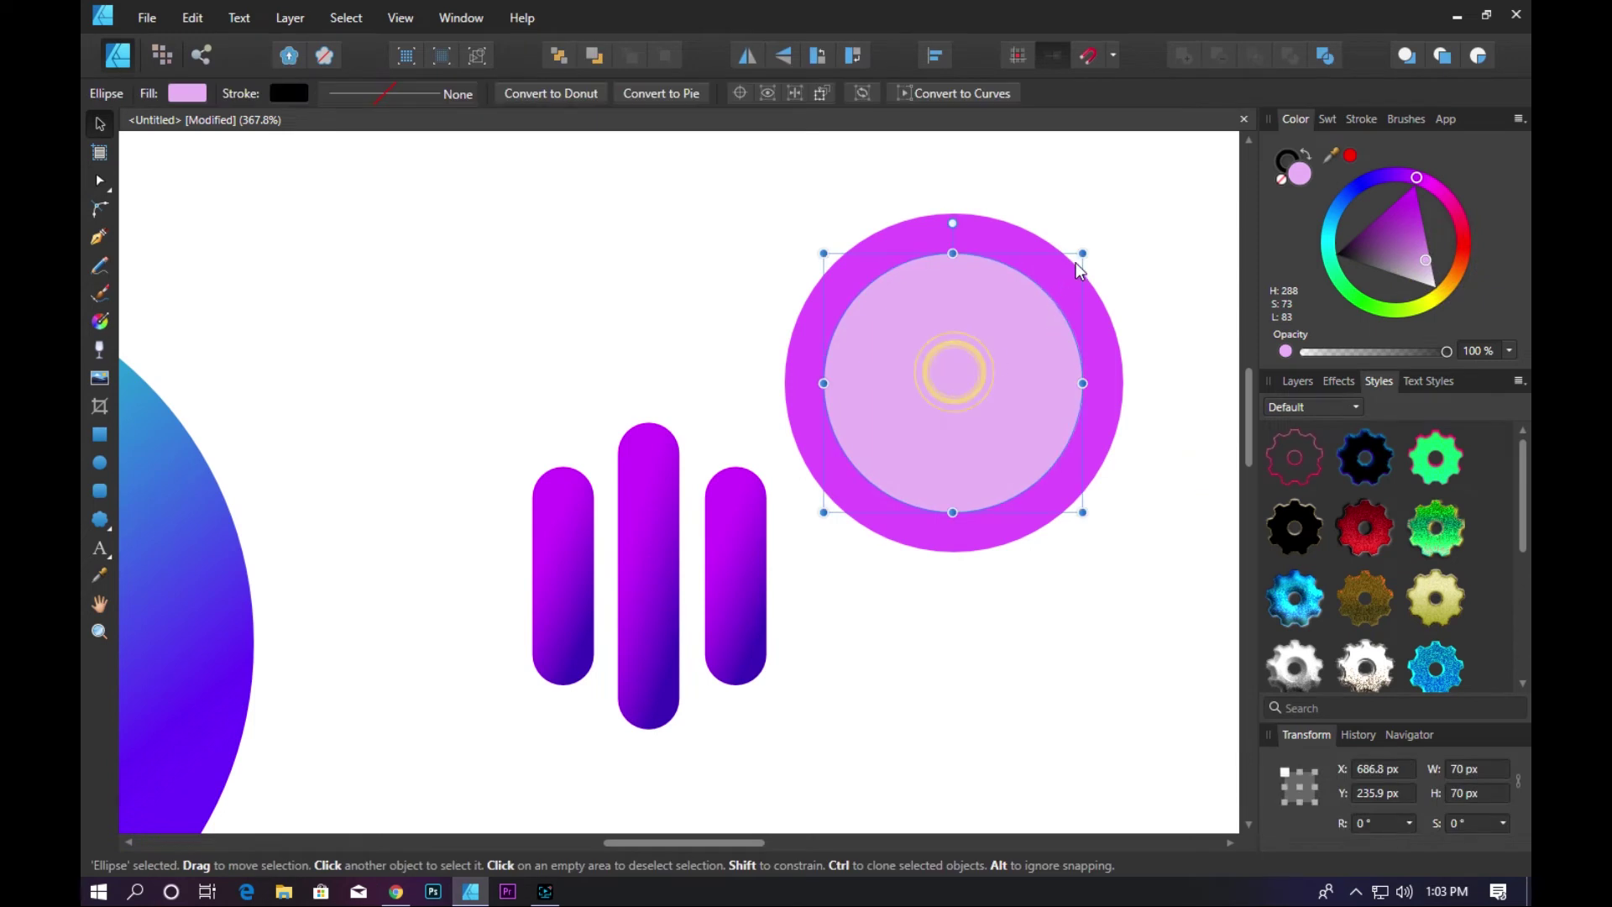
drag(1082, 252, 1073, 259)
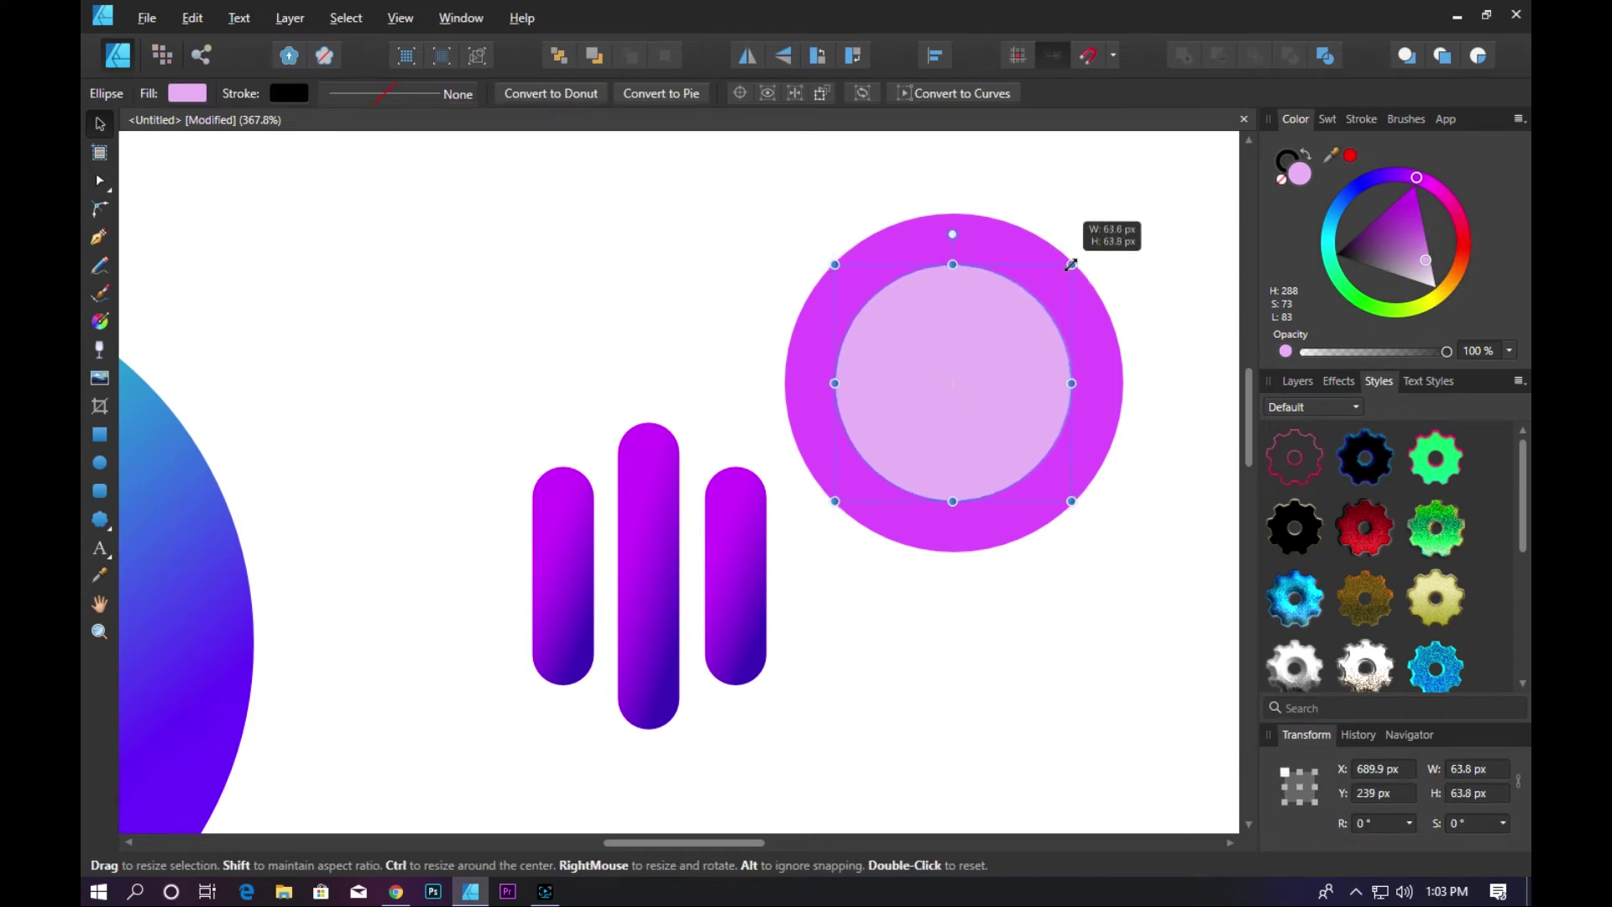
mouse_move(1073, 259)
mouse_down()
mouse_move(1065, 274)
mouse_move(1083, 283)
mouse_up()
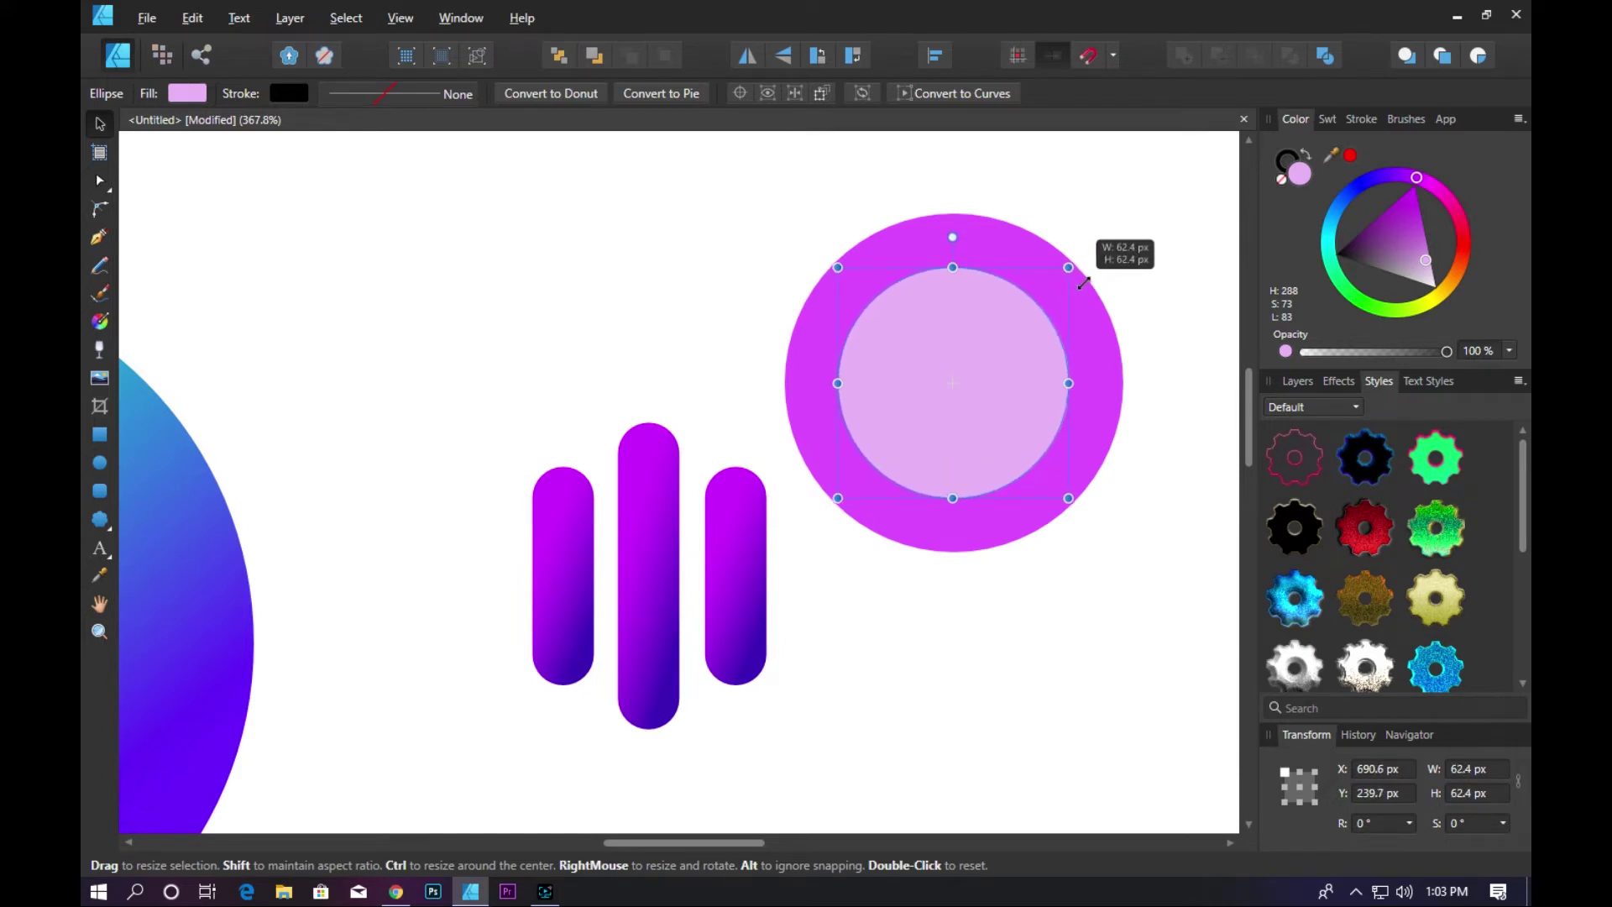
drag(1083, 283, 1086, 285)
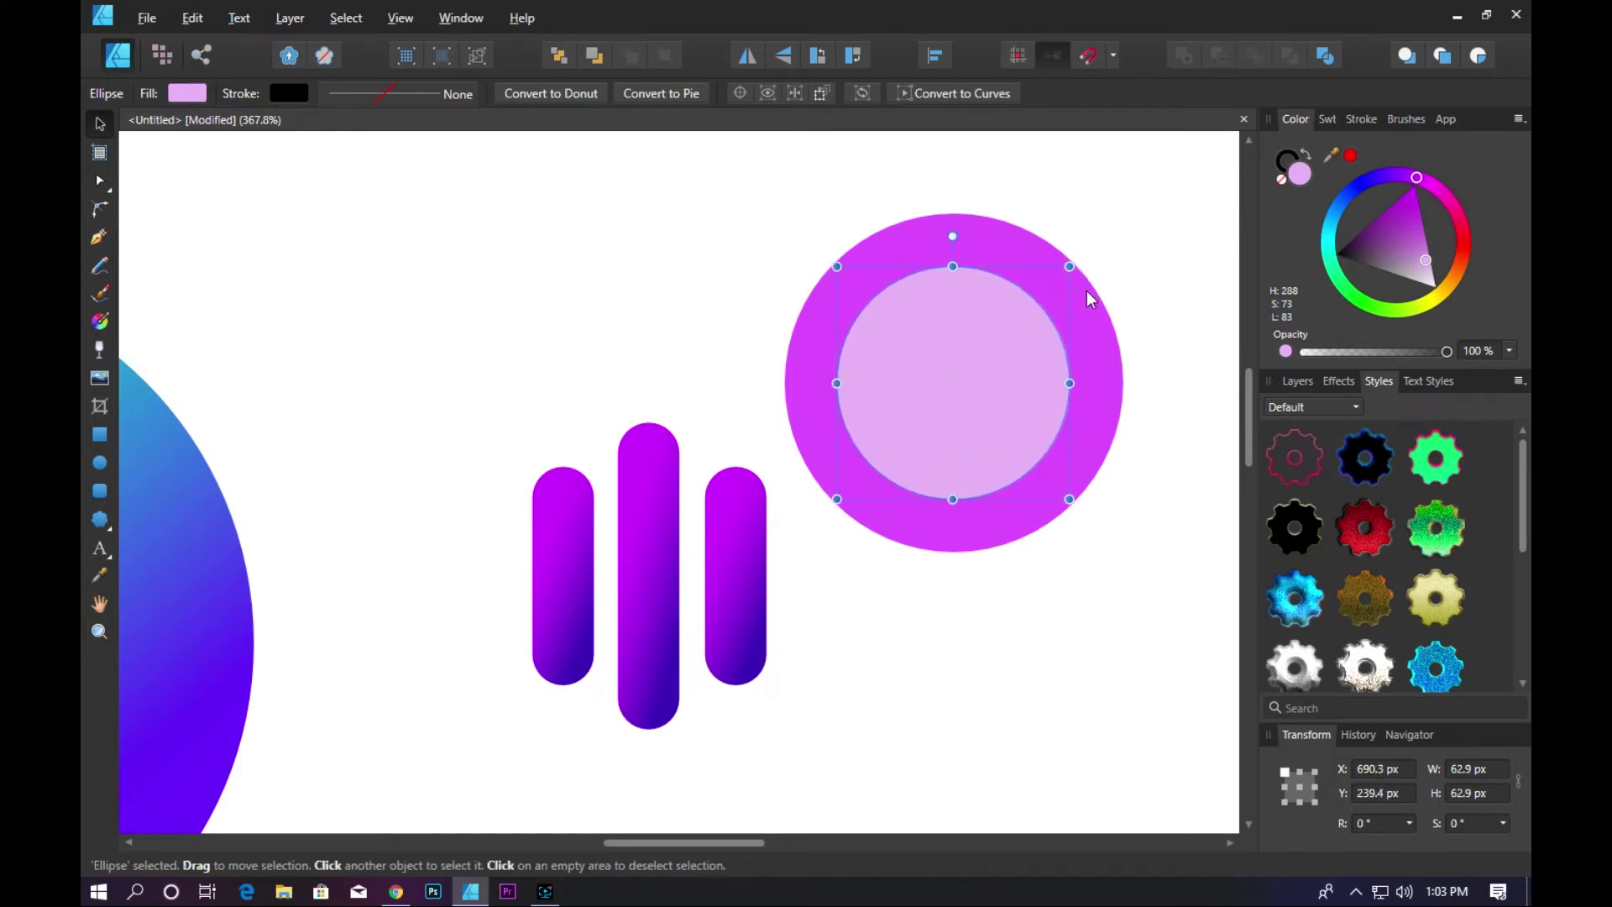
click(1138, 534)
click(928, 421)
shift+click(1102, 407)
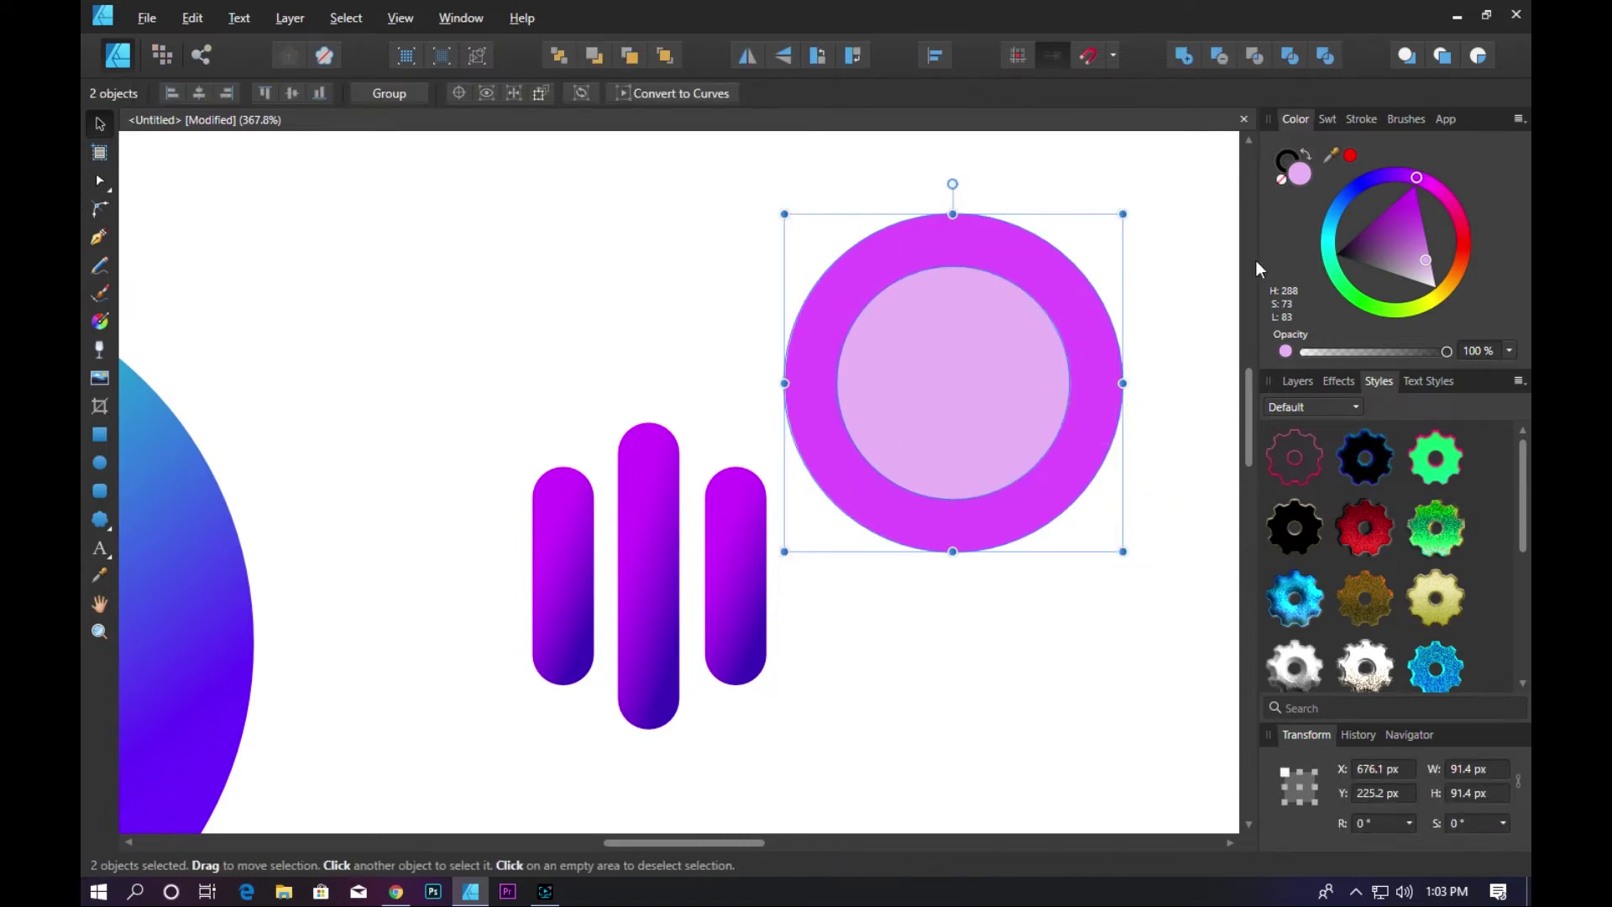
- Subtract the inner circle to form a magenta ring, then reposition and slightly enlarge it
click(1292, 54)
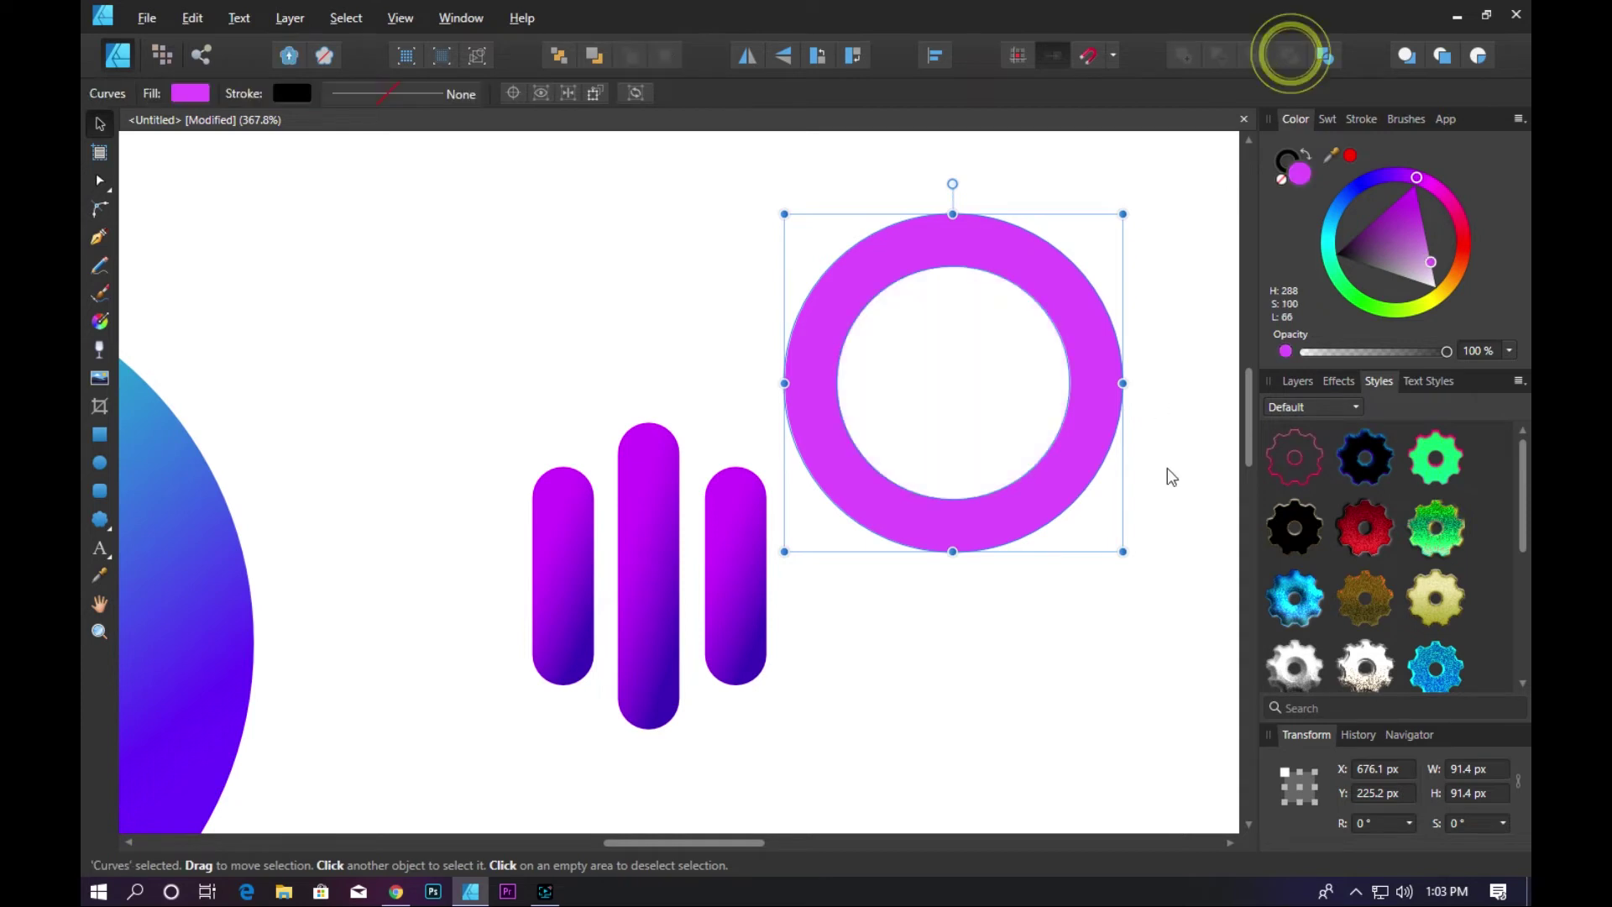
click(1127, 533)
mouse_move(1075, 502)
mouse_down()
mouse_move(1048, 461)
mouse_move(1057, 507)
mouse_up()
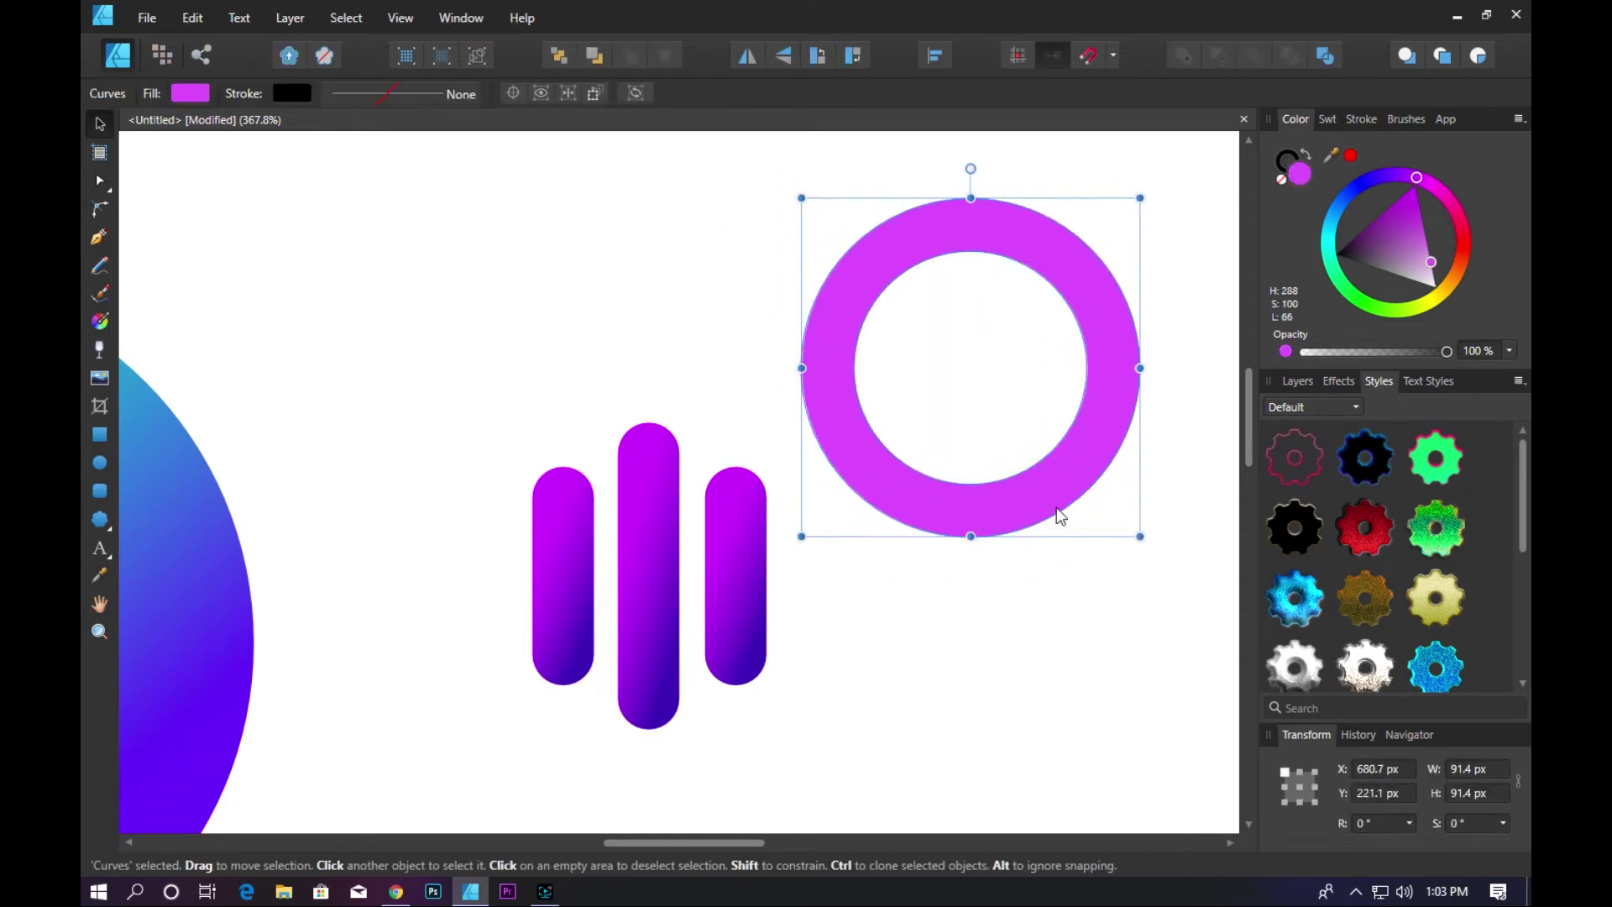
drag(1145, 540, 1172, 569)
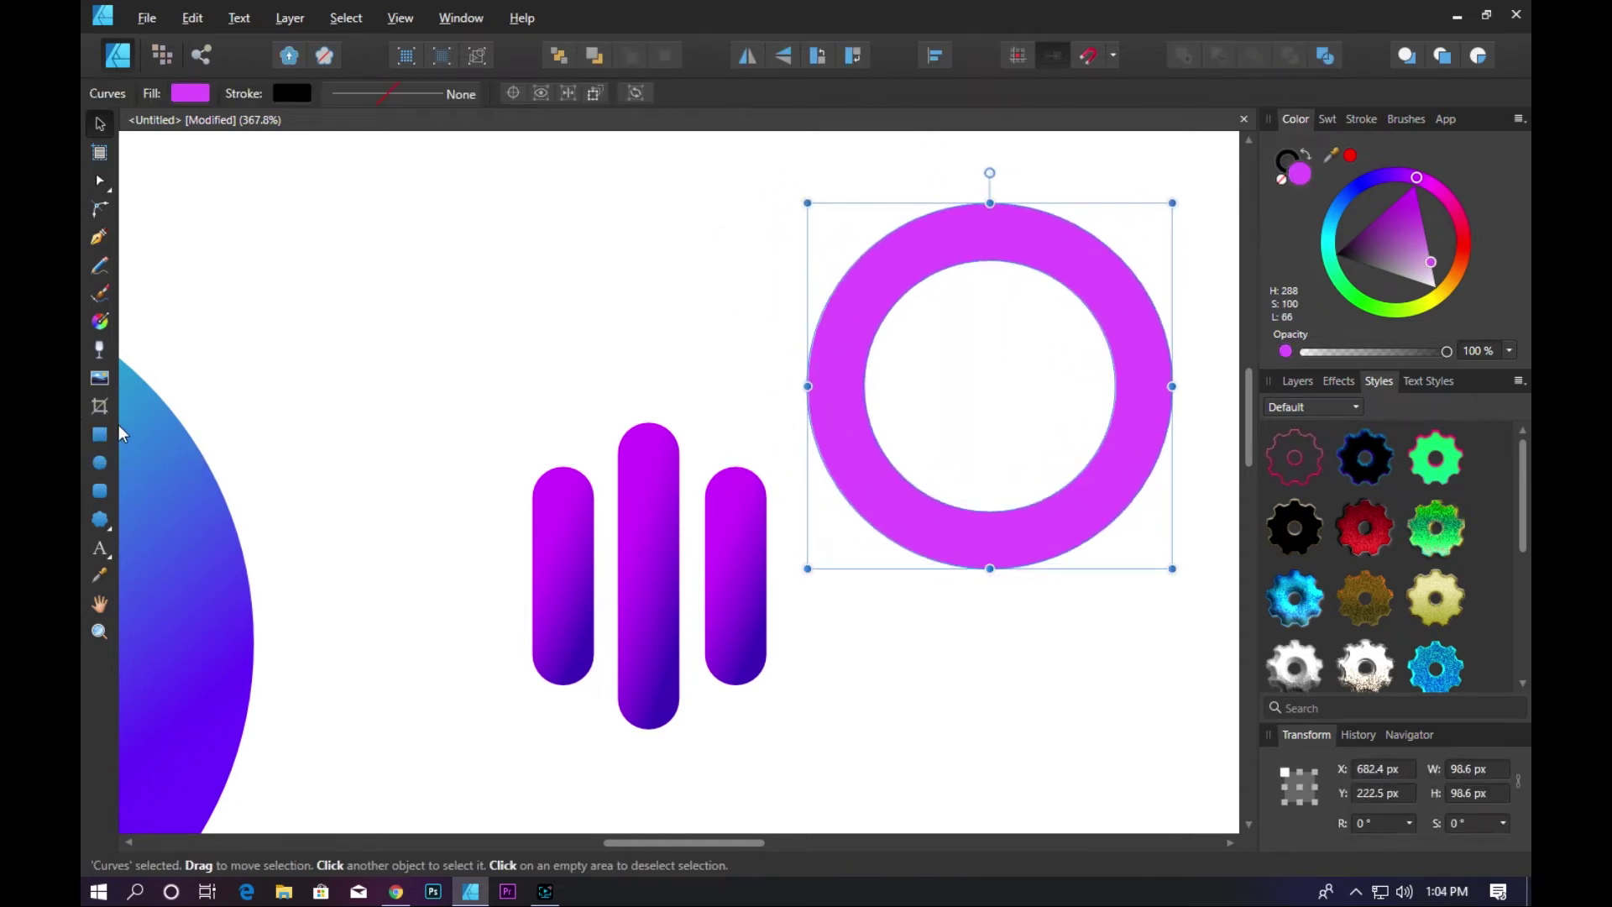
- Subtract a rectangle over the ring's lower half, leaving a 98×45 px half-ring arch
click(99, 434)
drag(770, 386, 1220, 614)
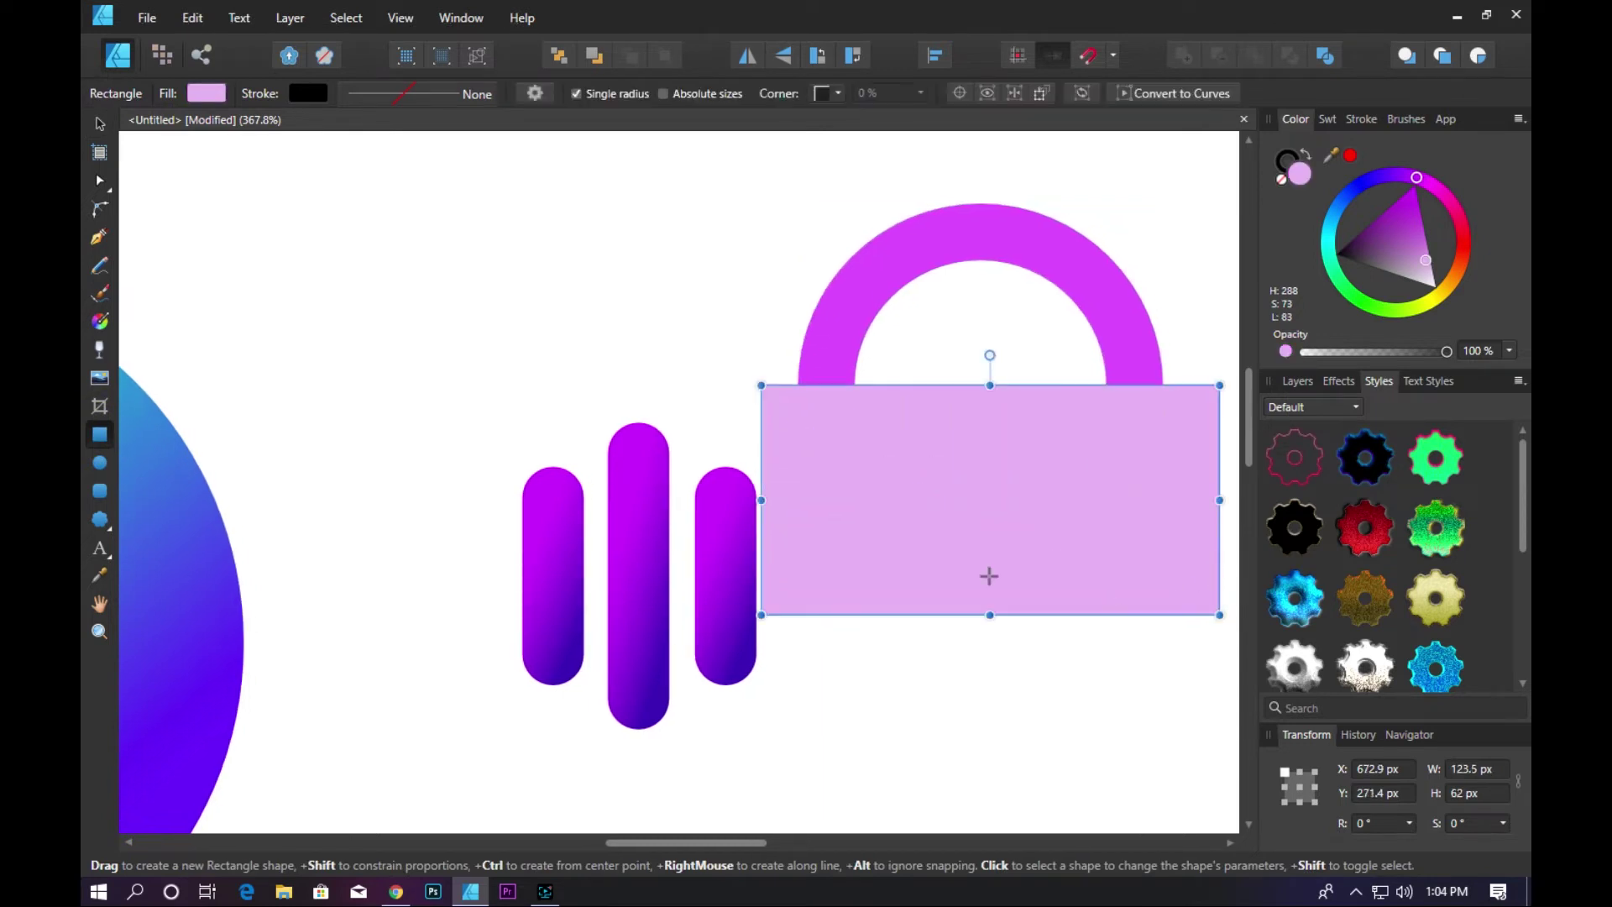
click(100, 123)
click(451, 361)
click(869, 534)
drag(920, 512, 919, 498)
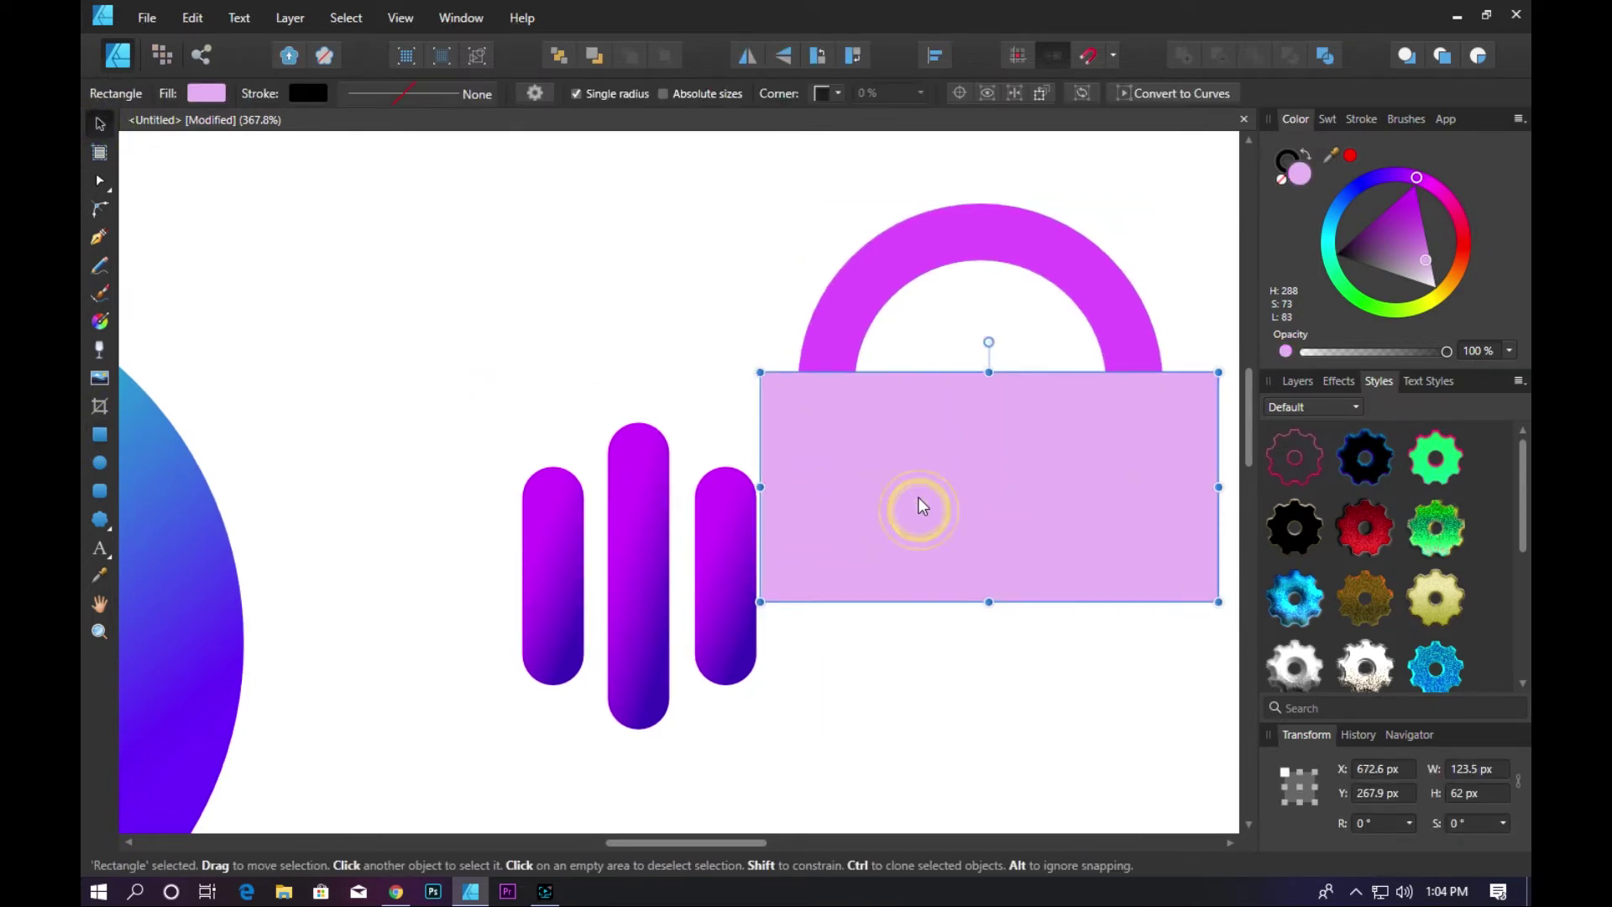
shift+click(961, 242)
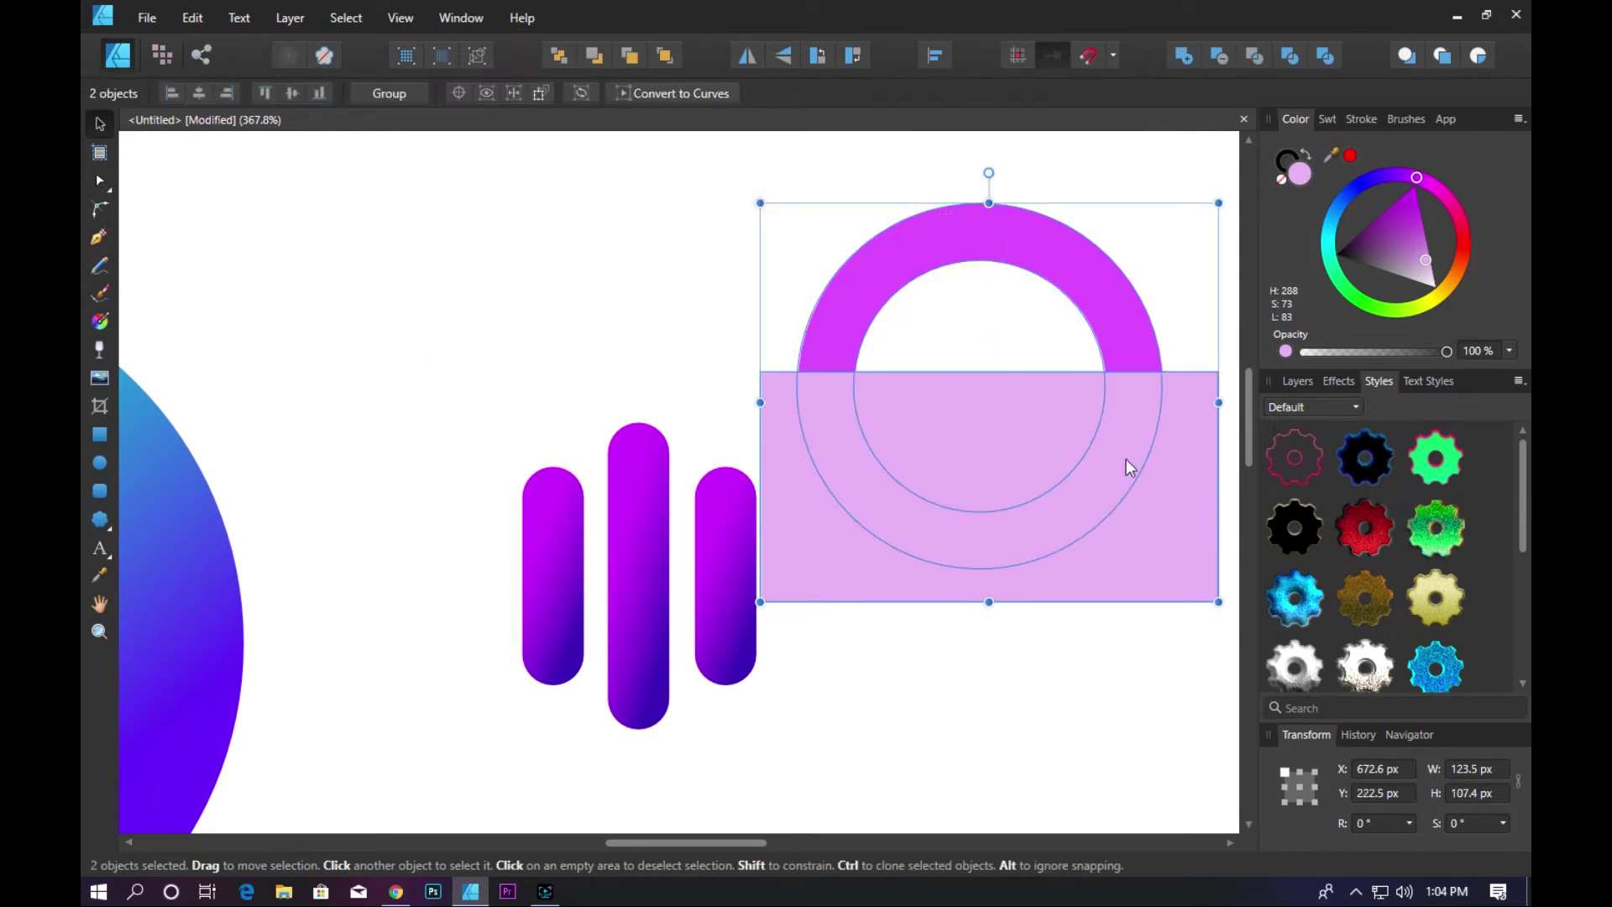
click(1224, 59)
click(602, 294)
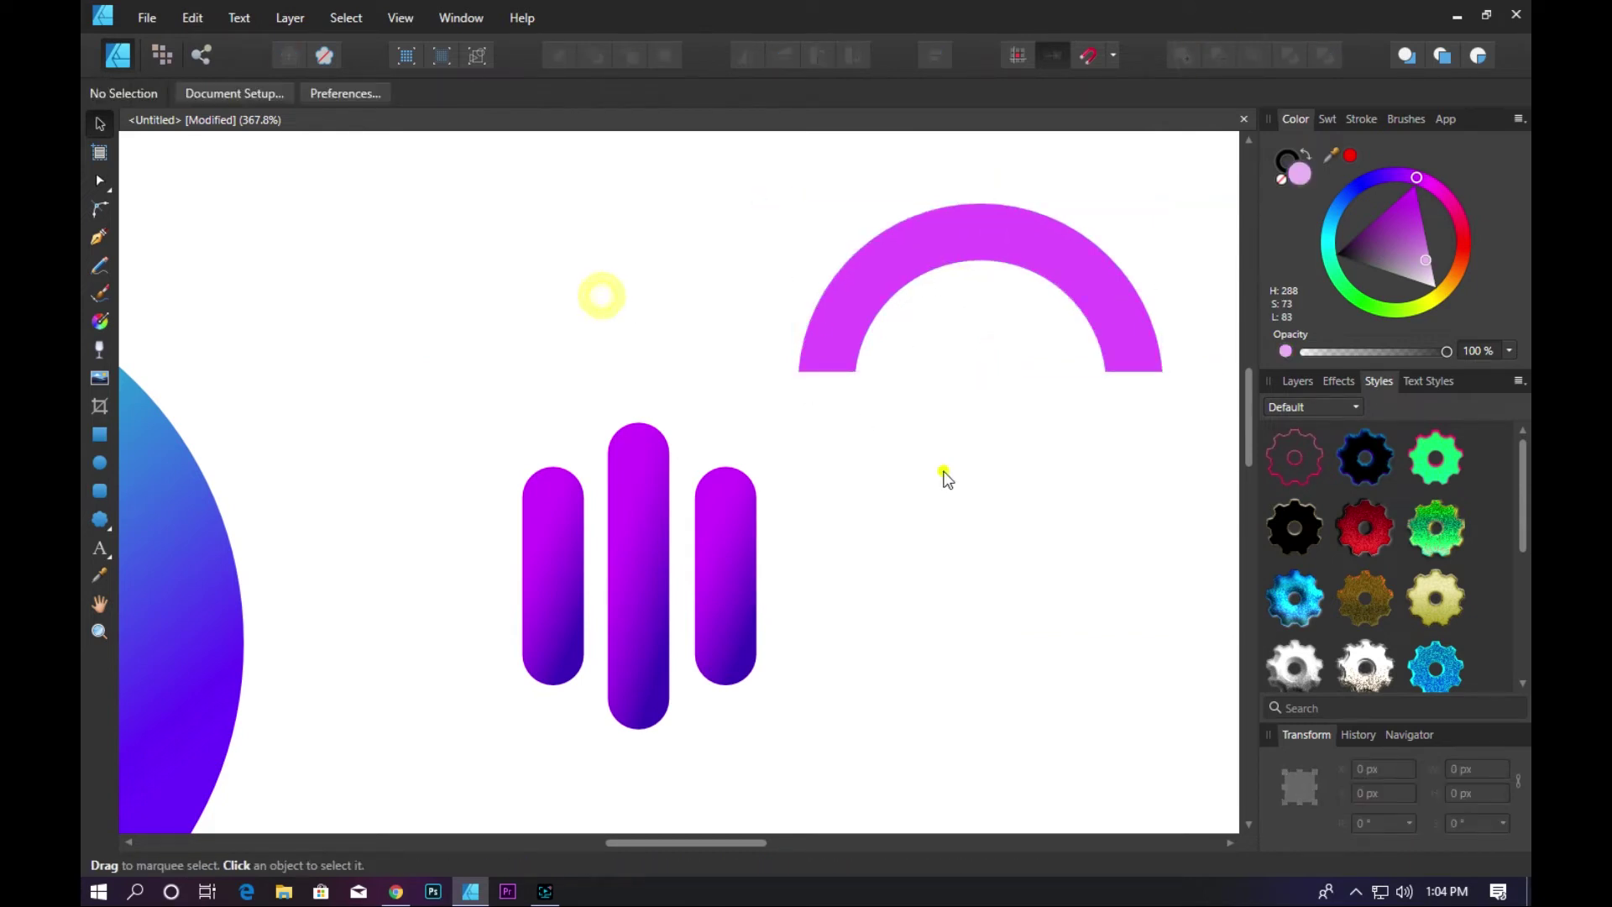
click(856, 316)
- Move the arch over the bars and enlarge it to span them
mouse_move(856, 316)
mouse_down()
mouse_move(502, 391)
mouse_move(520, 403)
mouse_up()
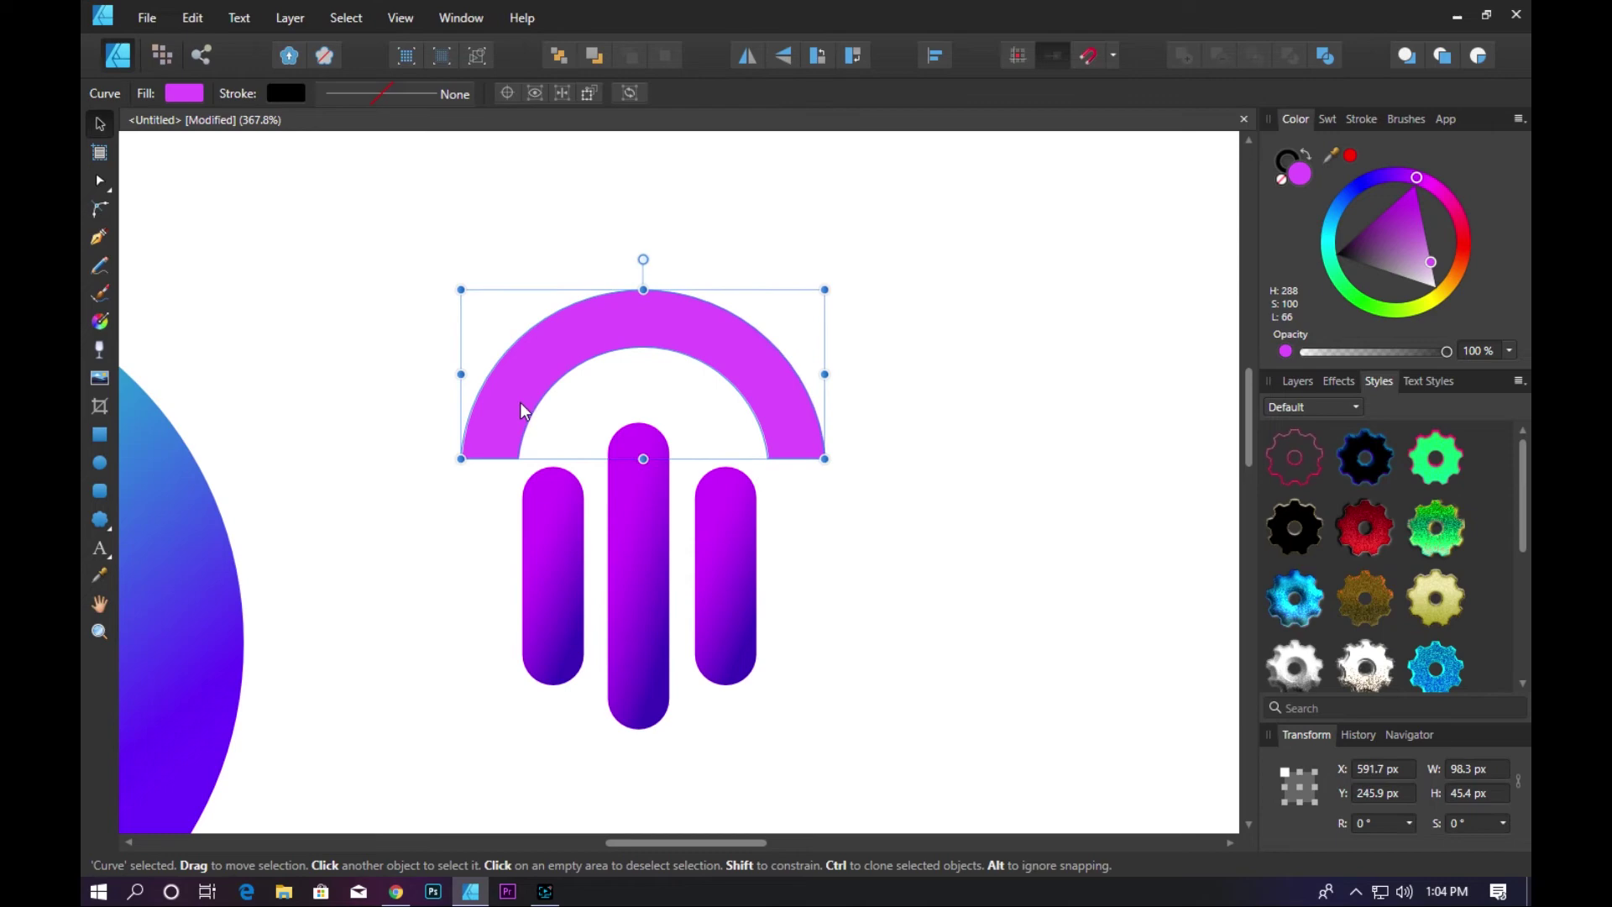
mouse_move(815, 463)
mouse_down()
mouse_move(827, 486)
mouse_move(793, 444)
mouse_up()
click(817, 445)
click(870, 547)
- Duplicate the left bar leftwards and line the copy up under the arch's left end
click(544, 534)
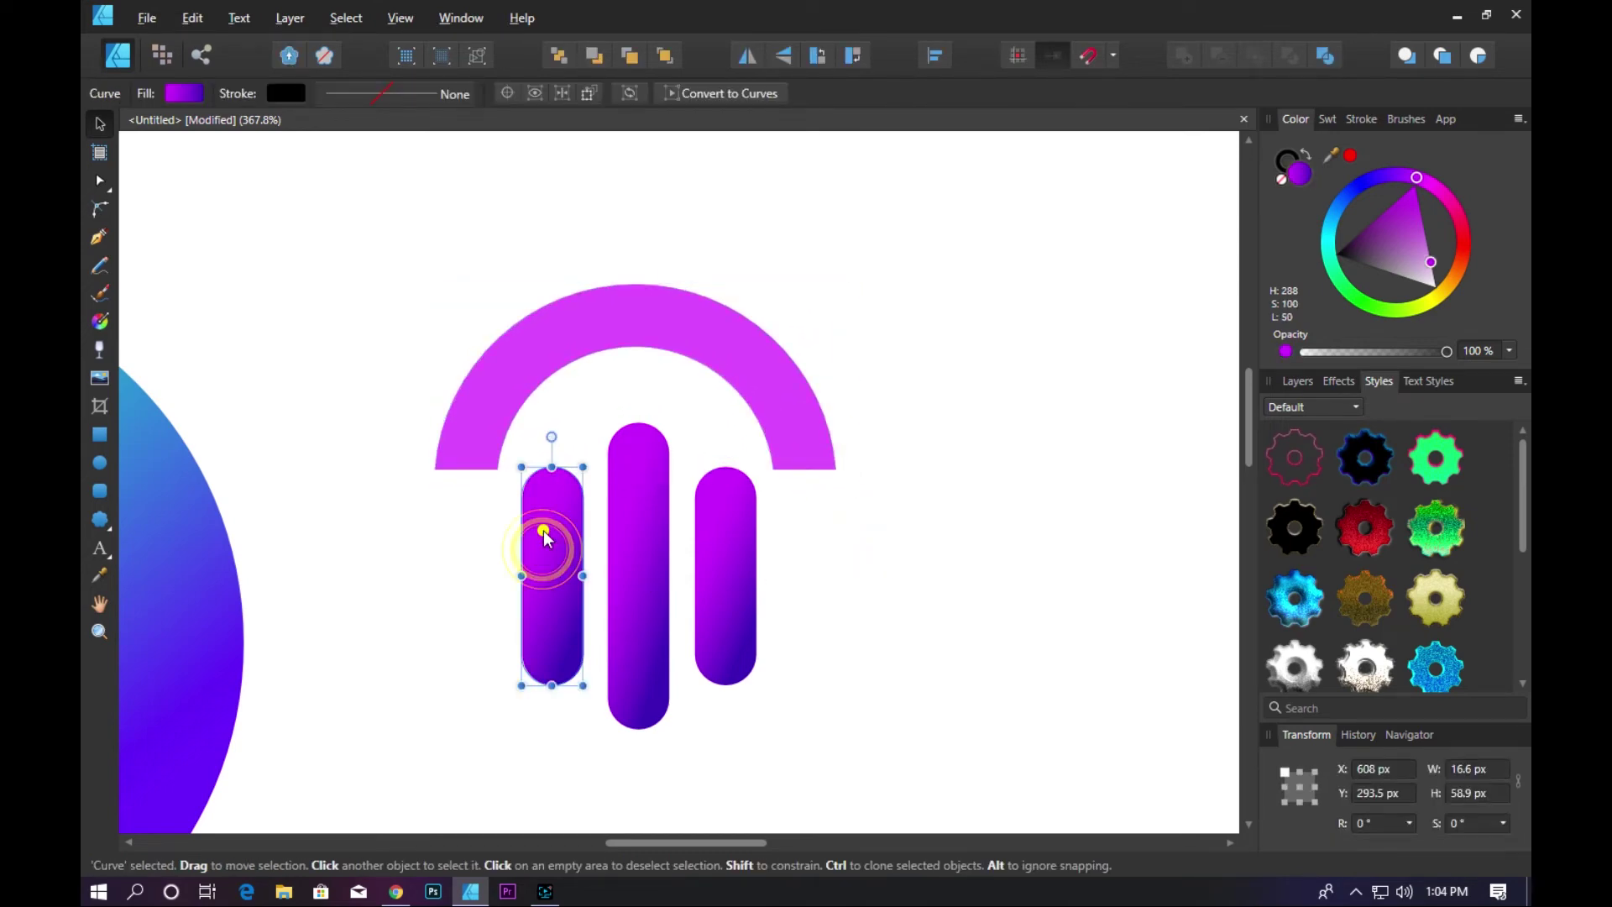
drag(544, 534, 459, 518)
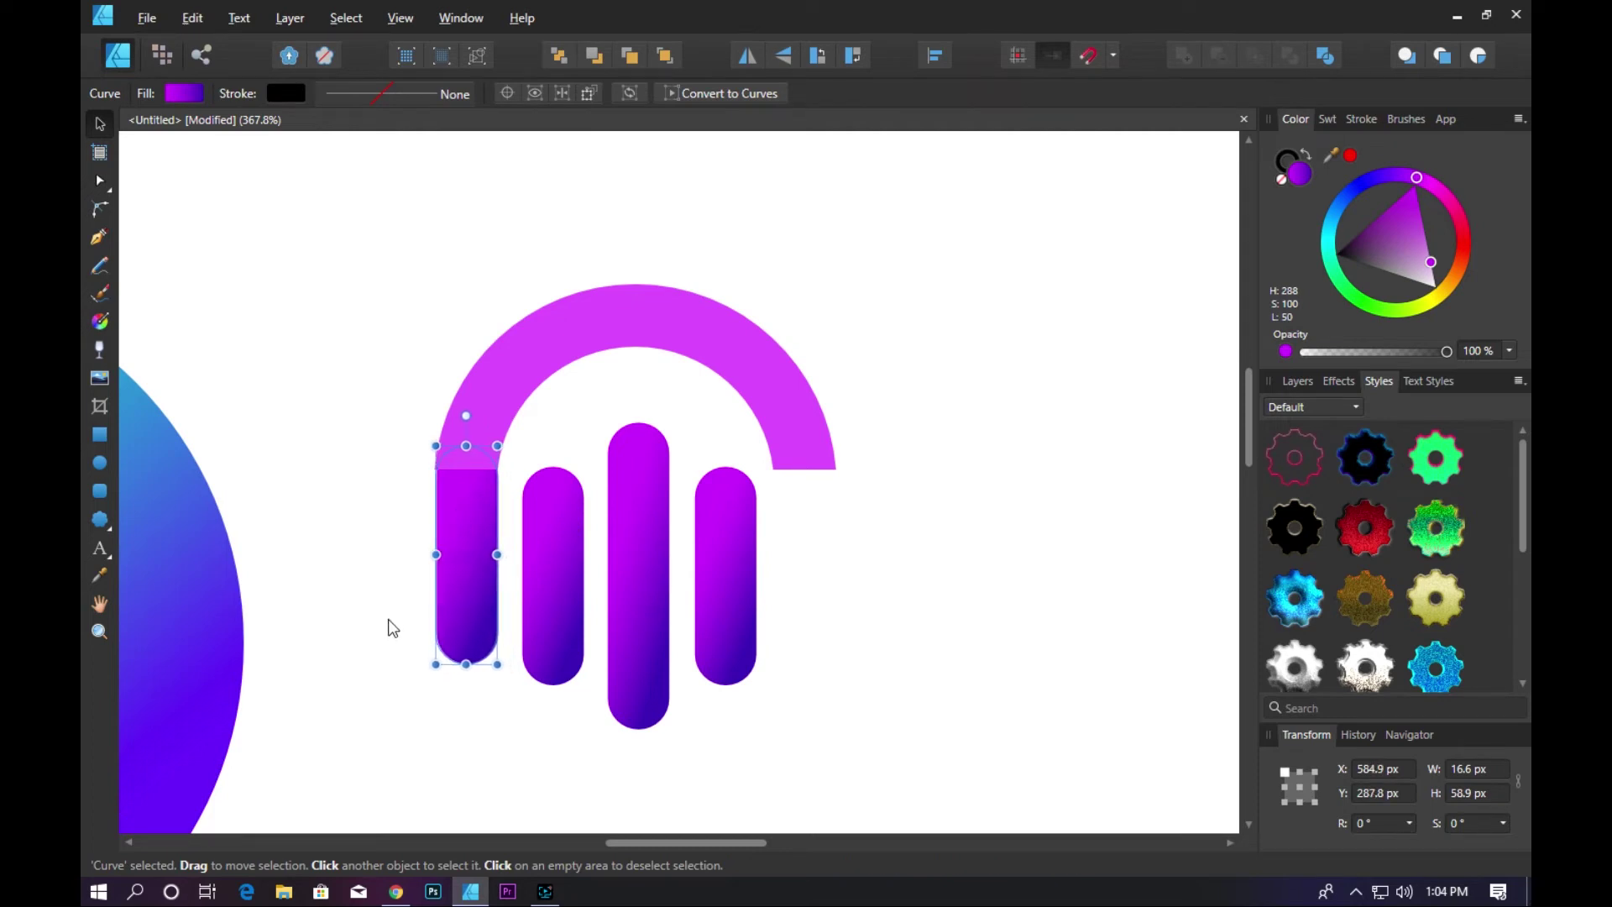
click(387, 621)
click(465, 530)
drag(494, 554, 495, 554)
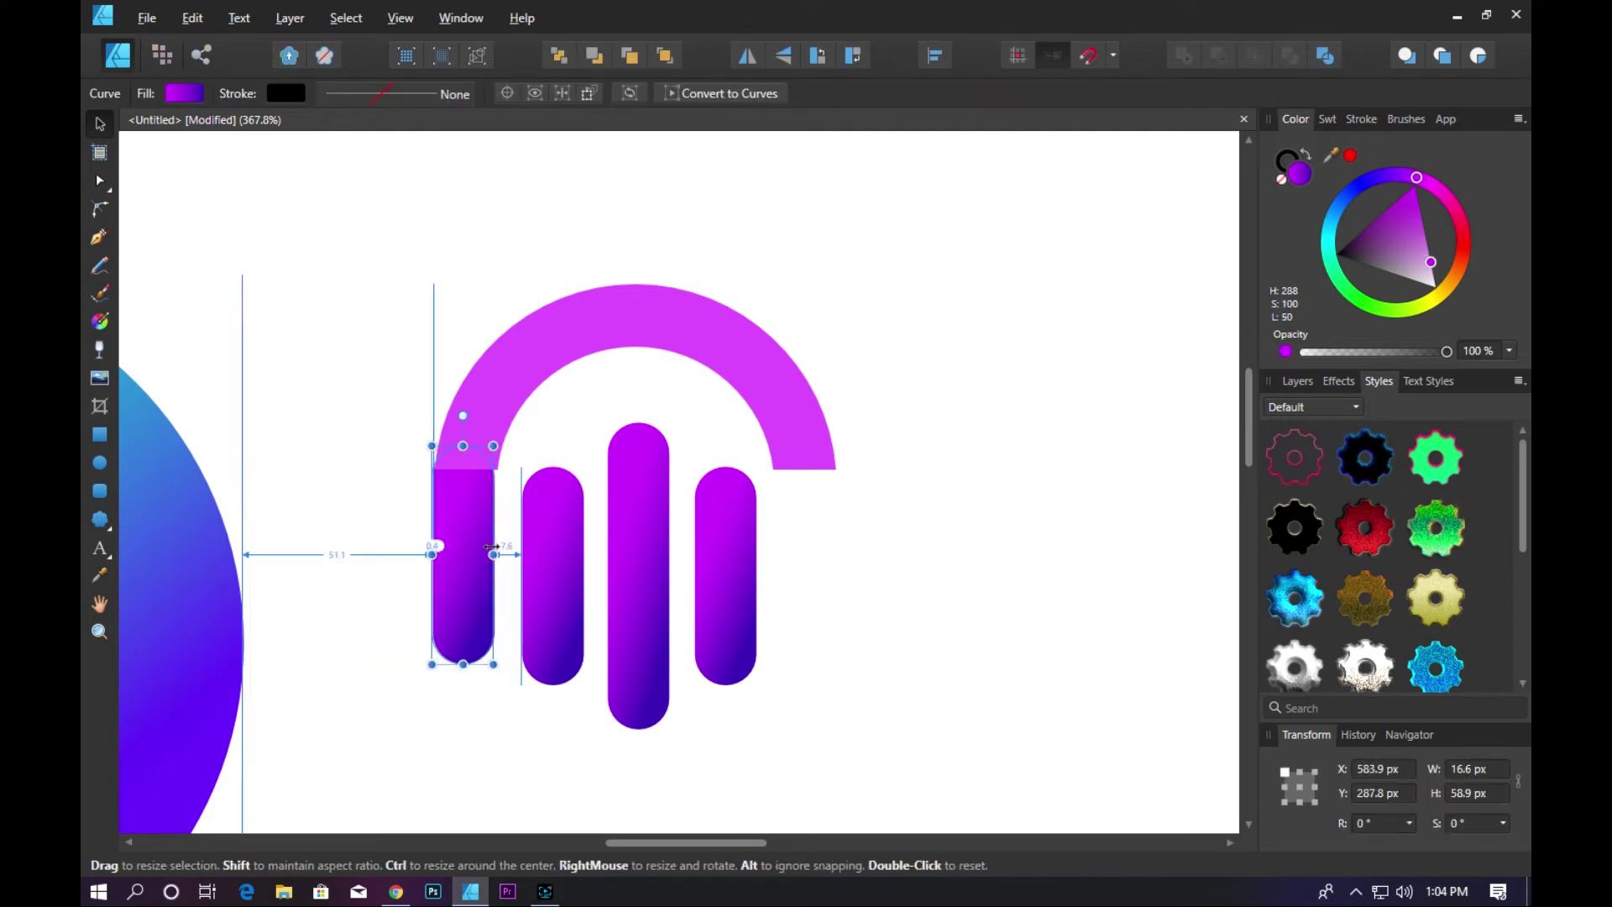
click(347, 610)
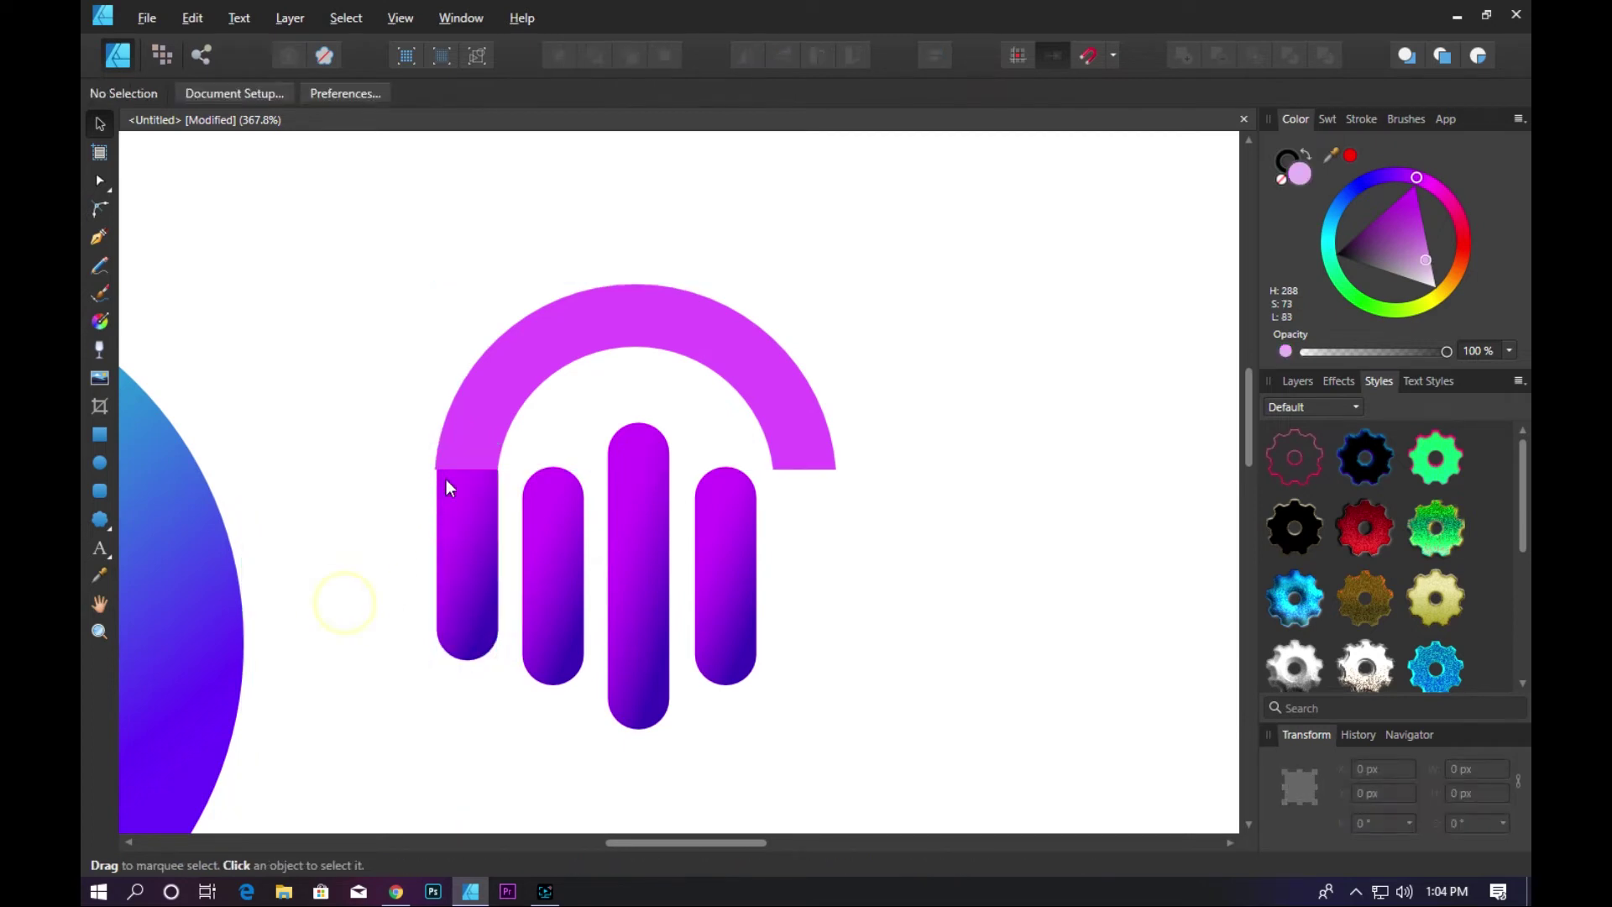
scroll(446, 479, up, 5)
- Nudge the new left bar so its edge aligns with the arch's left end
click(487, 495)
drag(486, 494, 482, 490)
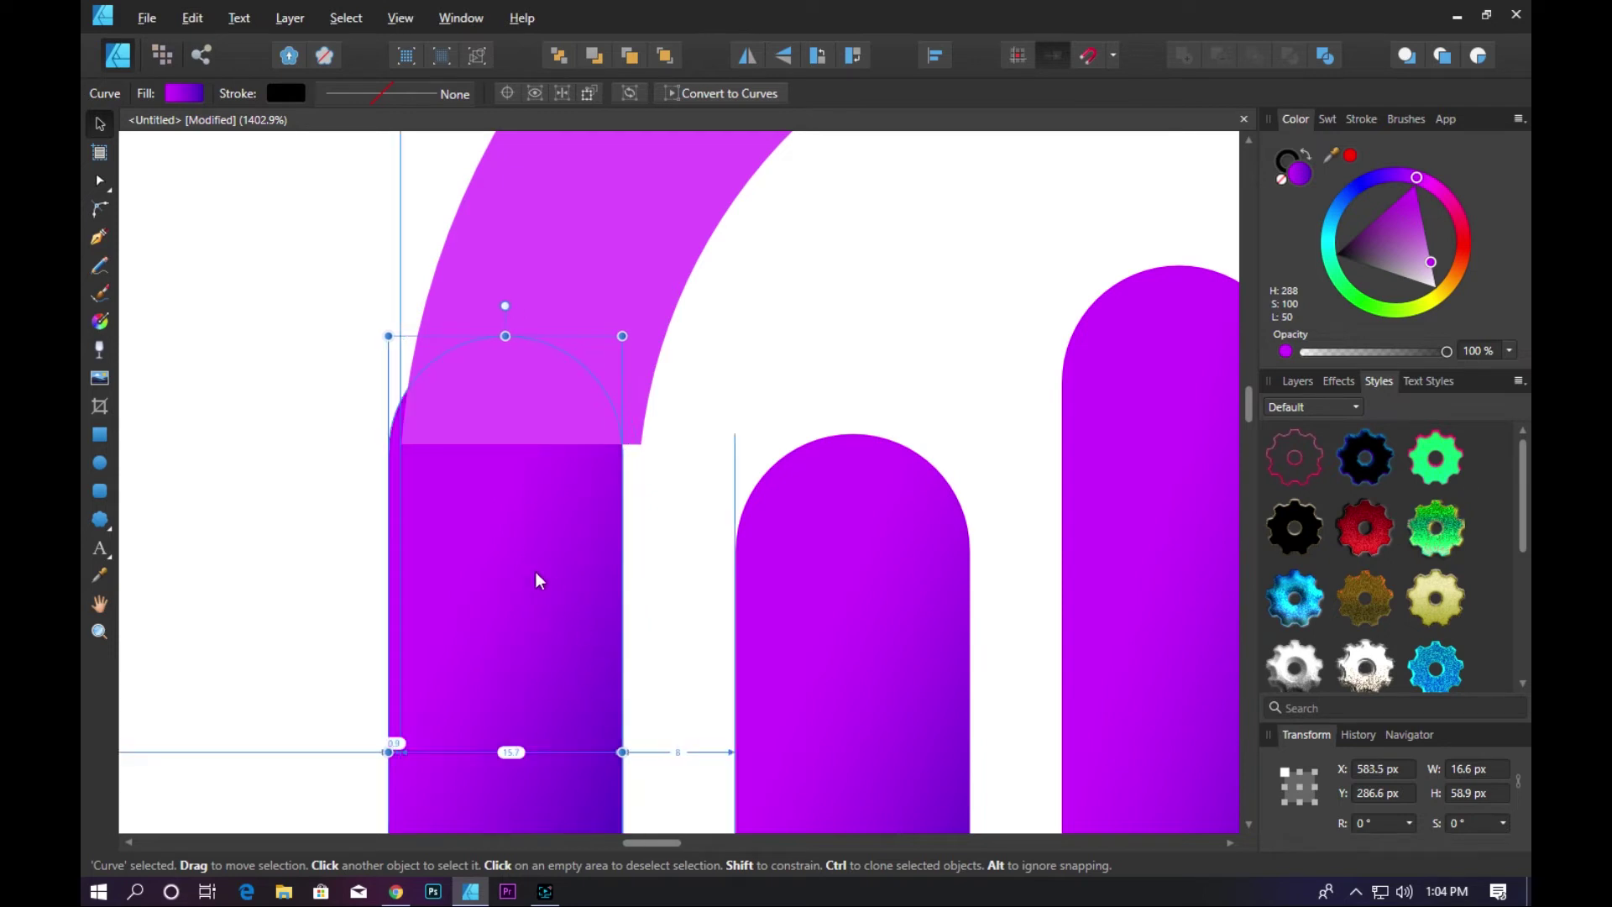
scroll(422, 464, up, 2)
scroll(420, 464, up, 3)
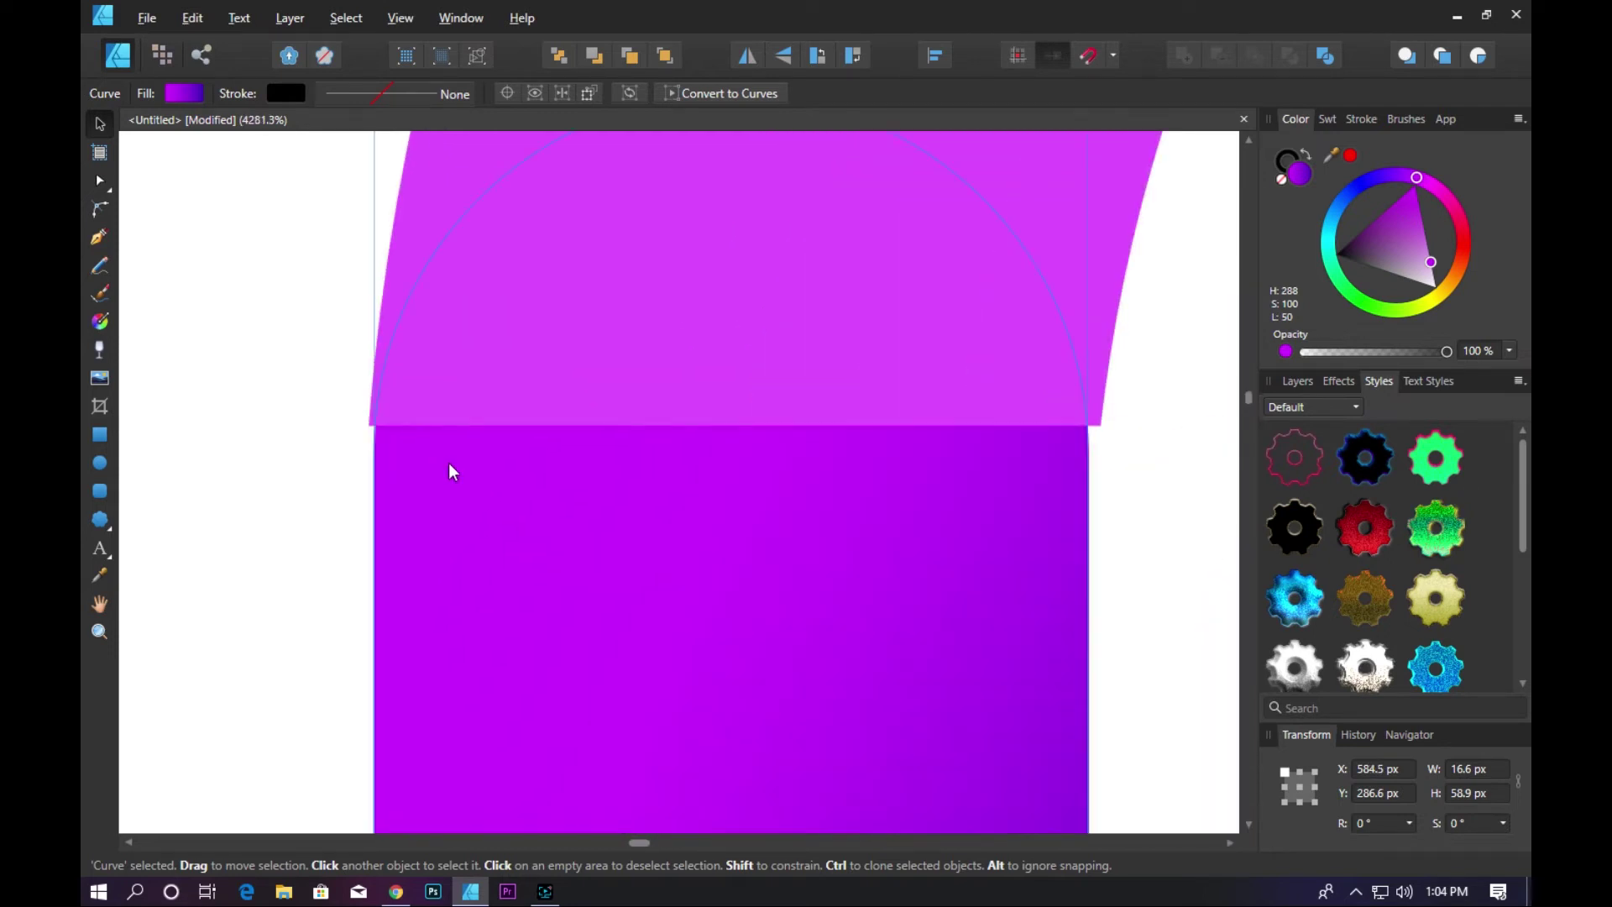
drag(449, 462, 446, 465)
scroll(447, 461, down, 2)
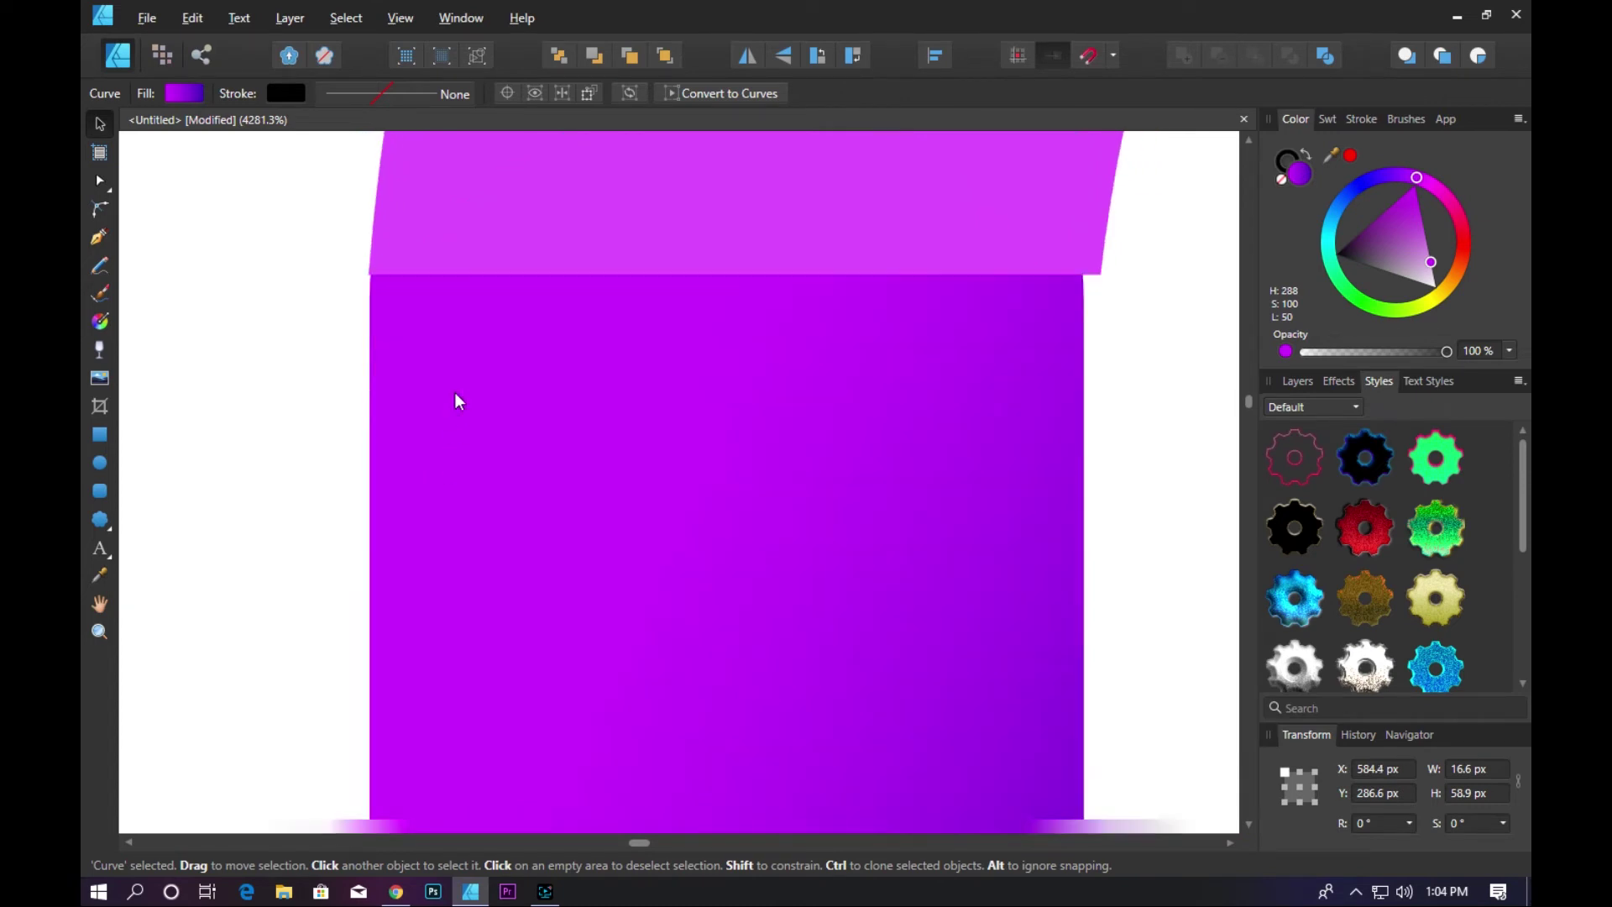
scroll(450, 399, down, 3)
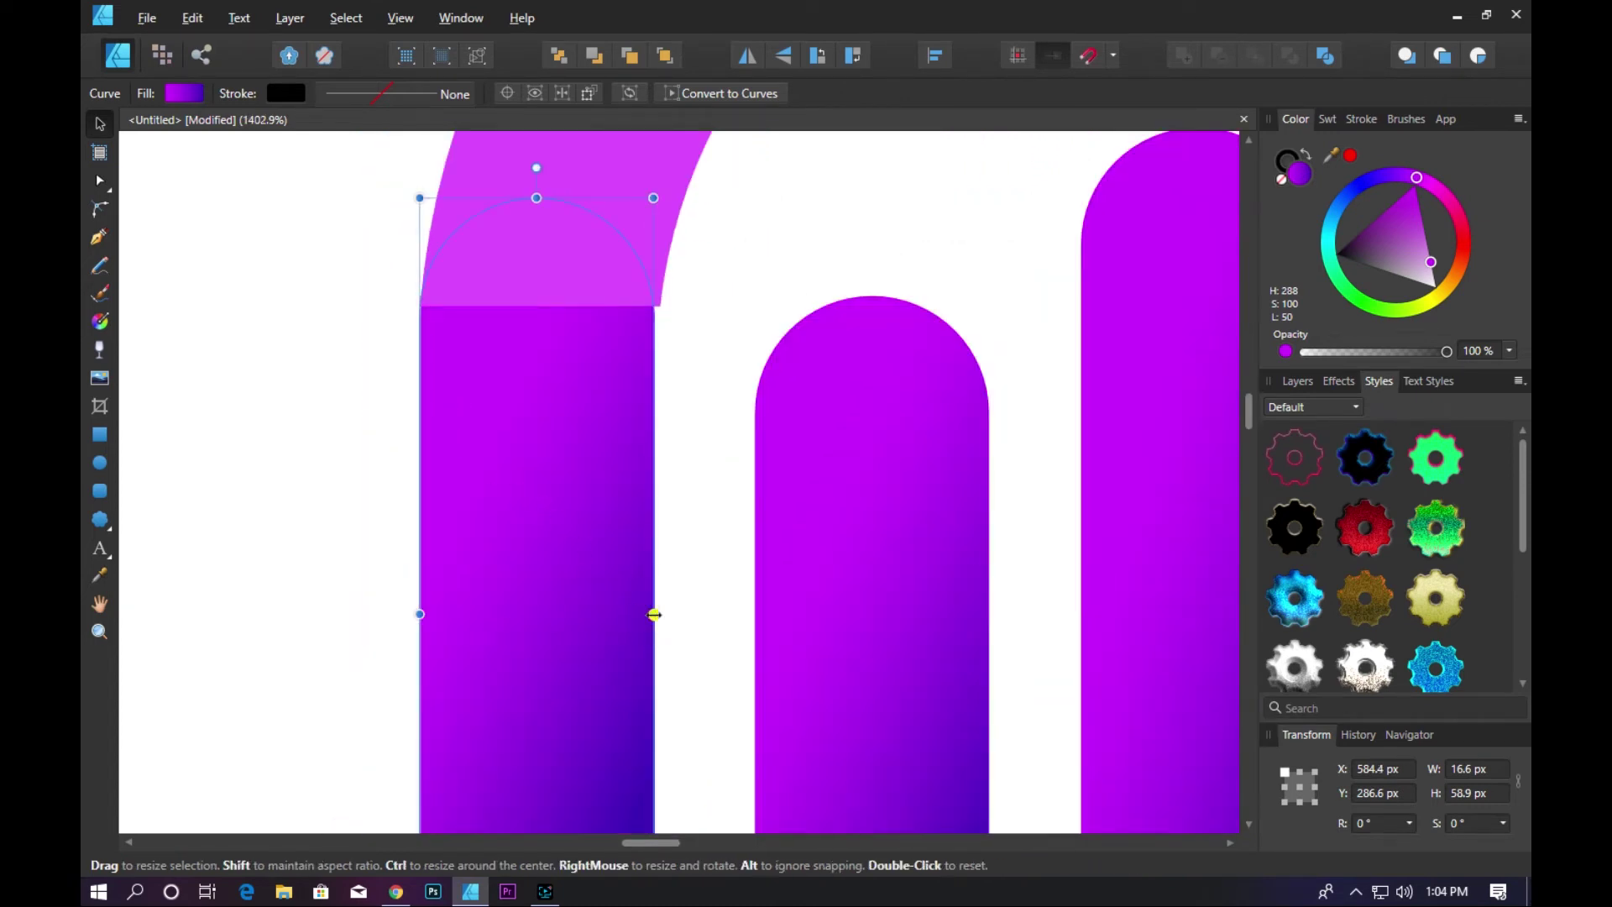
- Widen the left bar to 17 px to meet the arch, then select bar and arch together
drag(653, 614, 659, 614)
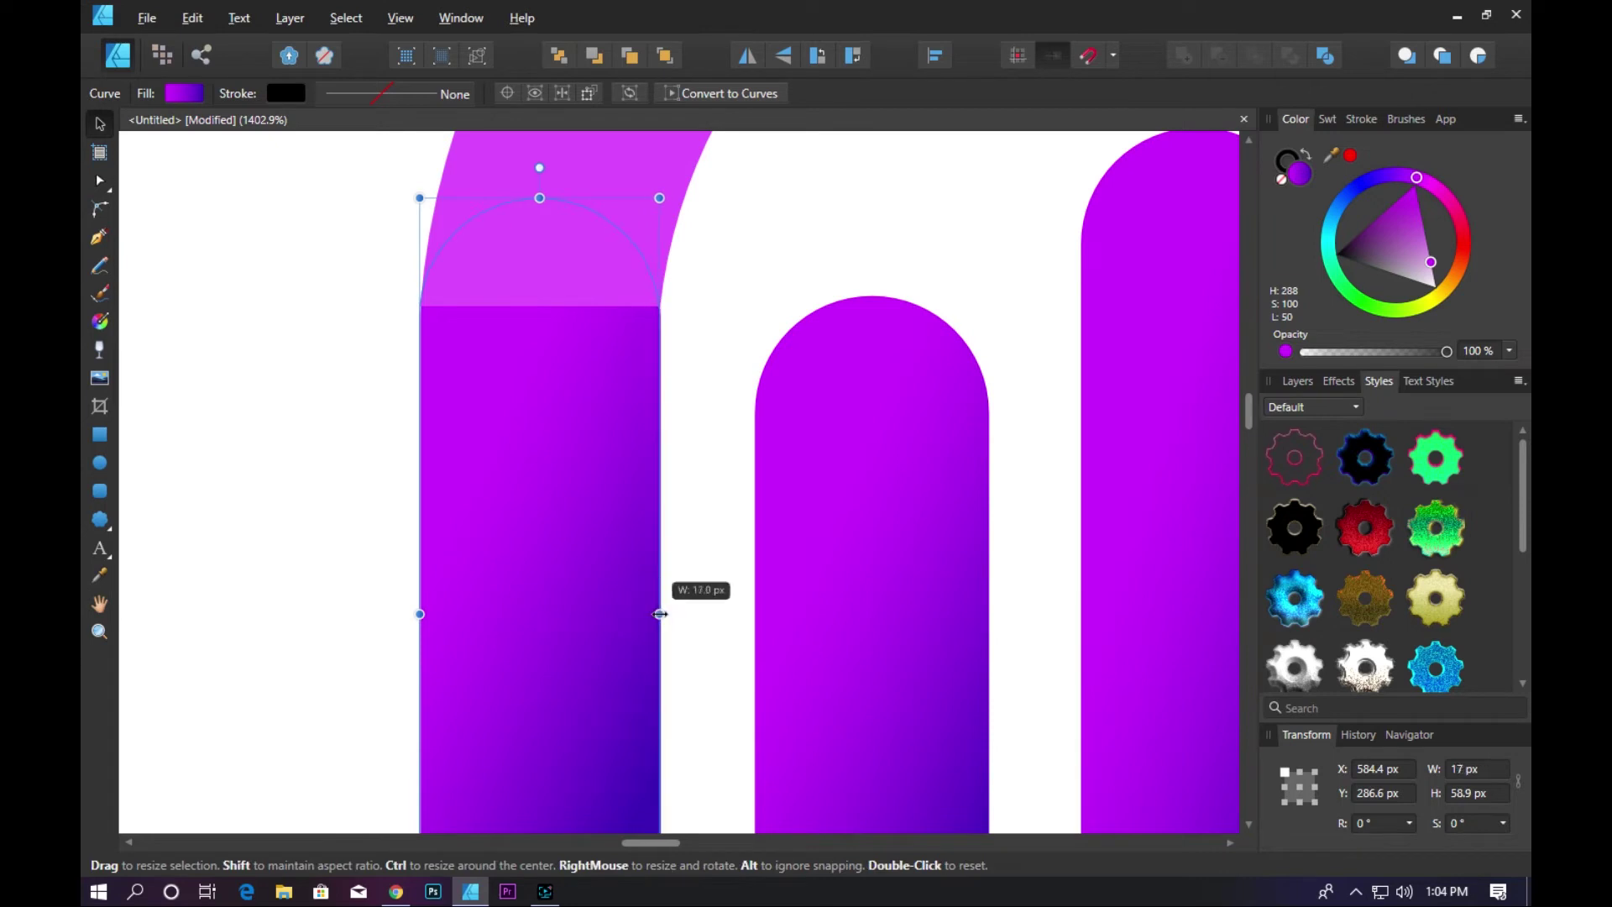
click(306, 521)
scroll(306, 522, down, 4)
scroll(410, 561, down, 2)
scroll(408, 558, up, 3)
click(409, 554)
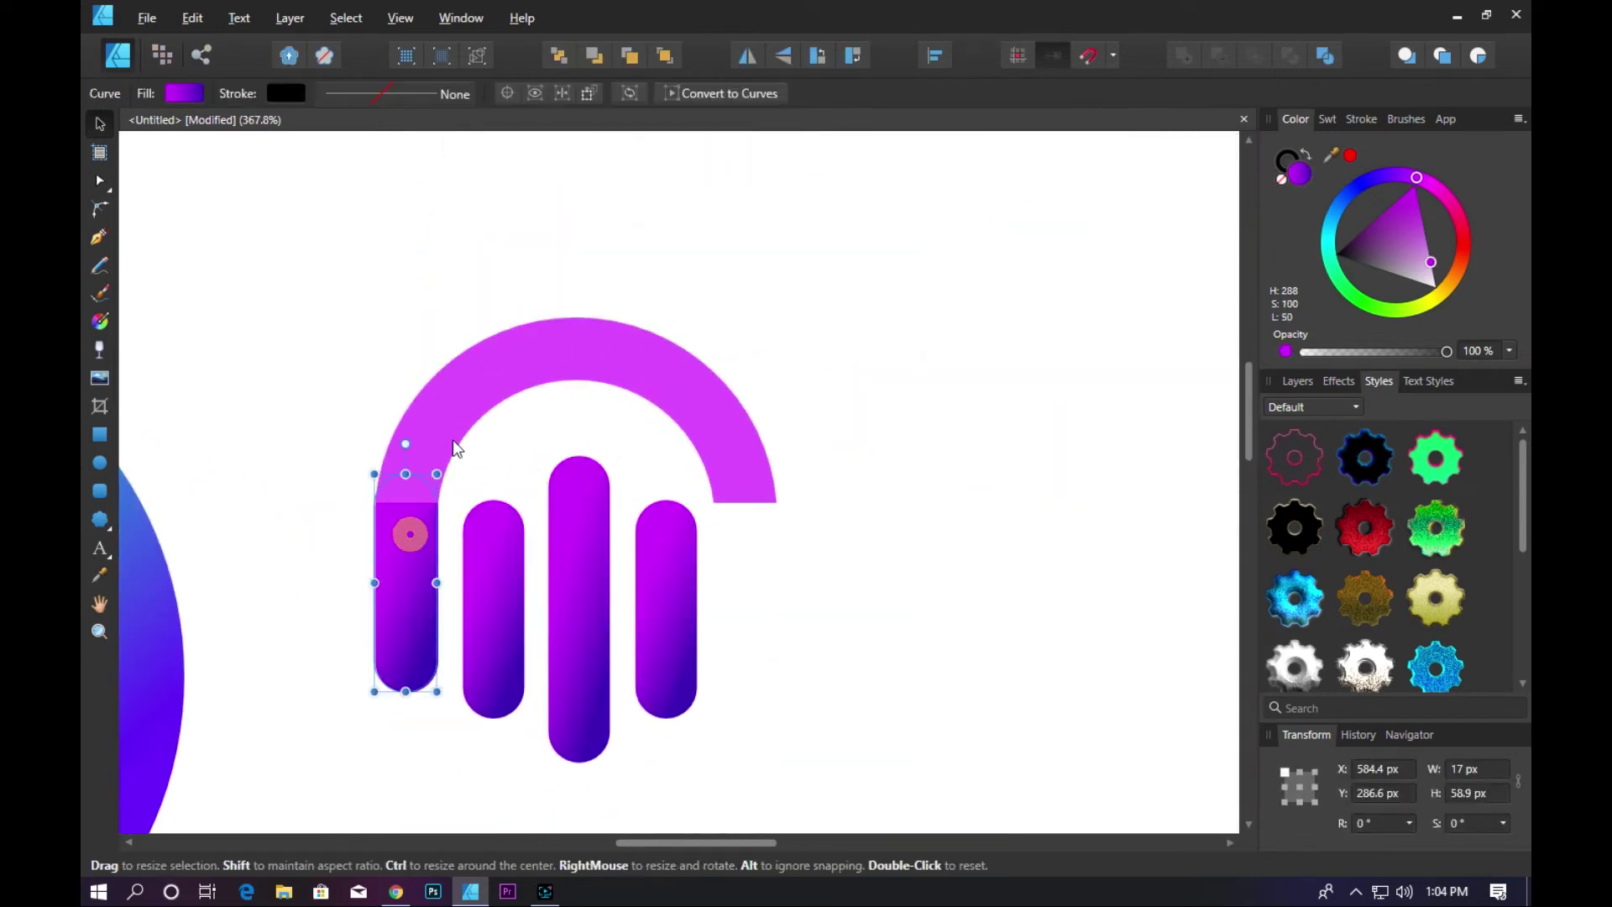
shift+click(492, 372)
- Merge the arch and left bar with Add, then undo the merge
click(1184, 57)
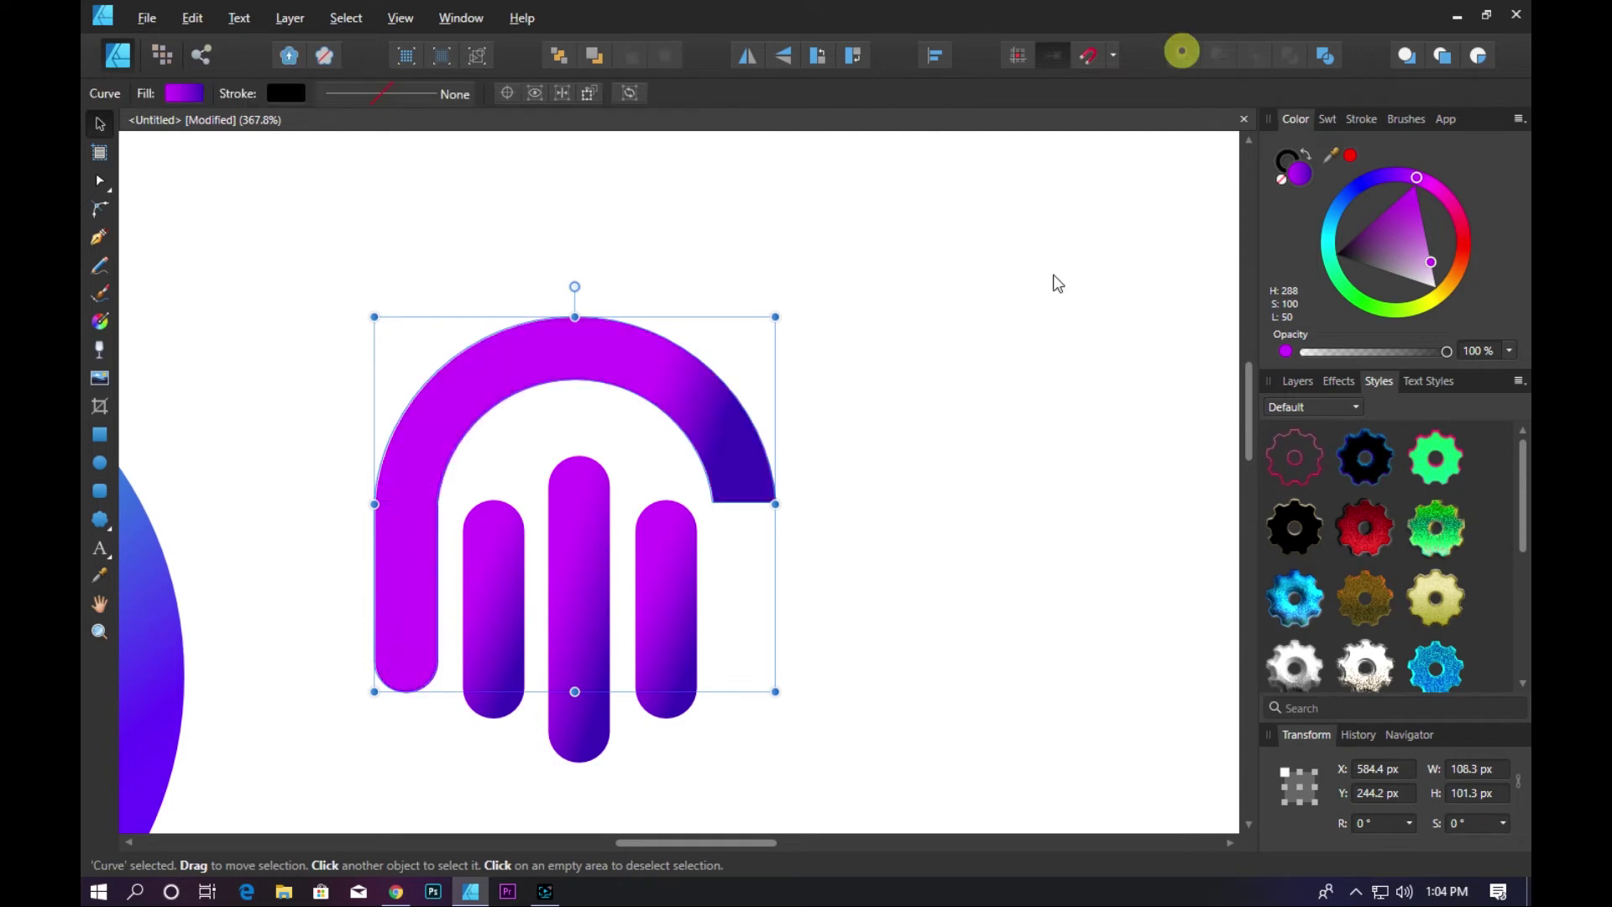
click(993, 341)
click(405, 481)
key(ctrl+z)
click(955, 530)
- Place a copy of the left bar under the arch's right end
click(402, 563)
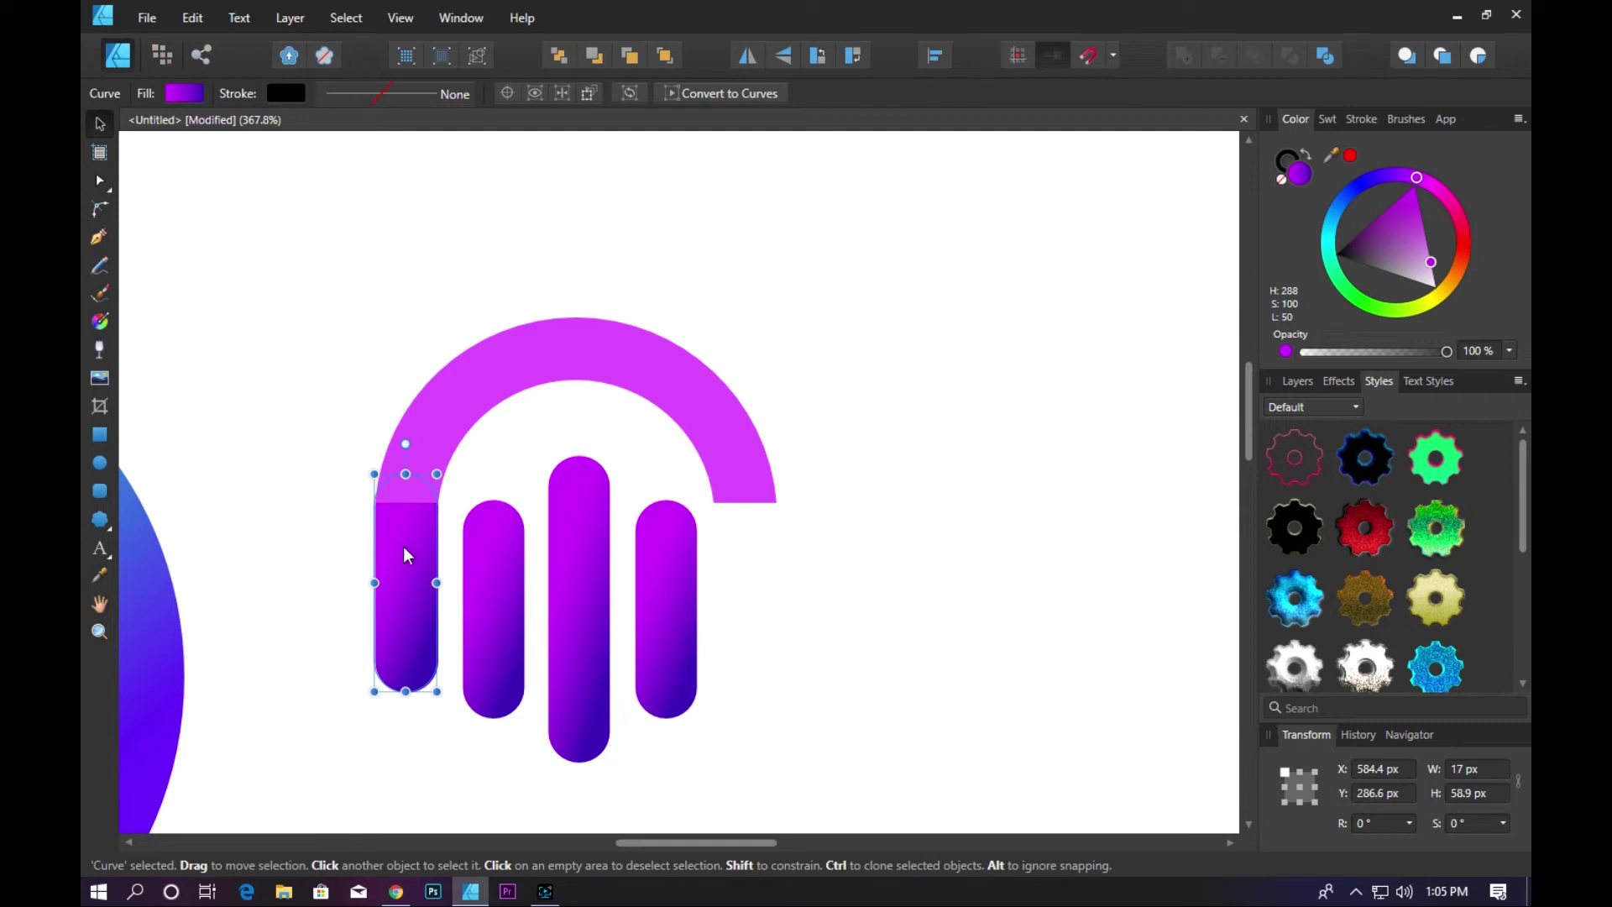
drag(406, 555, 742, 560)
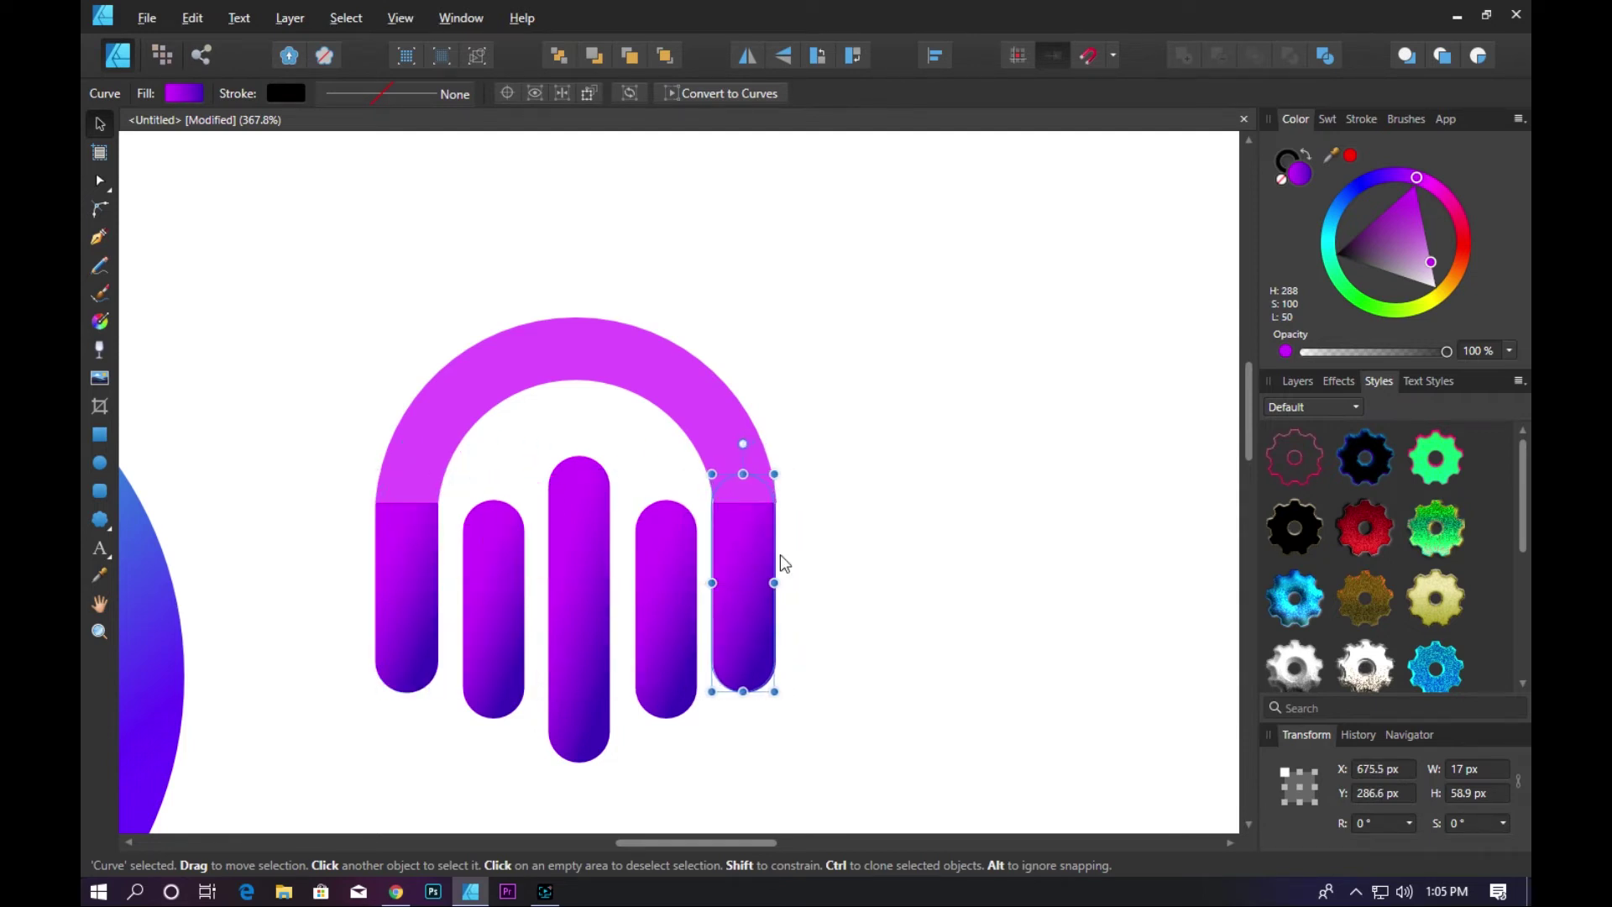
click(831, 551)
scroll(756, 538, up, 3)
scroll(739, 709, up, 5)
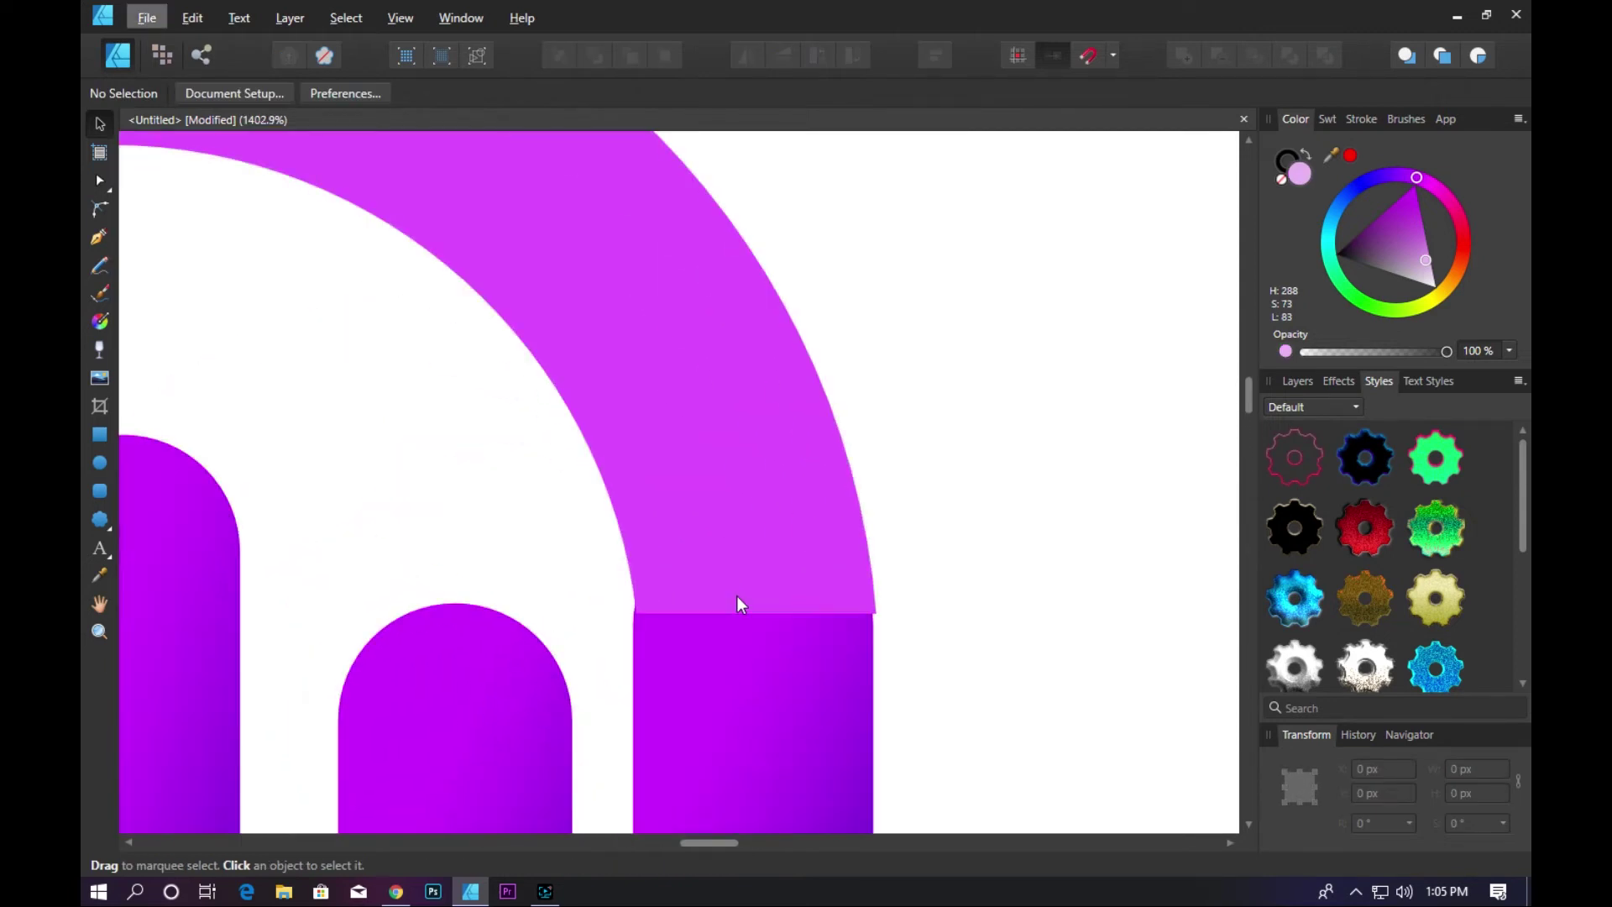
scroll(739, 605, up, 1)
- Nudge the copied bar until its flat top sits flush with the arch
click(762, 651)
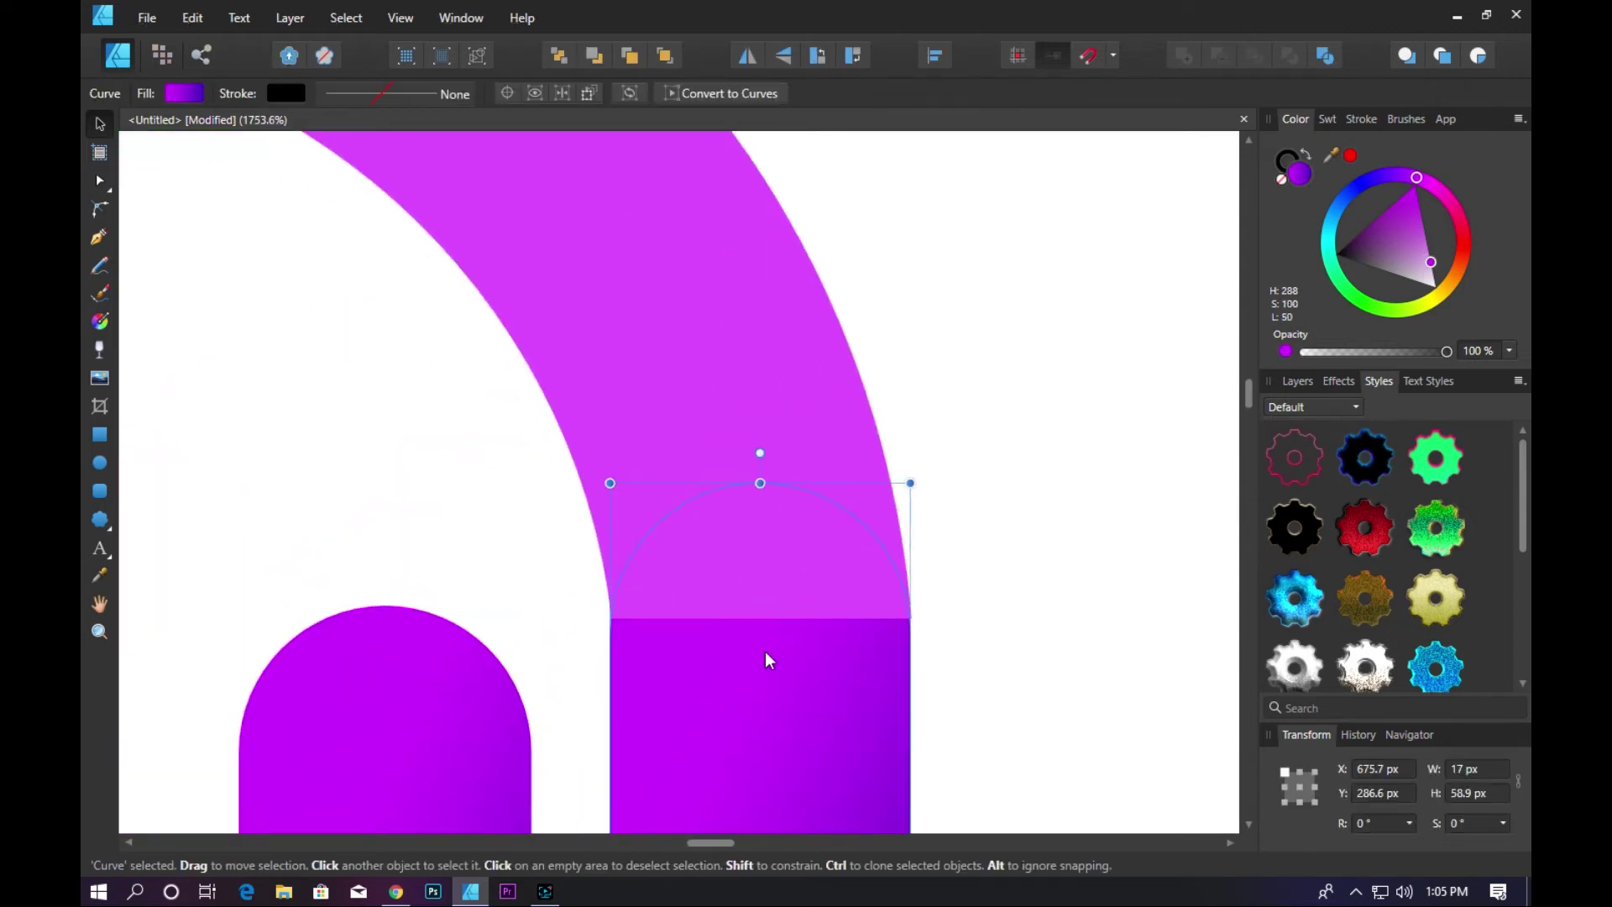
click(984, 619)
click(839, 675)
drag(839, 677, 842, 679)
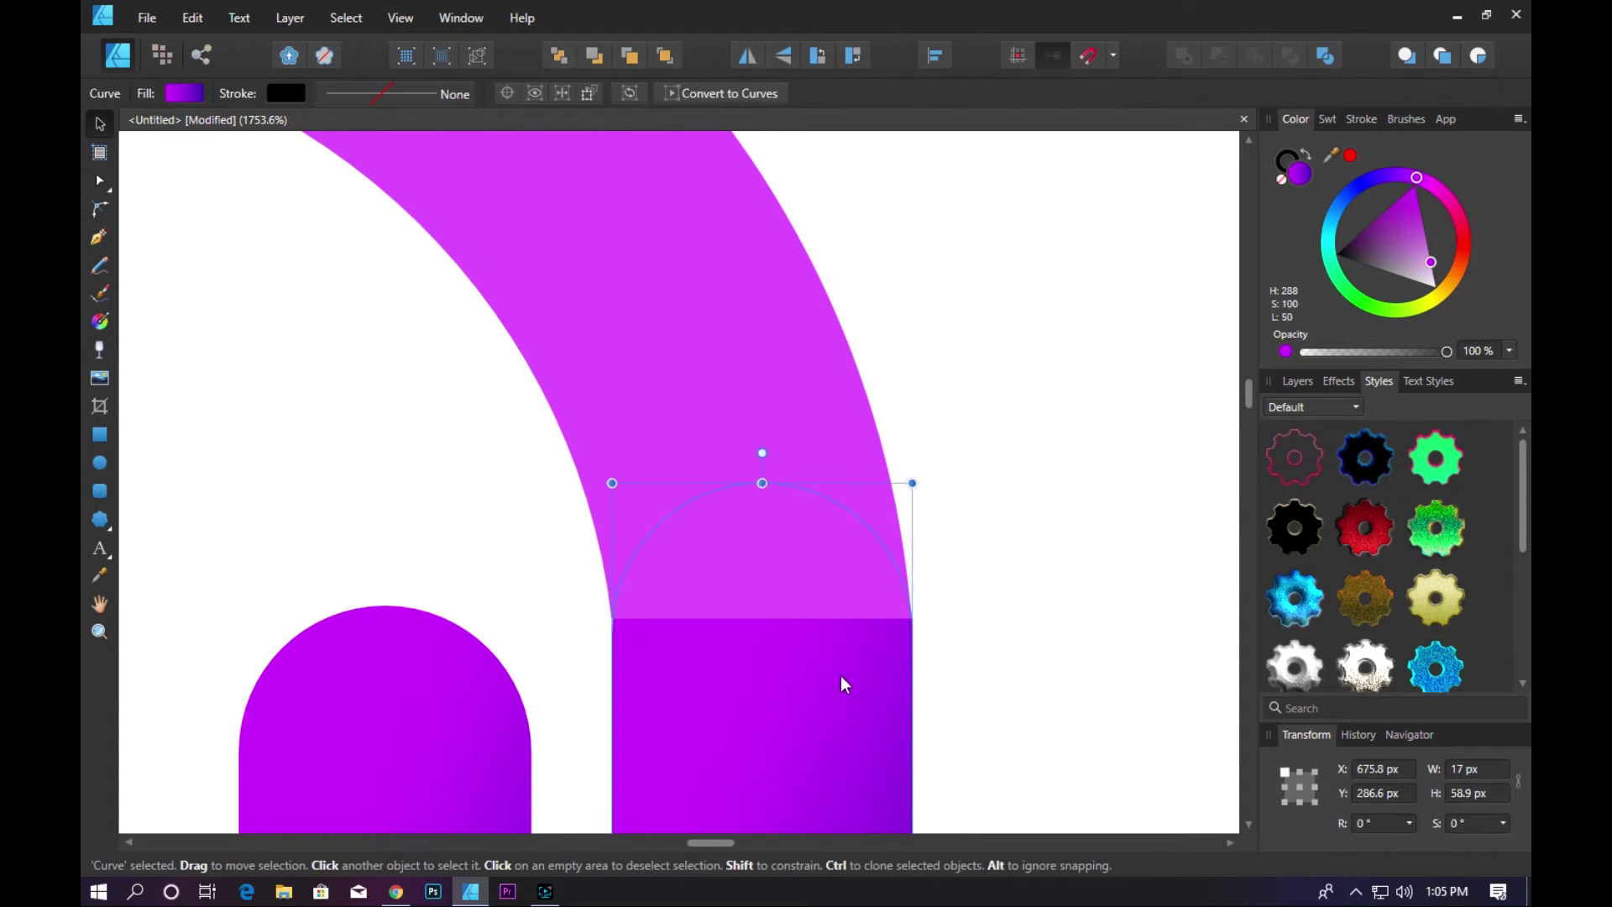
click(1000, 610)
click(804, 672)
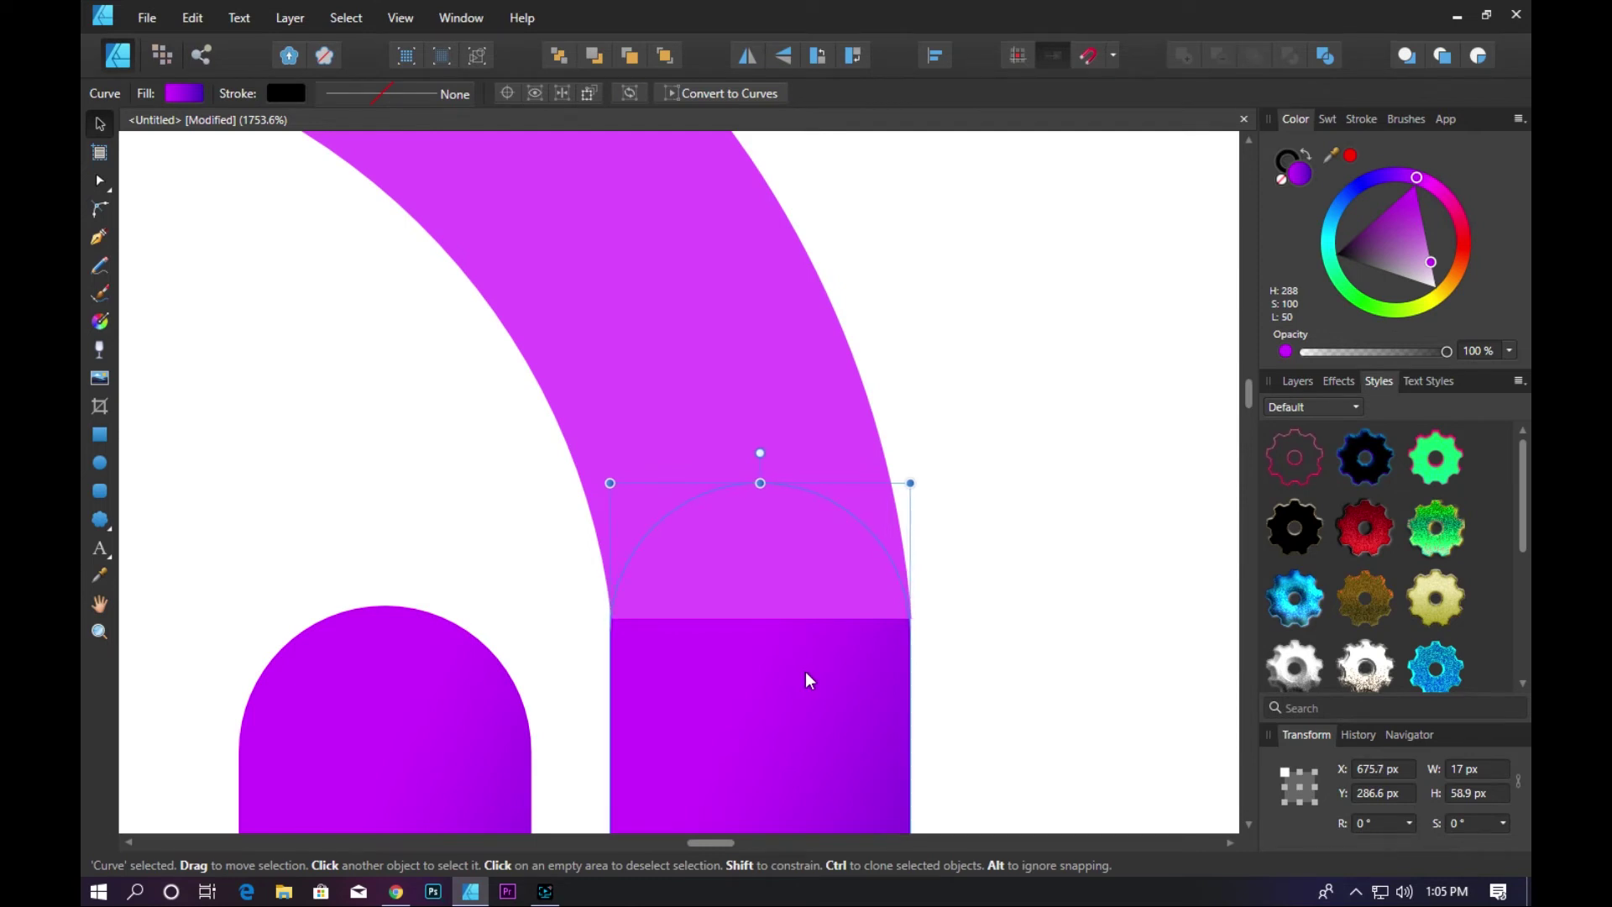
drag(804, 672, 808, 672)
- Merge the right bar, arch and left bar into one headphone shape with Add
click(965, 632)
scroll(966, 632, down, 10)
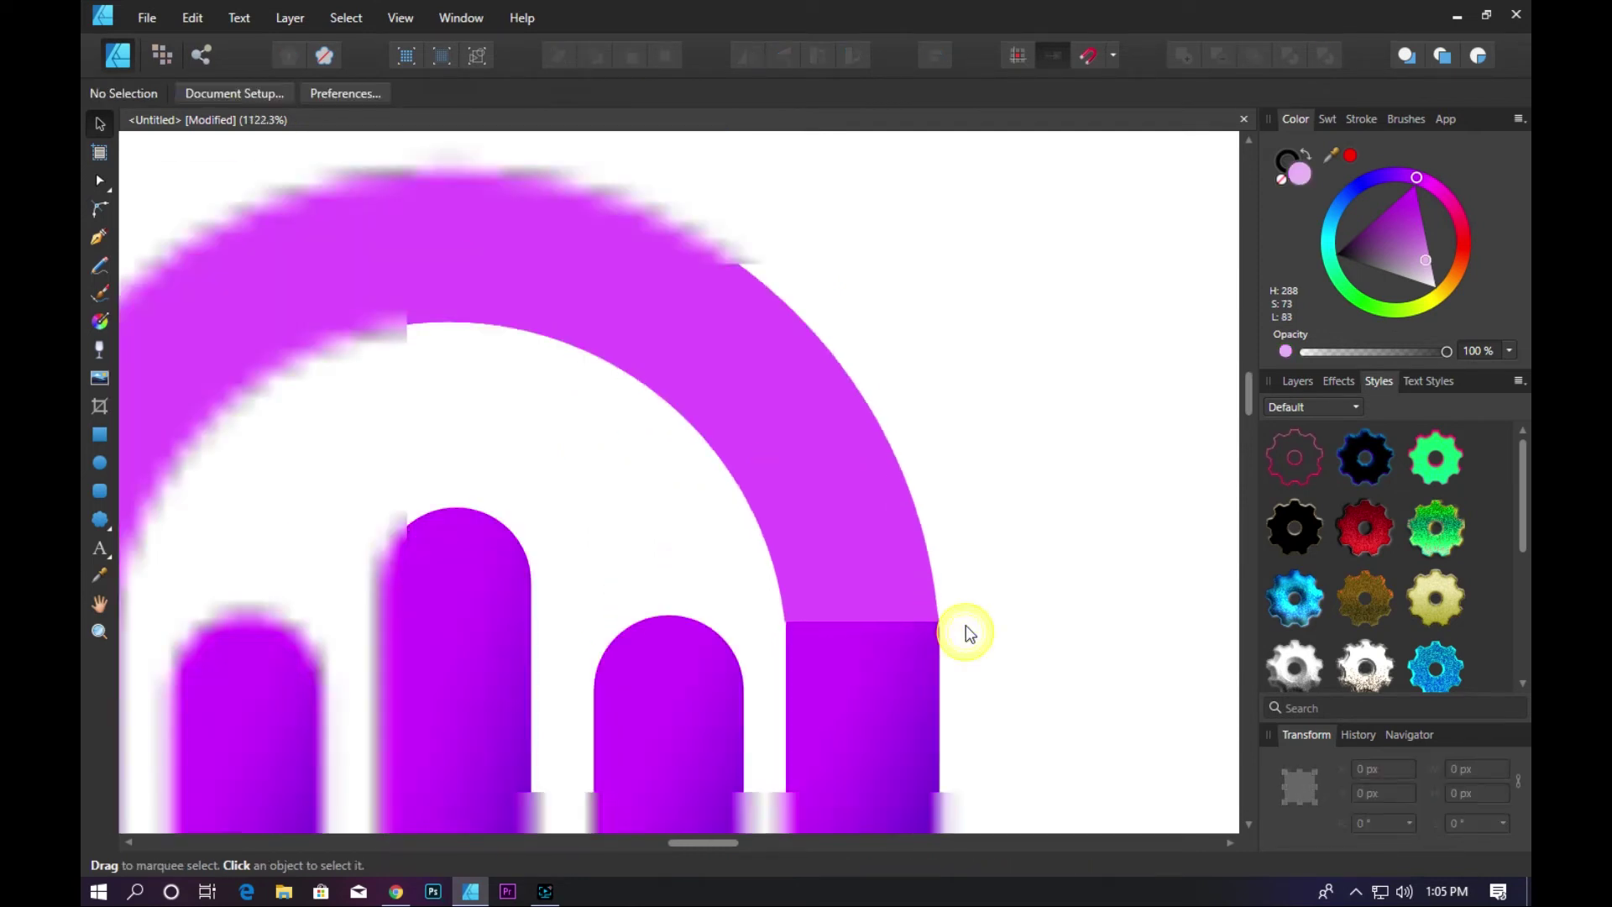
click(943, 662)
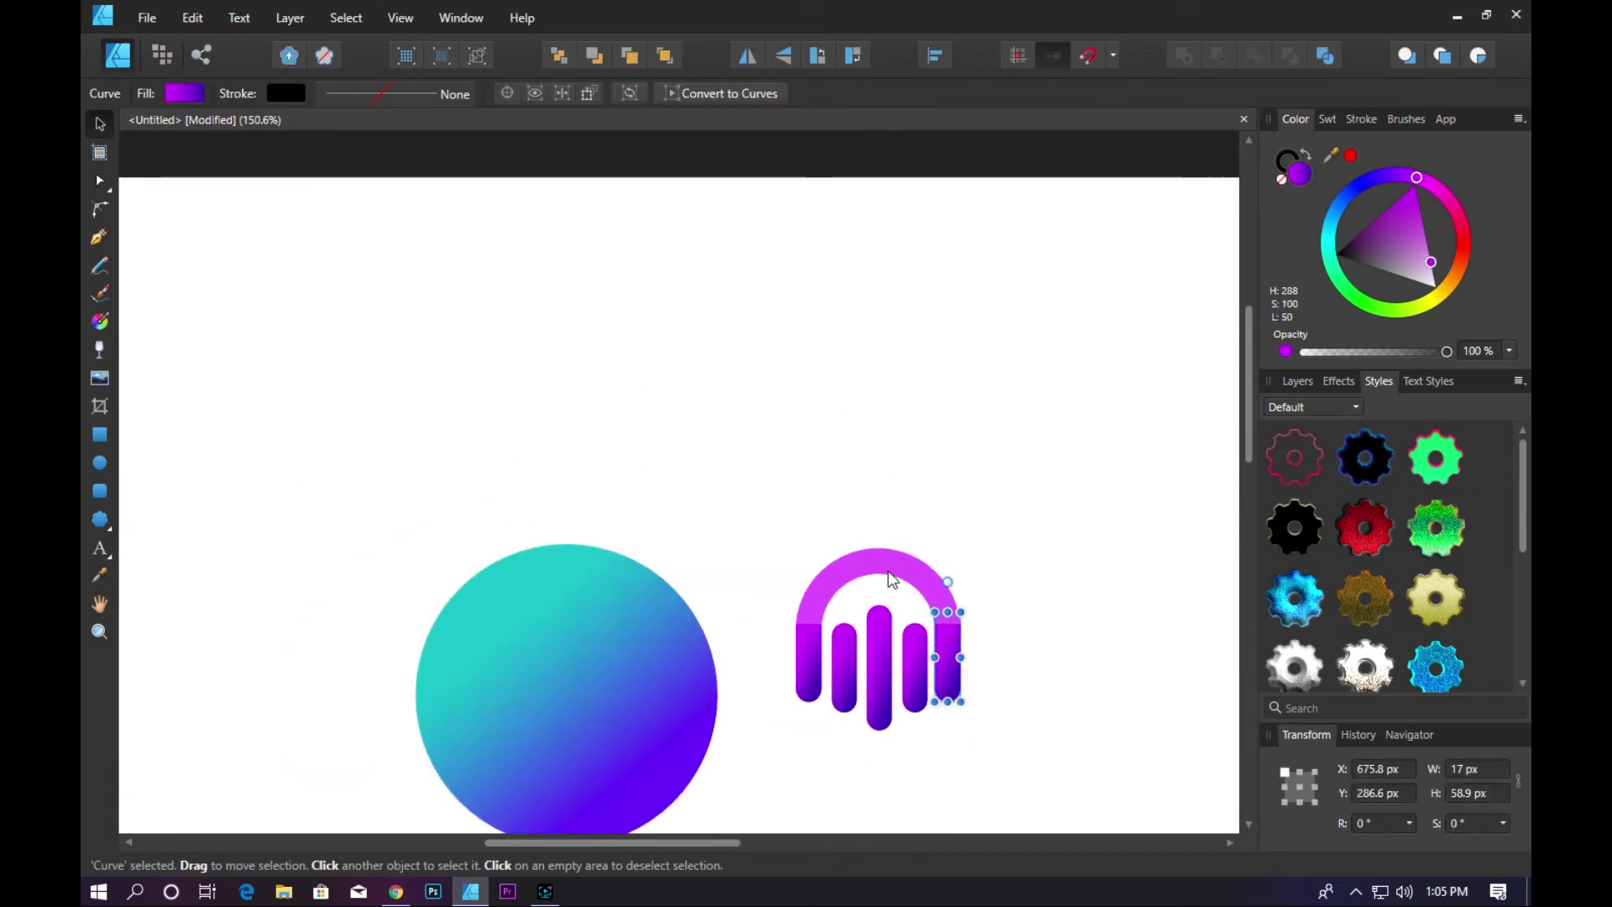
shift+click(804, 639)
shift+click(803, 643)
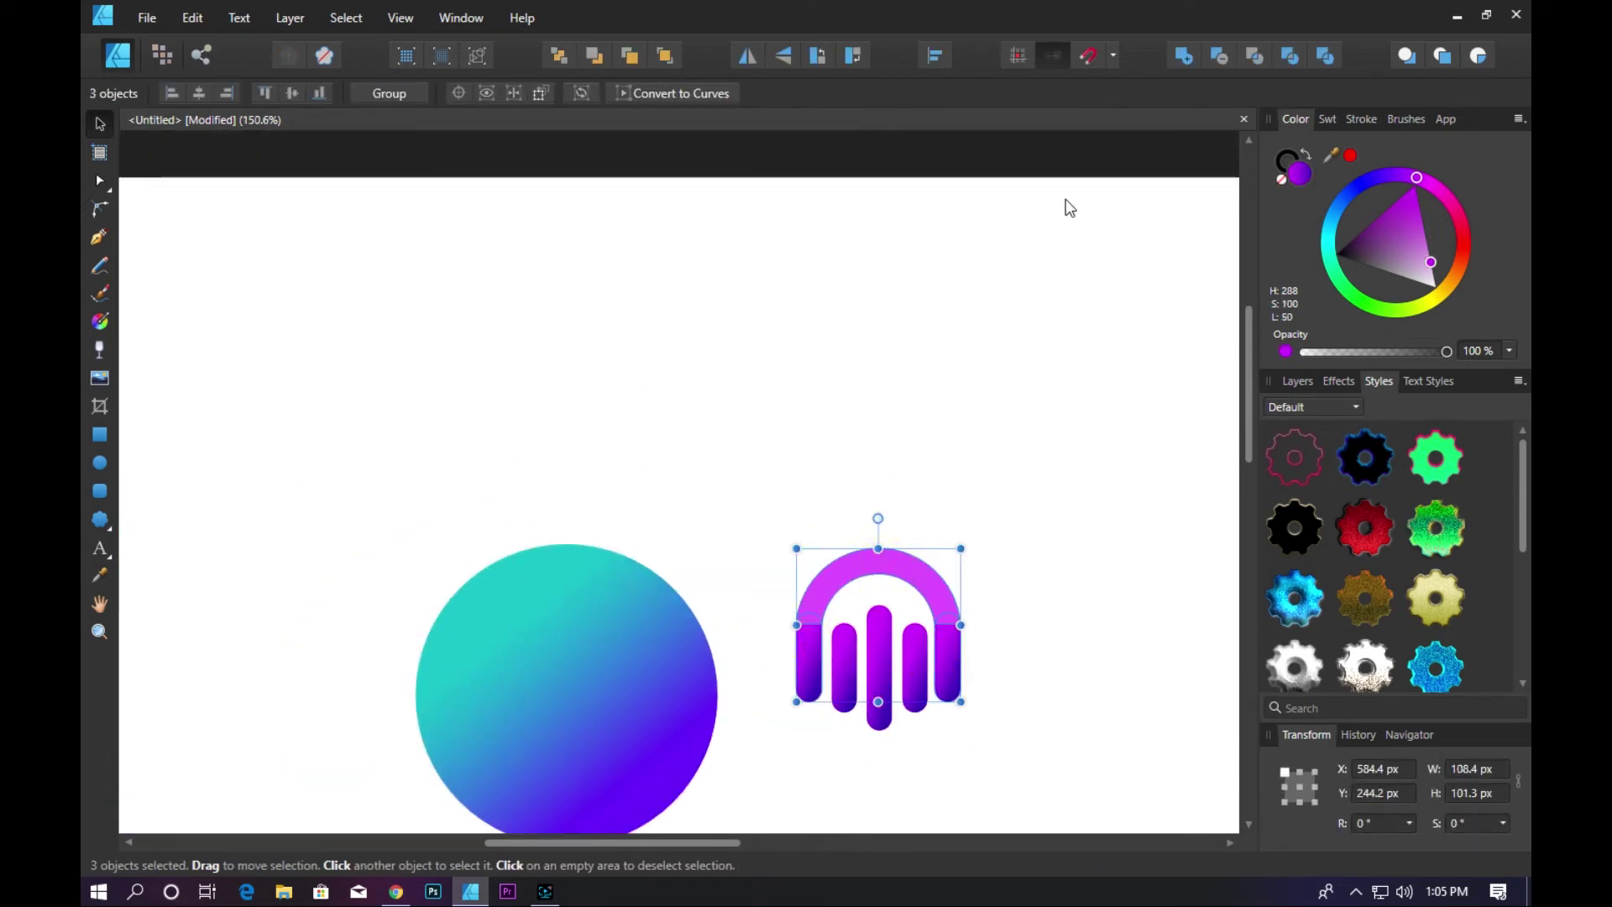
click(1180, 56)
click(1125, 326)
scroll(474, 460, down, 2)
ctrl+scroll(605, 588, up, 5)
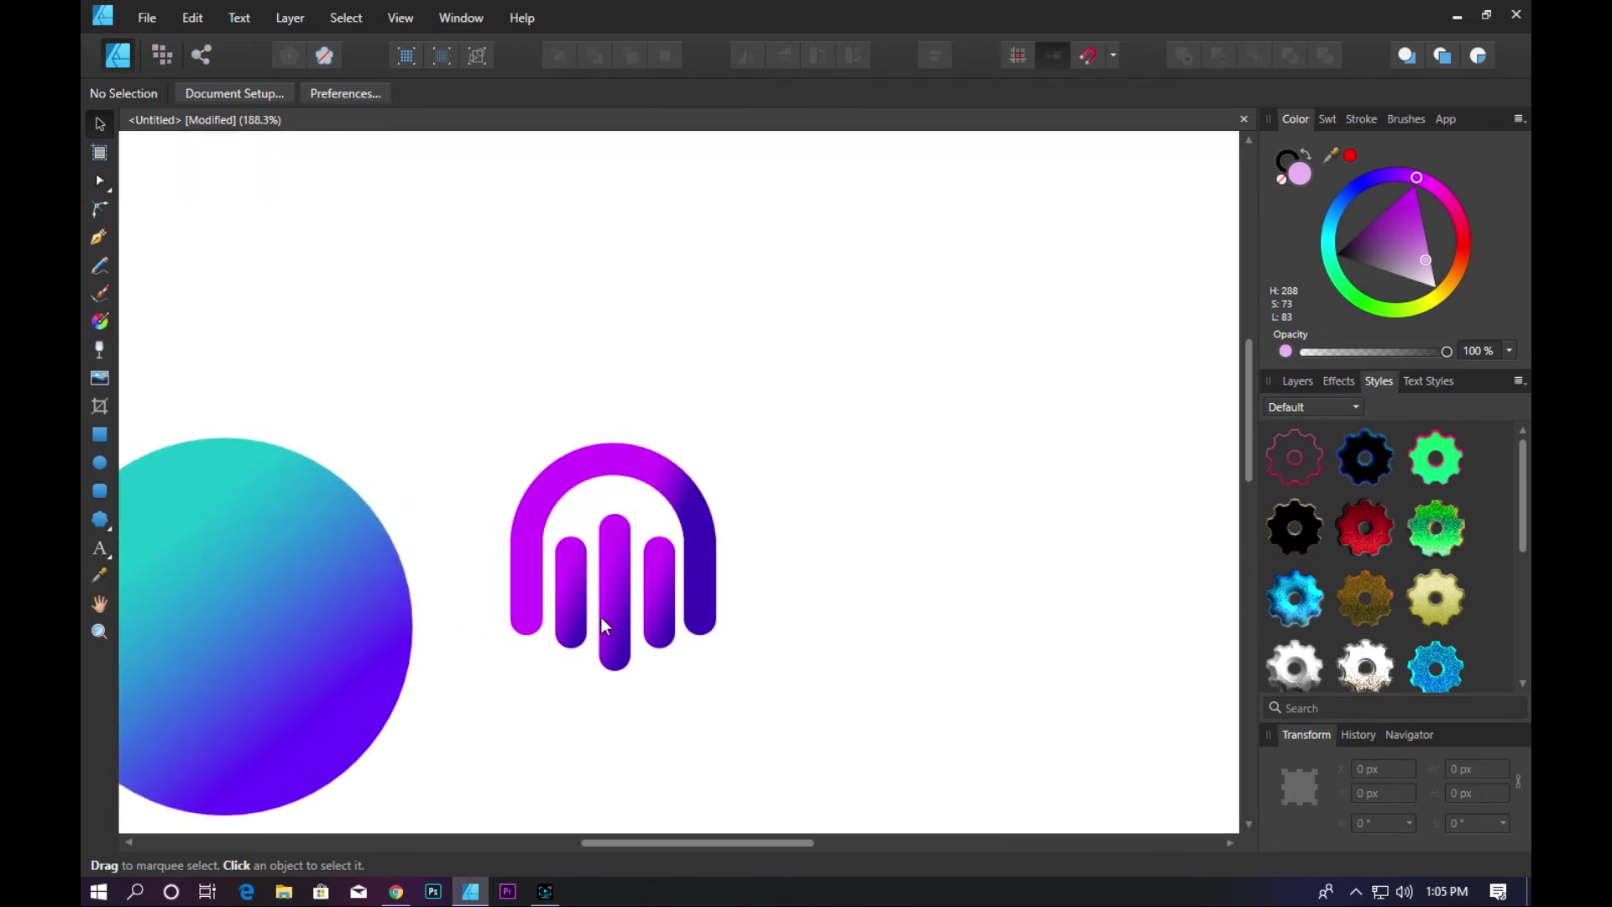
ctrl+scroll(603, 622, up, 1)
- Select all three inner bars together
click(606, 625)
click(817, 586)
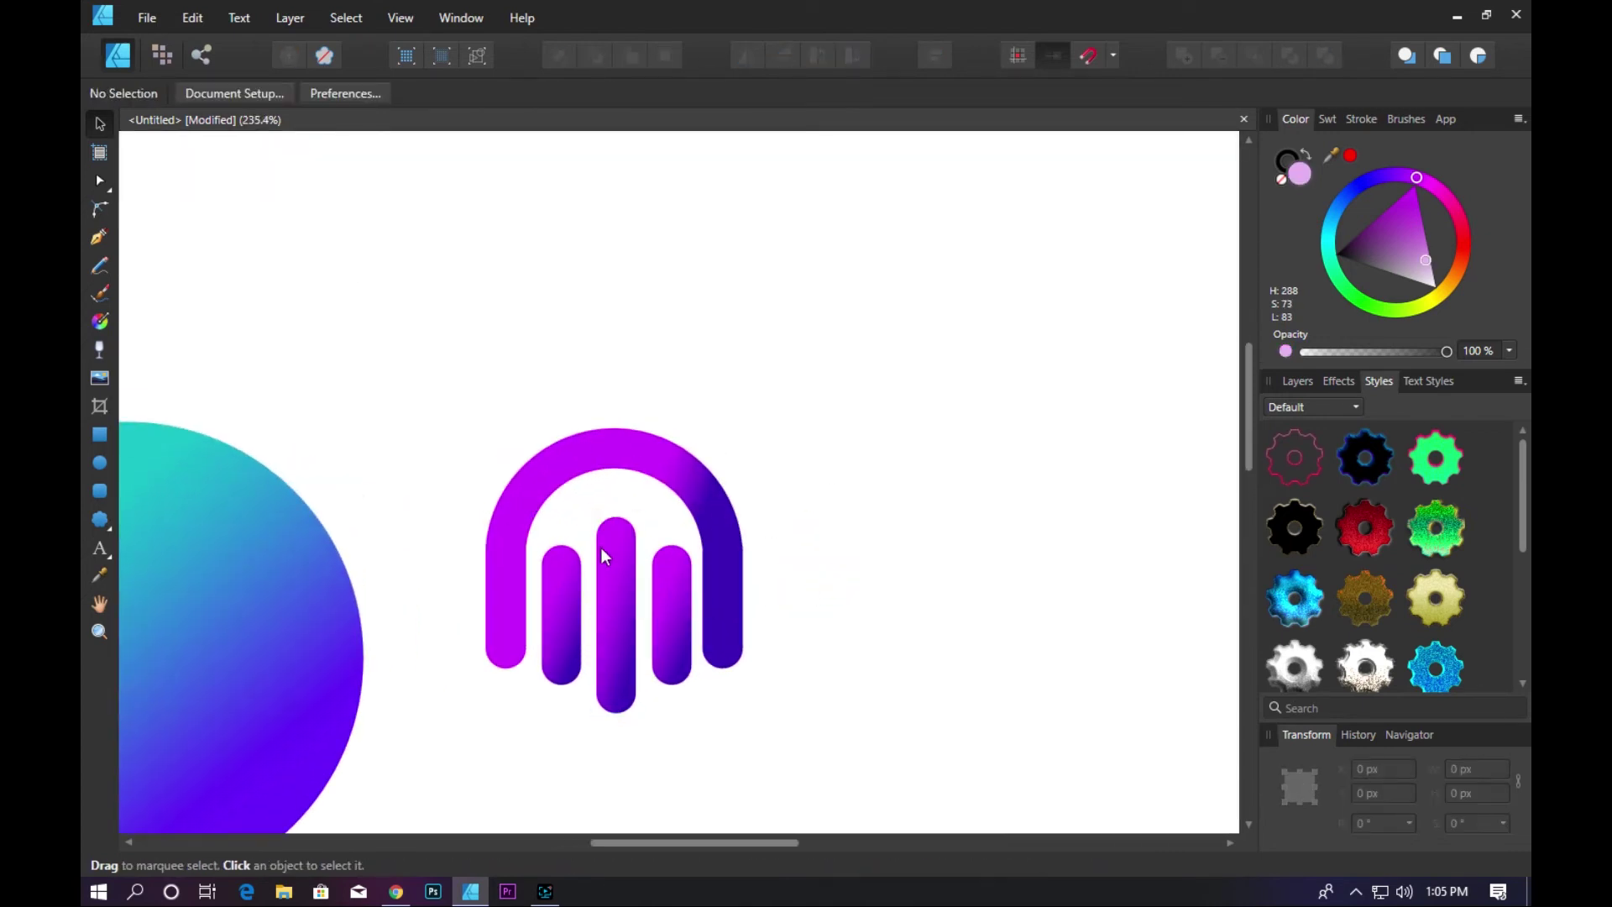
ctrl+scroll(558, 568, down, 2)
ctrl+scroll(533, 558, up, 2)
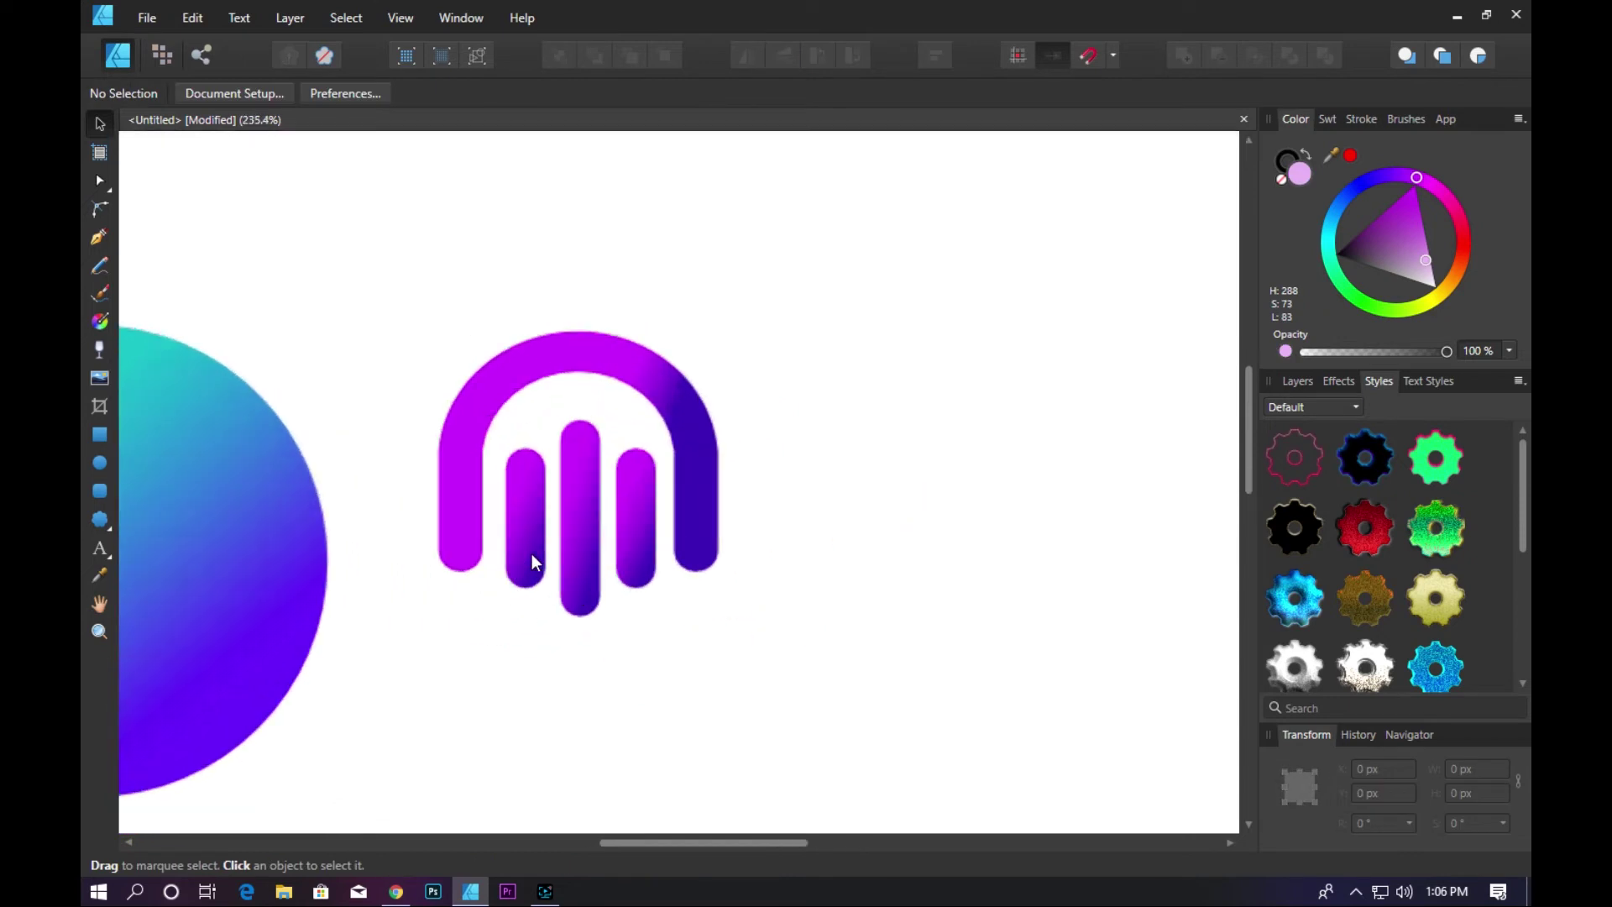
ctrl+scroll(538, 545, up, 2)
click(522, 498)
click(623, 536)
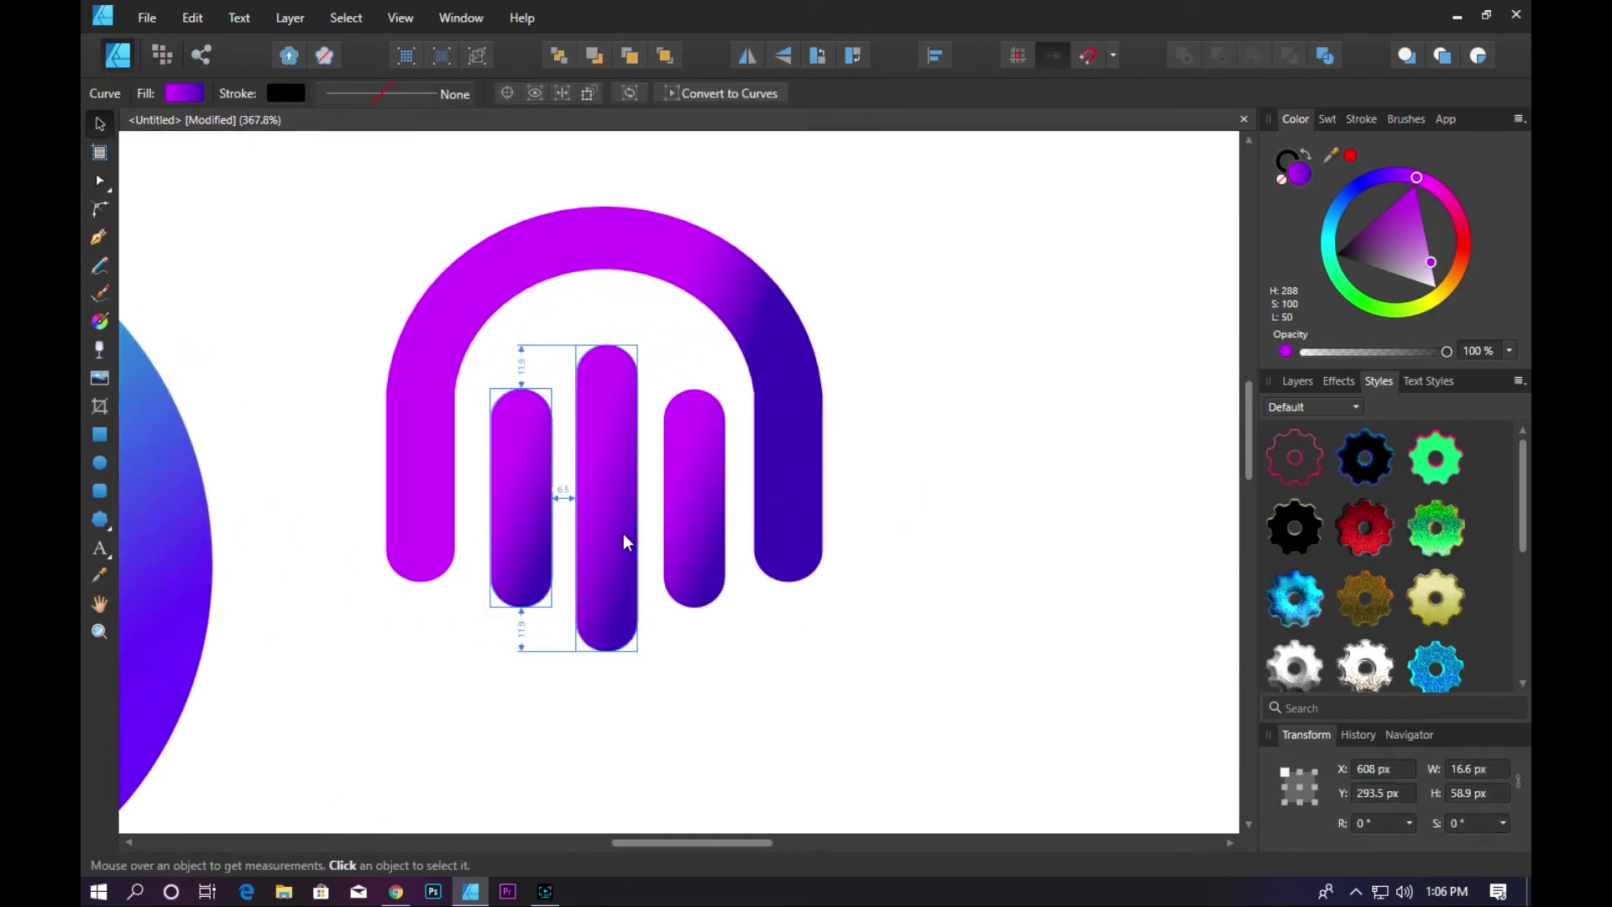
click(691, 527)
click(522, 522)
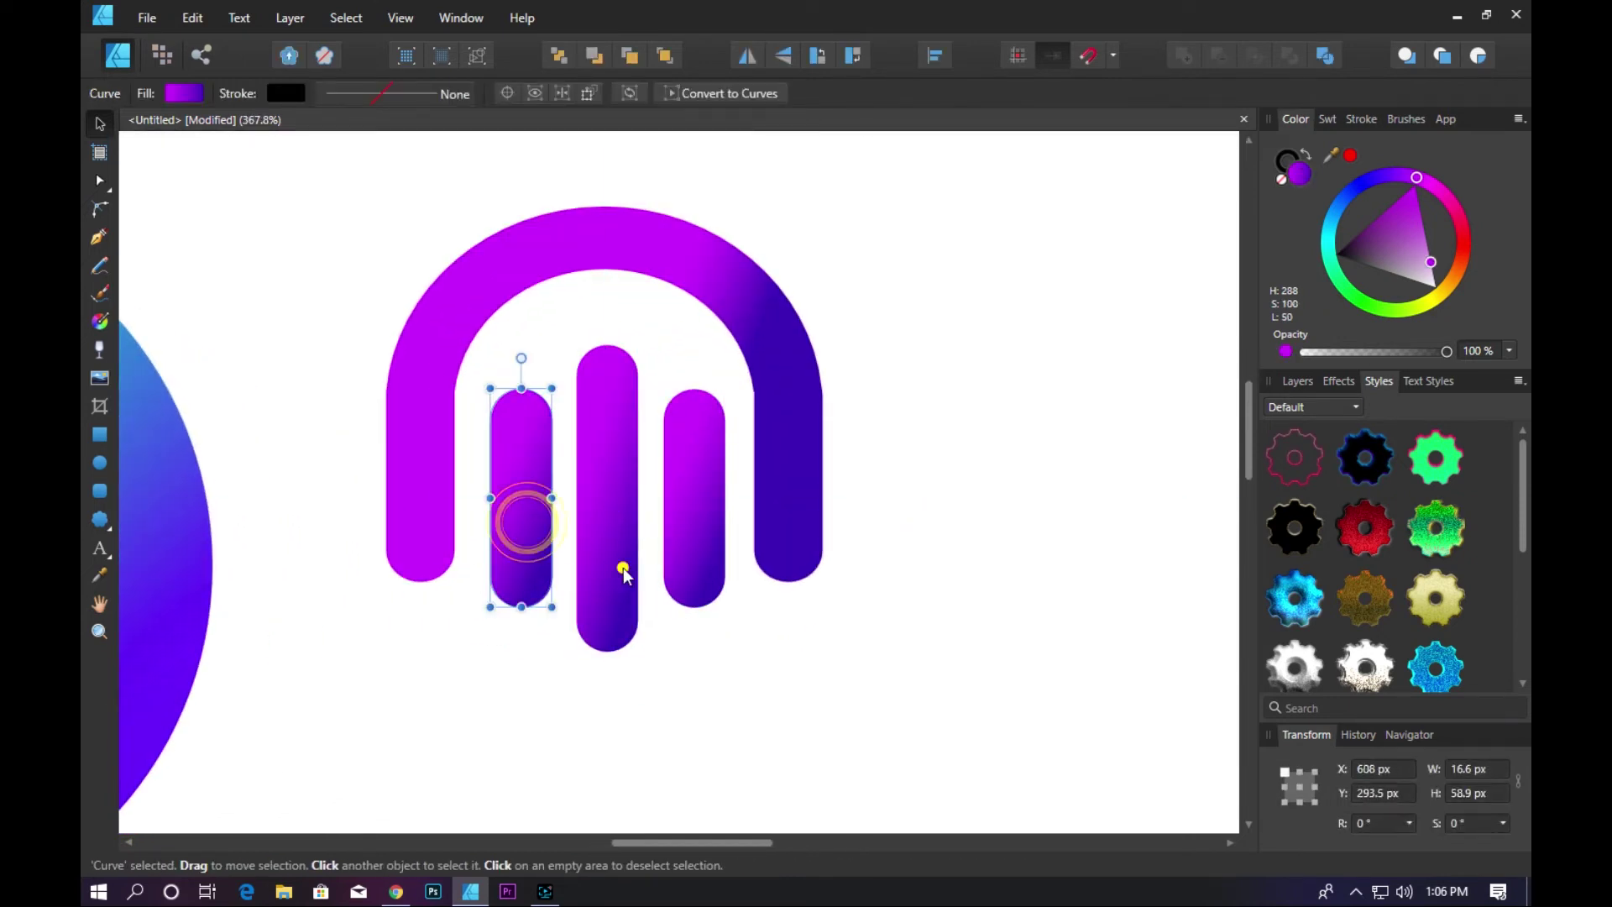
shift+click(622, 569)
shift+click(691, 538)
- Enlarge the three inner bars to about 67×88 px, recentred under the arch
mouse_move(721, 497)
mouse_down()
mouse_move(697, 523)
mouse_move(701, 553)
mouse_up()
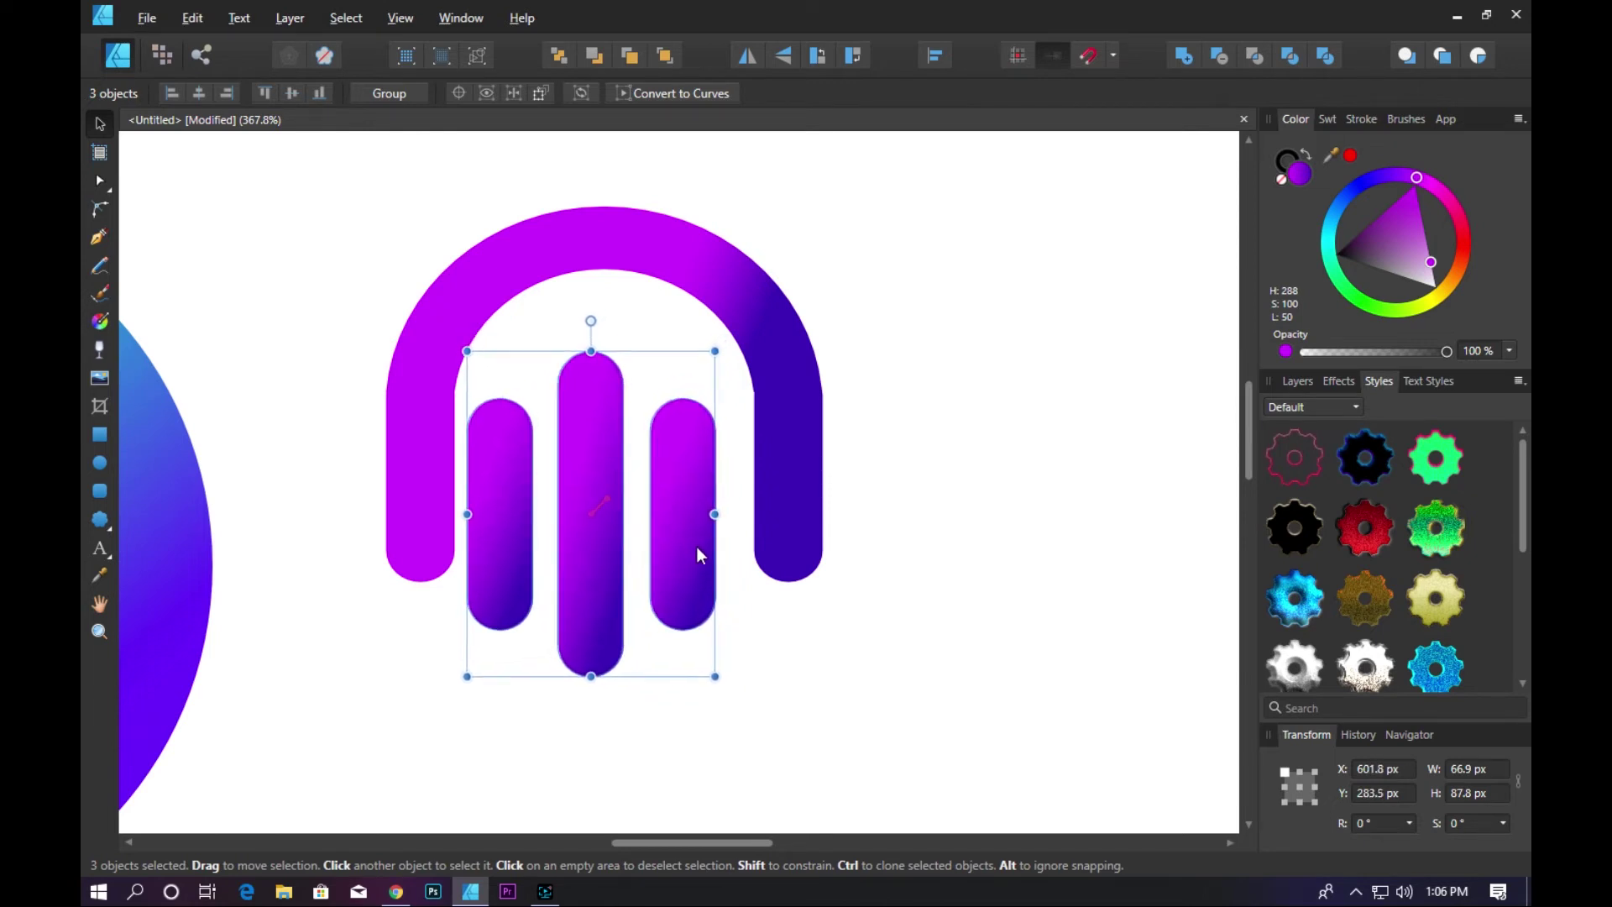
click(928, 464)
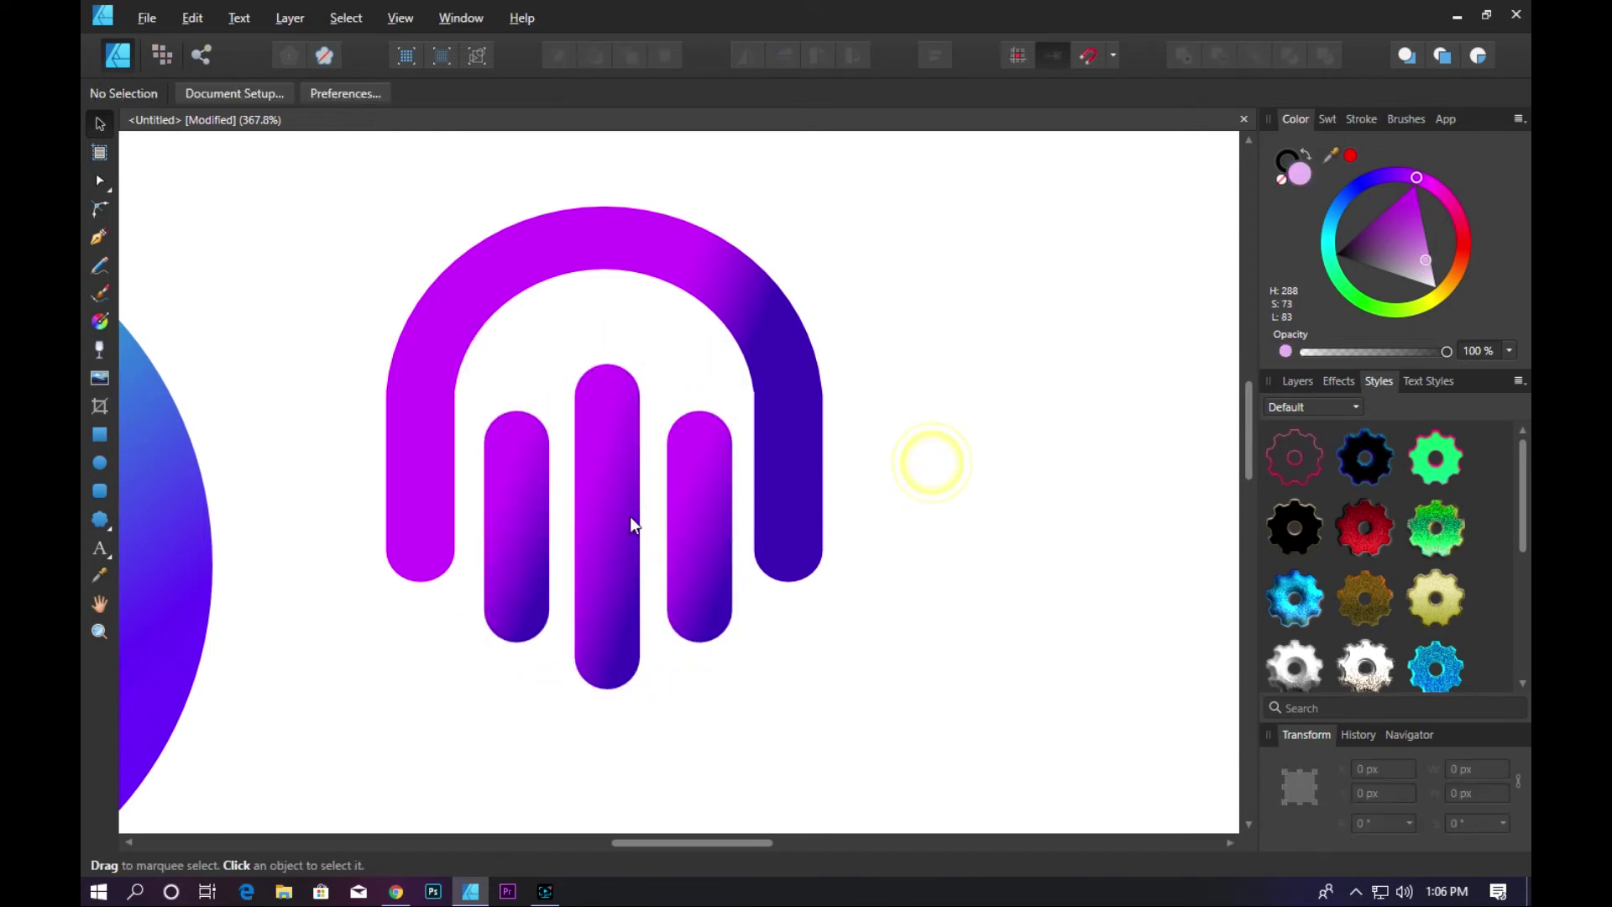
scroll(630, 529, down, 1)
scroll(639, 554, down, 7)
scroll(576, 479, up, 2)
- Move the whole headphone logo slightly right and up
scroll(563, 425, up, 1)
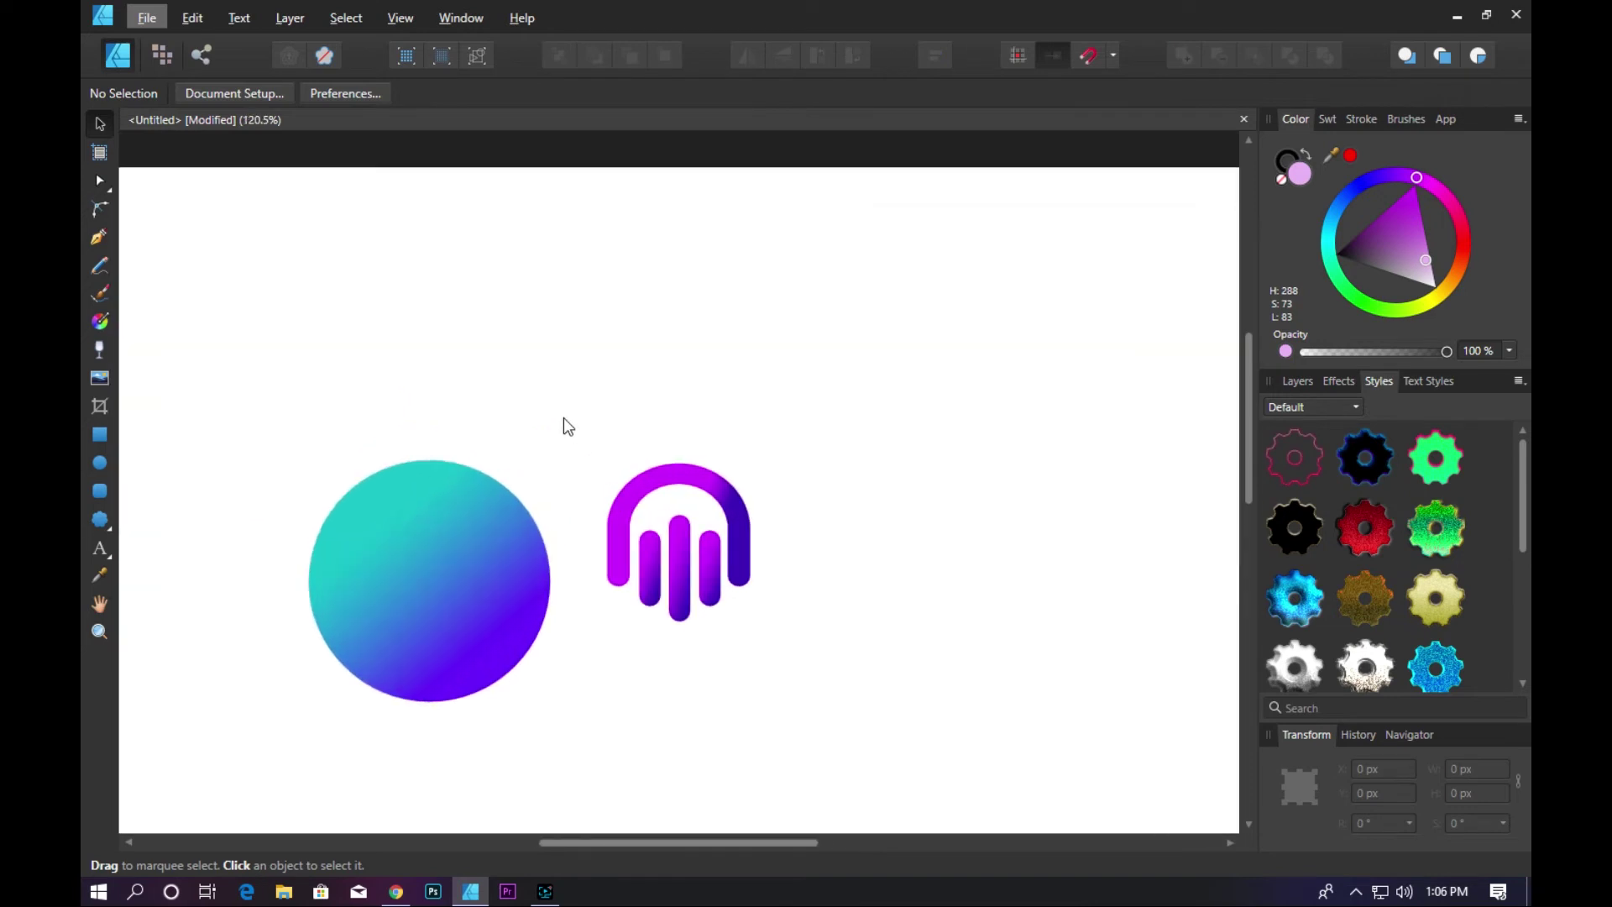
drag(551, 406, 763, 673)
drag(735, 517, 808, 494)
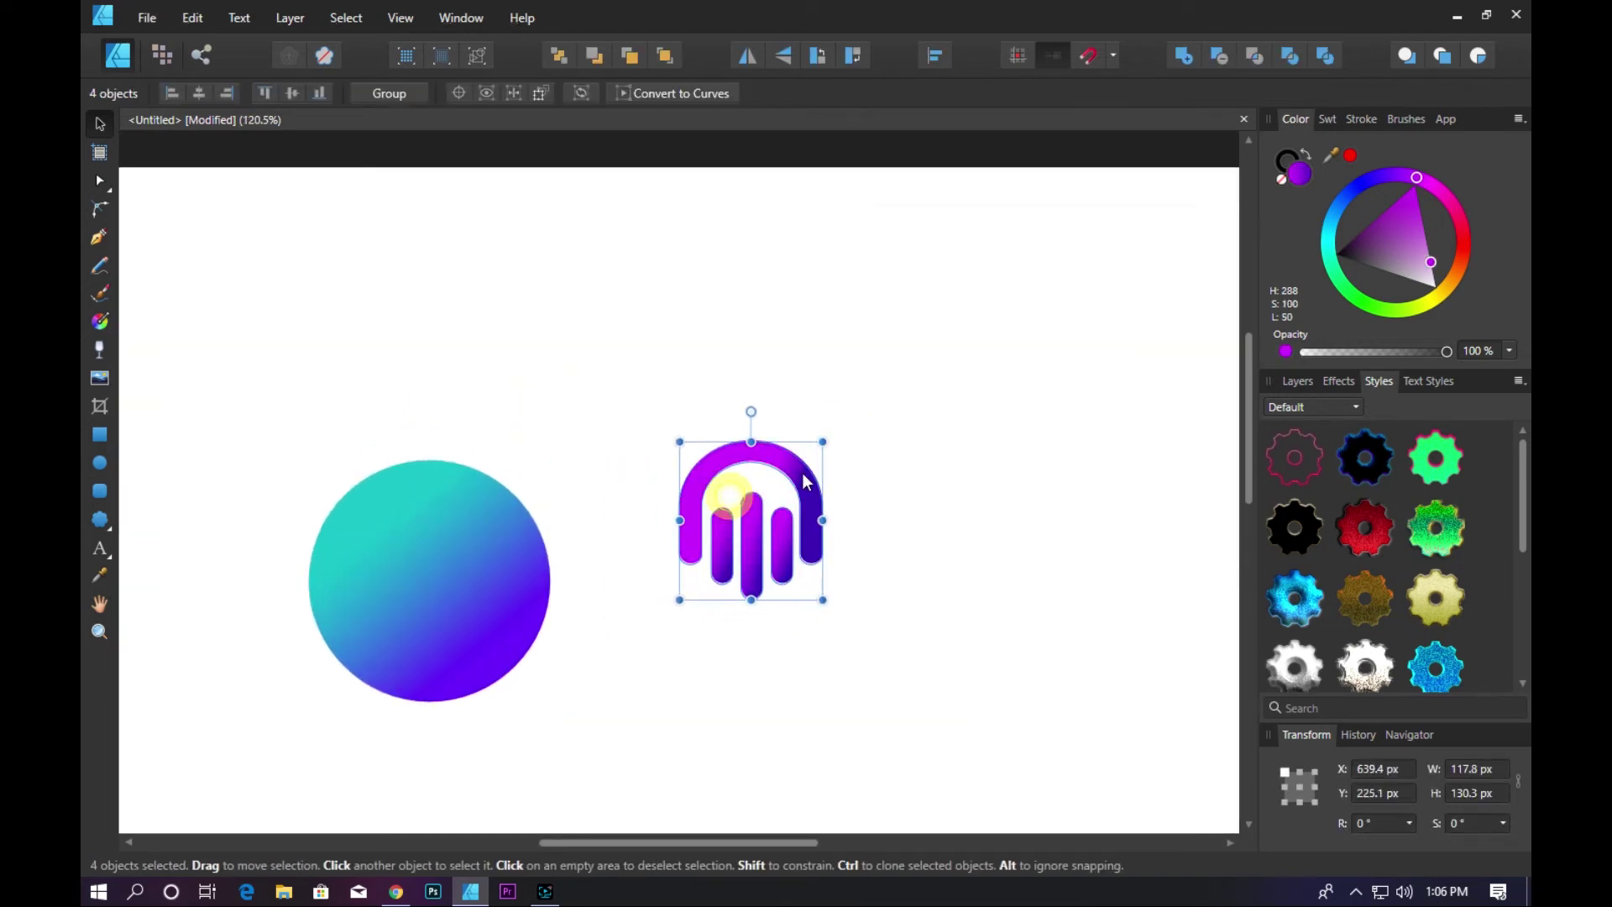
click(947, 510)
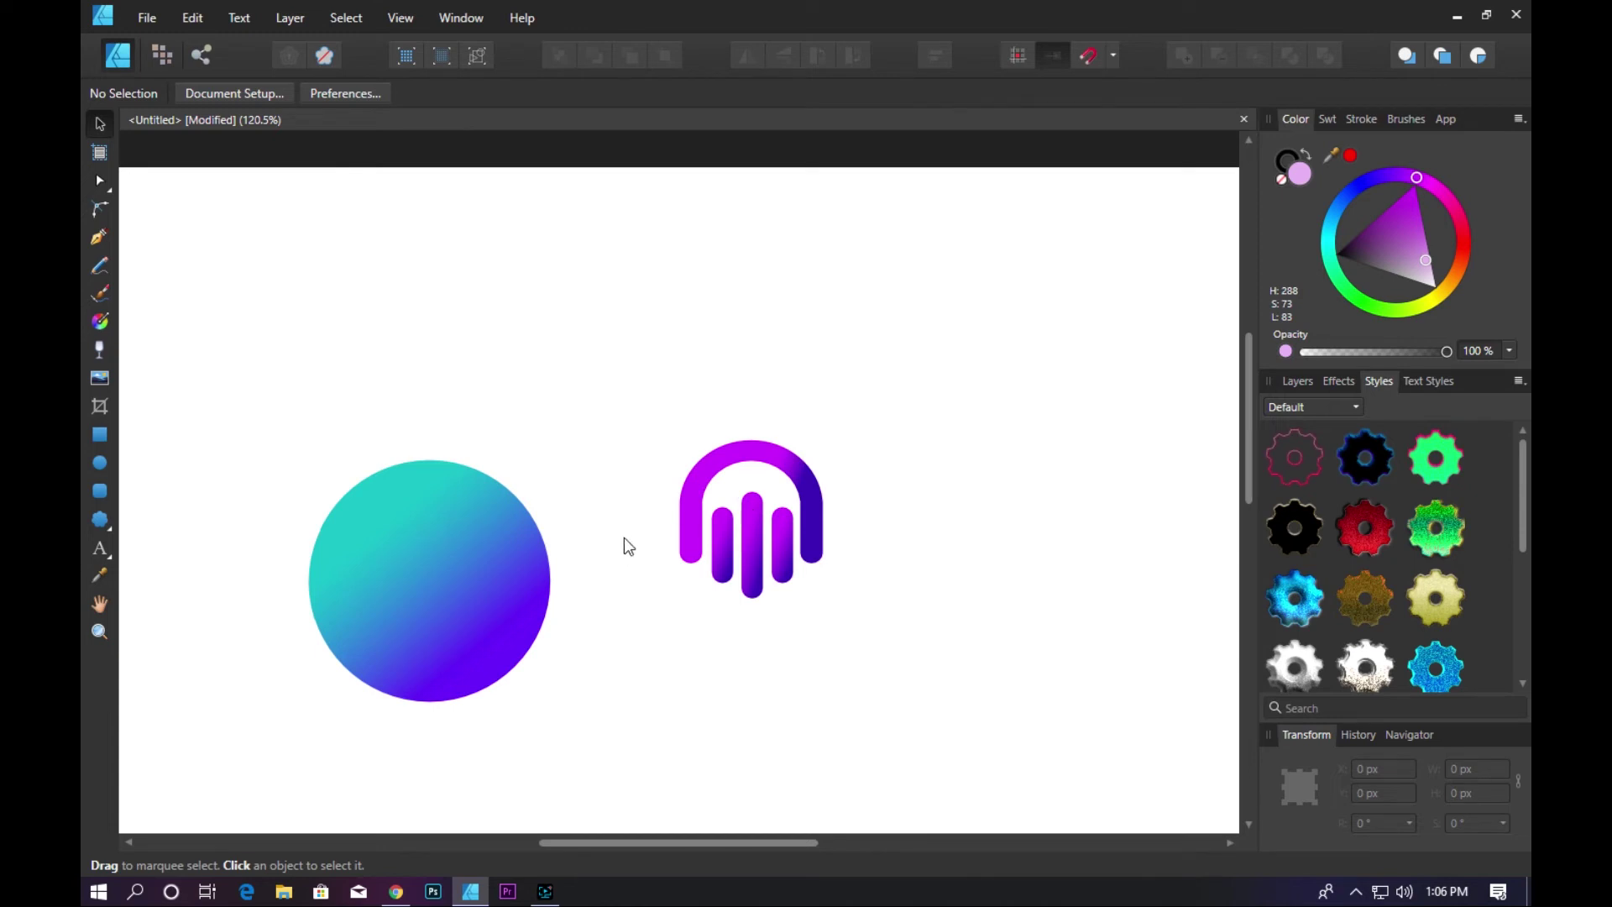
- Give the middle bar's gradient a dark purple end and redraw it across the bar
click(753, 545)
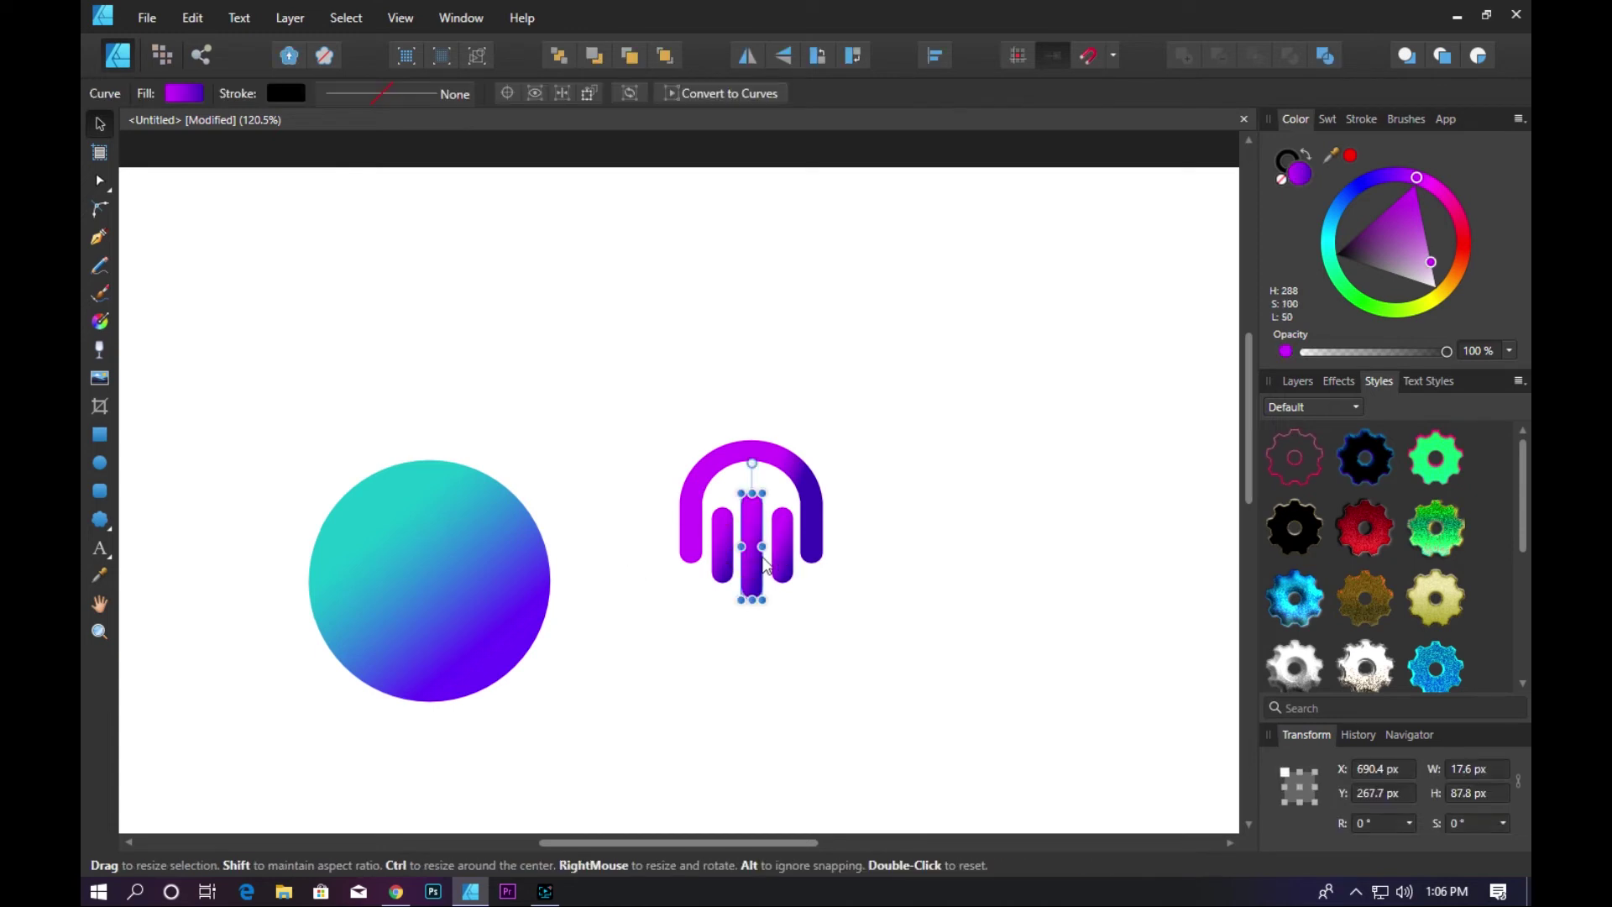
click(99, 327)
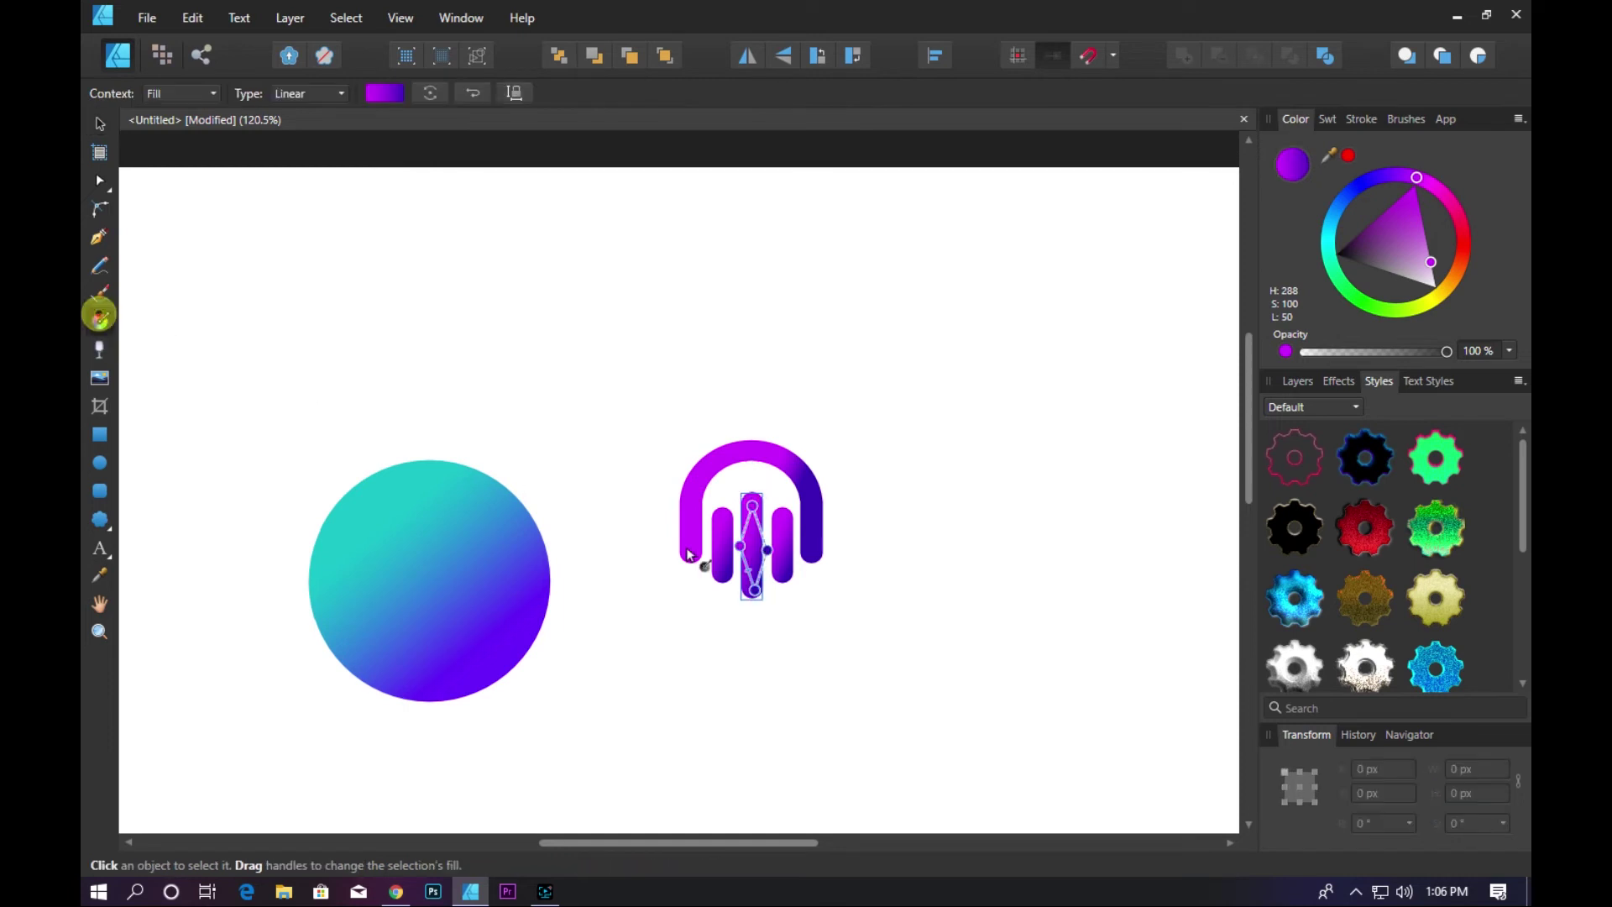
click(752, 592)
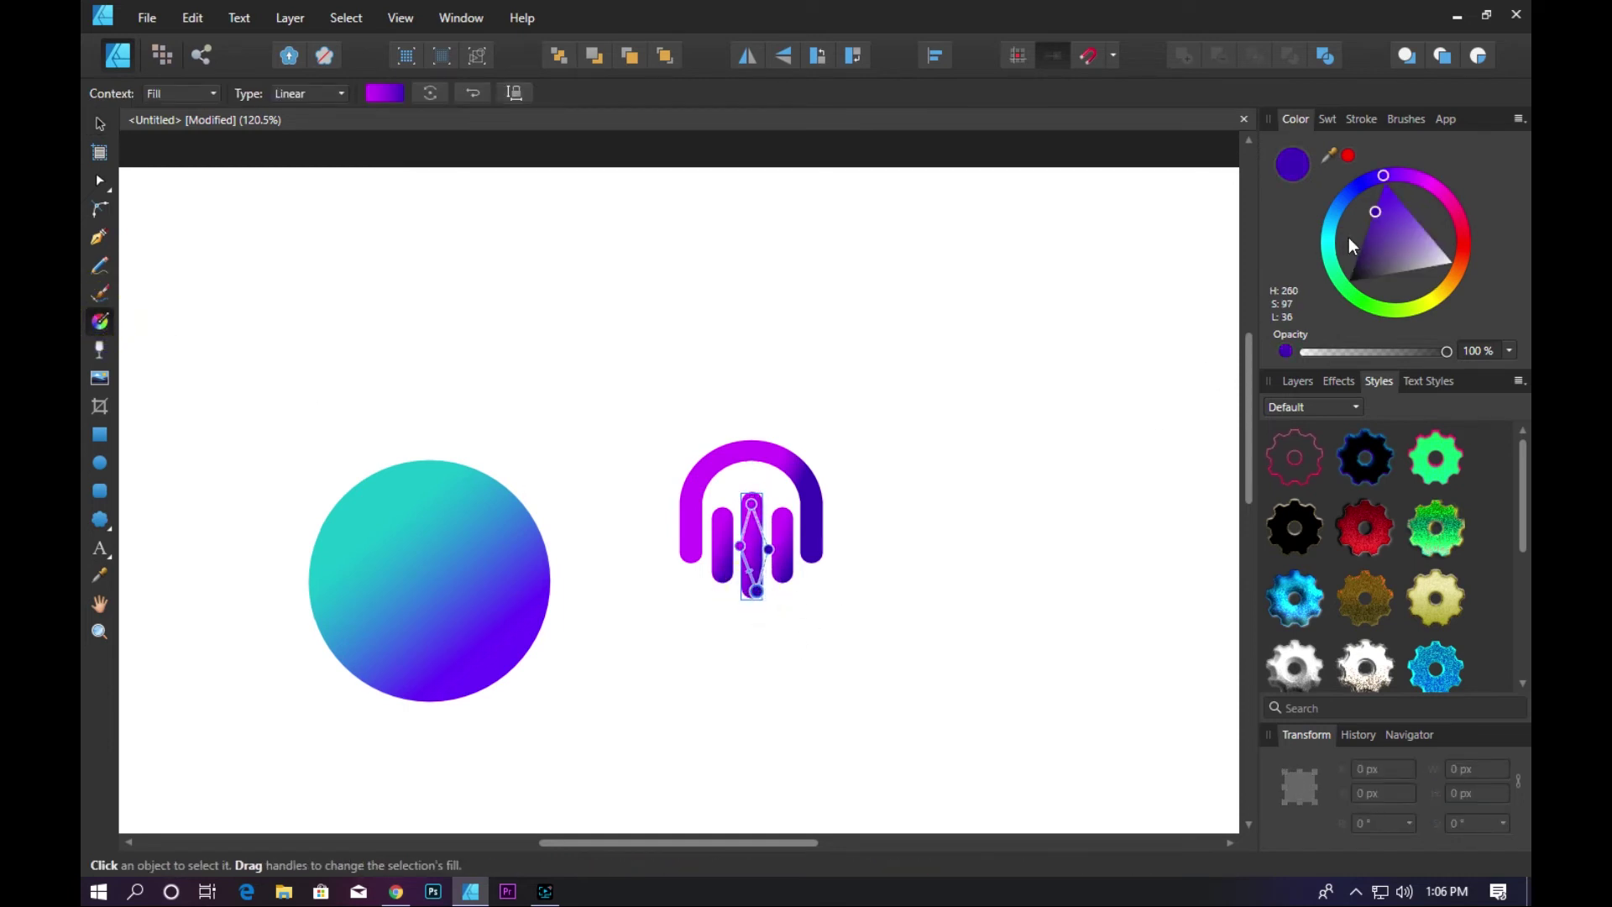
drag(1374, 213, 1370, 224)
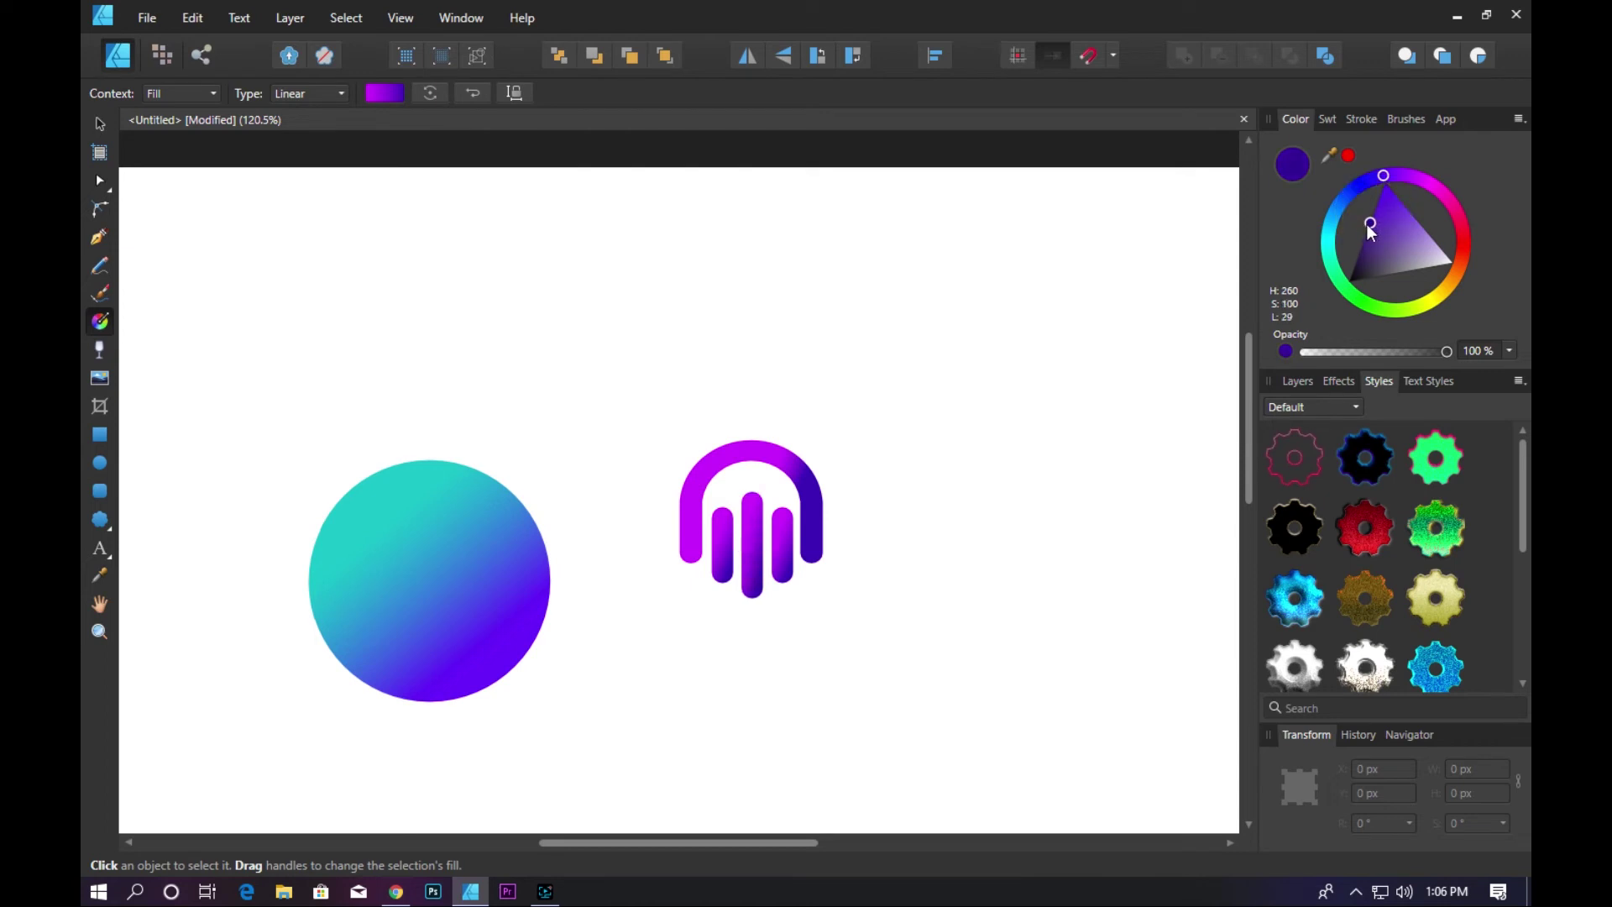
click(750, 546)
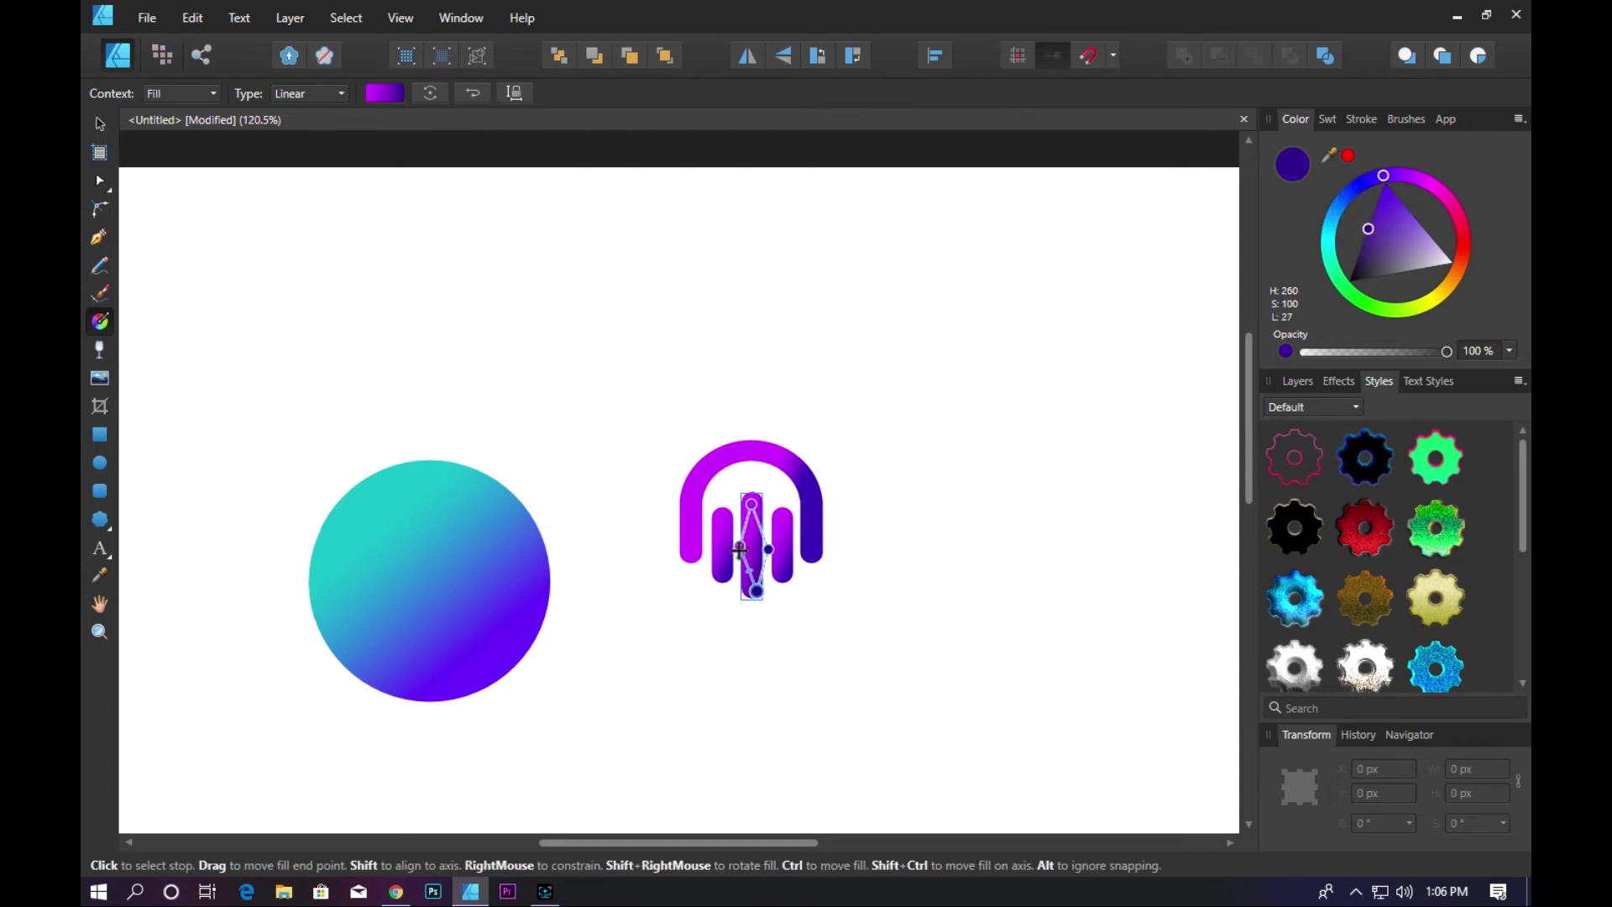
click(730, 550)
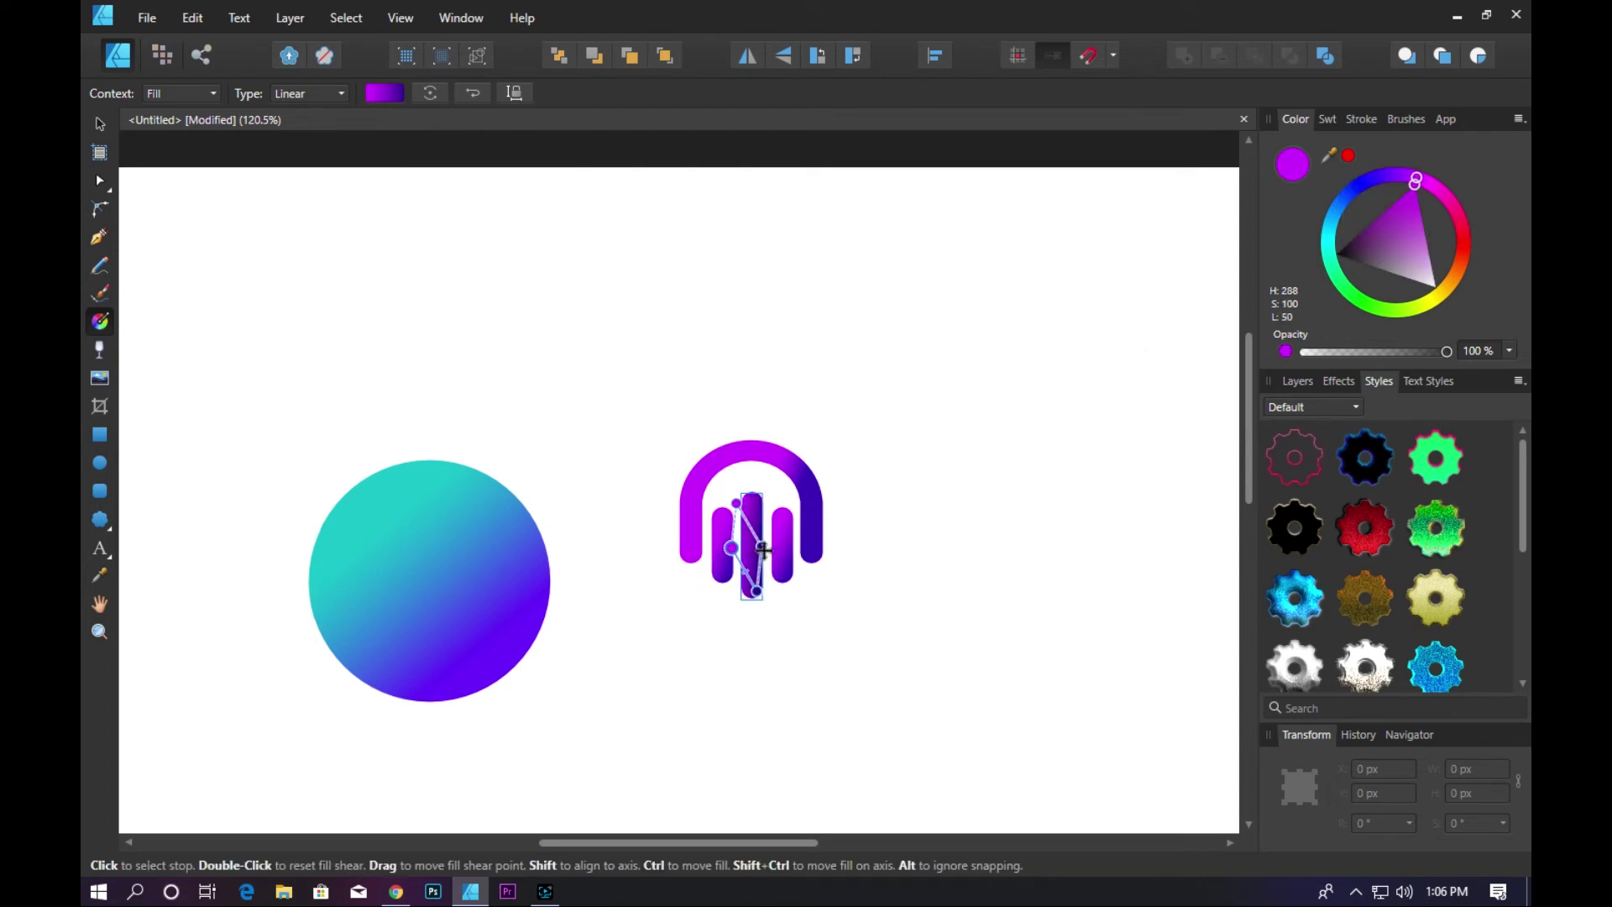
click(761, 547)
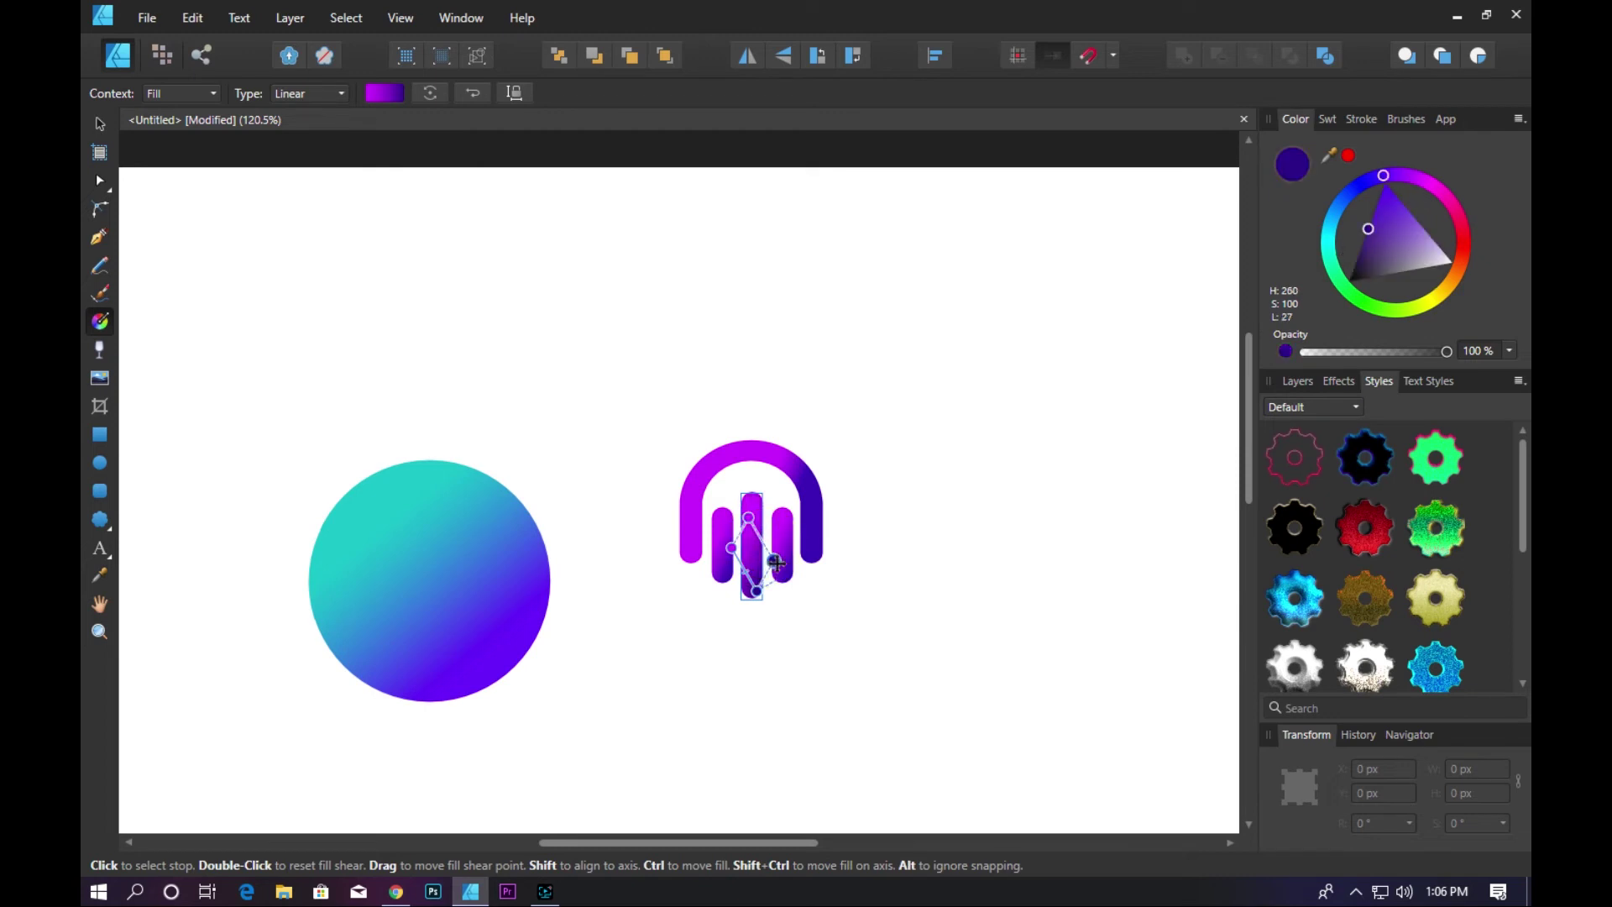
drag(749, 556, 739, 547)
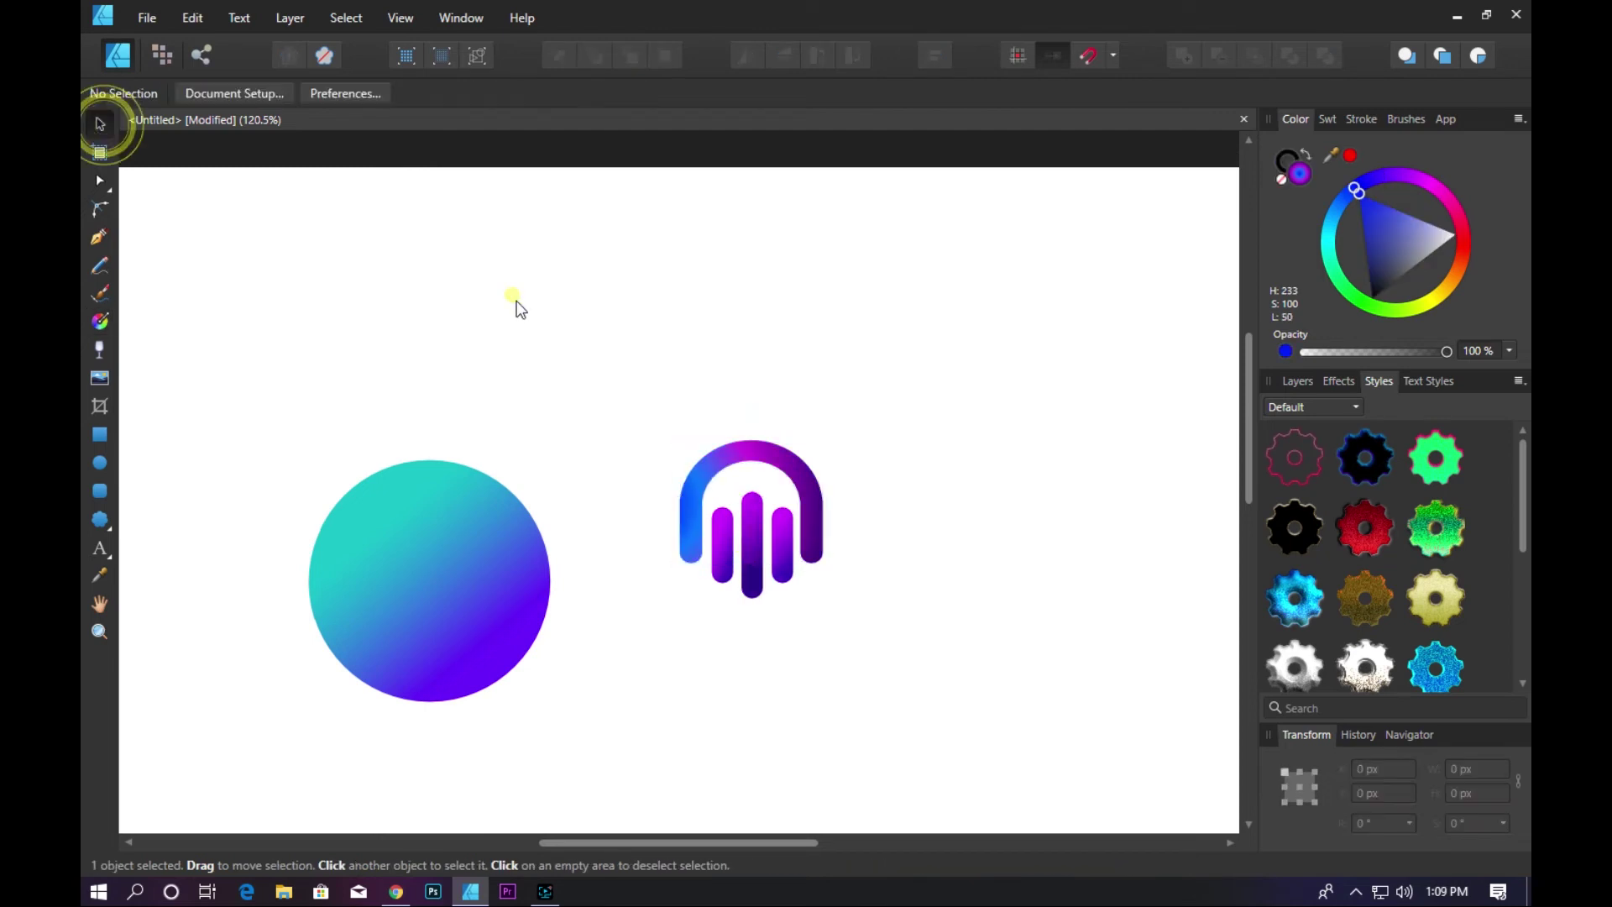
- Group the four headphone parts and move the group onto the gradient circle
drag(626, 363, 951, 747)
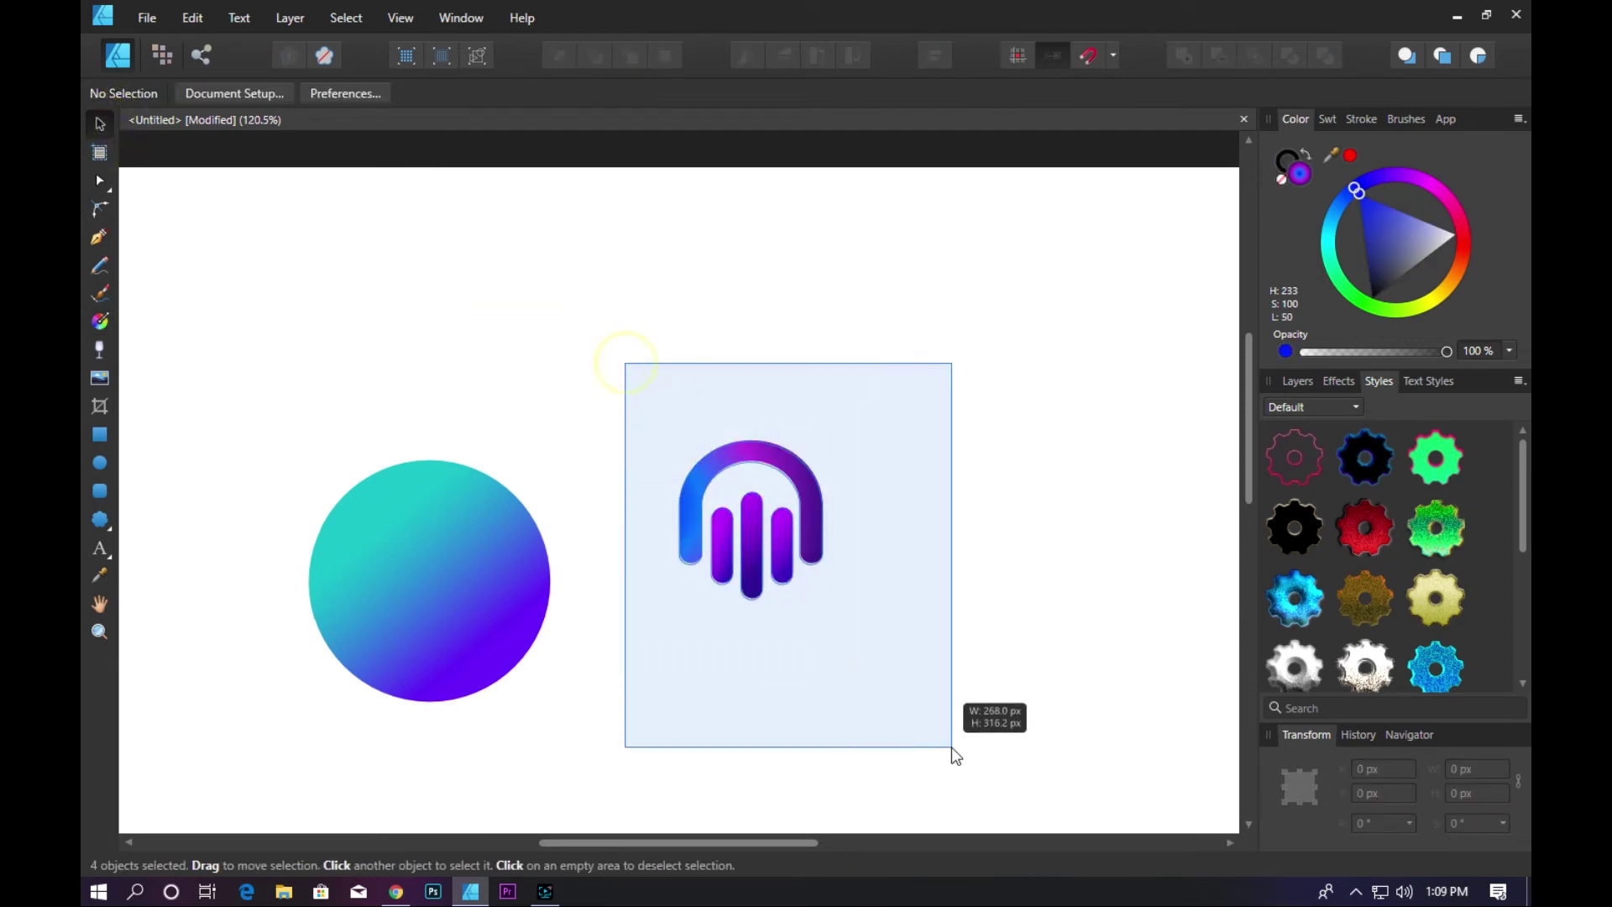
drag(806, 488, 869, 483)
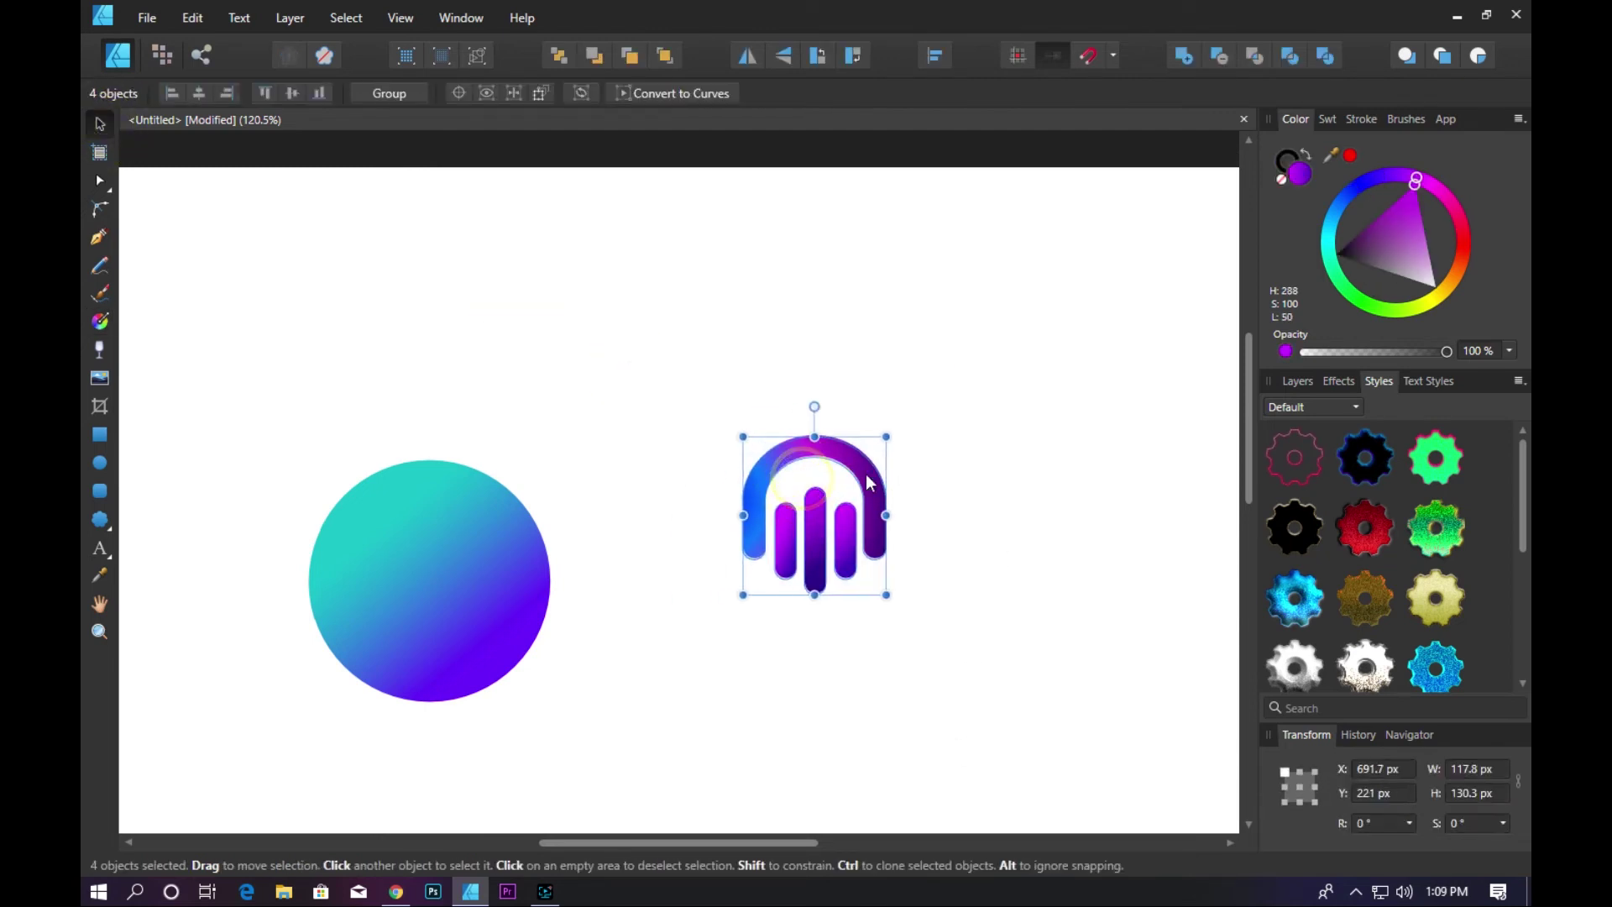
key(ctrl+g)
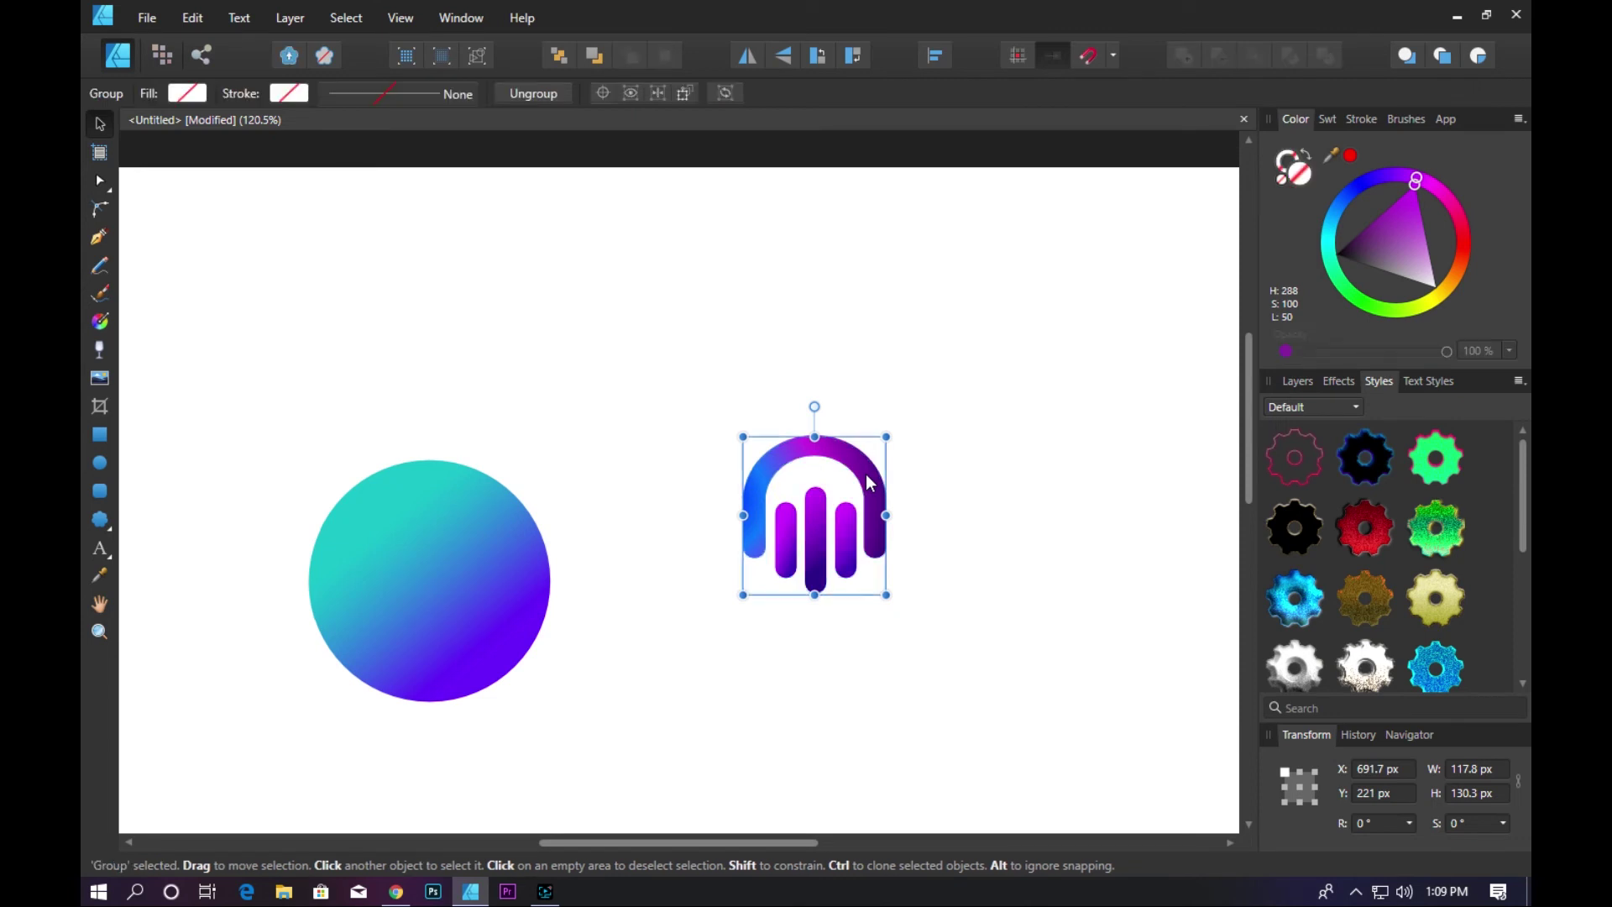
click(972, 470)
drag(880, 496, 496, 561)
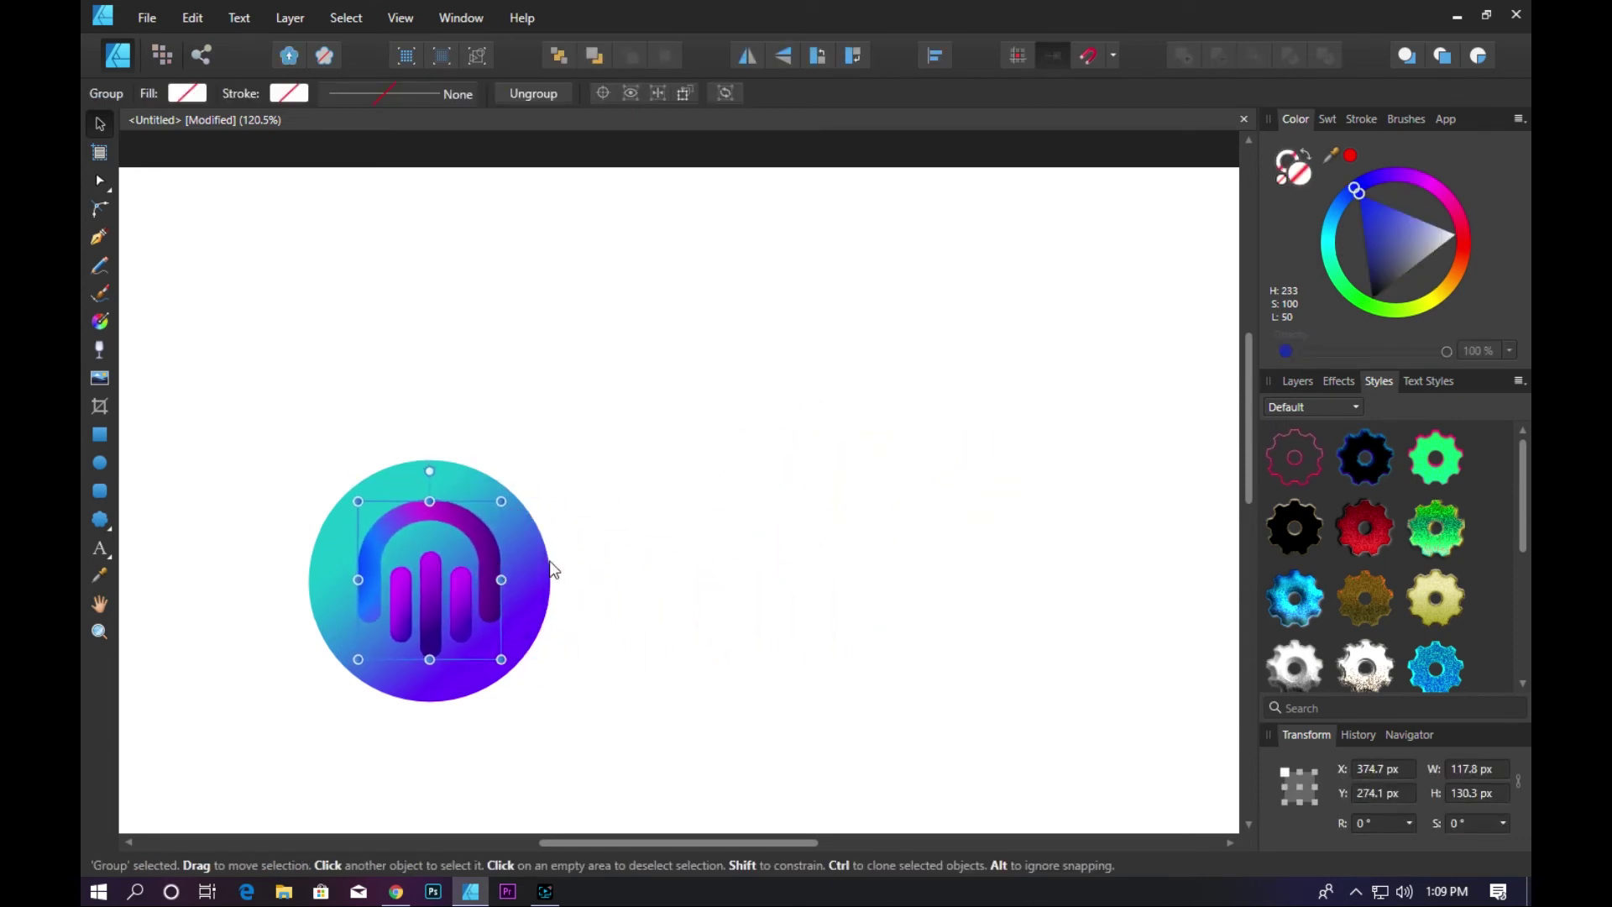
- Select the circle and headphone group together and Ctrl-drag a duplicate of the logo
click(759, 529)
drag(235, 430, 643, 781)
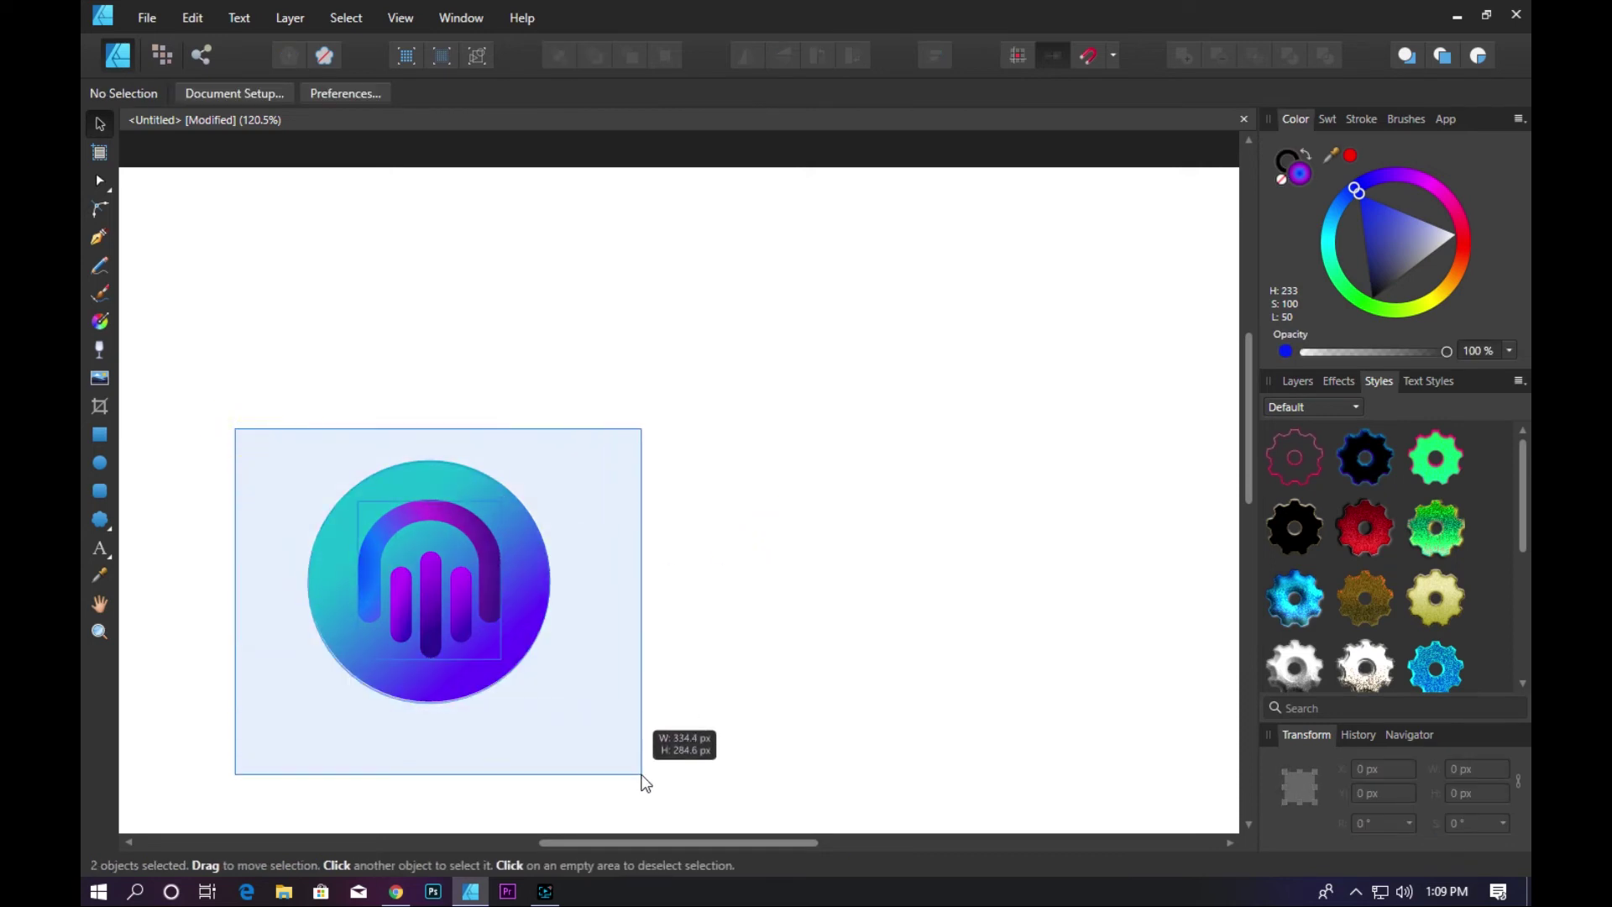
click(719, 682)
drag(230, 403, 669, 755)
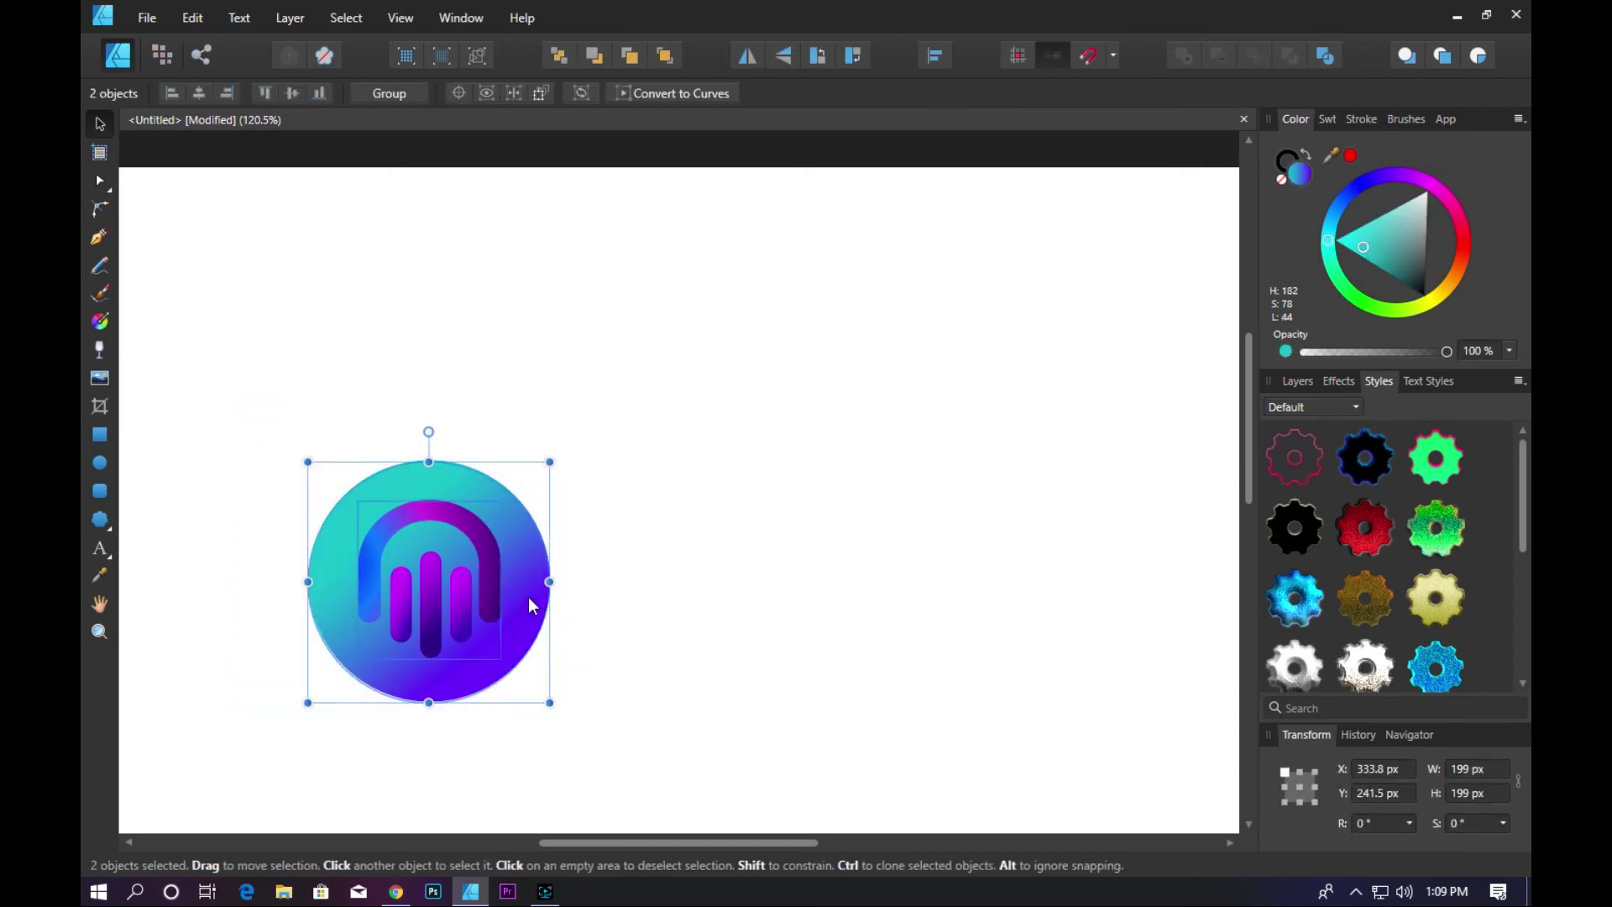
drag(529, 604, 1094, 604)
drag(1038, 502, 419, 503)
- Nudge the duplicate logo's circle down-right so the copy sits lower right
click(682, 495)
mouse_move(917, 495)
mouse_down()
mouse_move(1102, 707)
mouse_move(901, 462)
mouse_up()
mouse_move(814, 423)
mouse_down()
mouse_move(1031, 678)
mouse_move(994, 567)
mouse_move(1095, 735)
mouse_up()
click(781, 546)
click(403, 596)
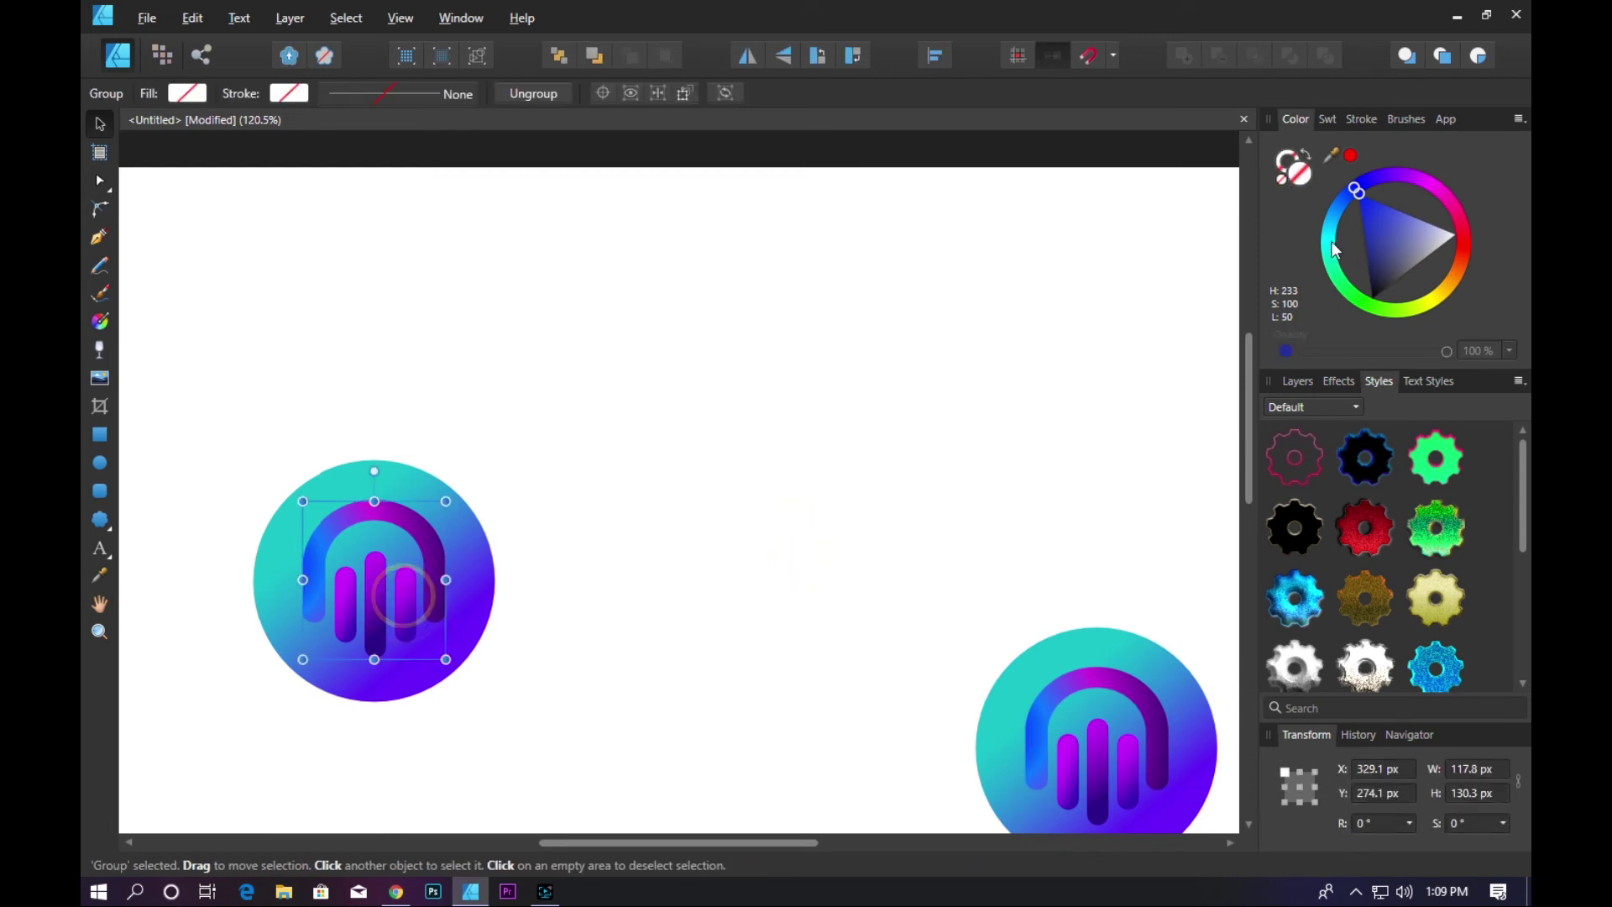
- Fill the left headphone shape white and centre it horizontally and vertically in its circle
click(1455, 234)
click(801, 412)
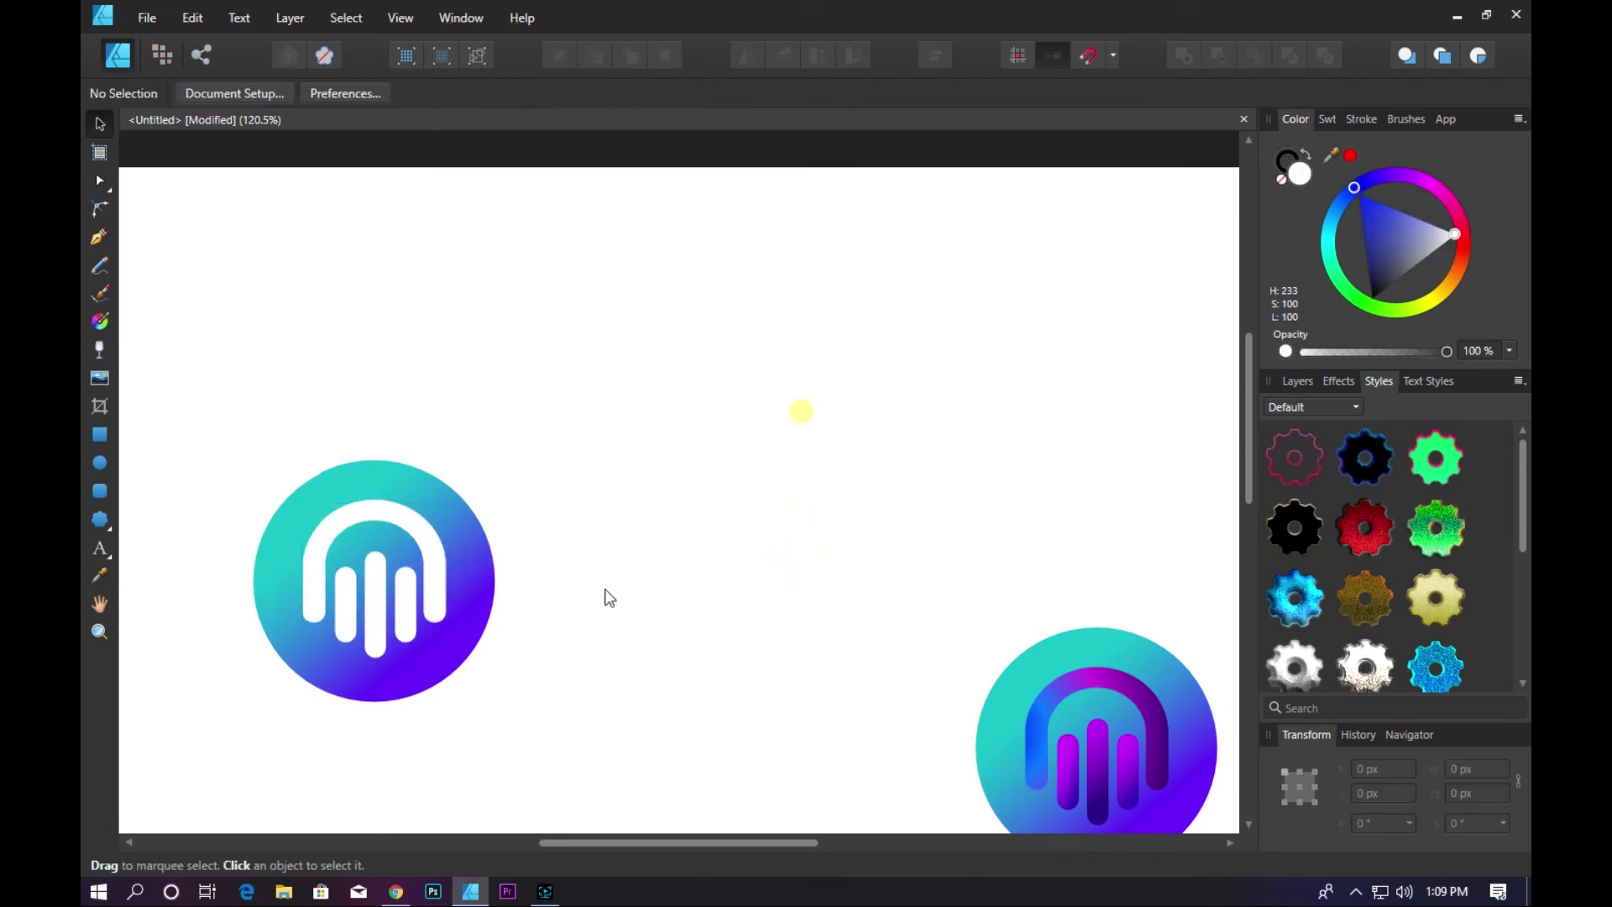
click(435, 614)
shift+click(492, 612)
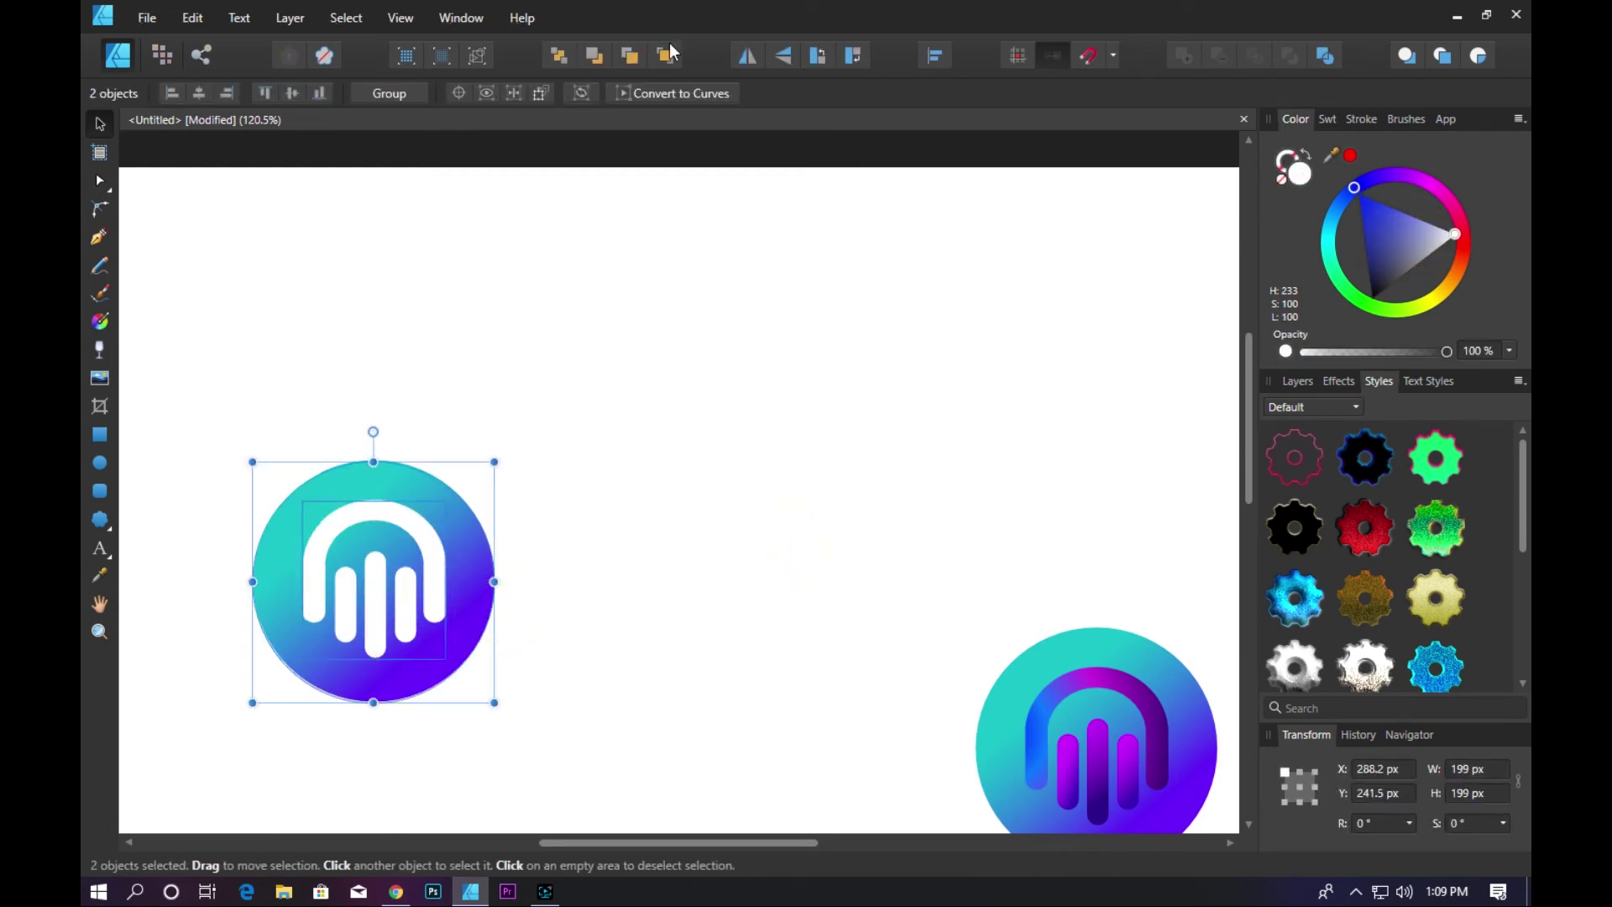
click(199, 94)
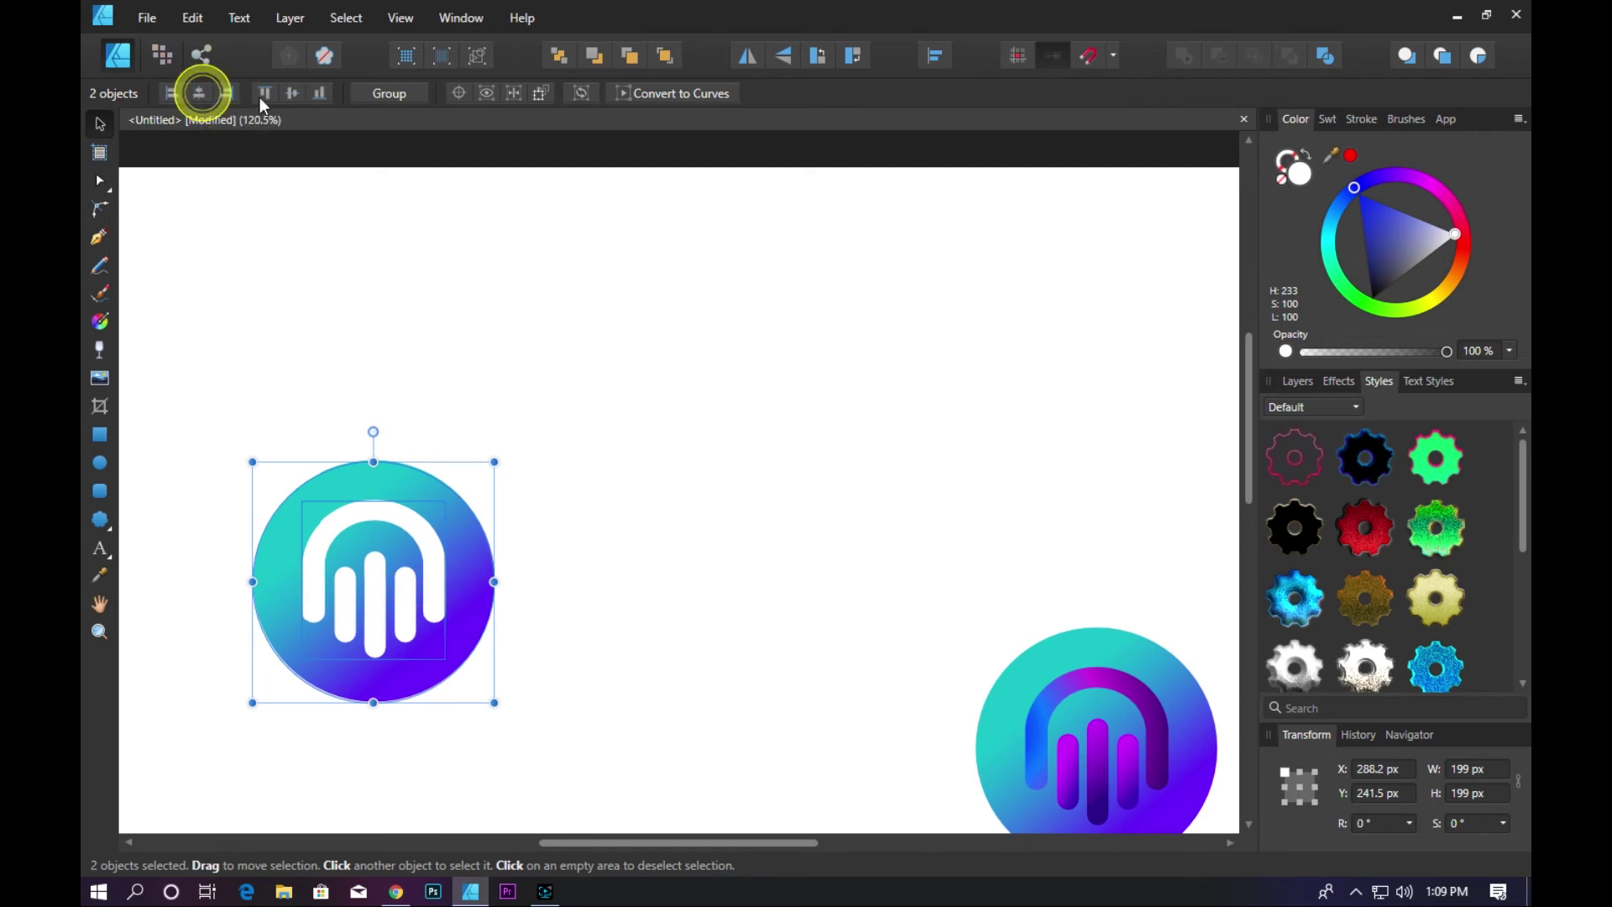
click(291, 94)
- Move the whole left logo, circle and headphones, up and to the left
click(547, 361)
scroll(591, 456, down, 1)
scroll(555, 487, down, 1)
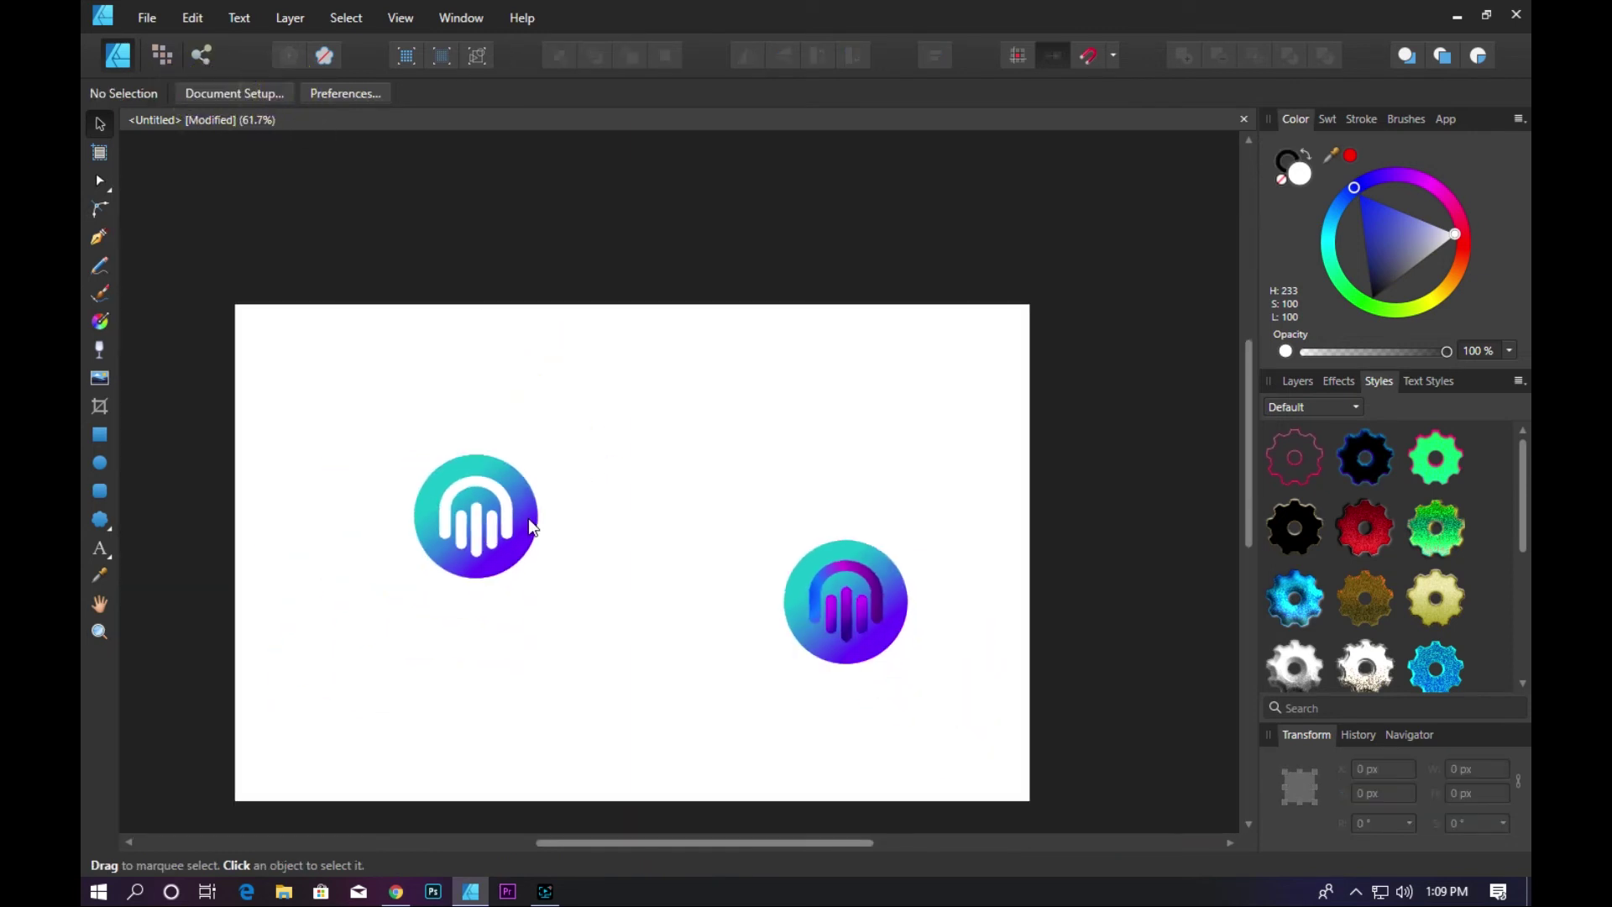
scroll(420, 496, up, 2)
drag(279, 356, 670, 775)
drag(535, 589, 480, 480)
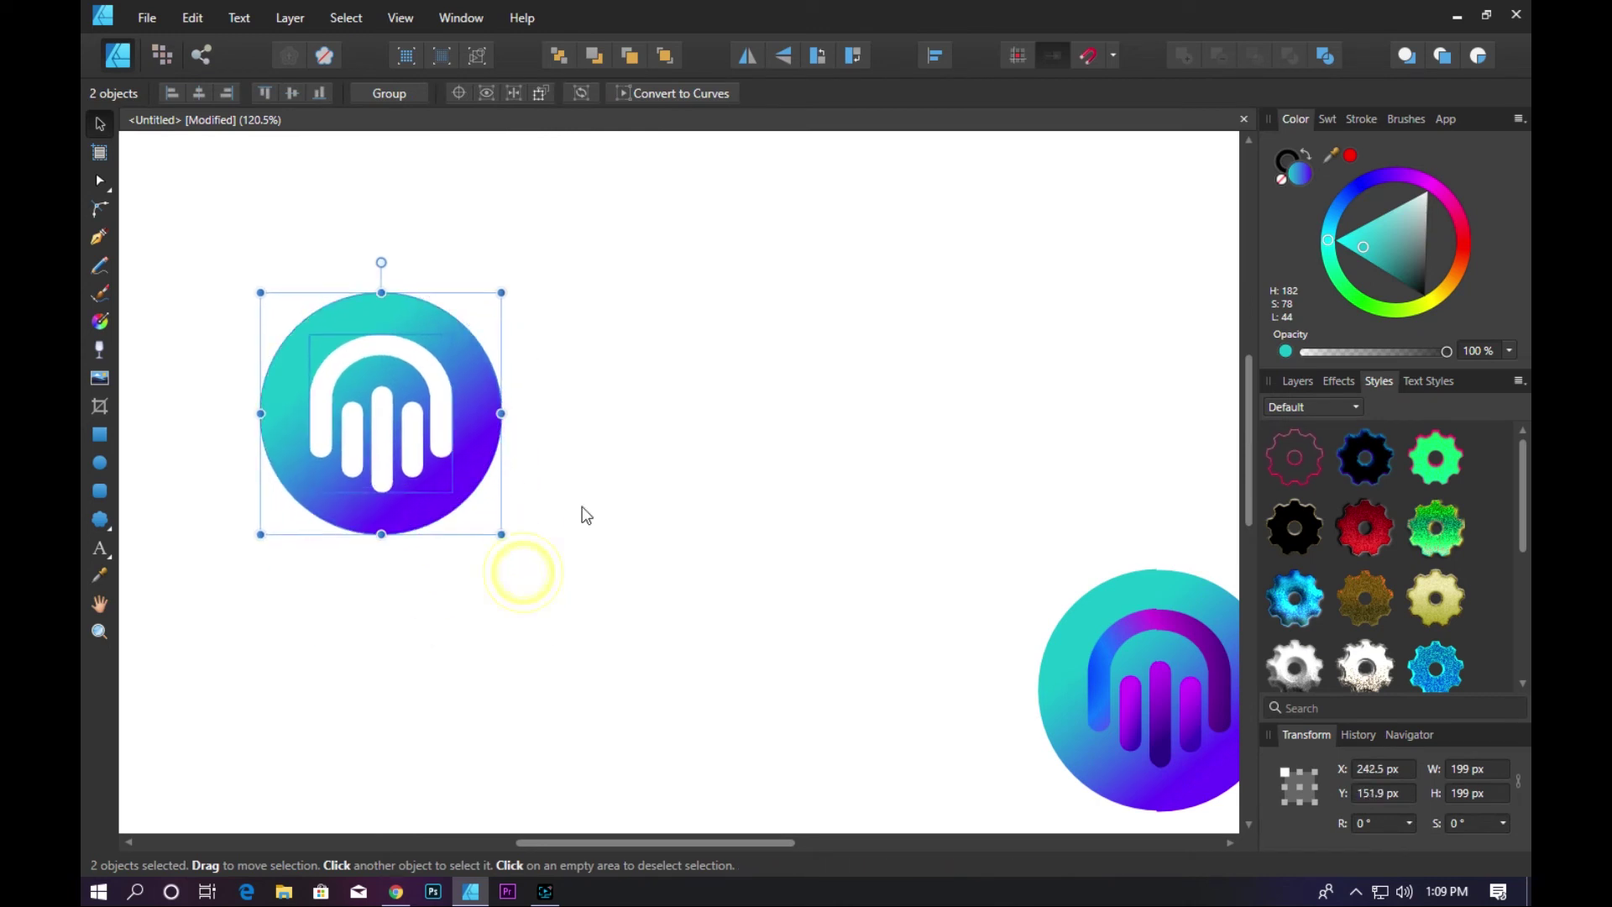
click(663, 565)
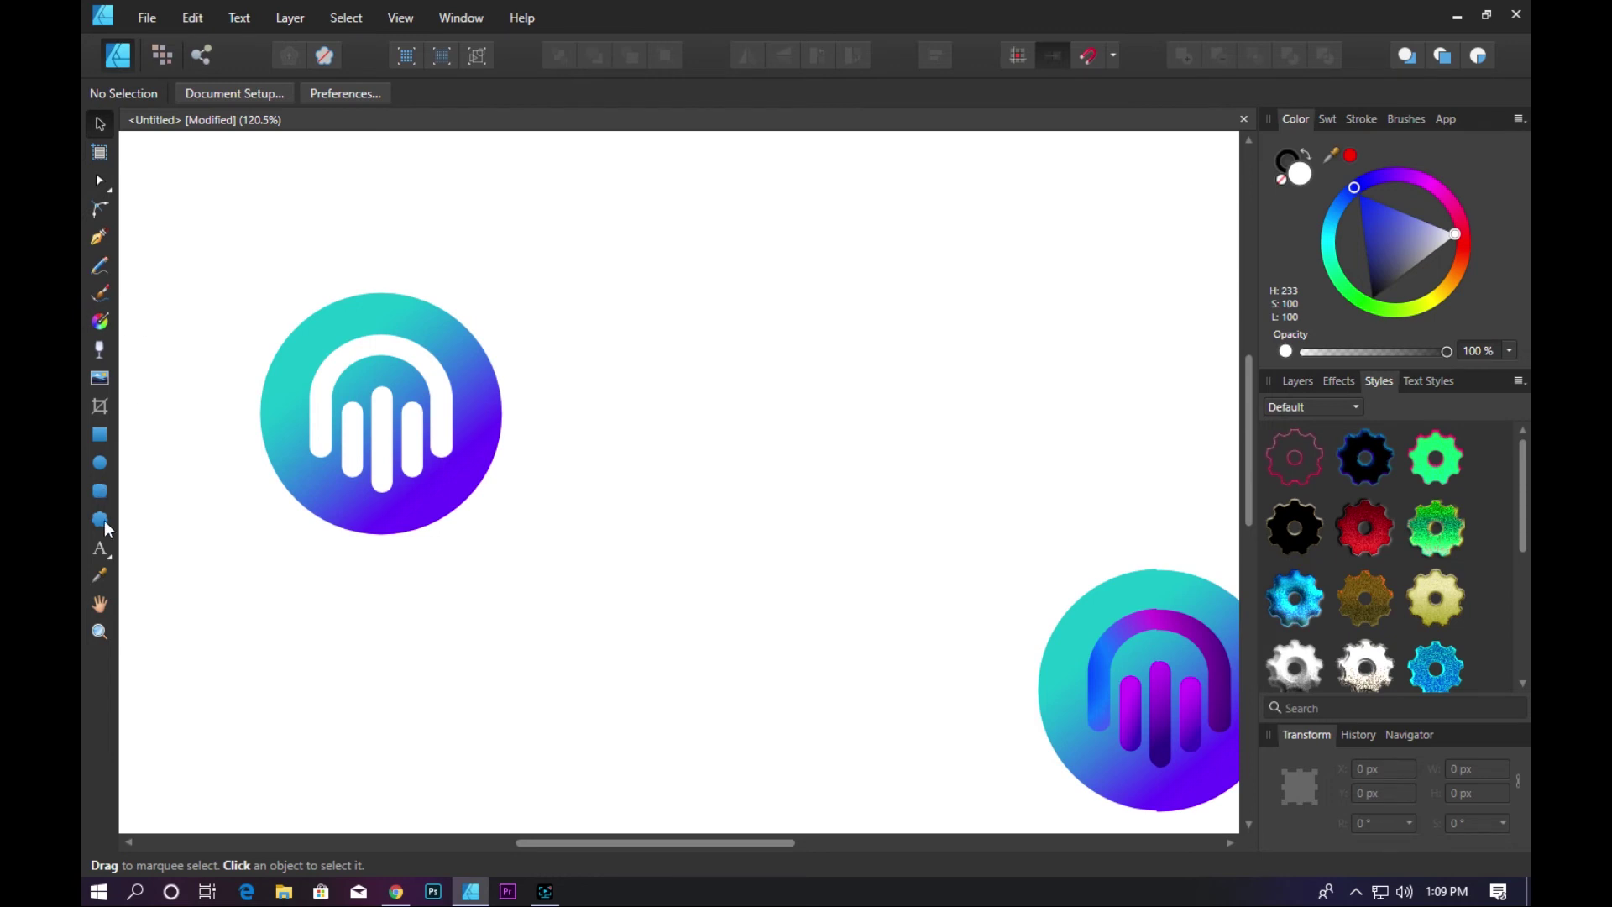
- Add artistic text 'fones' right of the logo and scale it to about 95 pt
click(99, 548)
click(557, 422)
text(fones)
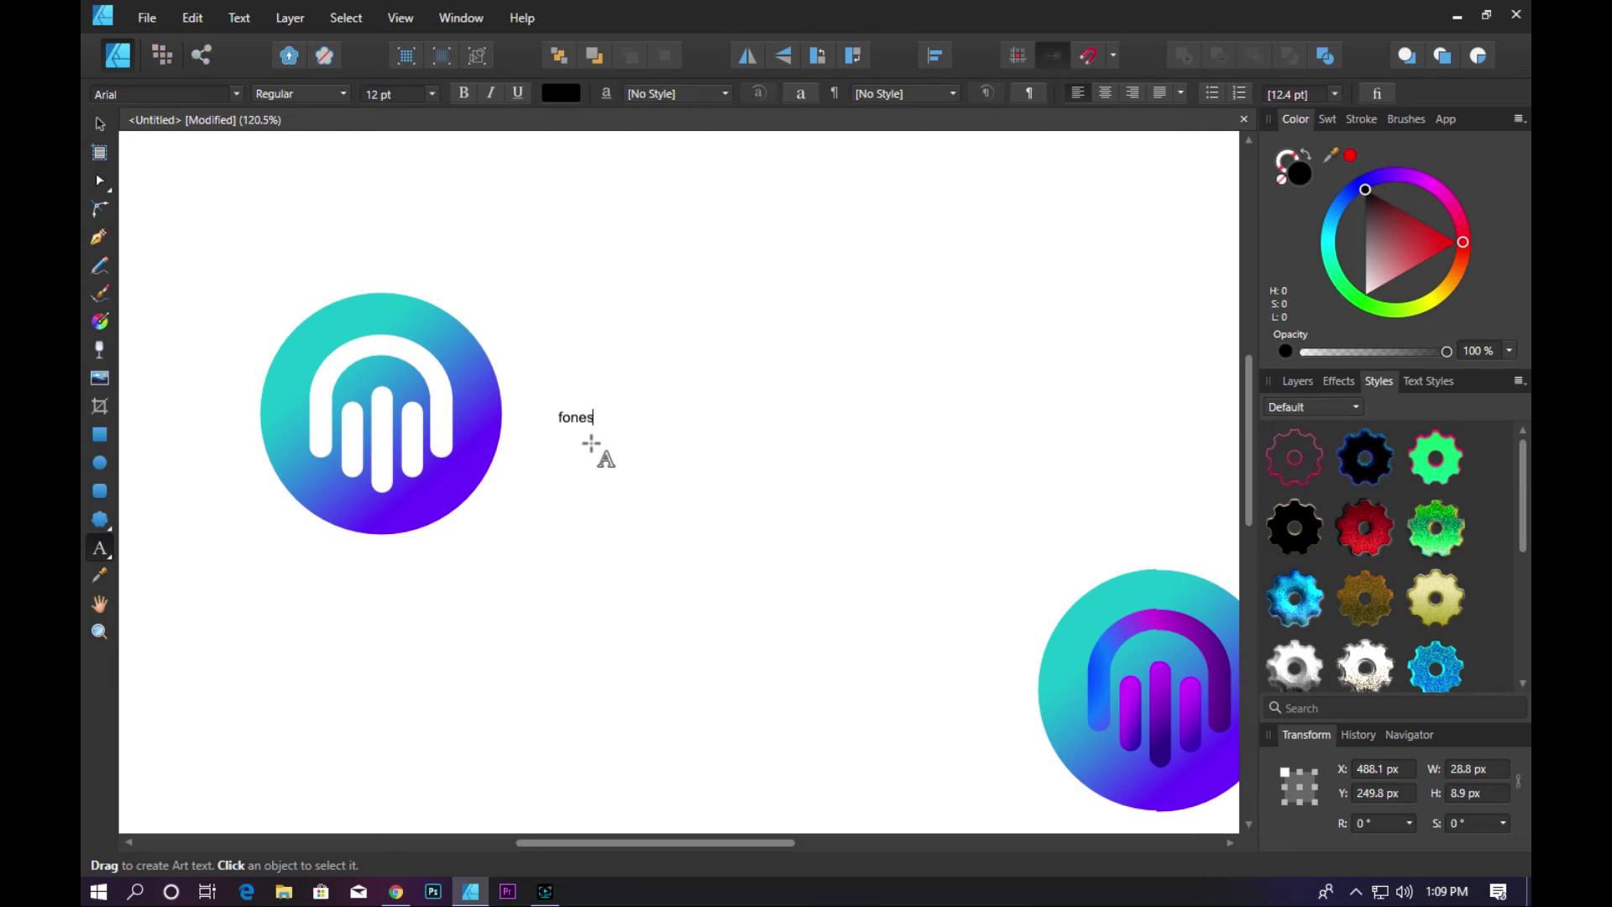
key(Escape)
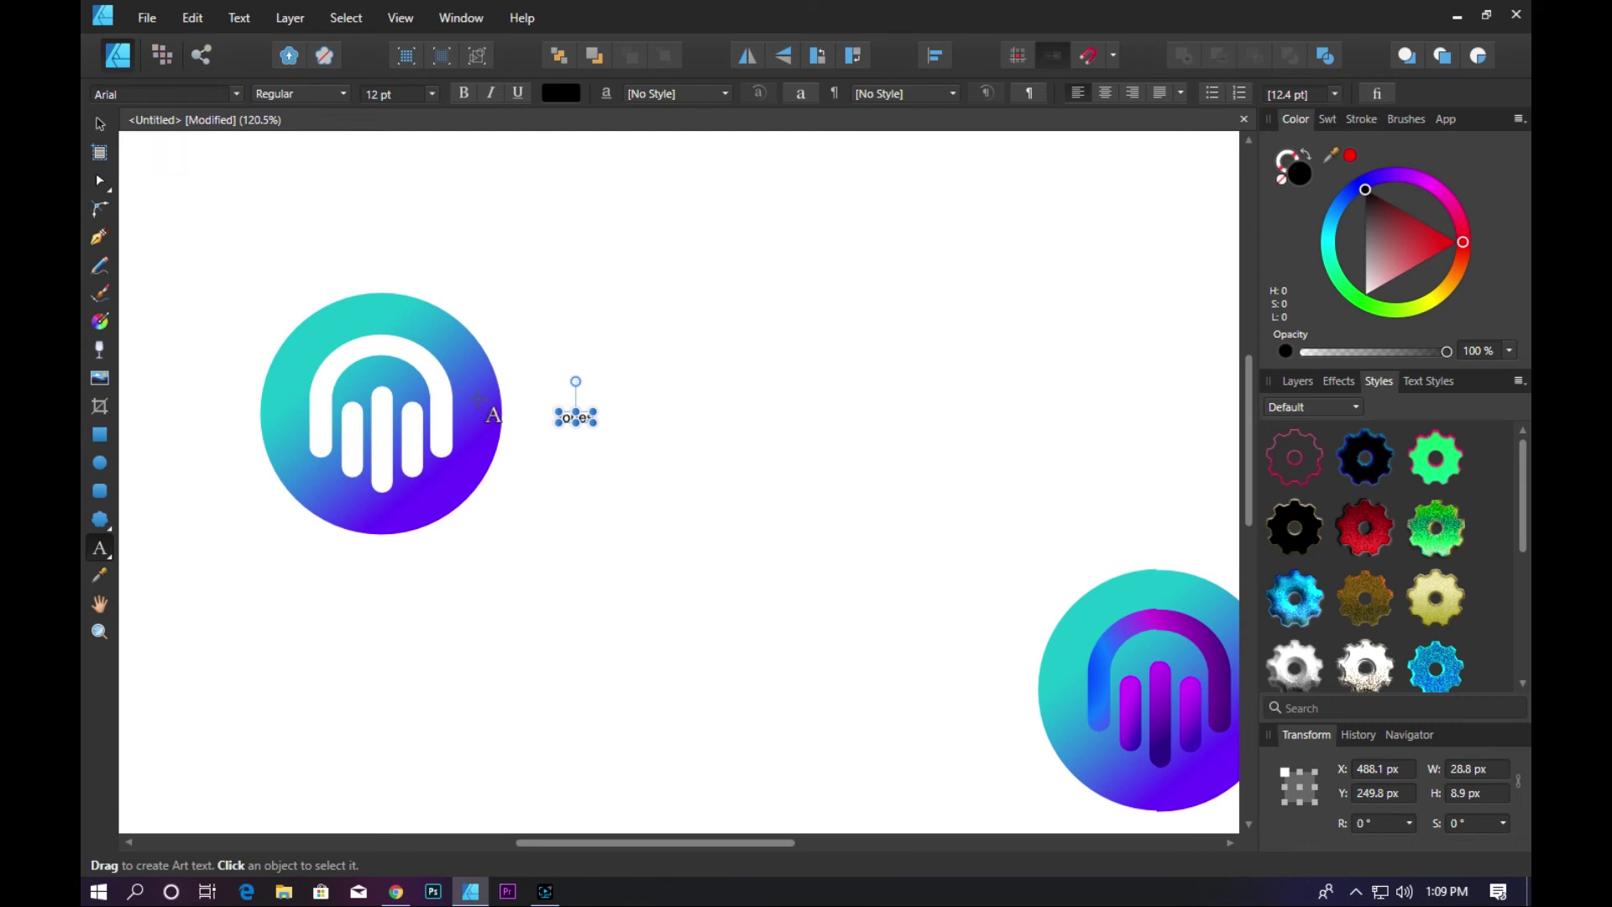
click(100, 124)
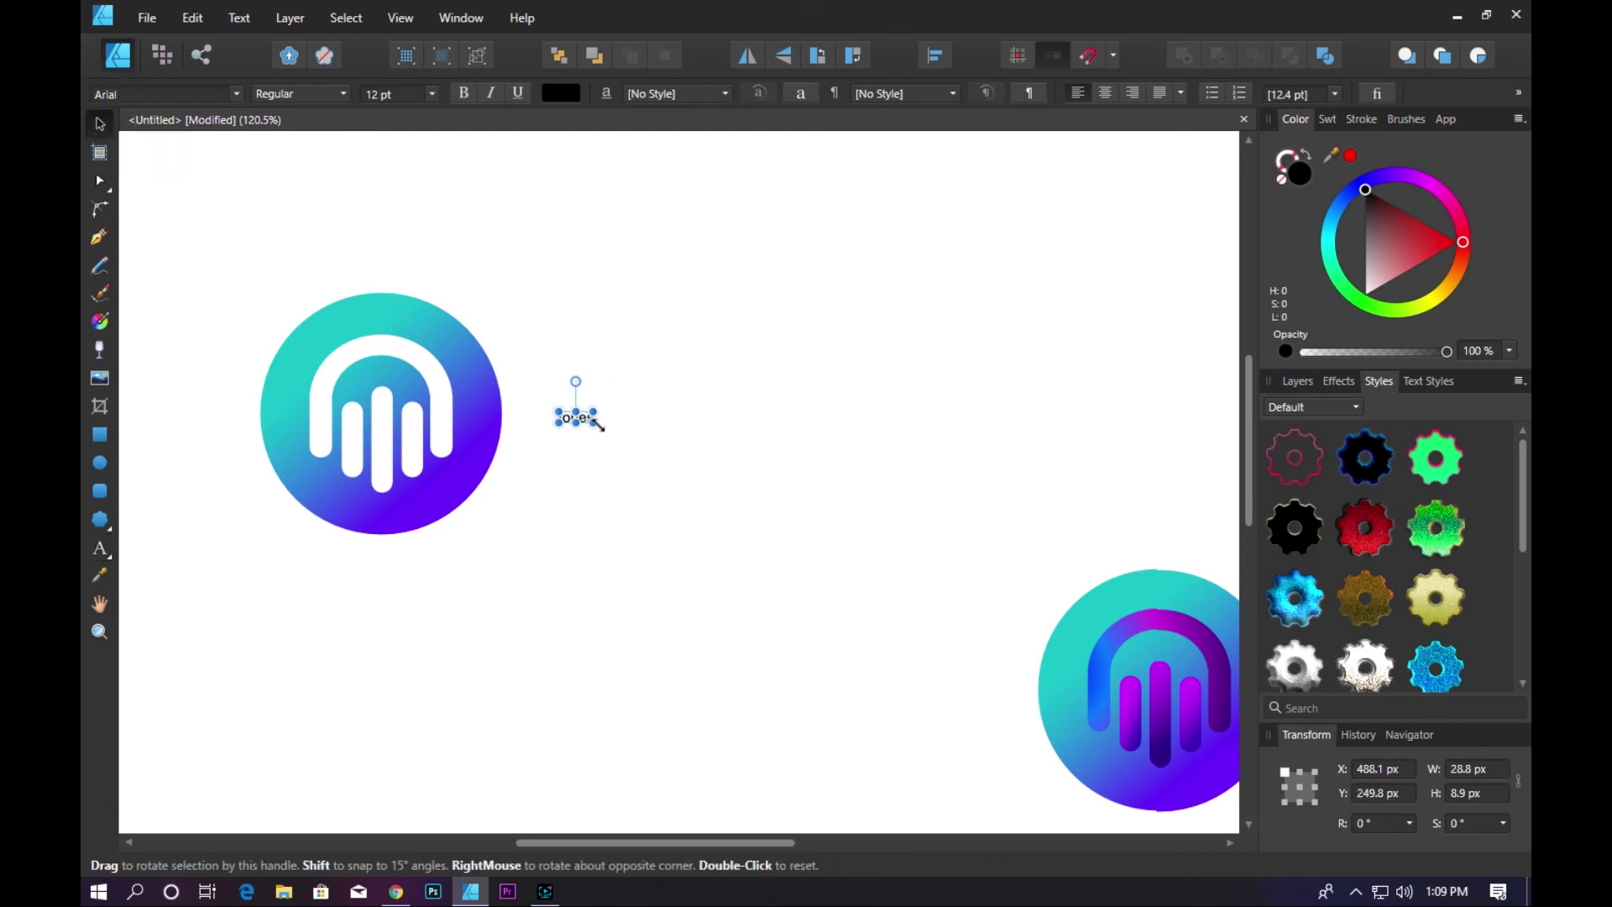
drag(594, 422, 824, 540)
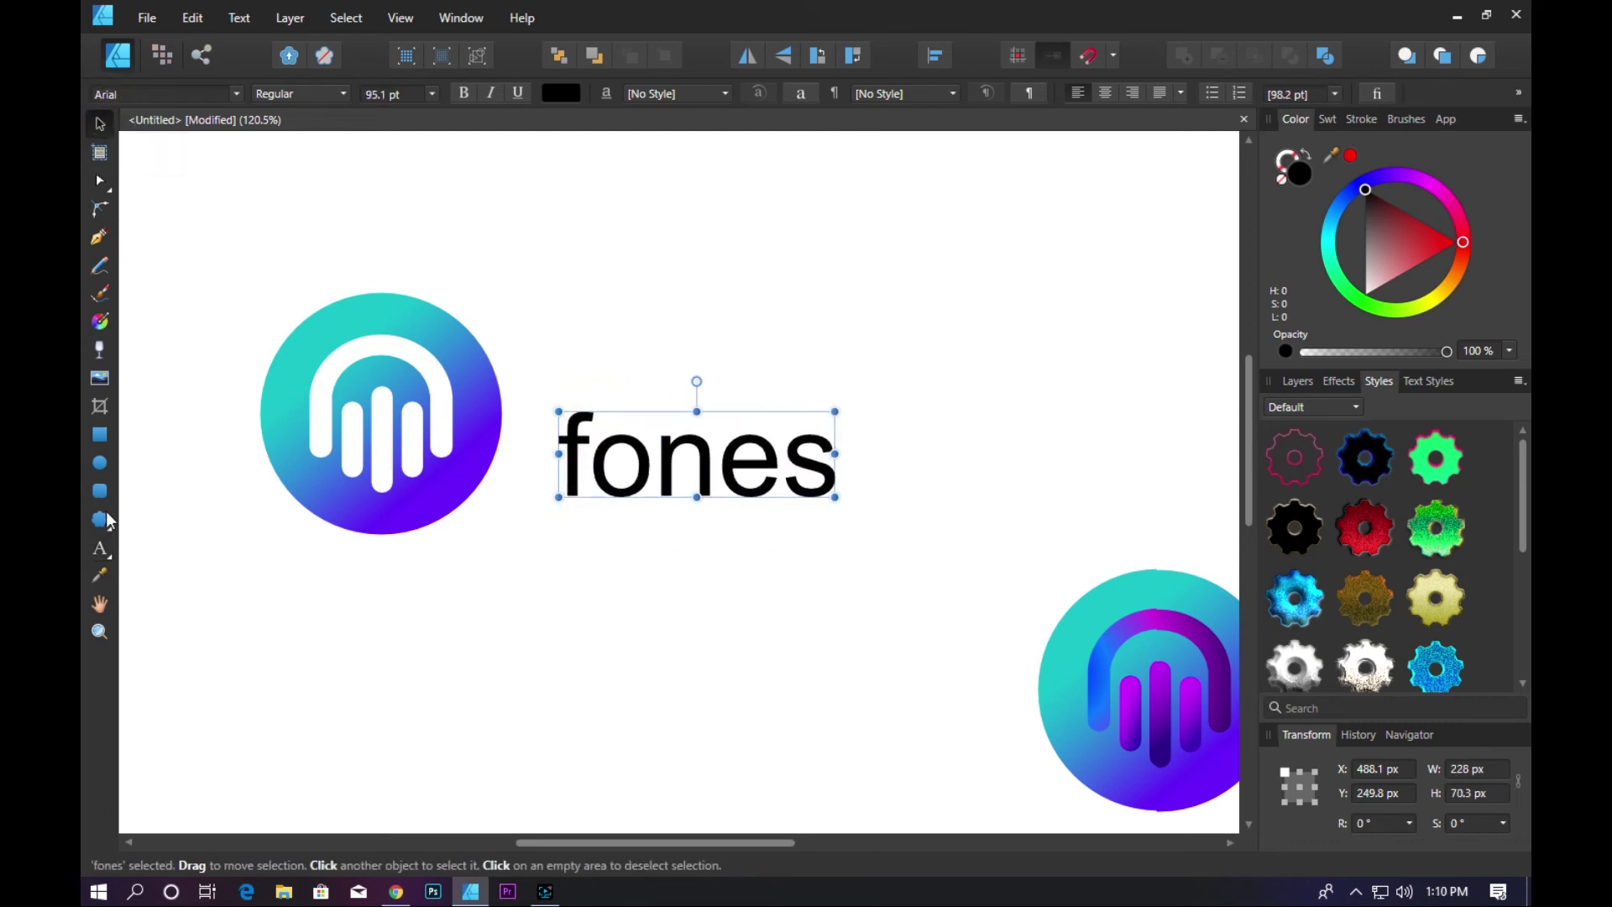
- Replace the word 'fones' with 'music'
click(100, 548)
double_click(683, 456)
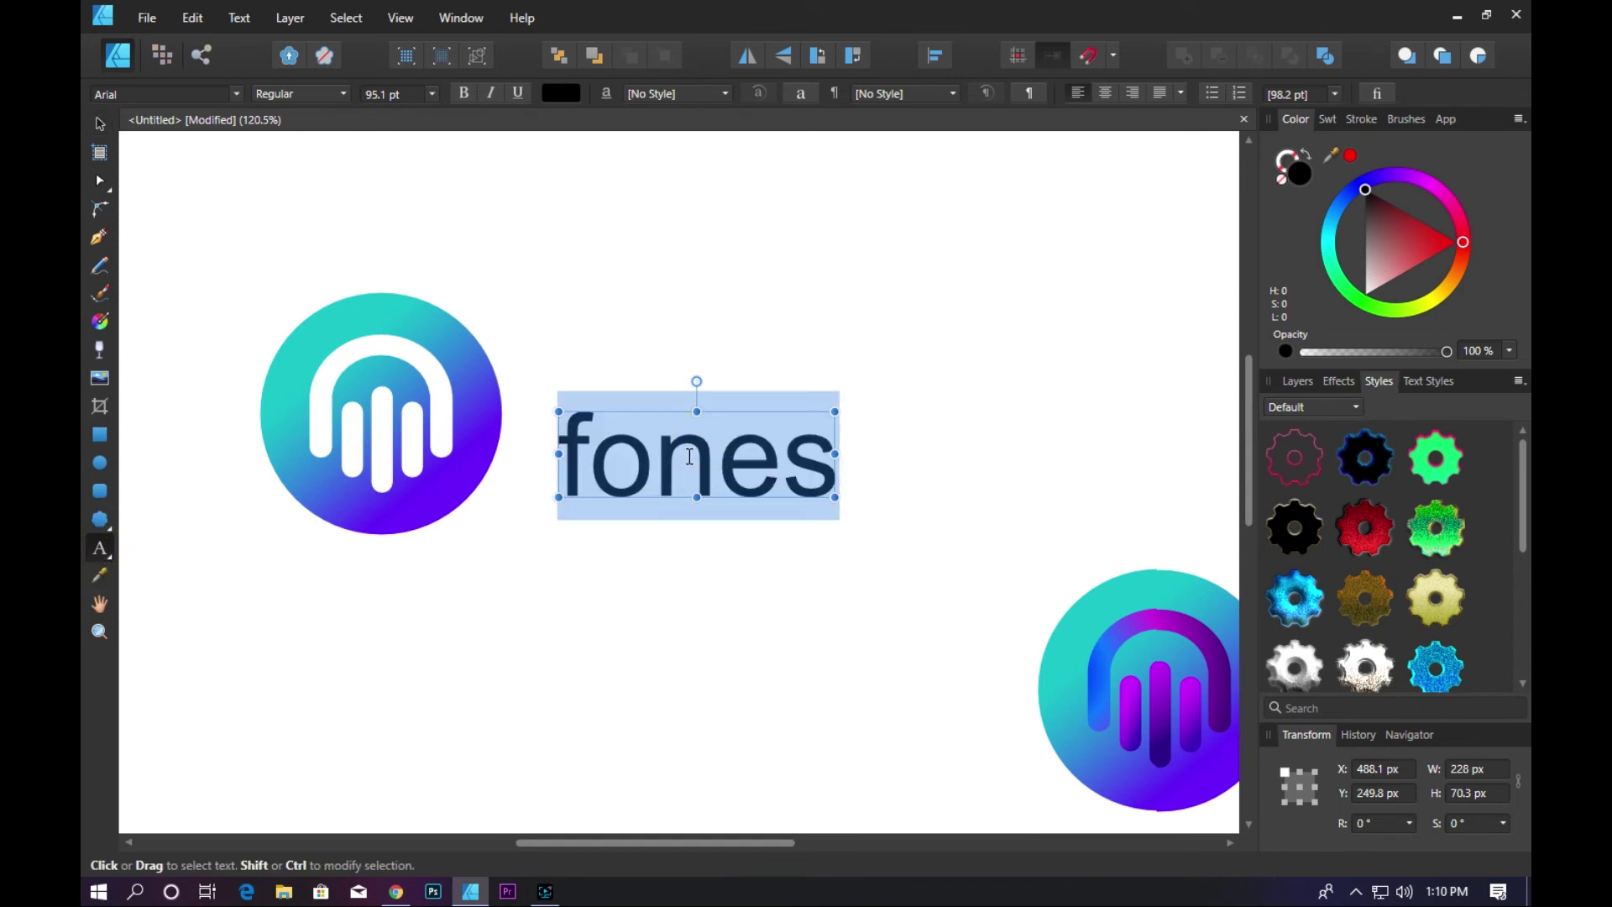
text(music)
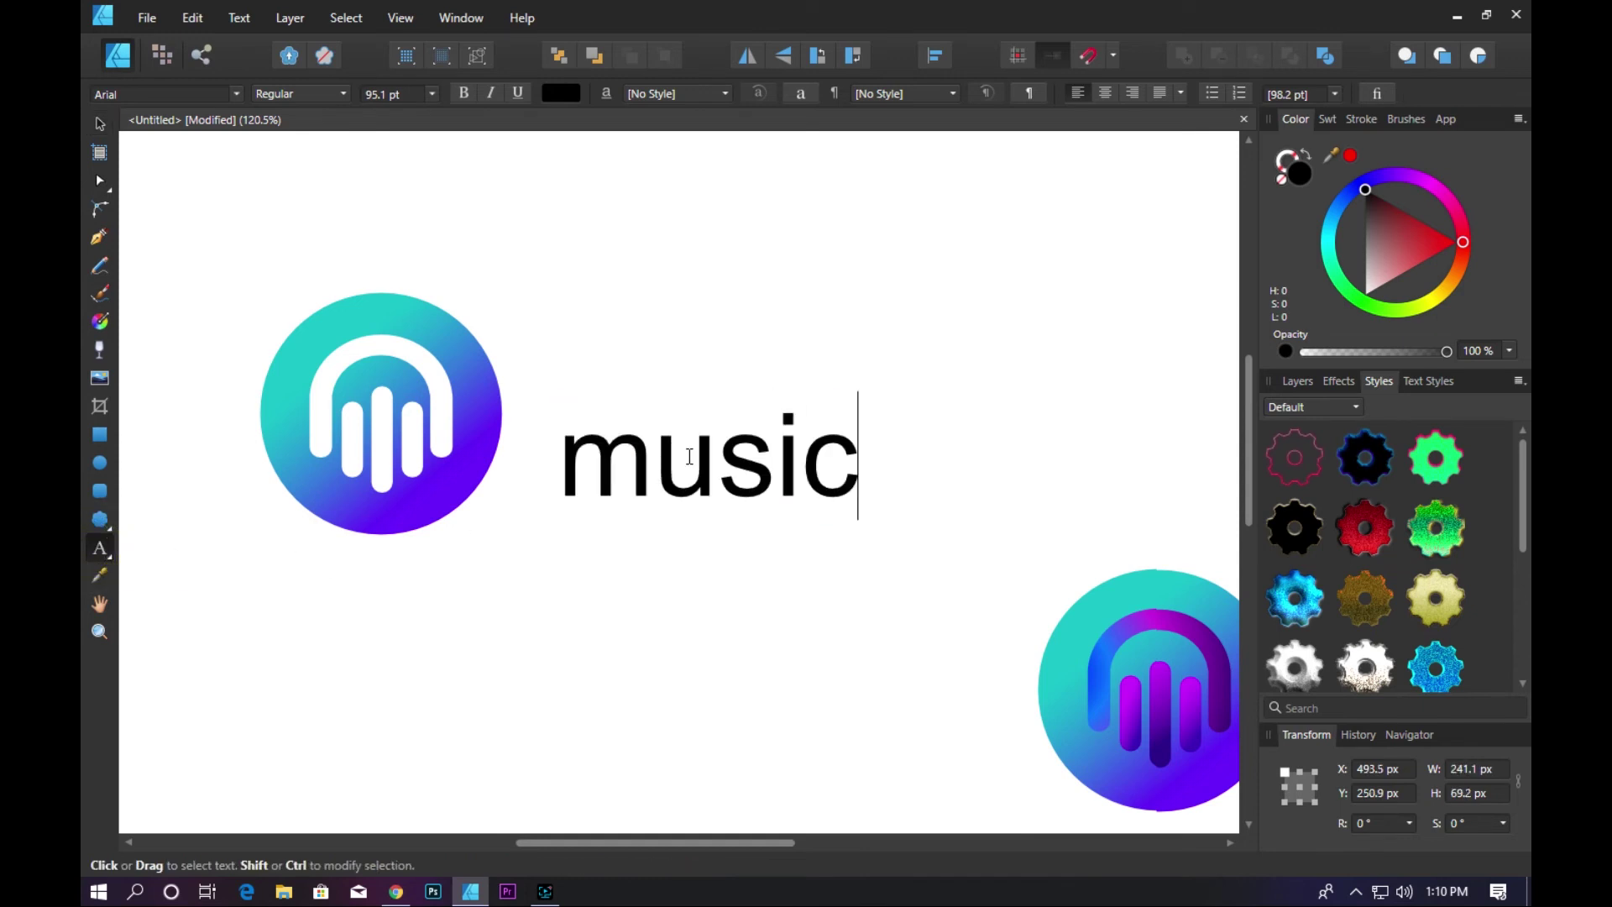
key(Escape)
- Move 'music' up-left beside the logo, enlarge it to about 105 pt, and make it bold
click(100, 126)
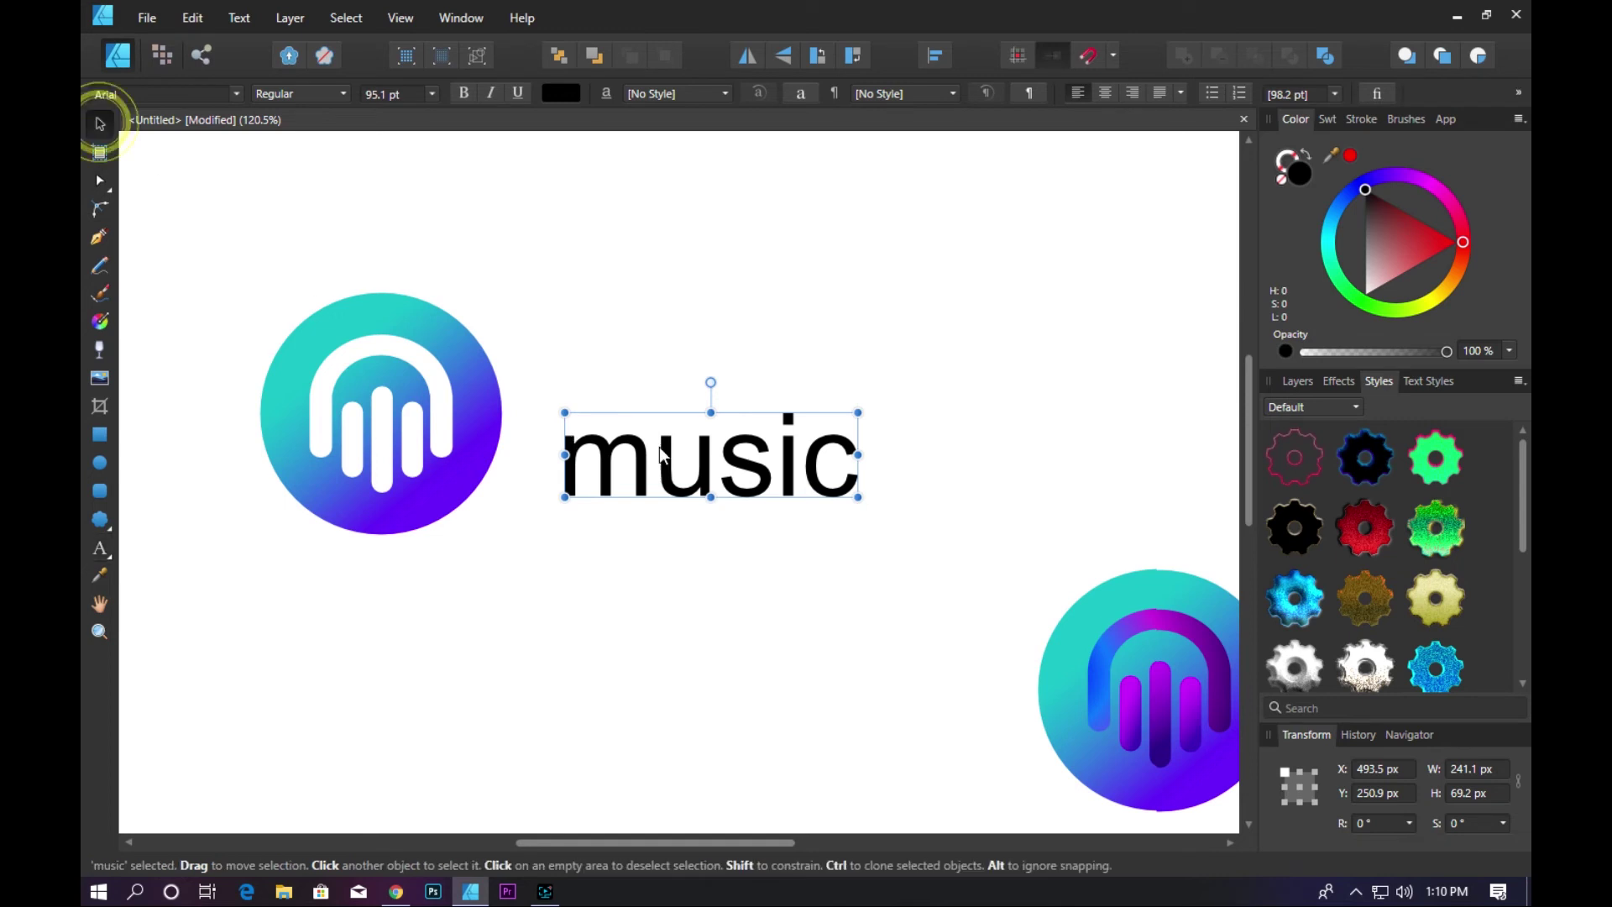
drag(747, 471, 708, 428)
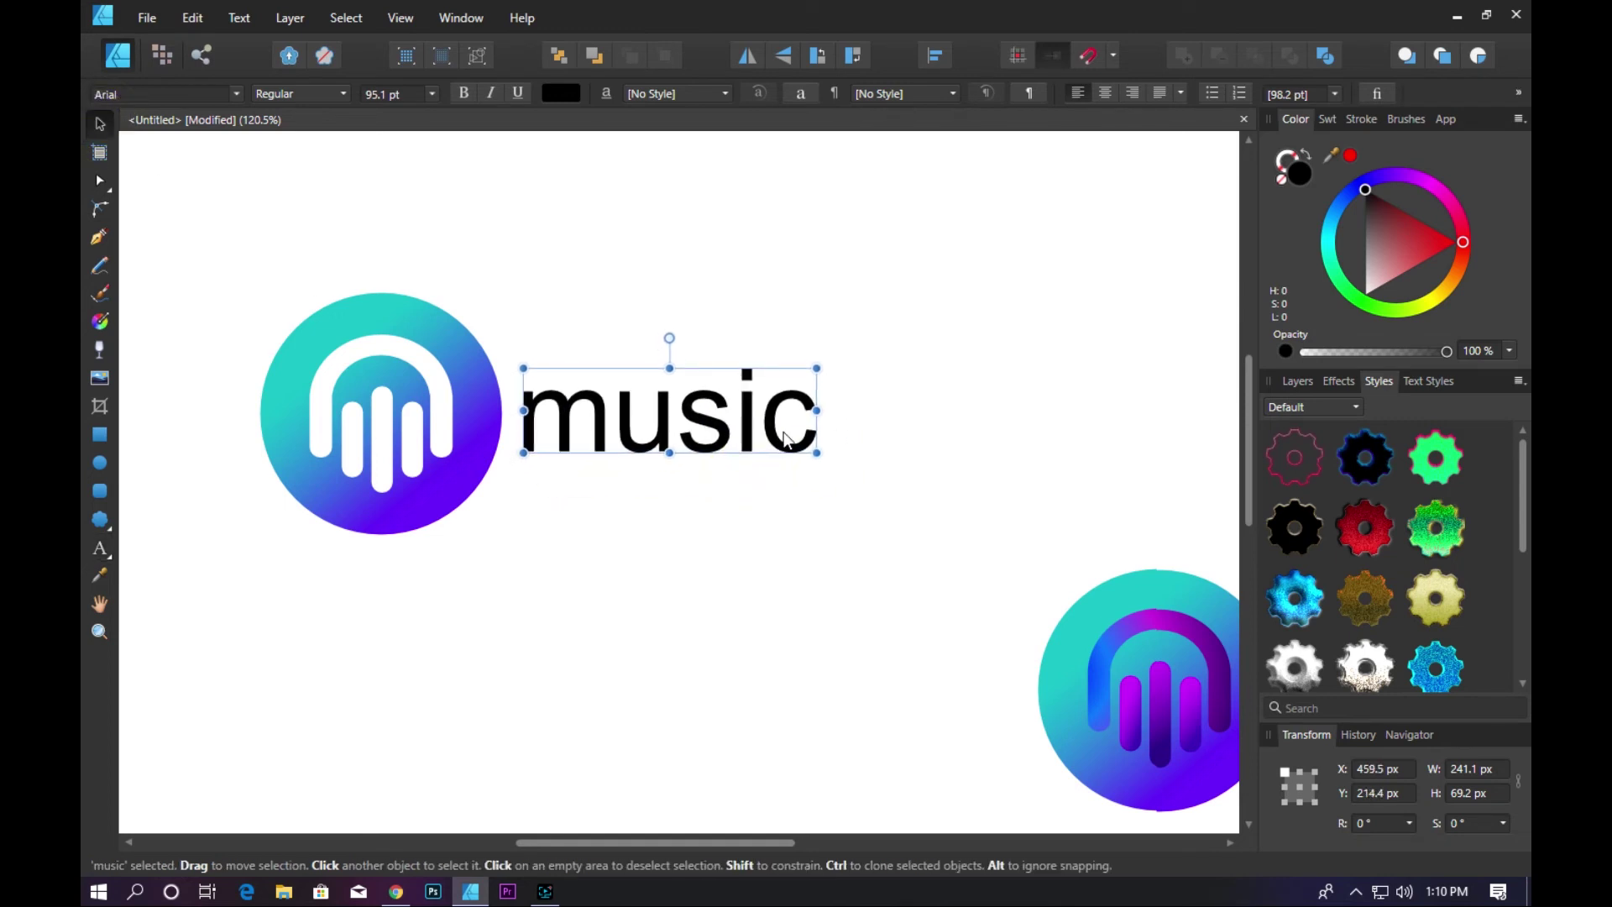
drag(817, 368, 852, 361)
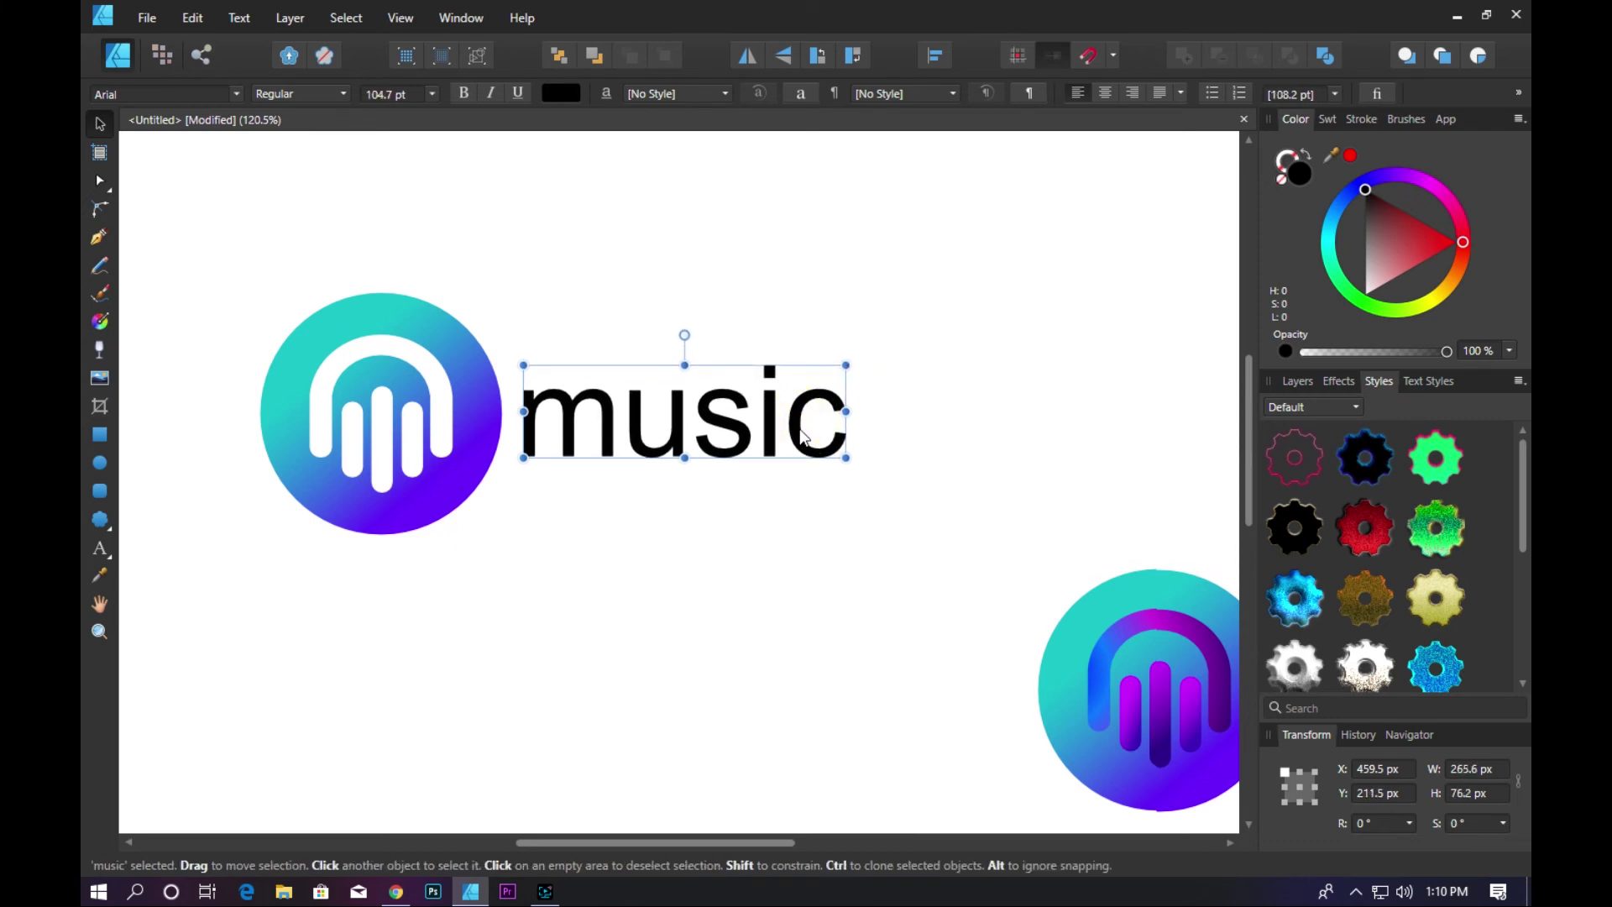
click(757, 573)
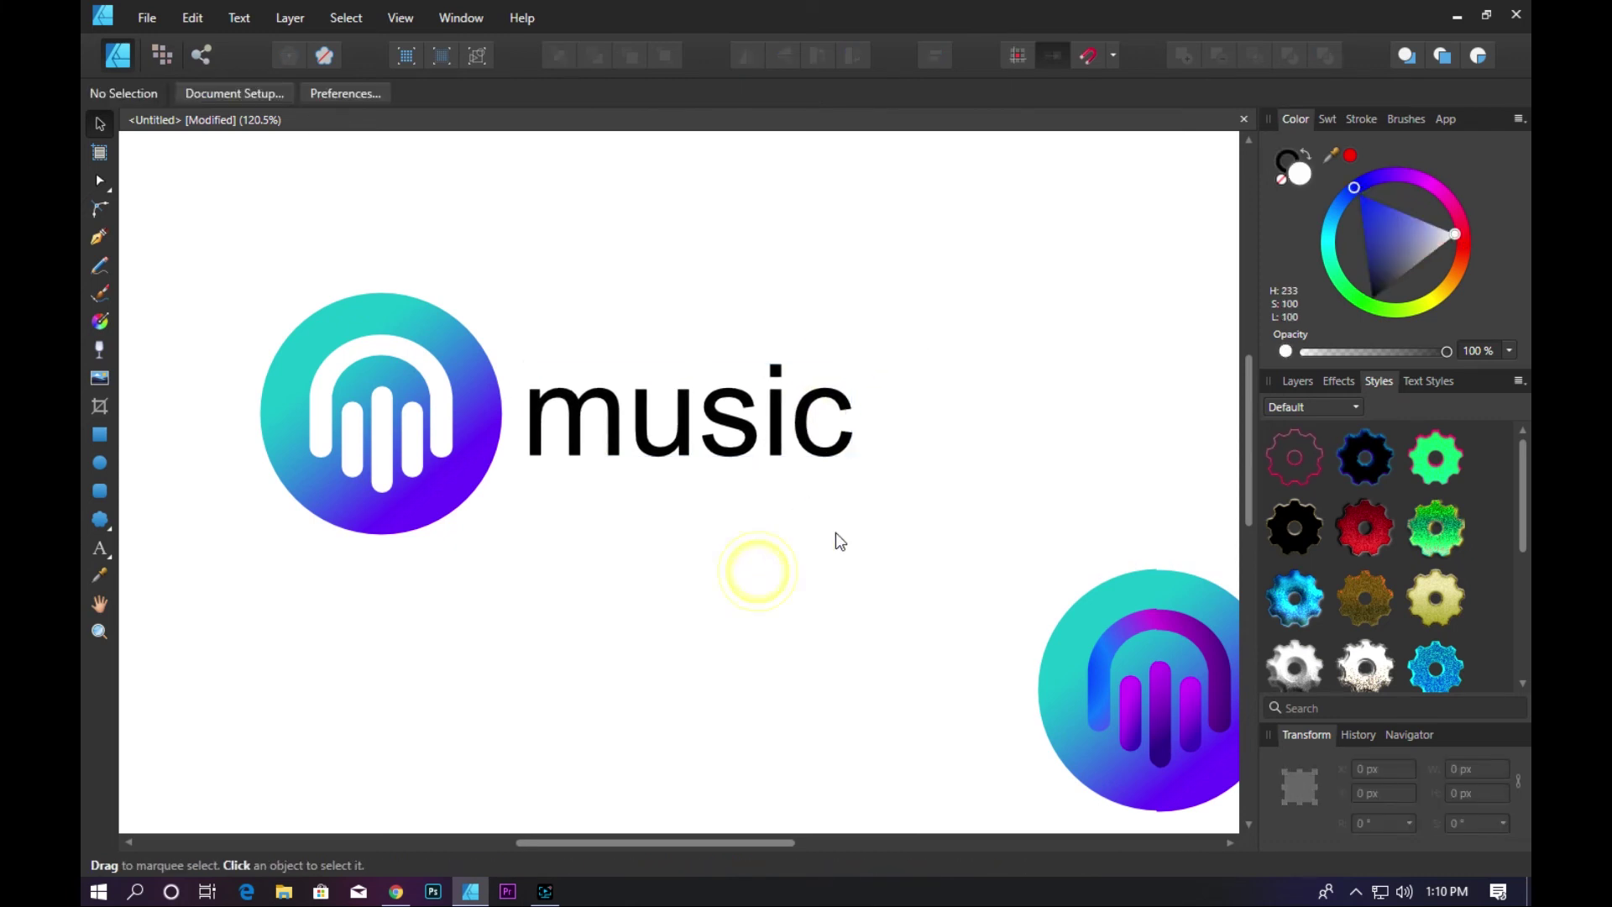
click(987, 373)
click(672, 453)
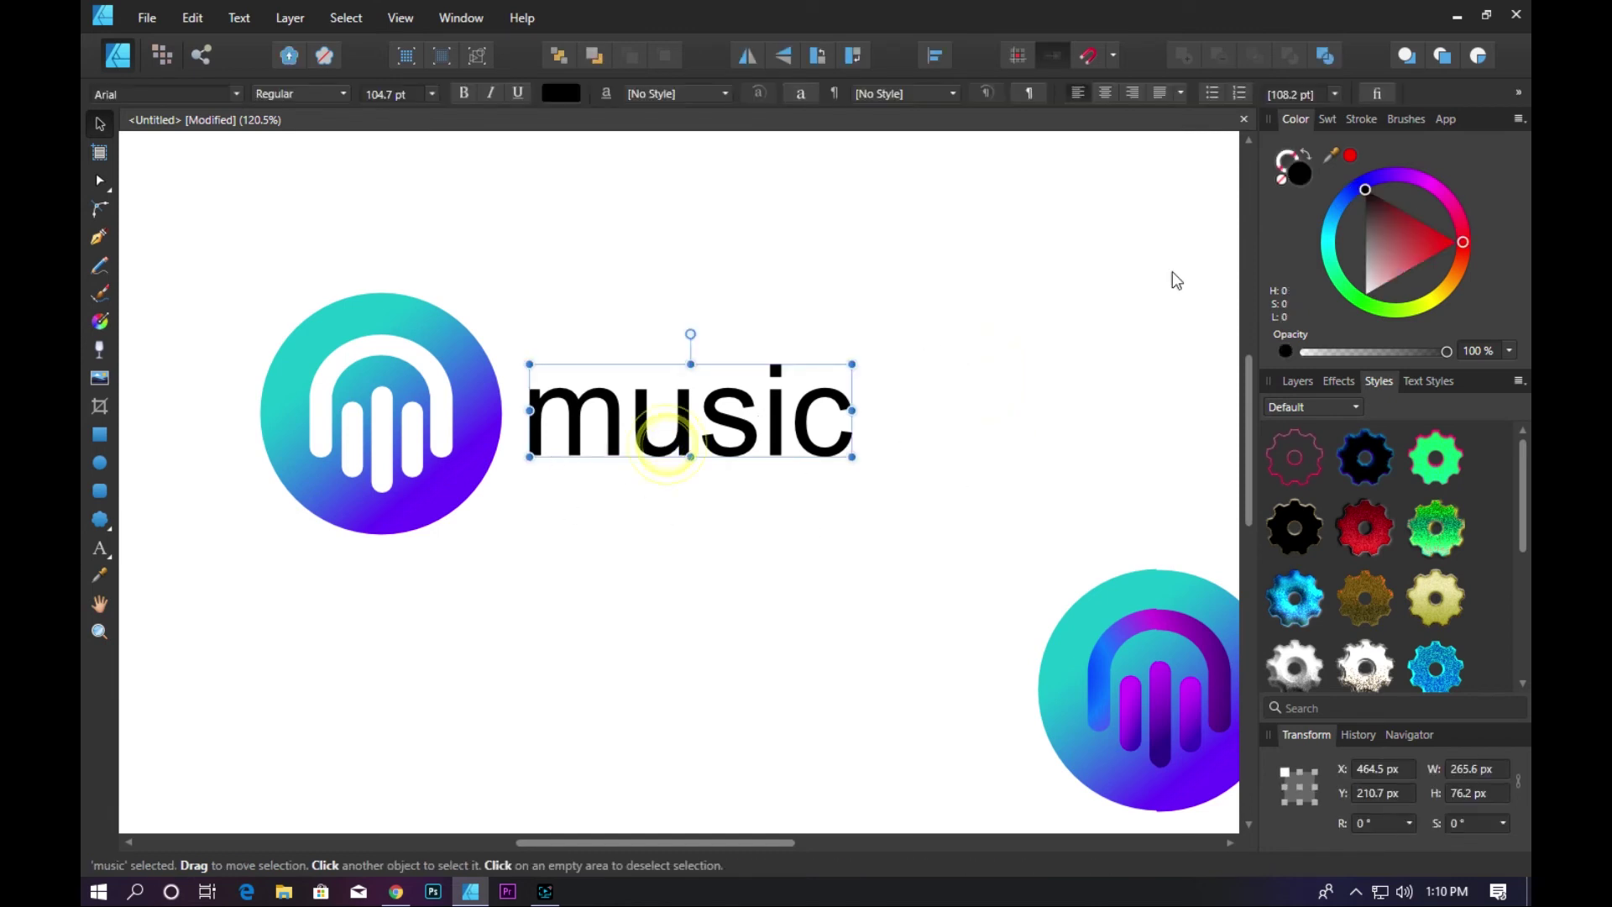
click(464, 93)
- Preview Baskerville Old Face, Berlin Sans FB Demi, Bodoni MT and Britannic Bold on 'music'
click(175, 93)
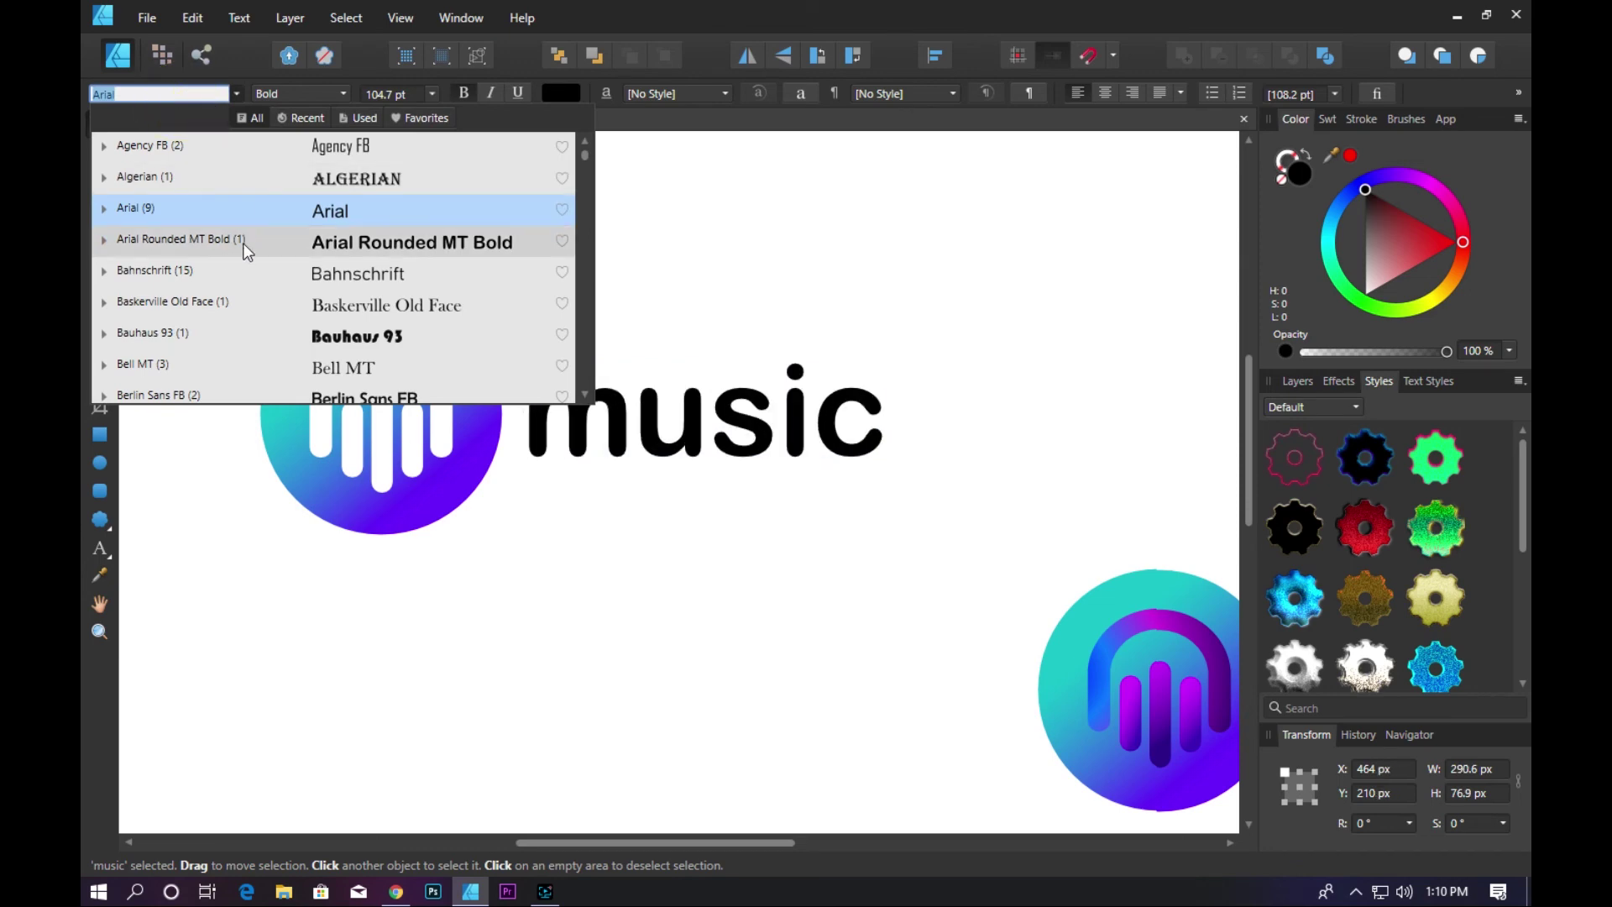
click(238, 301)
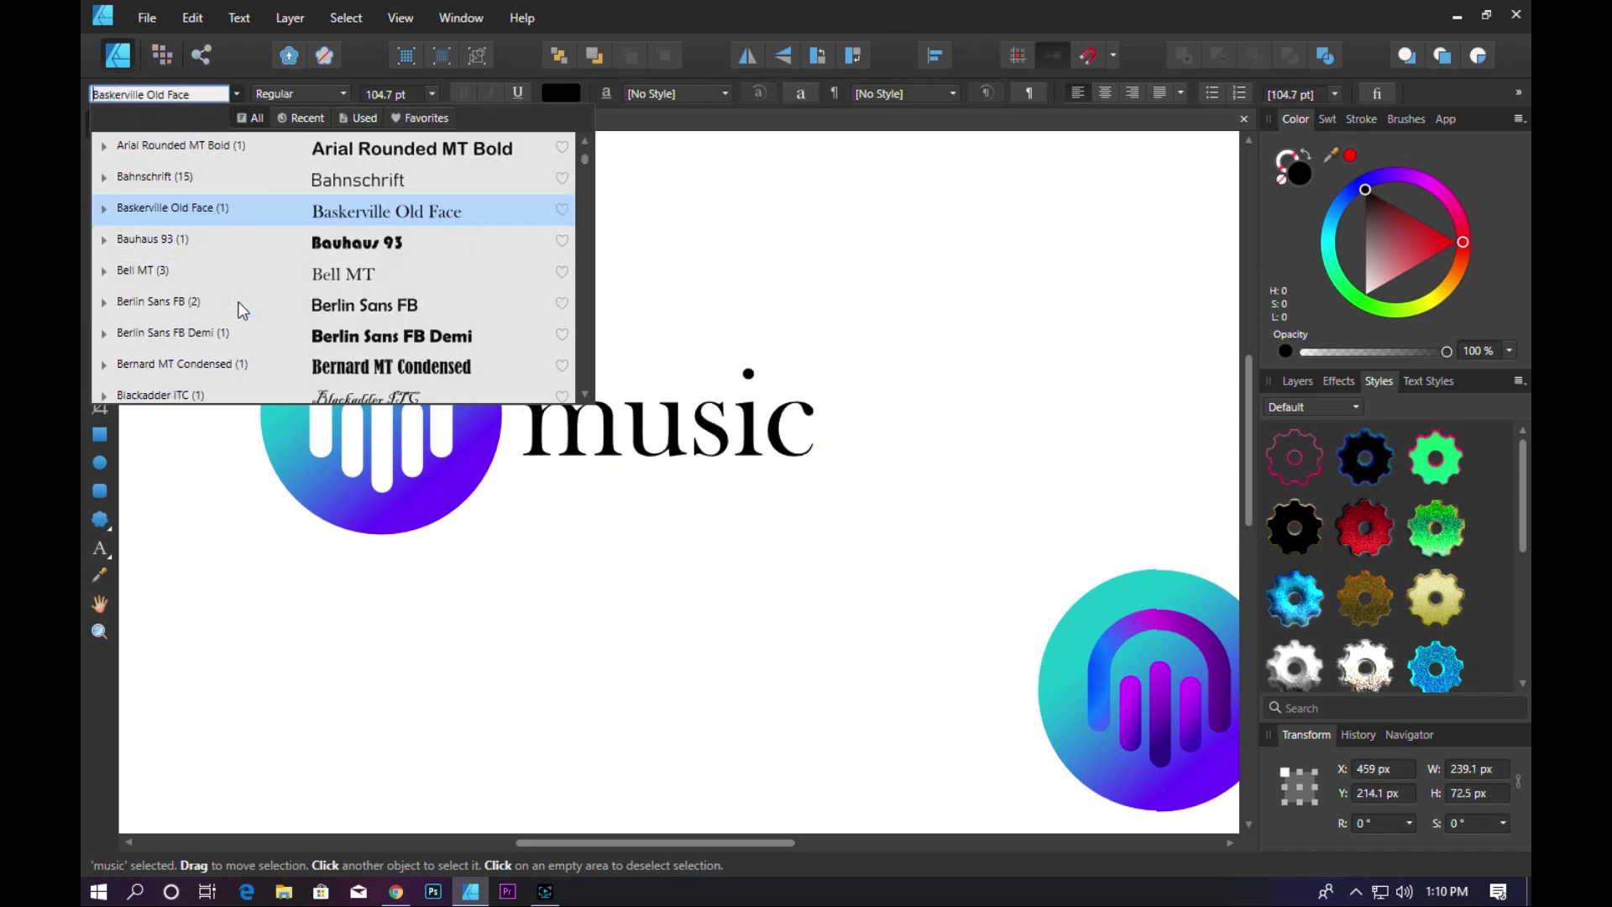
click(242, 310)
click(239, 335)
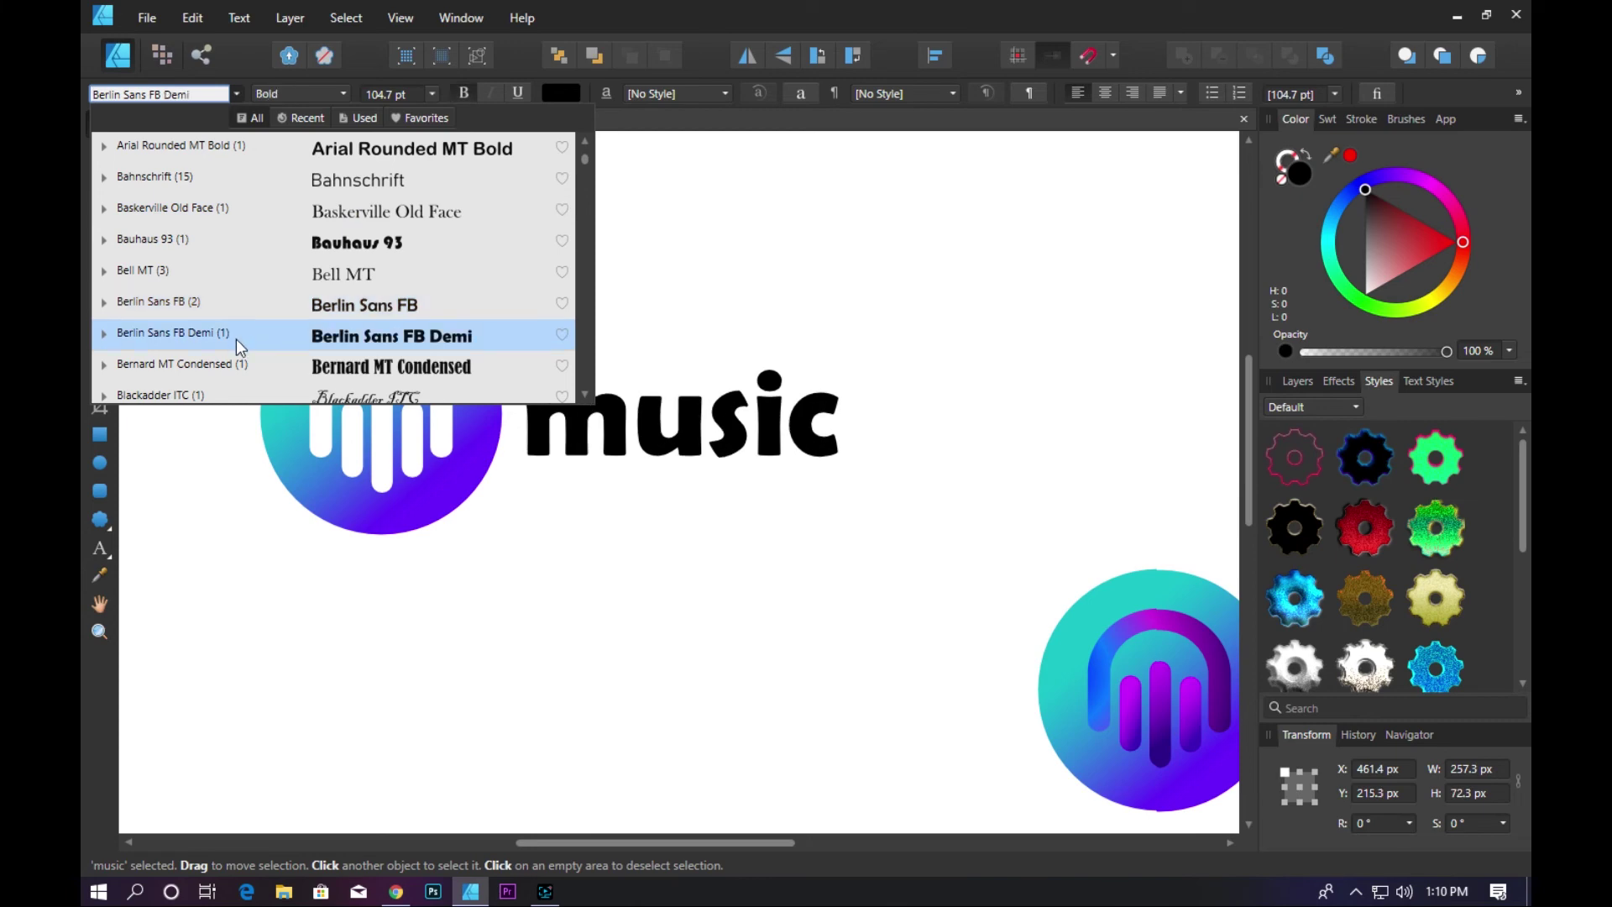
scroll(240, 344, down, 3)
click(244, 333)
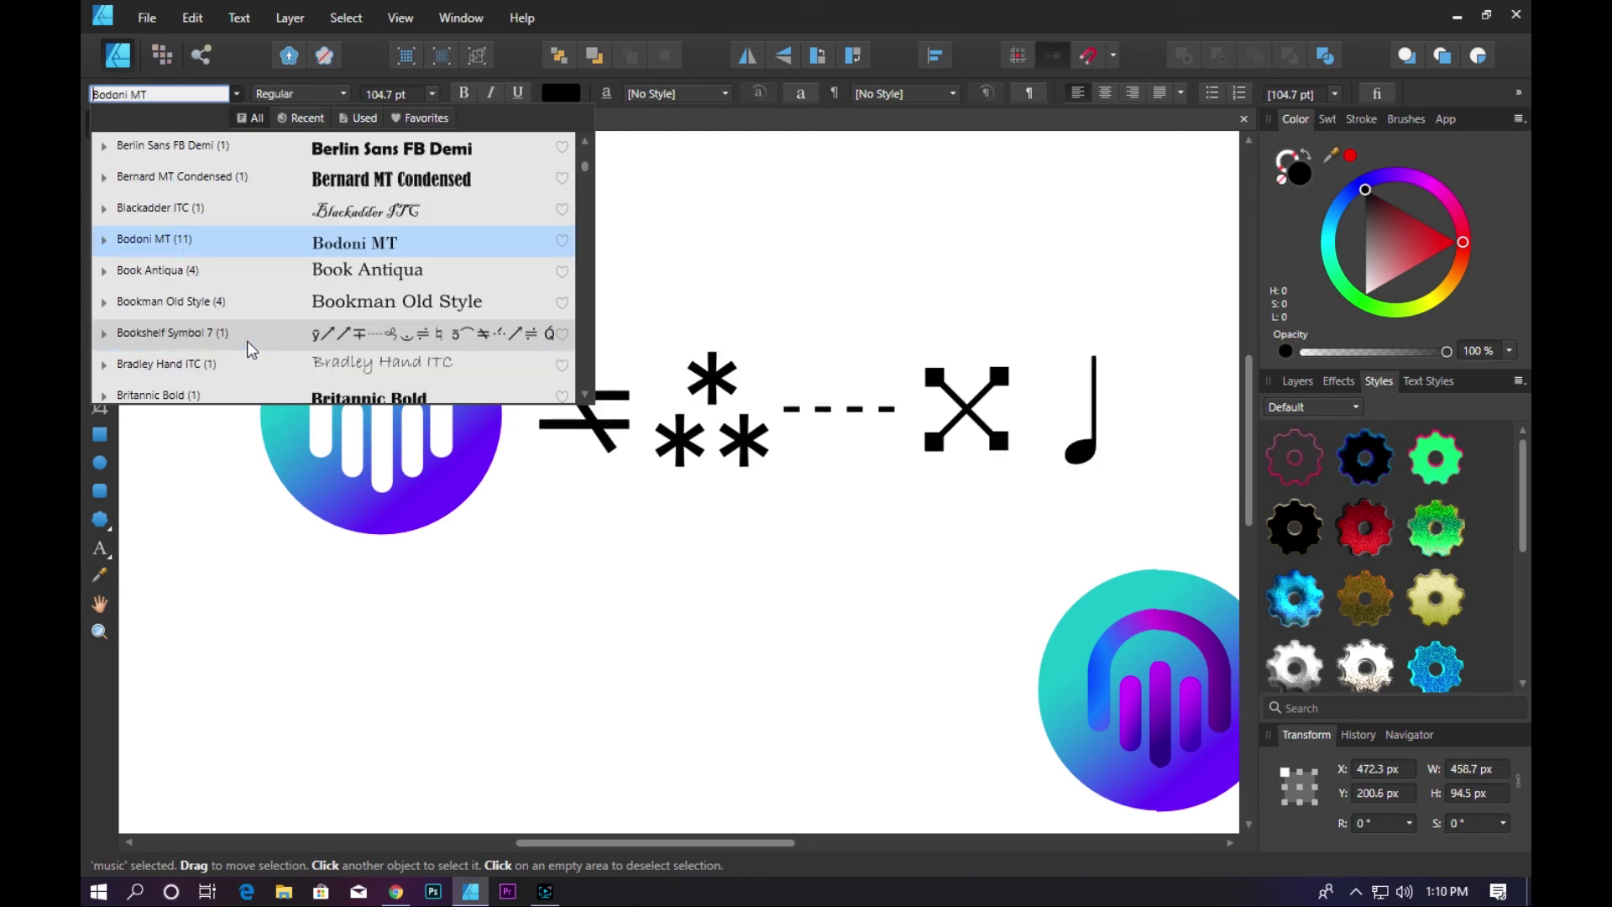
scroll(249, 347, down, 1)
click(250, 345)
click(252, 310)
- Try Centaur and Copperplate Gothic Bold, then settle on Franklin Gothic Demi for 'music'
scroll(252, 315, down, 1)
scroll(253, 327, down, 1)
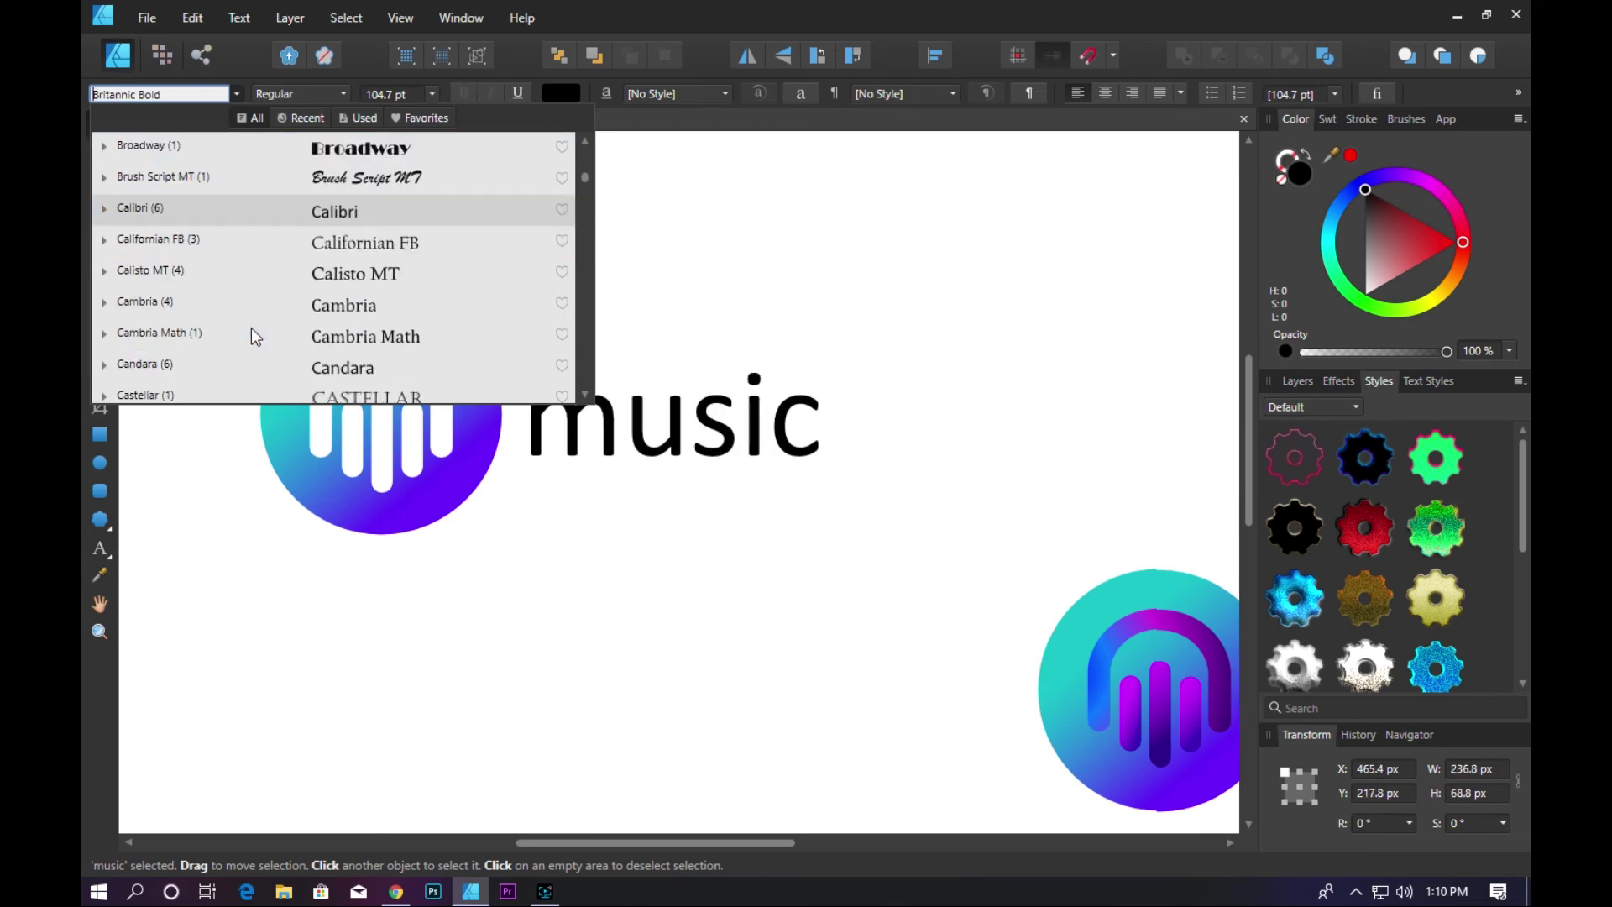
scroll(253, 336, down, 1)
click(252, 335)
scroll(252, 336, down, 1)
scroll(252, 336, down, 1)
scroll(256, 340, down, 2)
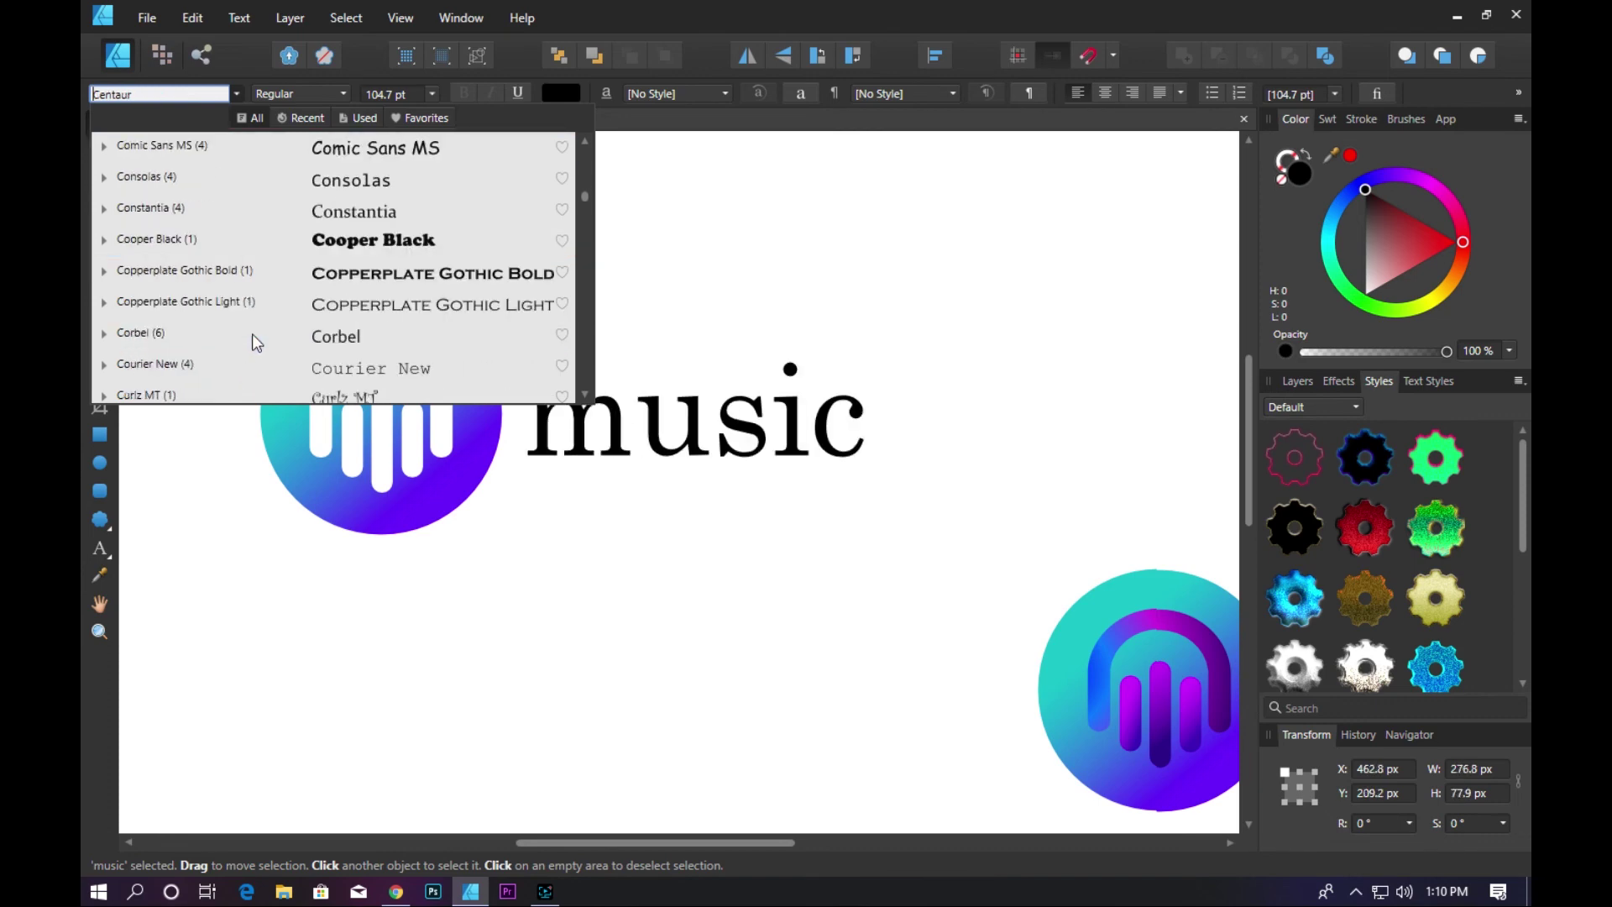
click(312, 271)
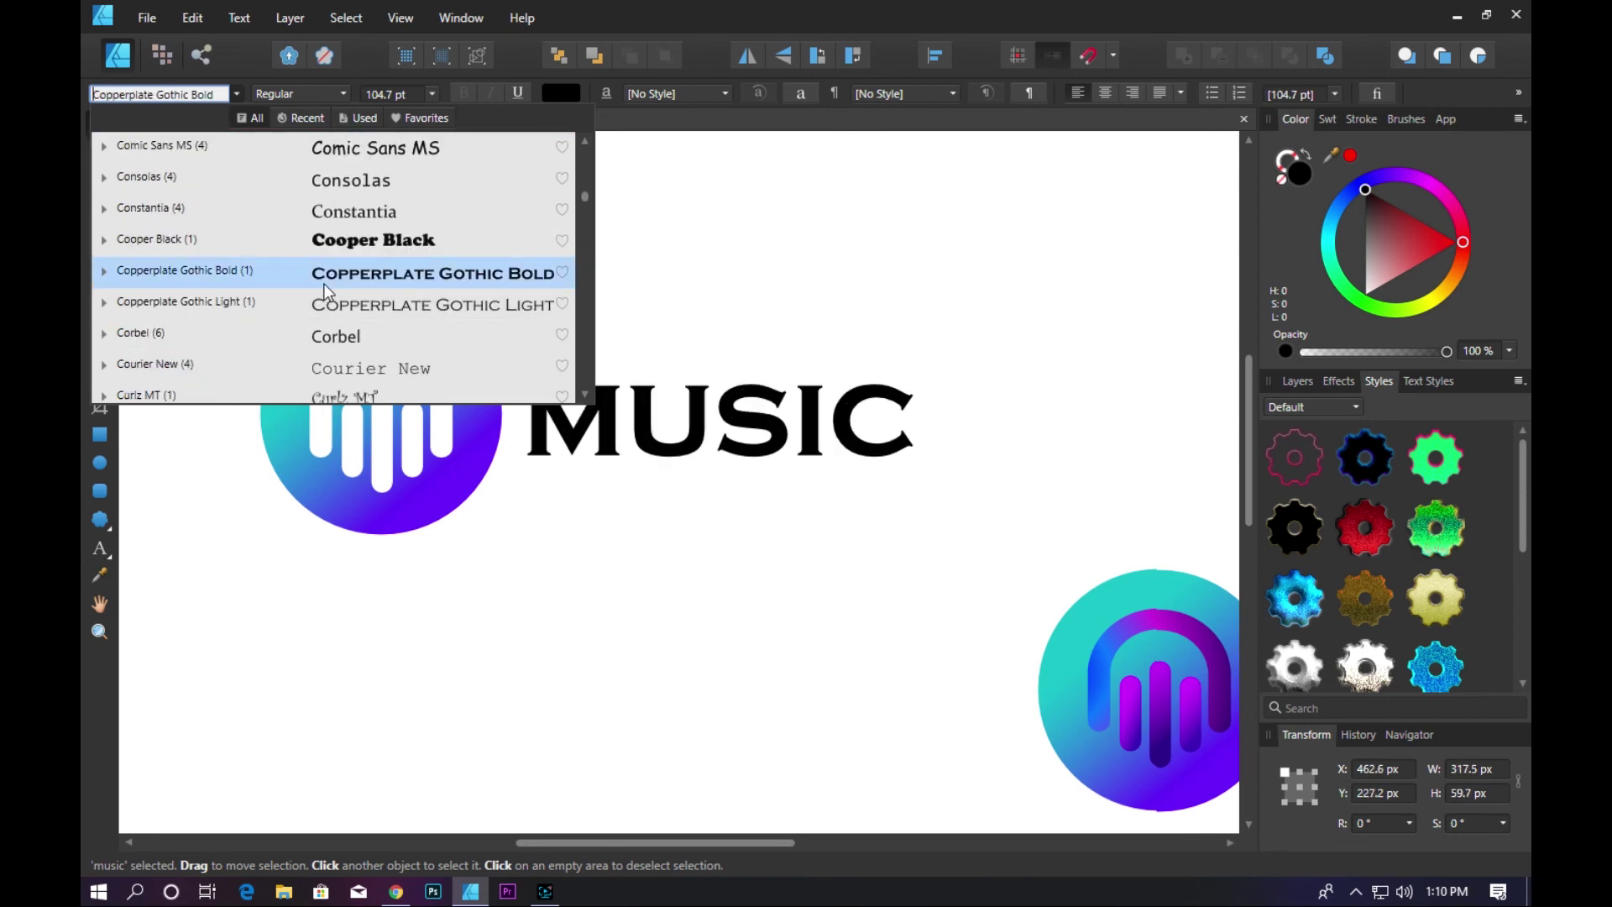
scroll(313, 270, down, 3)
click(317, 369)
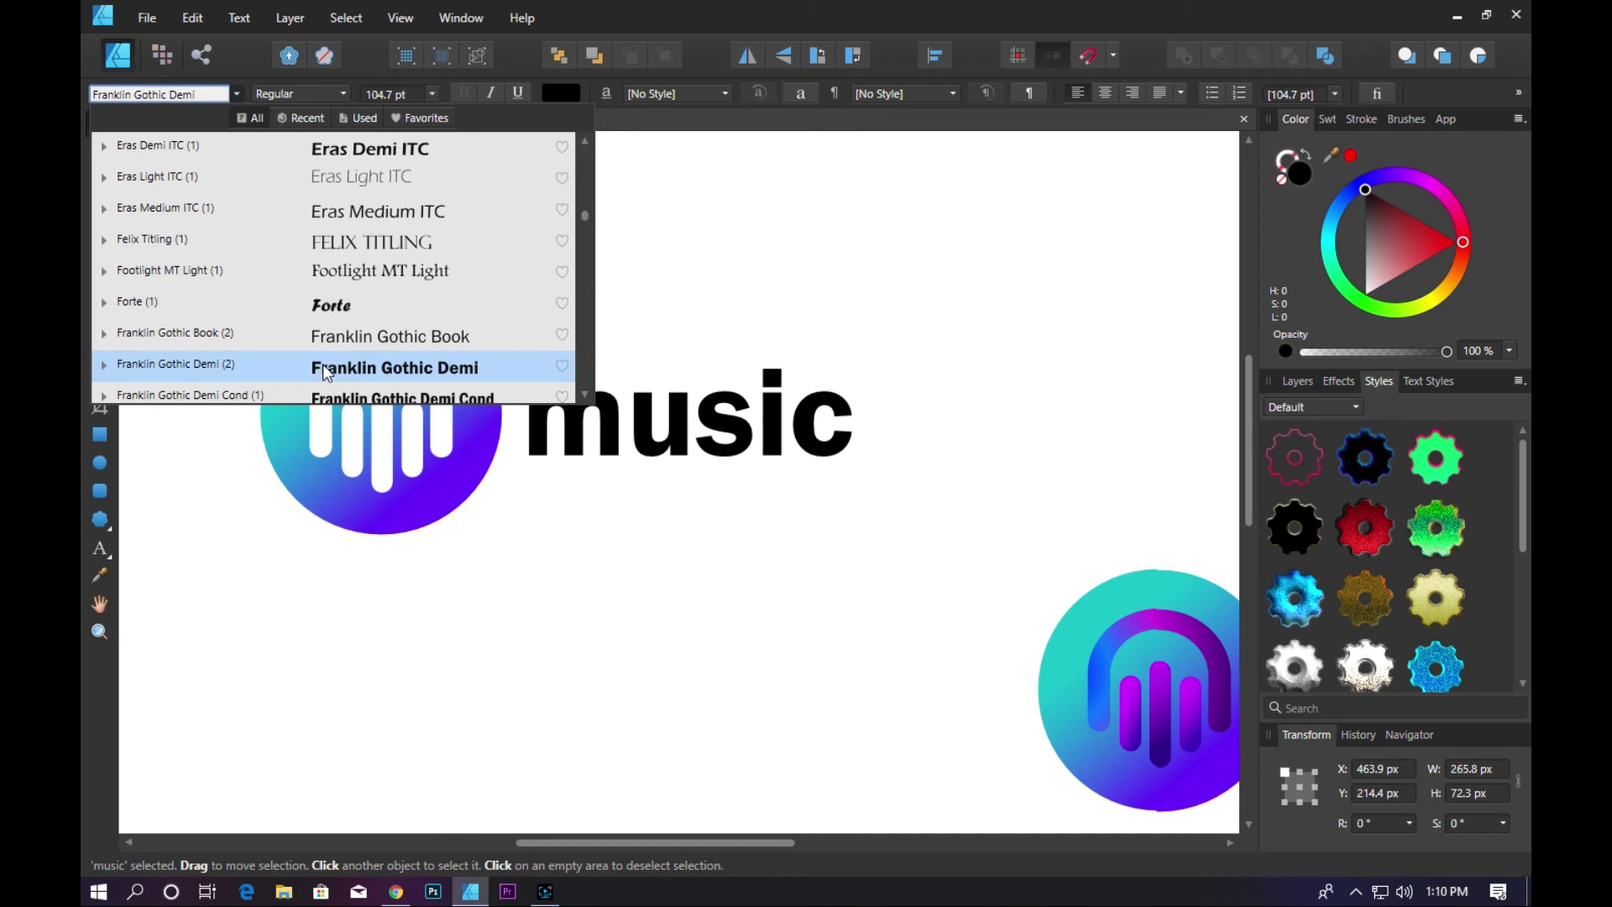
click(326, 370)
click(952, 366)
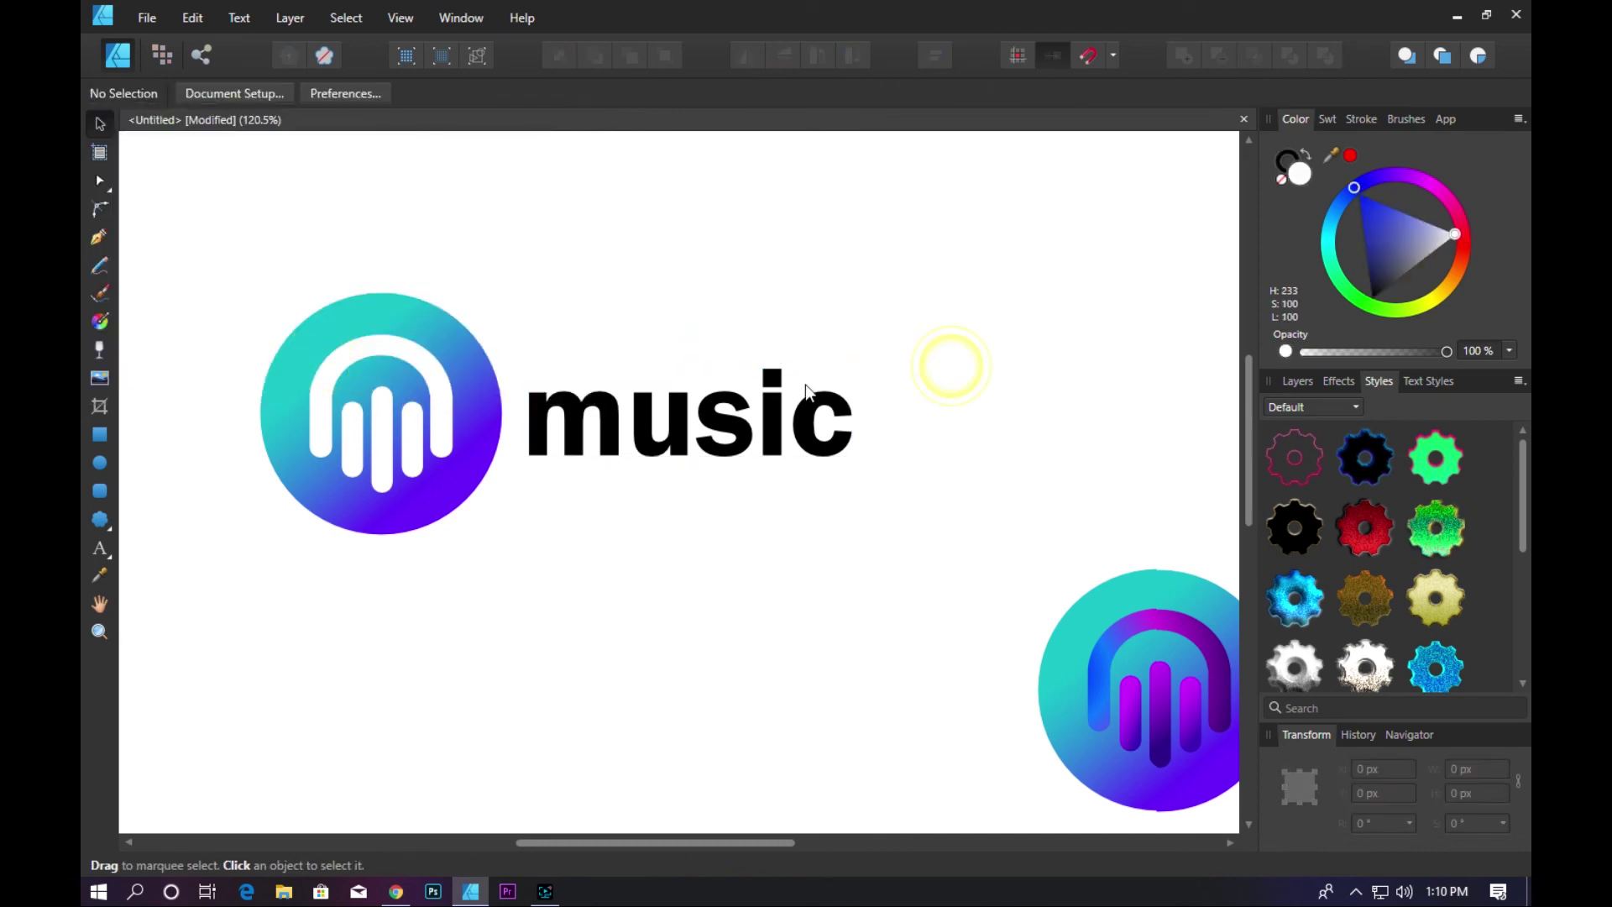
click(766, 432)
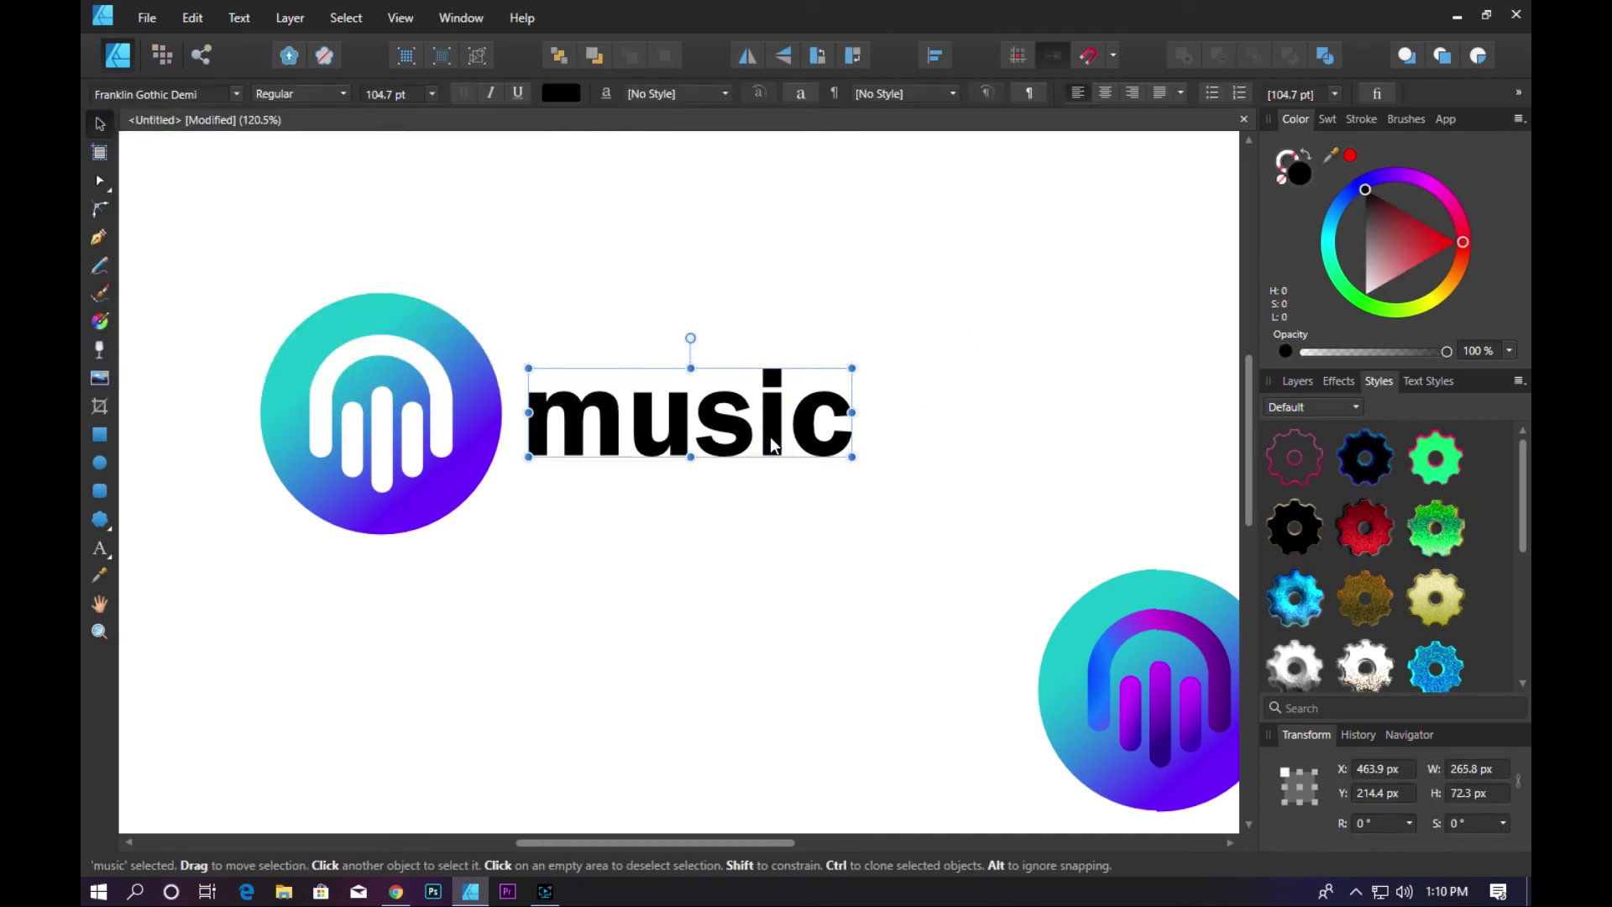
- Enlarge the 'music' wordmark to about 137 pt and move it up beside the circle
click(750, 536)
click(669, 434)
click(862, 298)
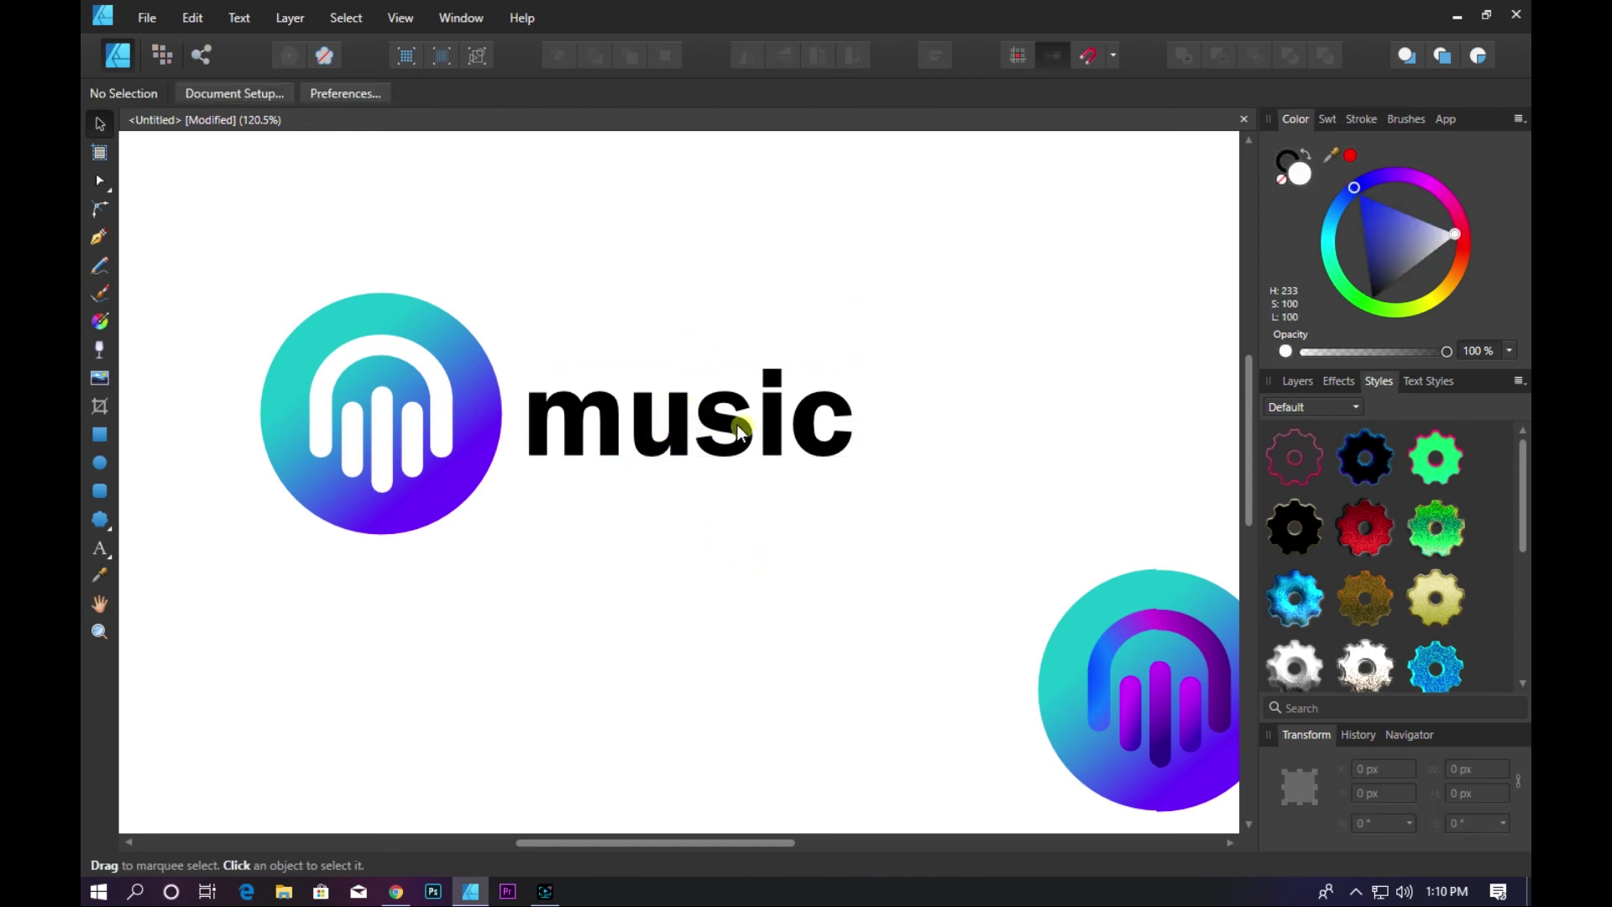
click(738, 424)
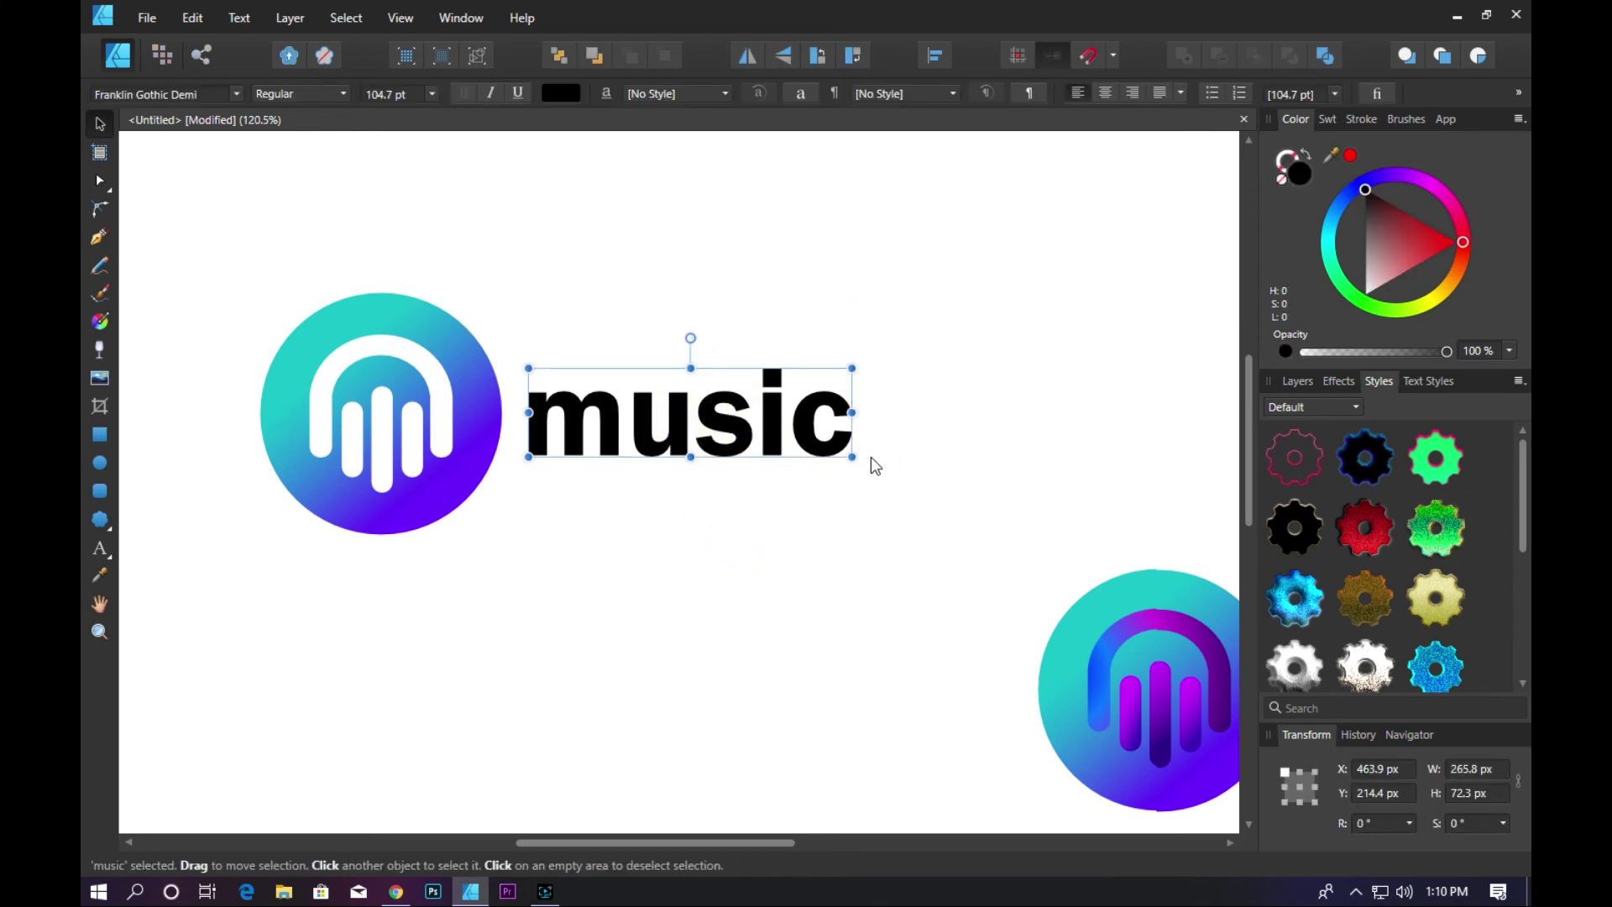
drag(852, 457, 952, 500)
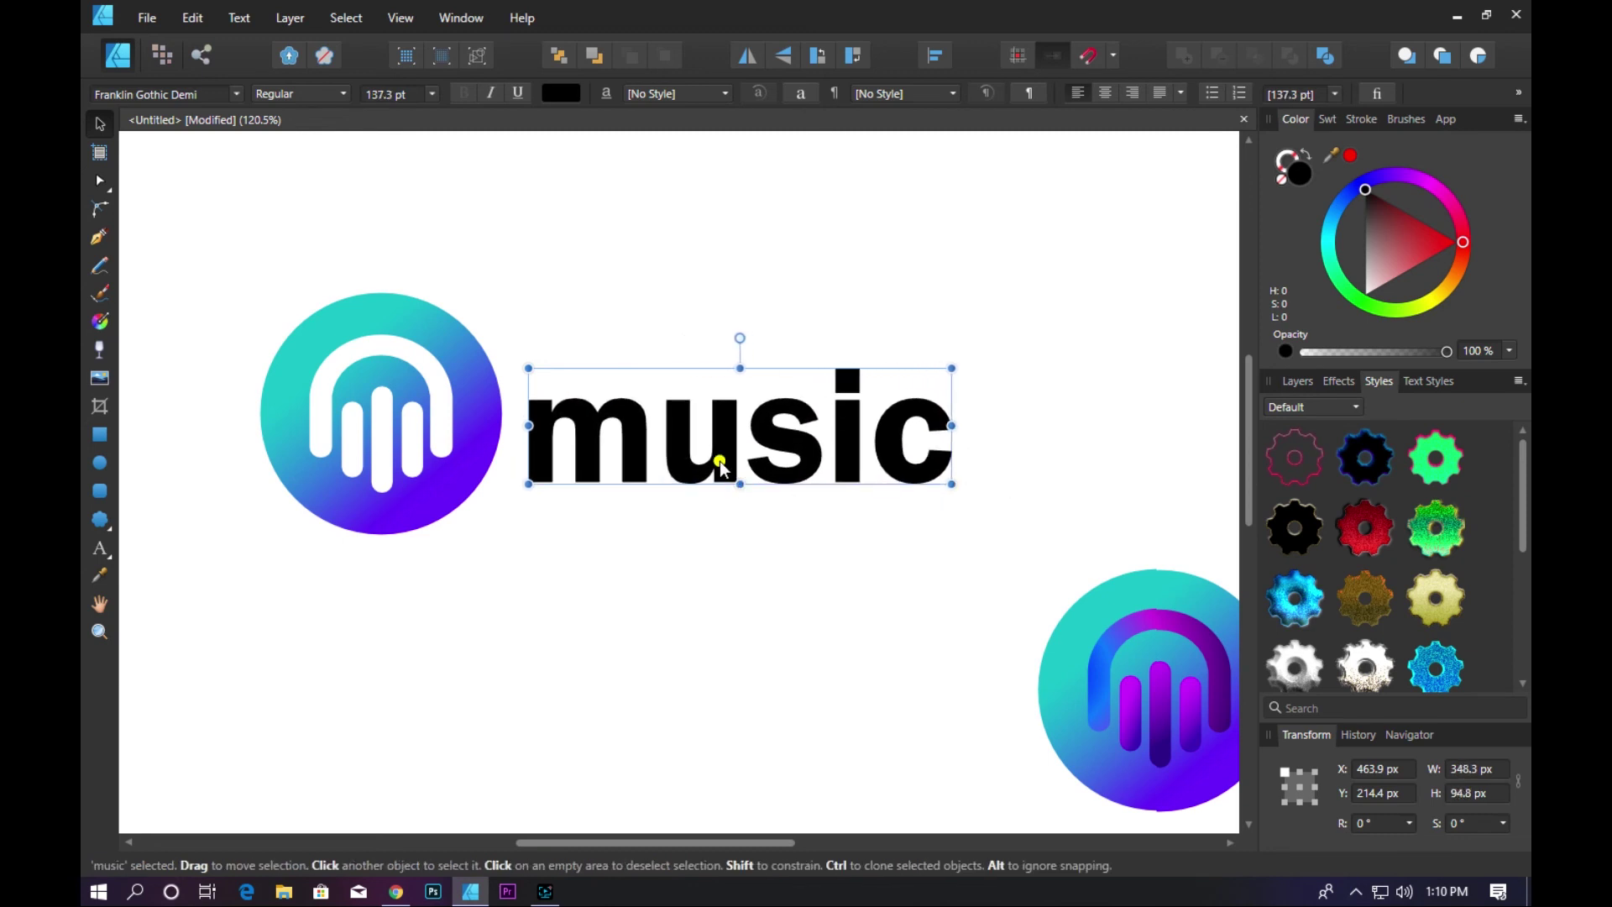
drag(721, 467, 730, 442)
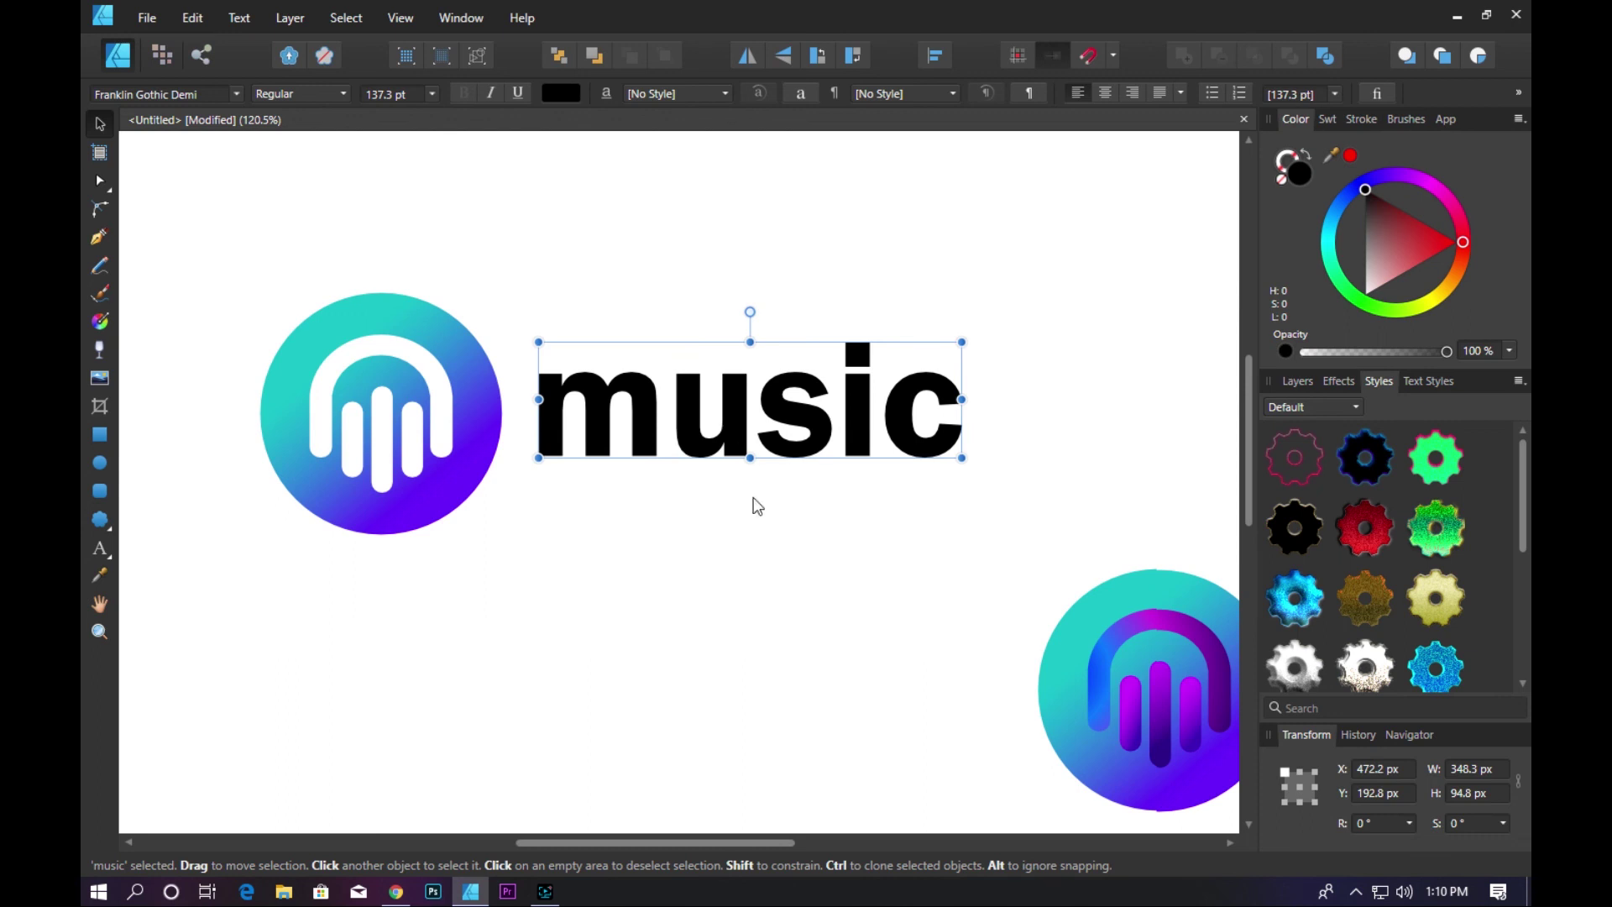
- Nudge 'music' slightly left toward the logo, then select the logo's white bars and gradient circle
click(744, 566)
scroll(588, 504, down, 2)
scroll(659, 477, up, 1)
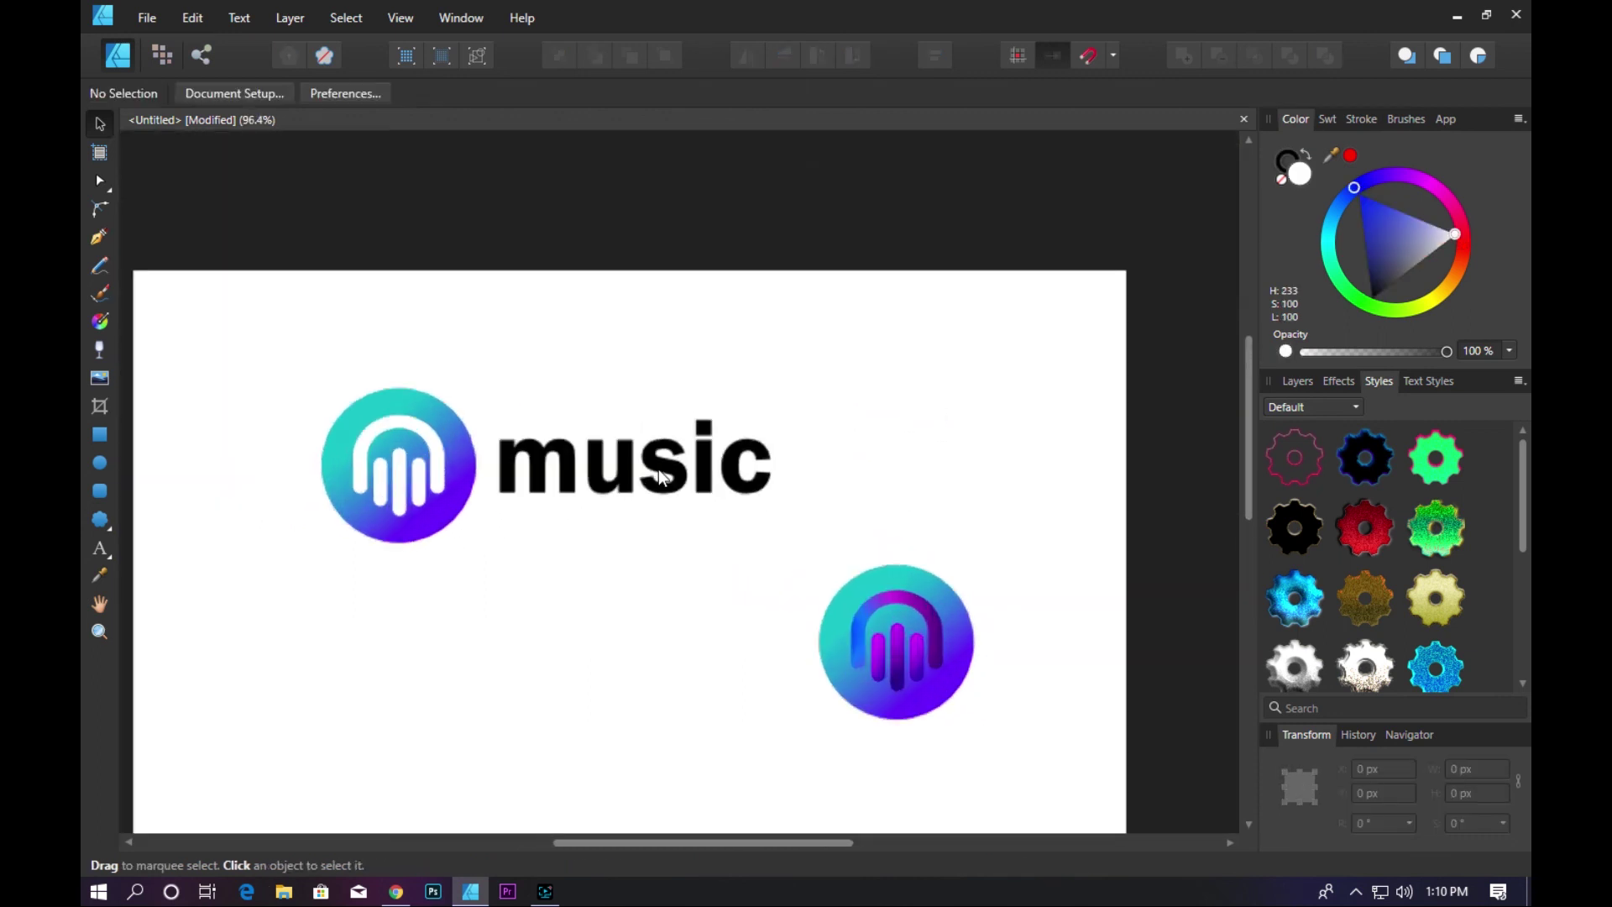
drag(659, 477, 650, 481)
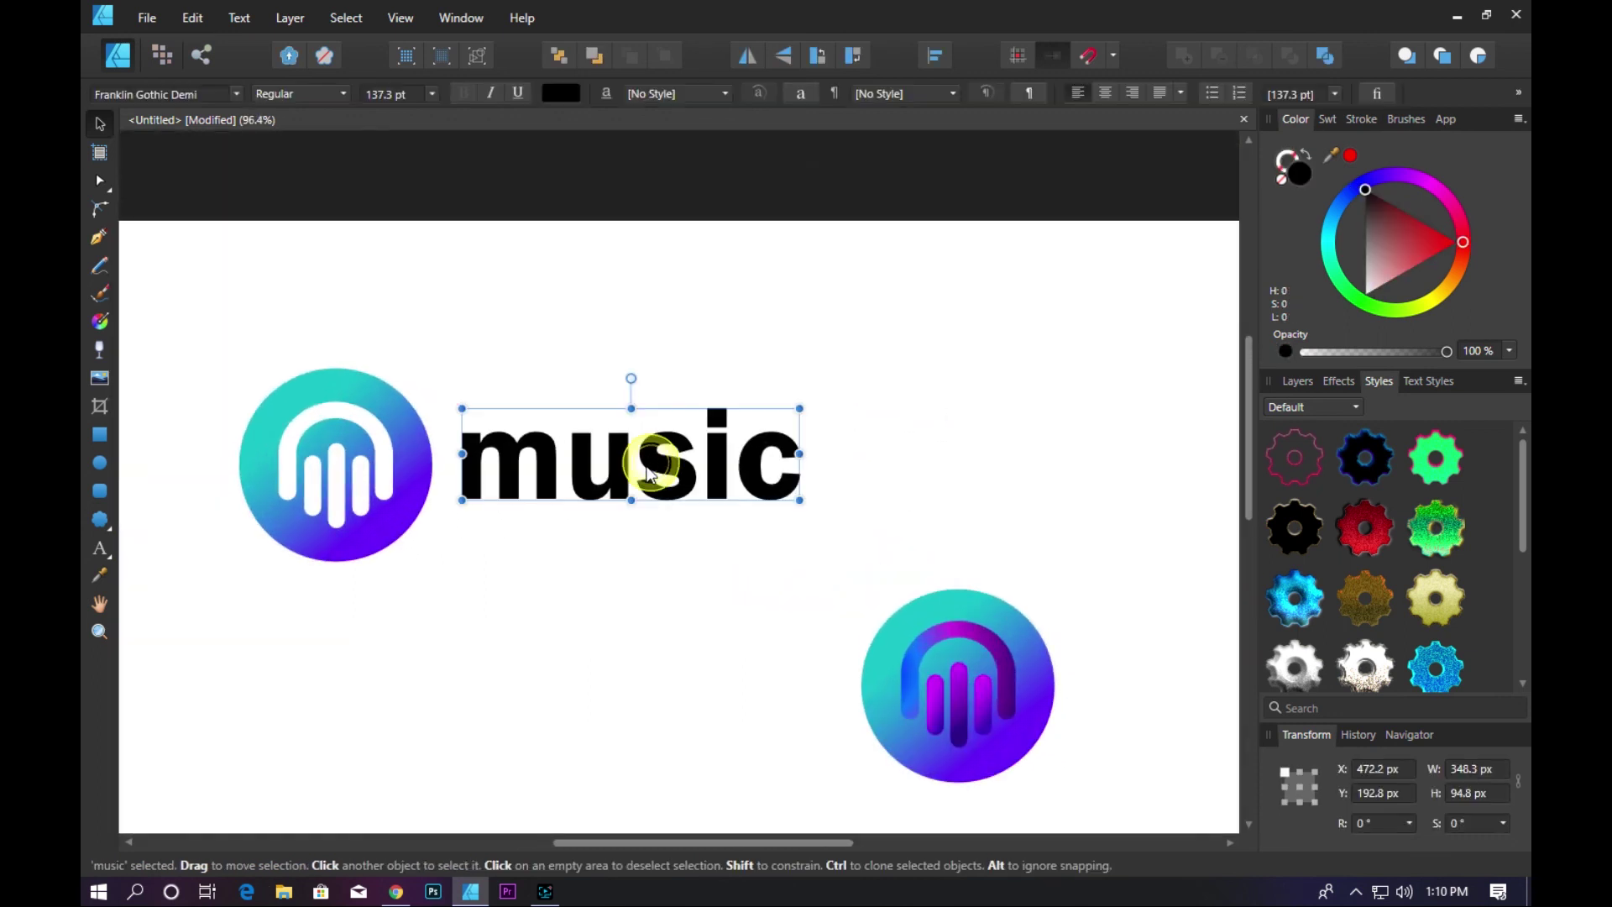
click(939, 521)
mouse_move(205, 335)
mouse_down()
mouse_move(401, 603)
mouse_move(442, 570)
mouse_move(430, 559)
mouse_up()
shift+click(421, 514)
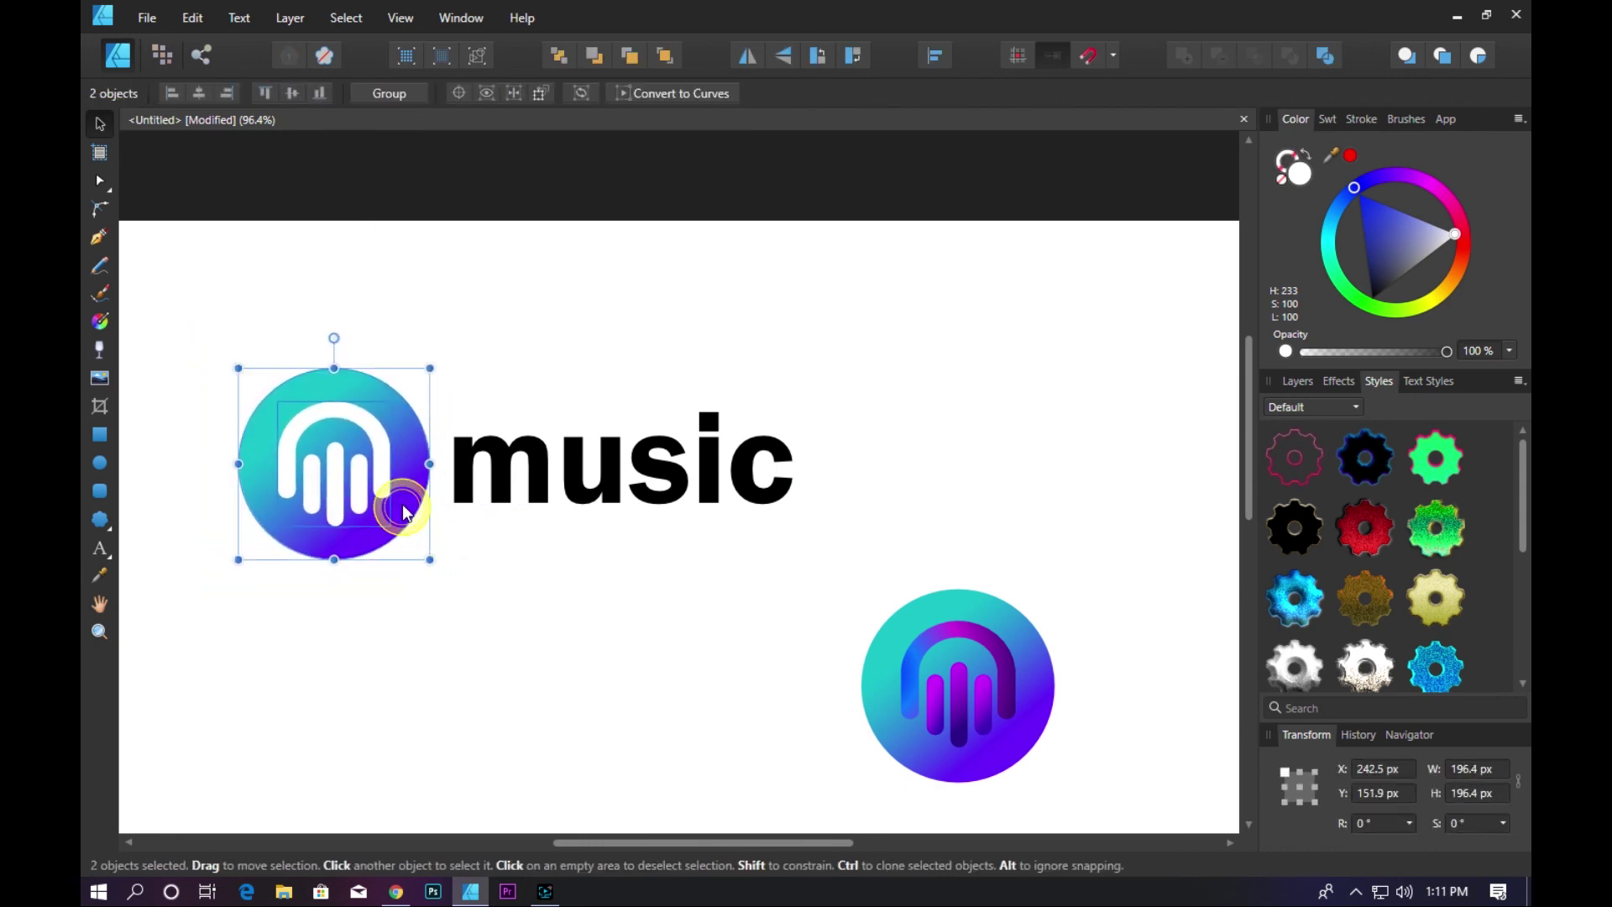
click(726, 378)
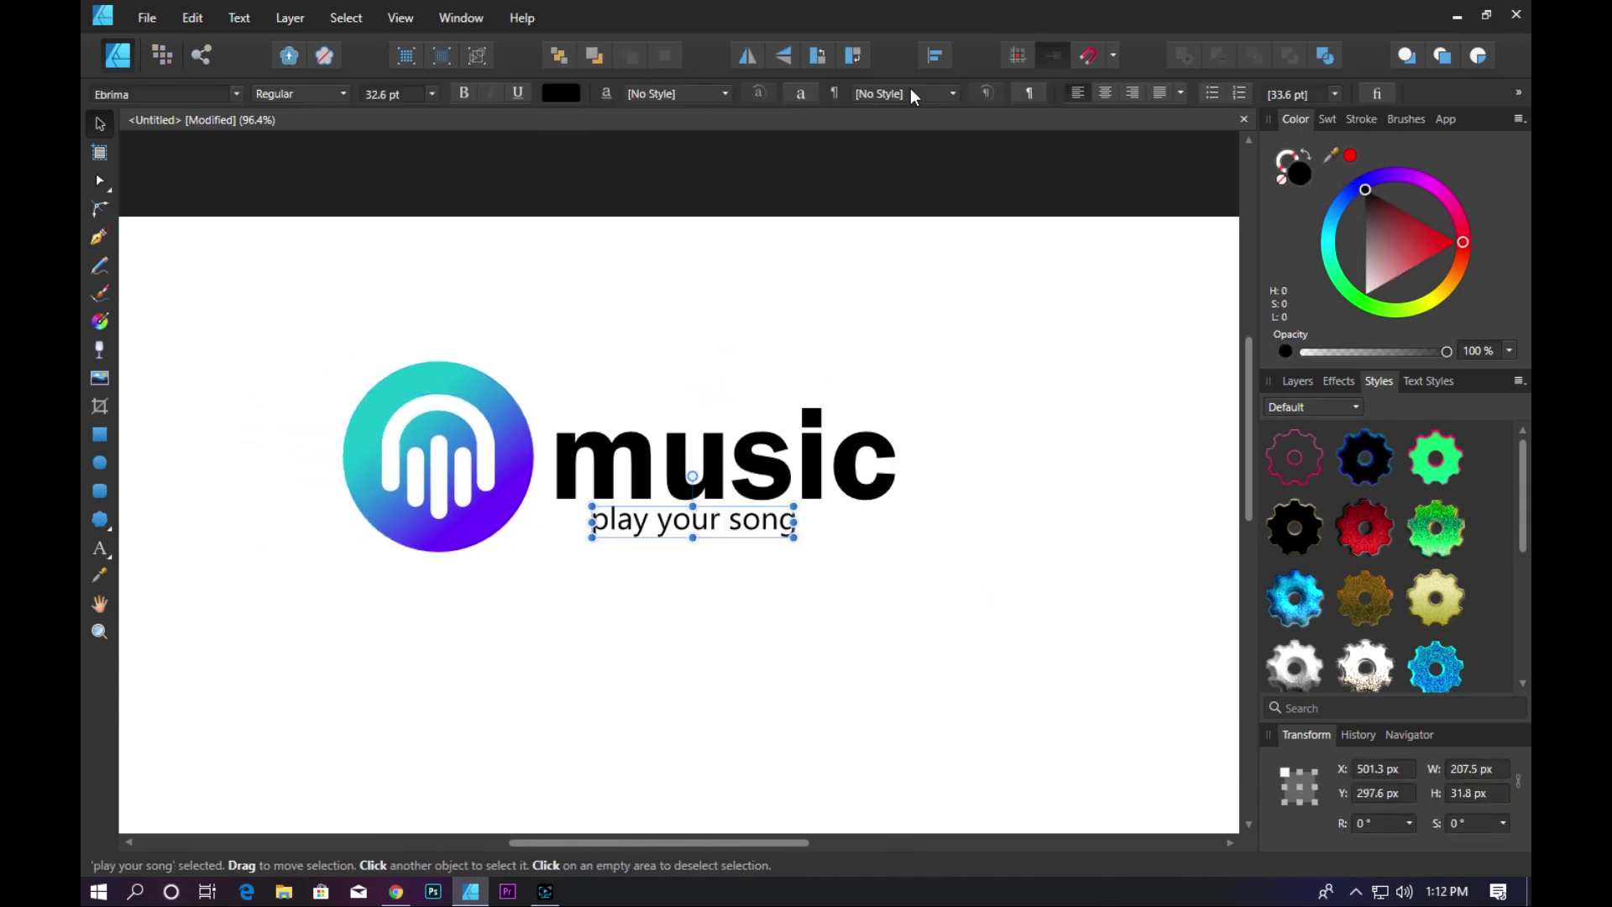
- Apply the Heading 2 style to 'play your song' and enlarge it
click(910, 93)
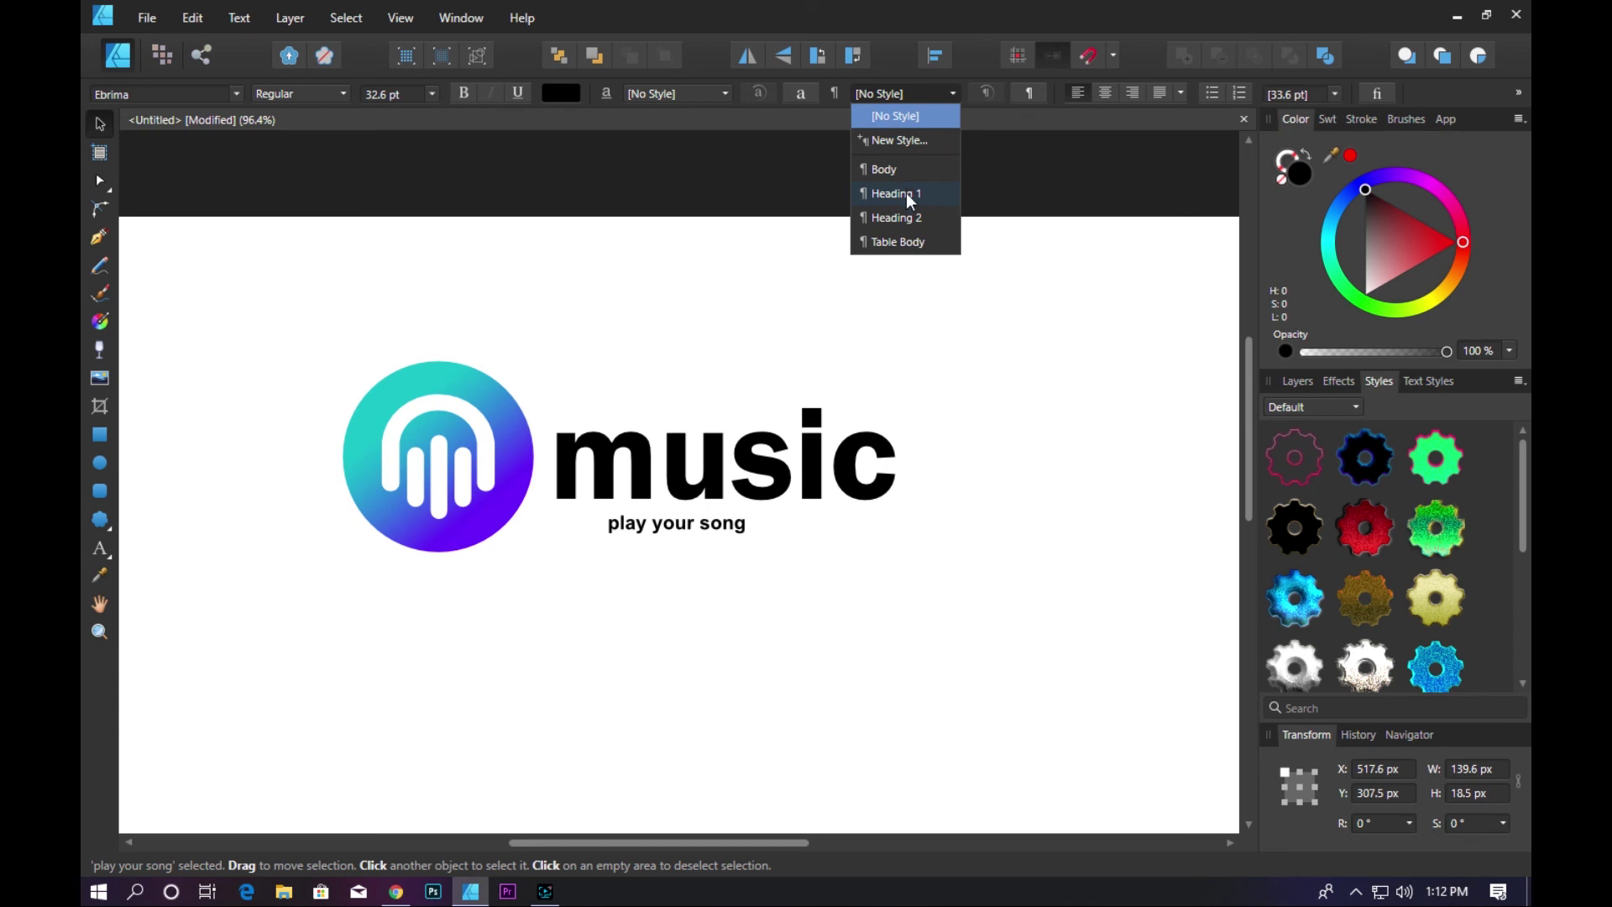
click(909, 216)
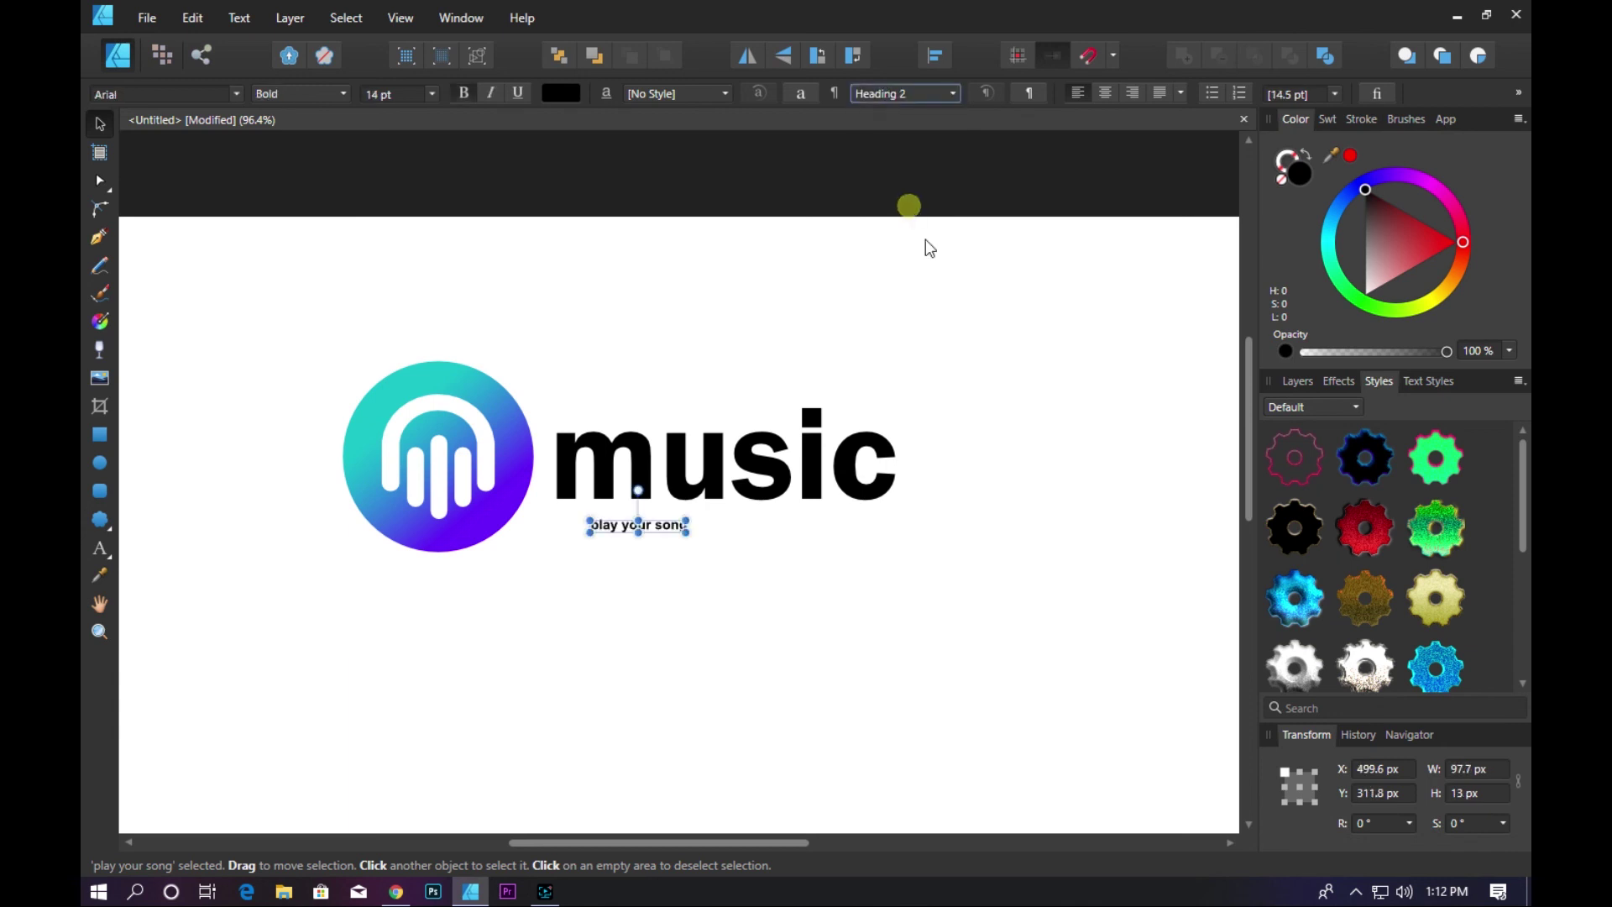
click(1065, 532)
click(676, 537)
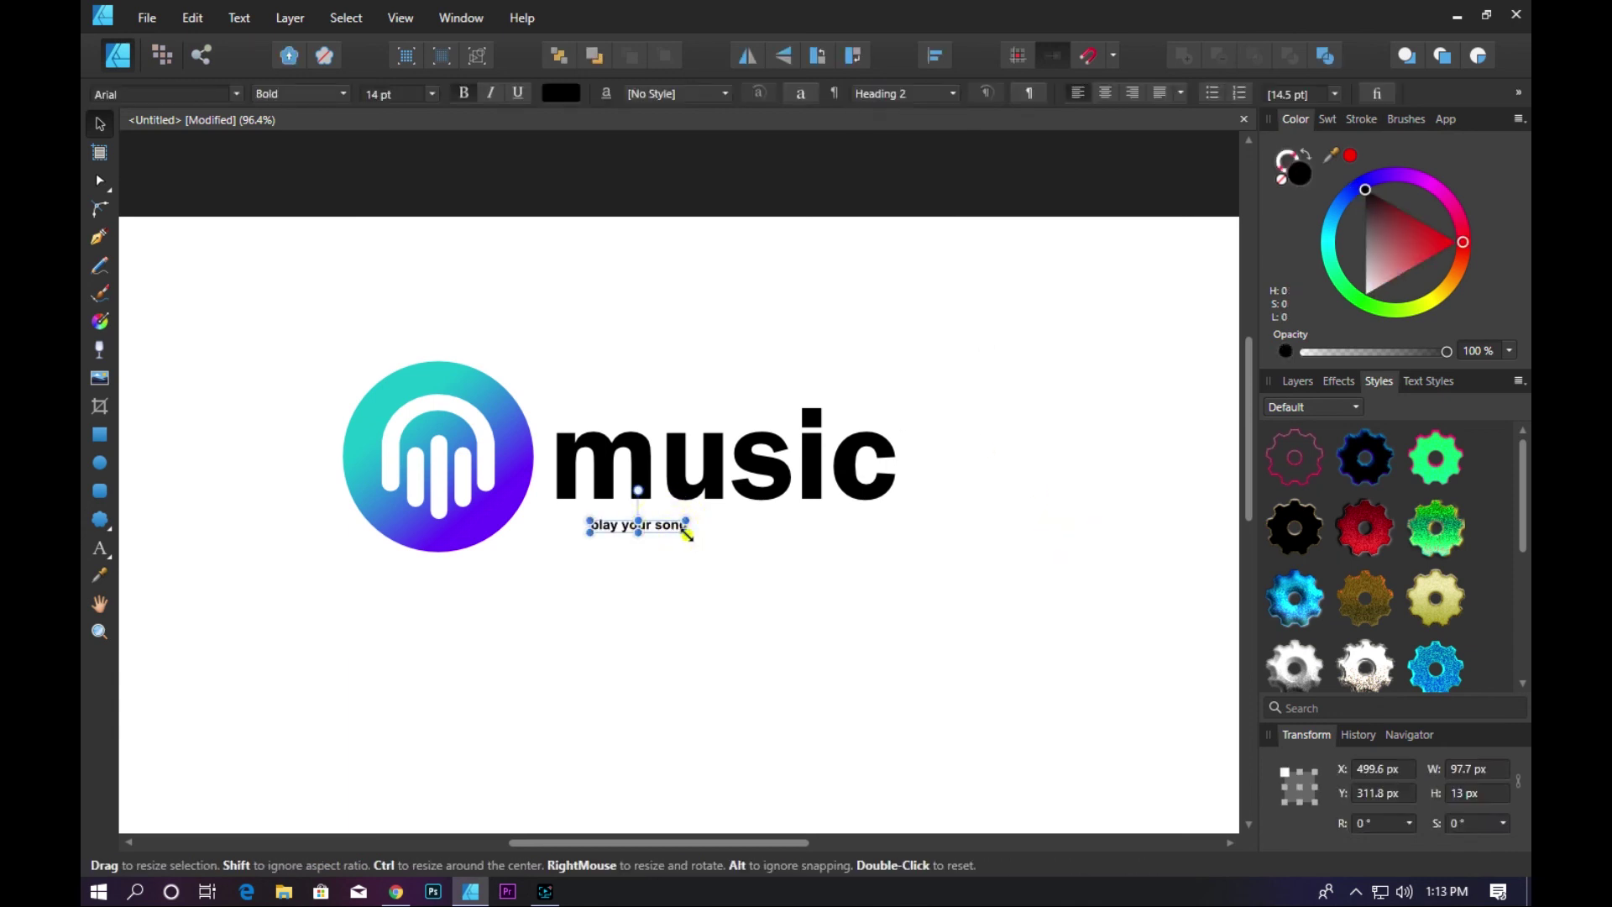
mouse_move(691, 541)
mouse_down()
mouse_move(729, 542)
mouse_move(661, 524)
mouse_up()
- Position the tagline beneath 'music', aligned under the start of the word
click(698, 624)
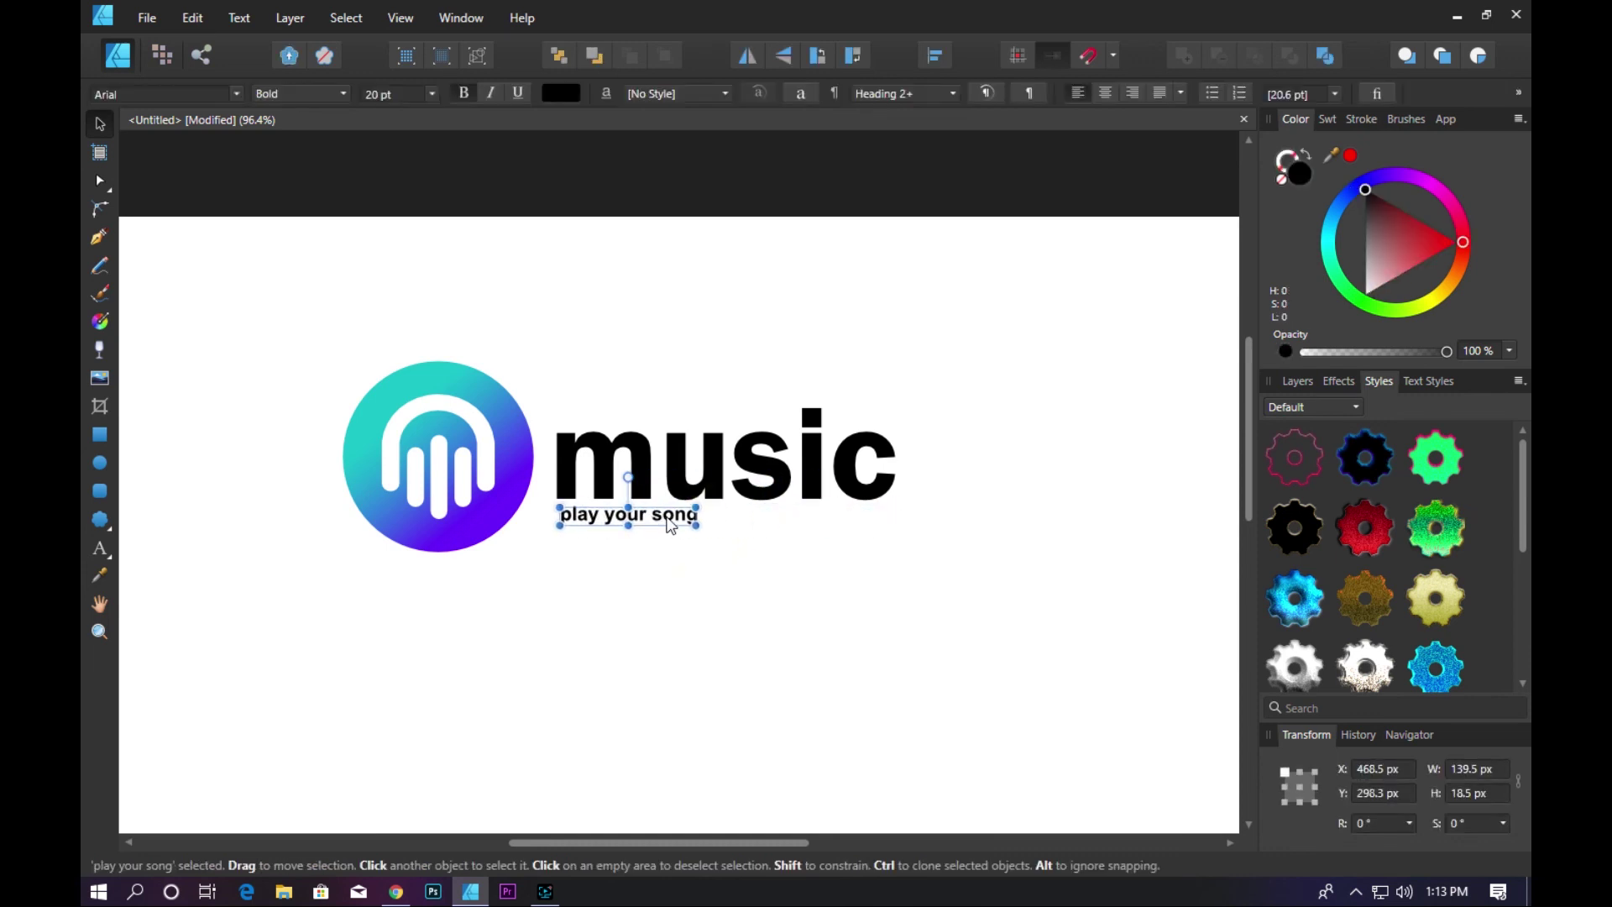
click(747, 589)
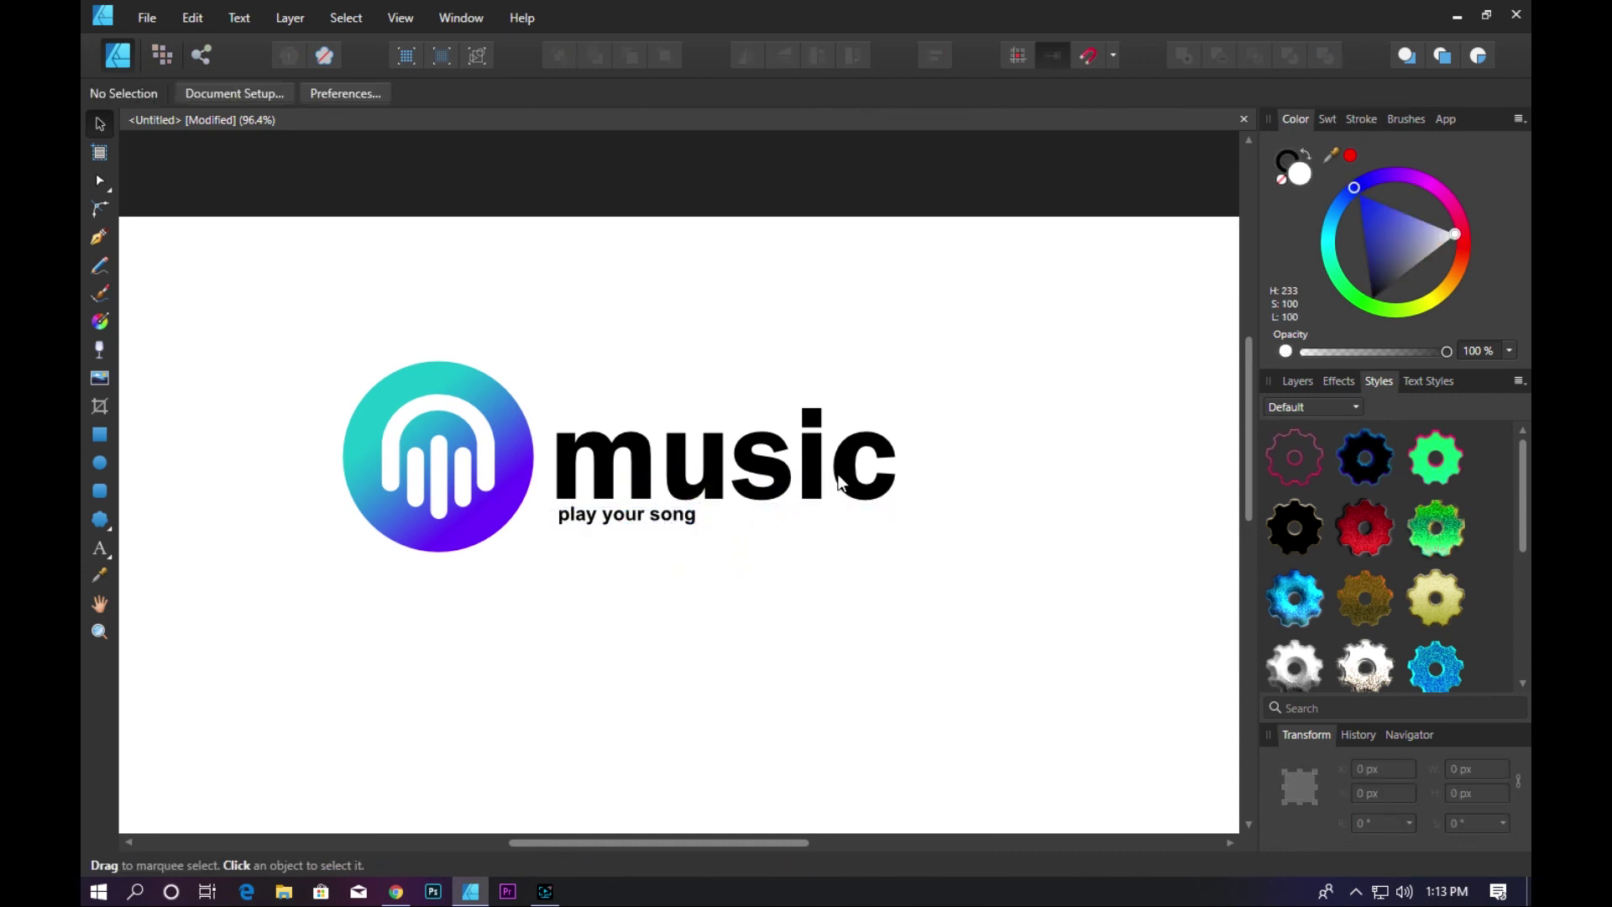
drag(680, 524, 870, 518)
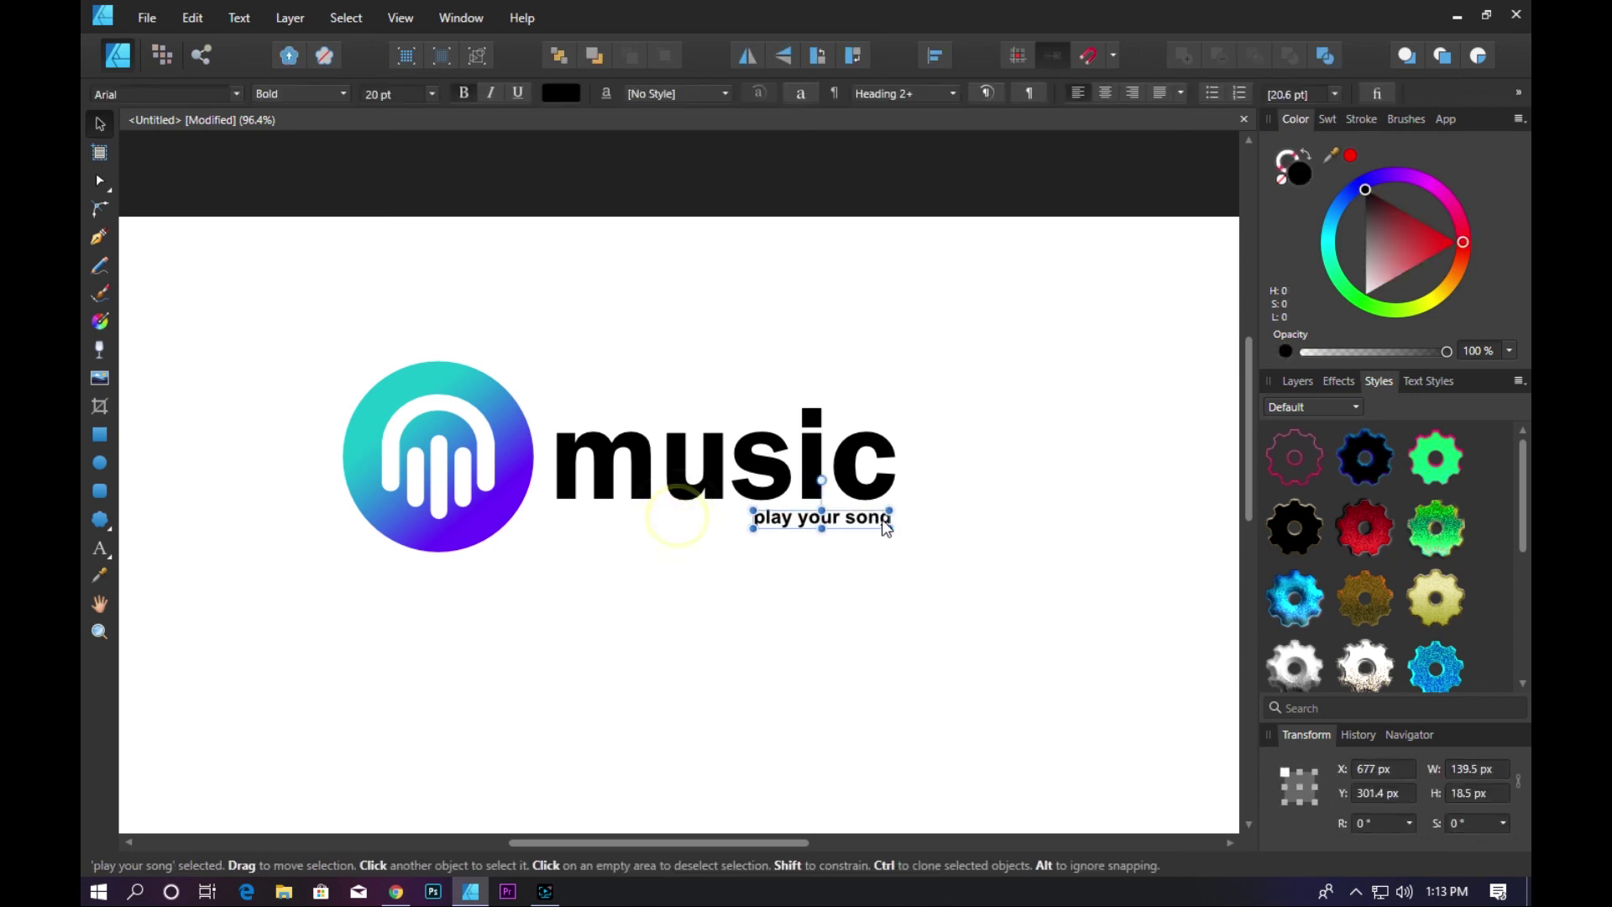
click(978, 527)
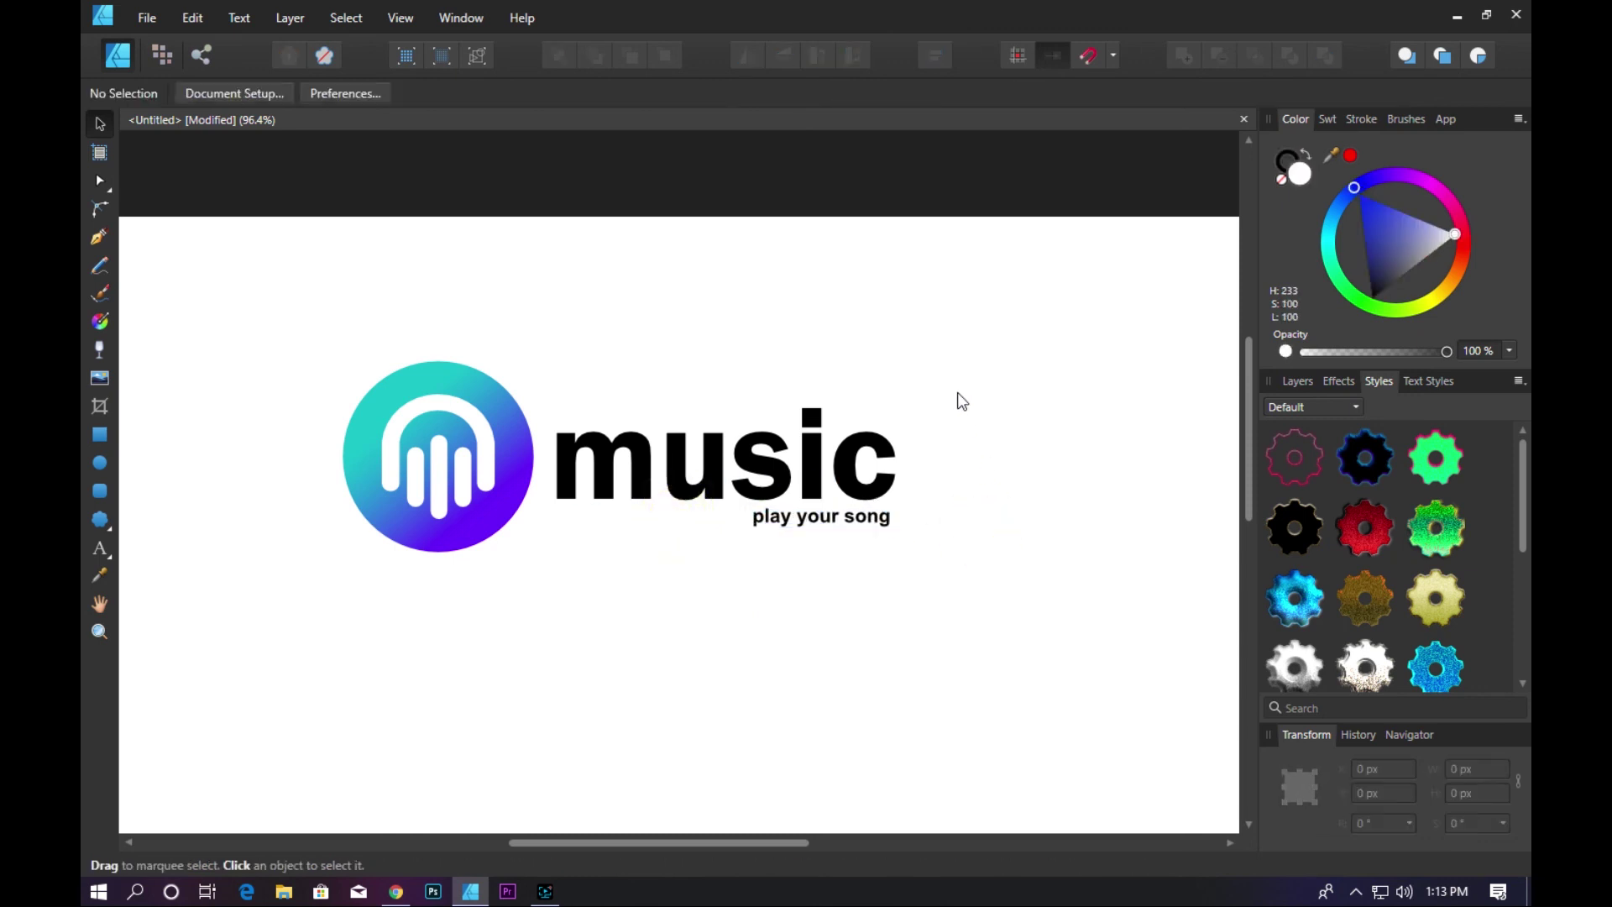
drag(834, 519, 644, 529)
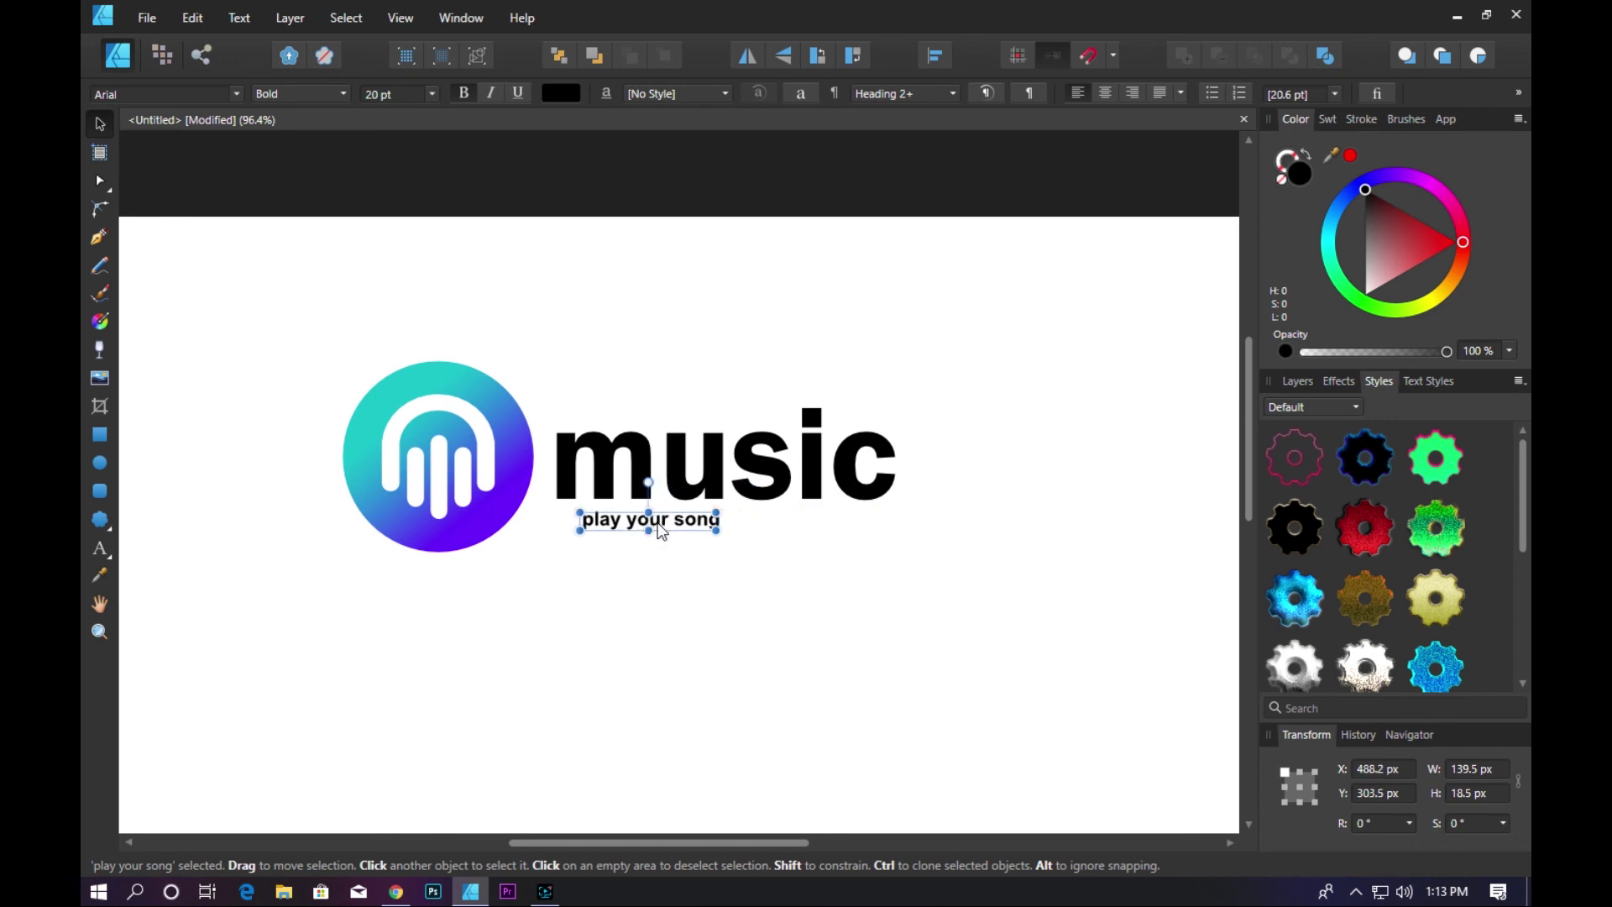
click(695, 606)
- Marquee-select the circle, headphones, 'music' and tagline, and drag them up slightly right
scroll(676, 450, down, 5)
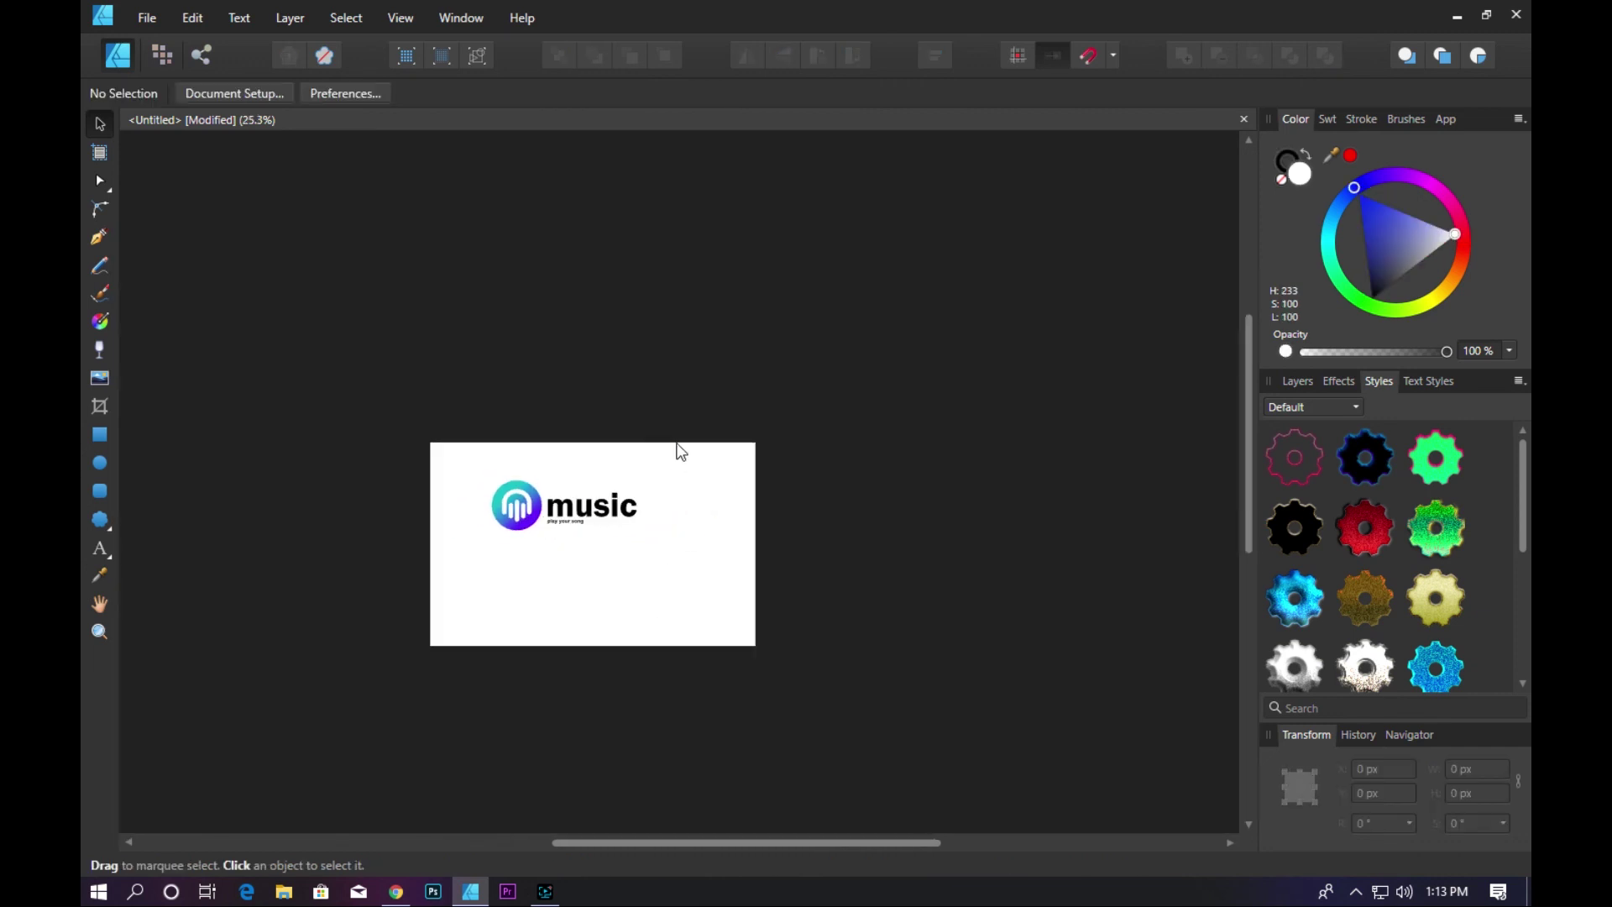
scroll(587, 446, up, 3)
scroll(559, 457, up, 1)
scroll(428, 655, up, 2)
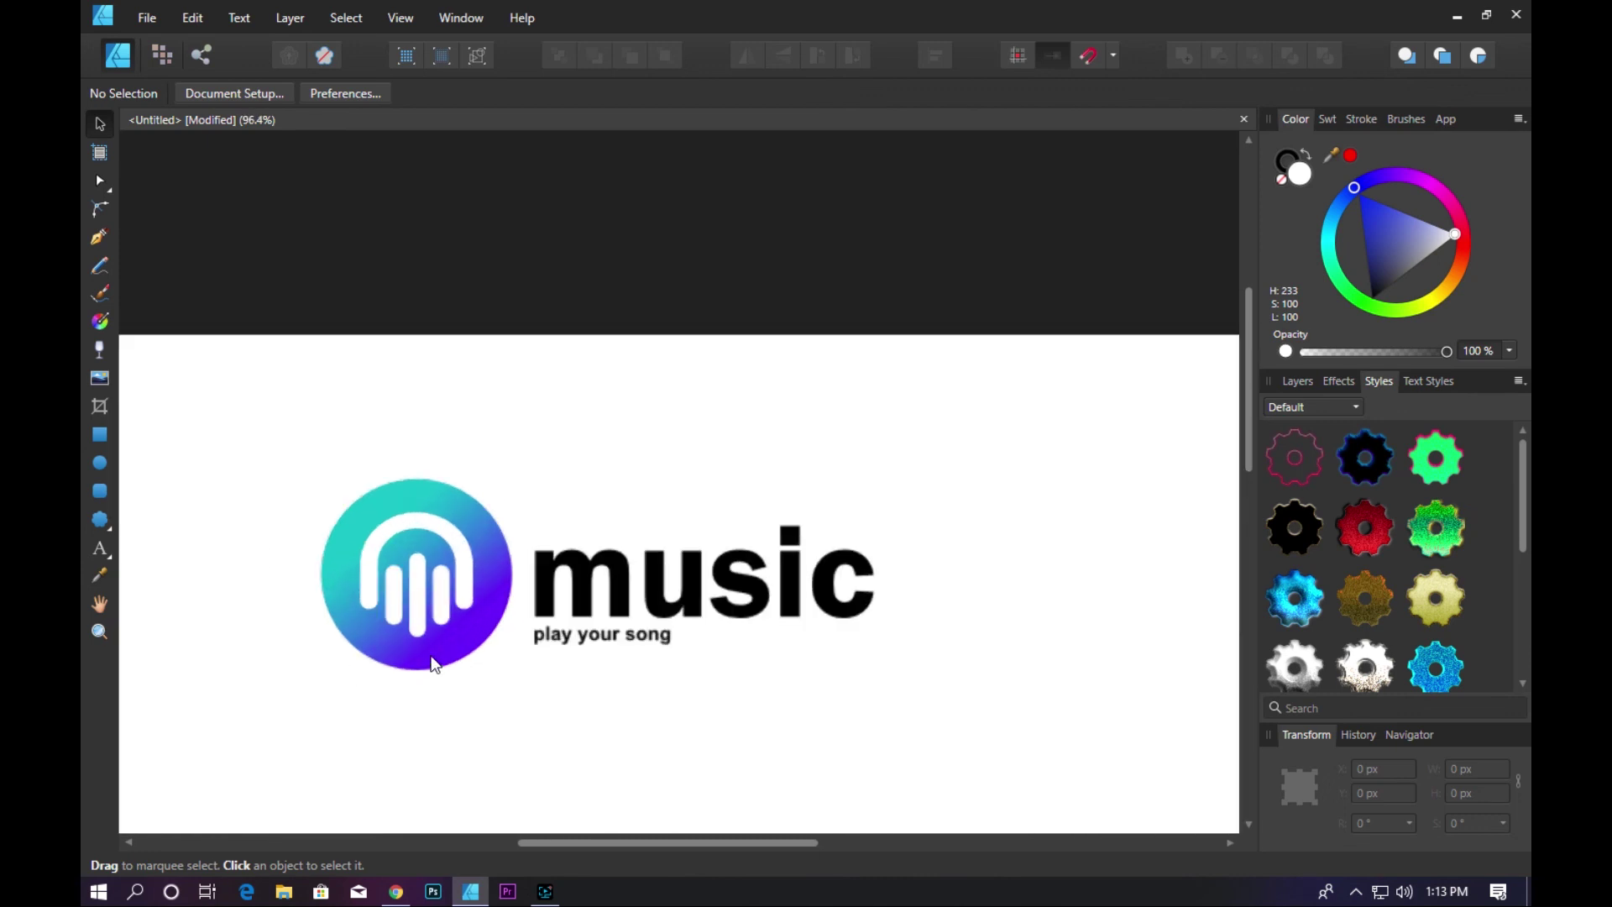
scroll(431, 618, up, 1)
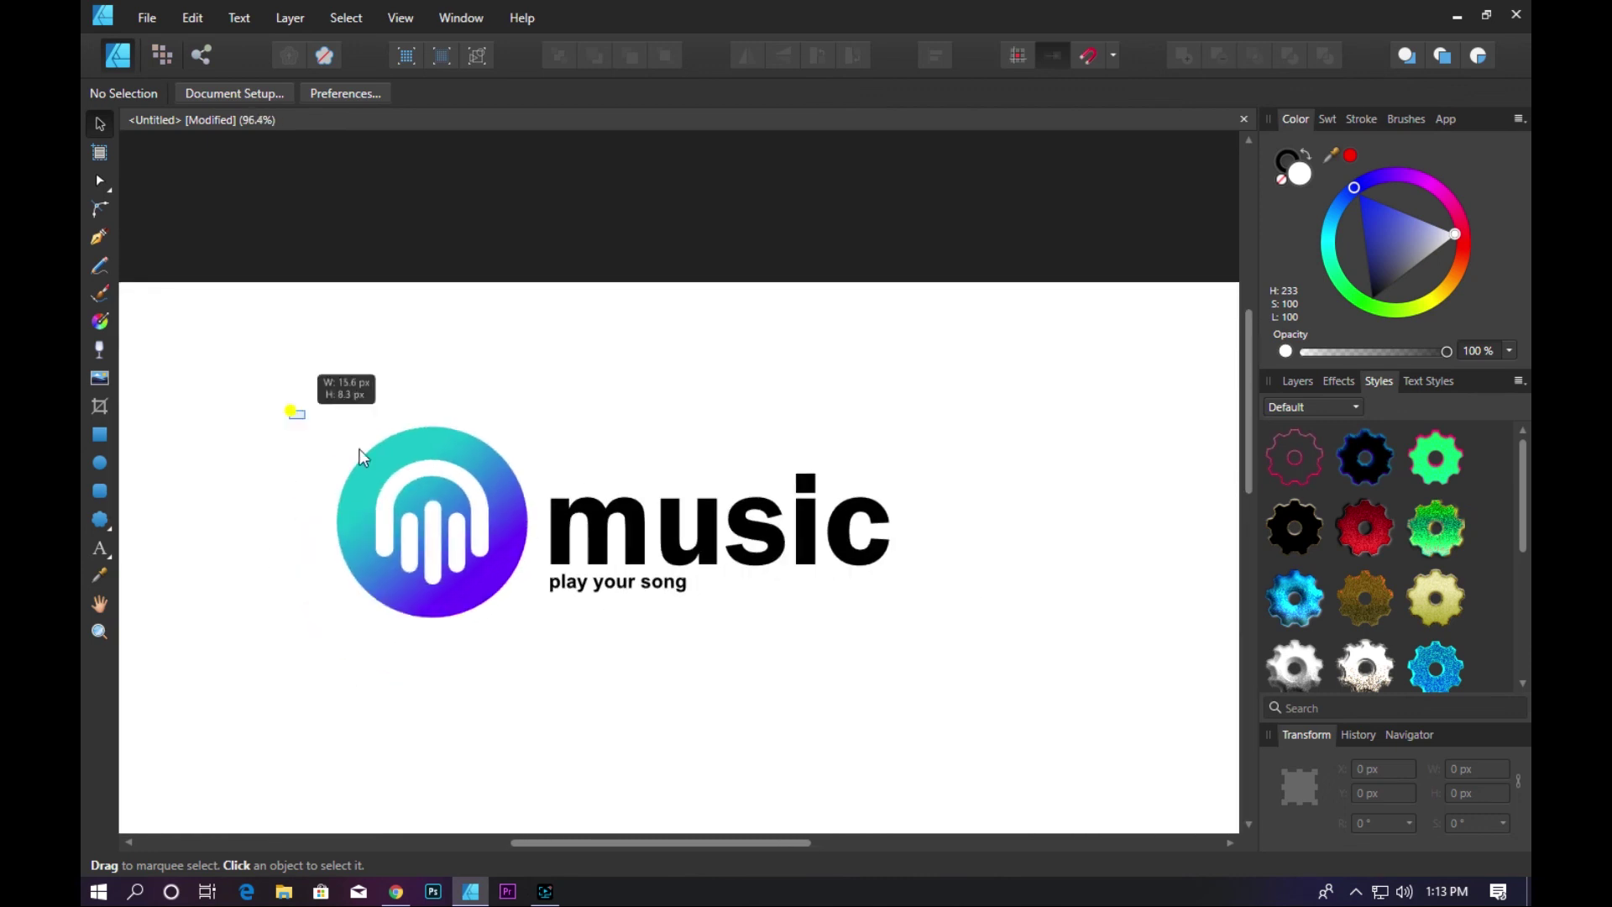
drag(363, 457, 990, 730)
drag(559, 603, 576, 577)
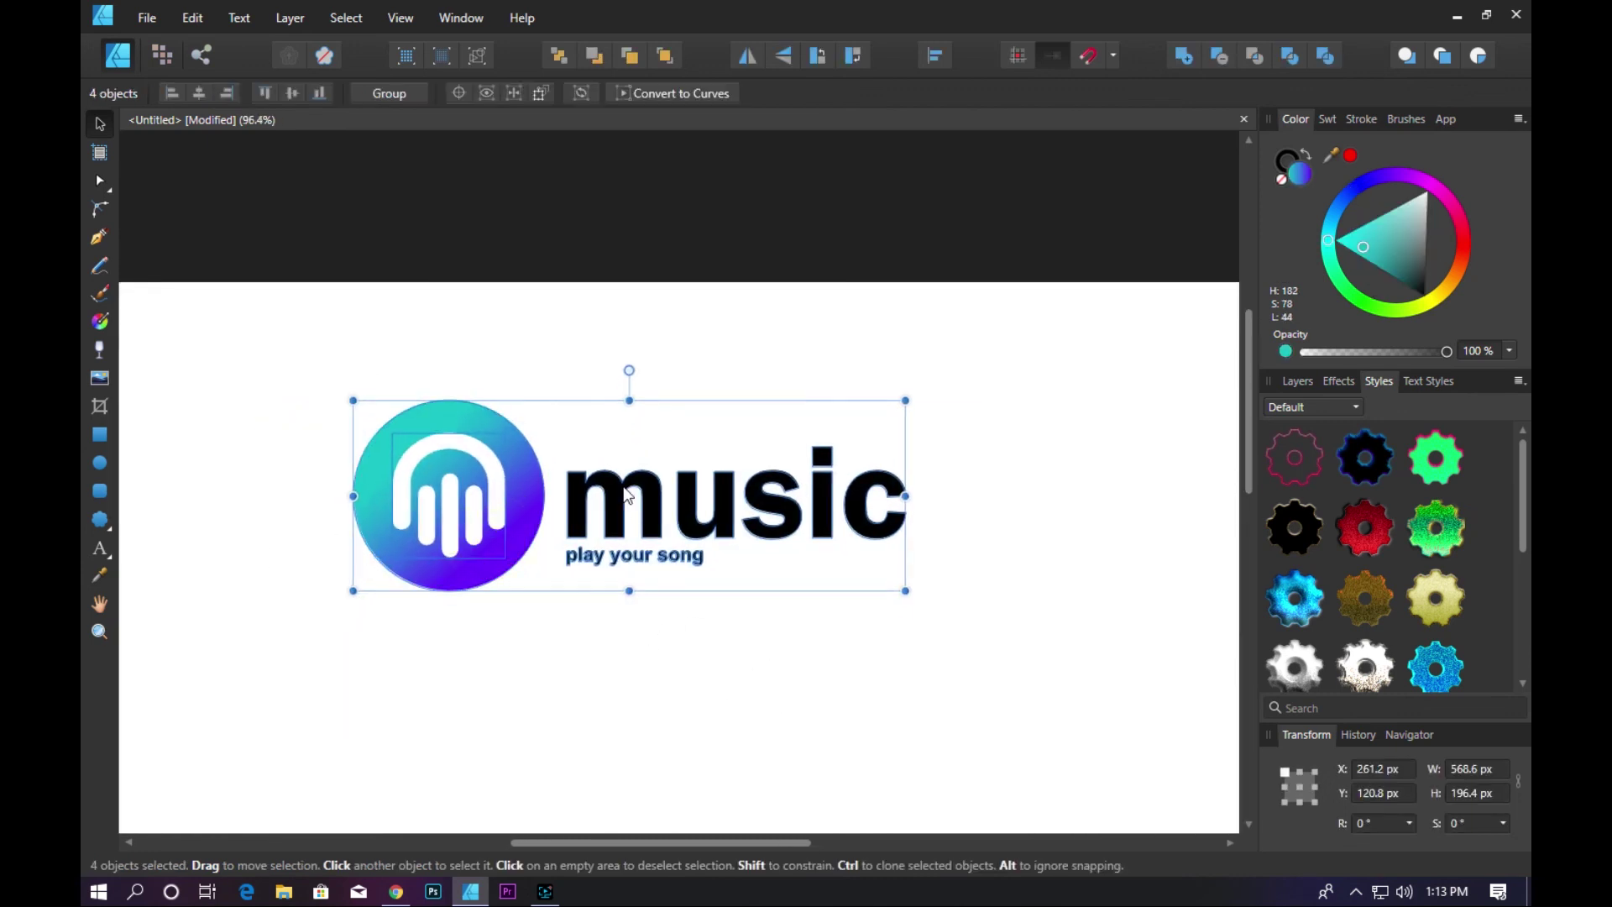
scroll(628, 495, down, 2)
click(694, 663)
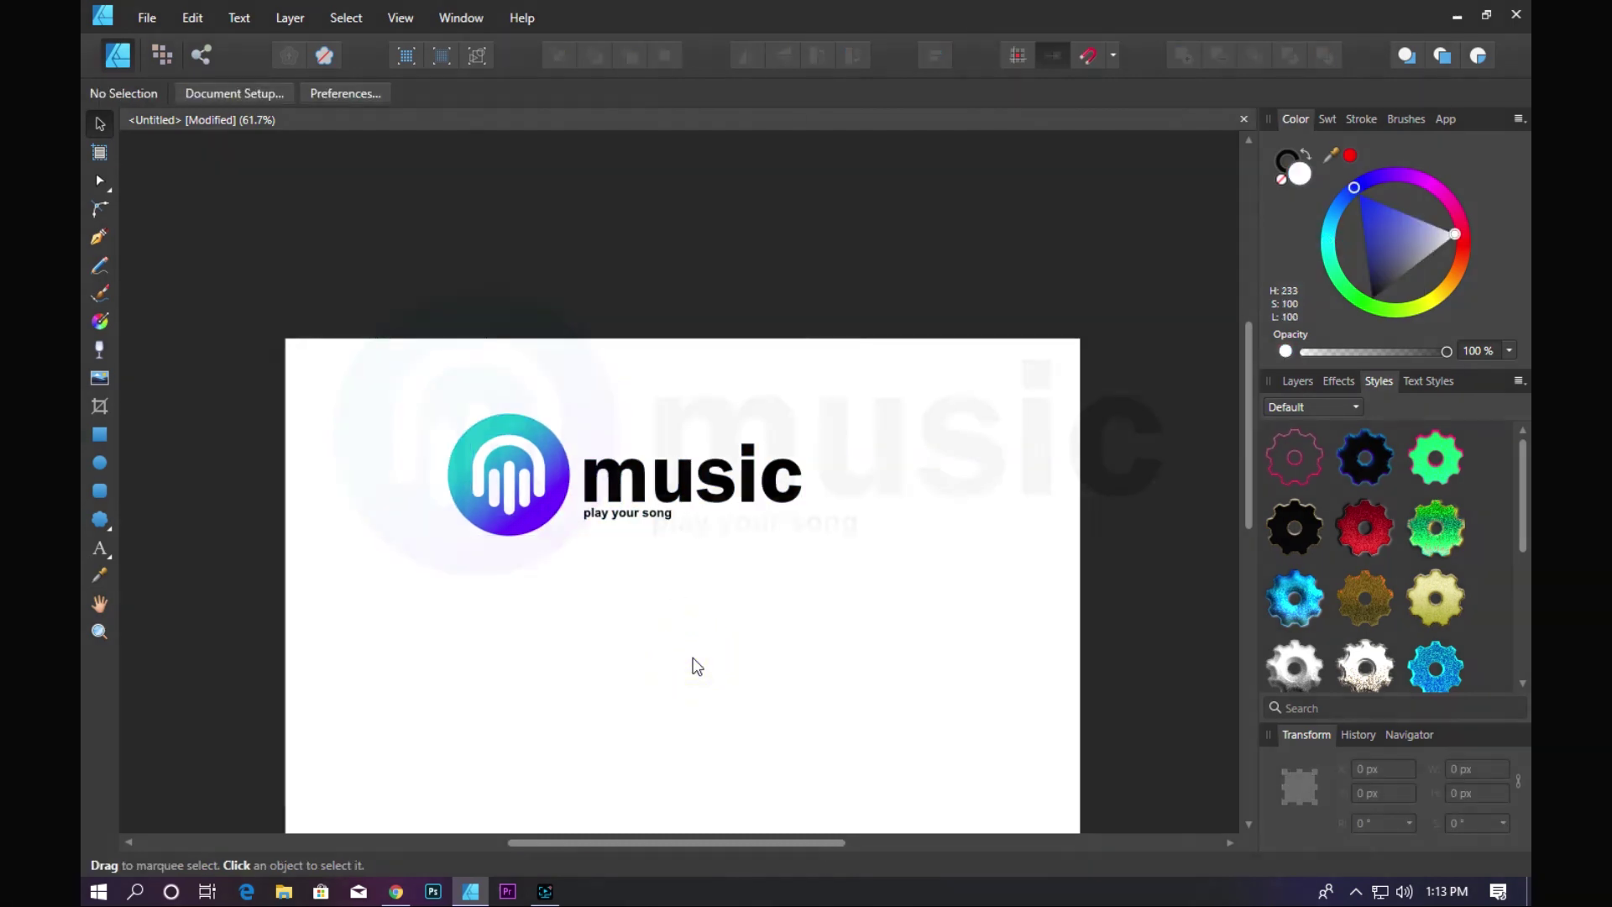